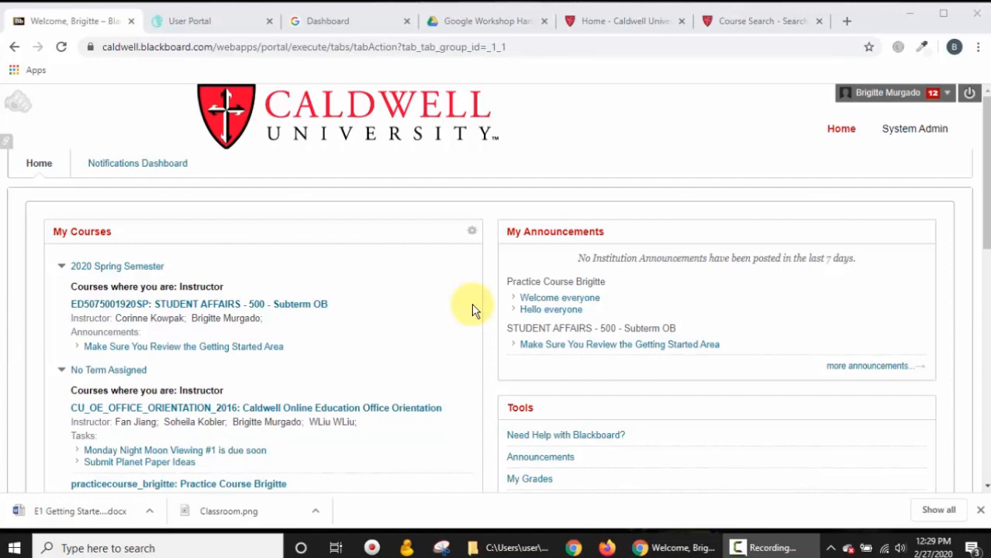
Step: Open the practice course from the course list and go to its New content area page
scroll(397, 348, down, 2)
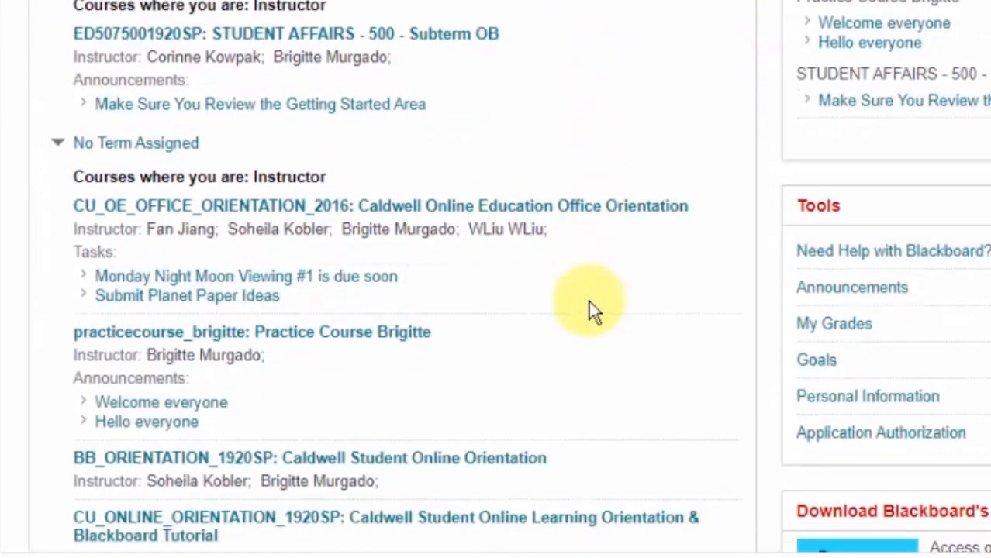
scroll(316, 294, down, 1)
click(295, 288)
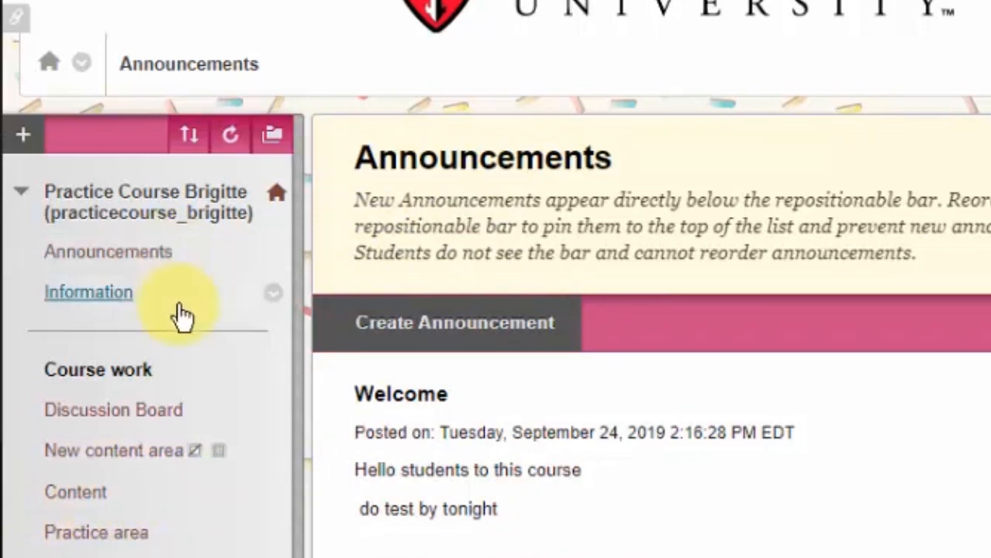
click(23, 137)
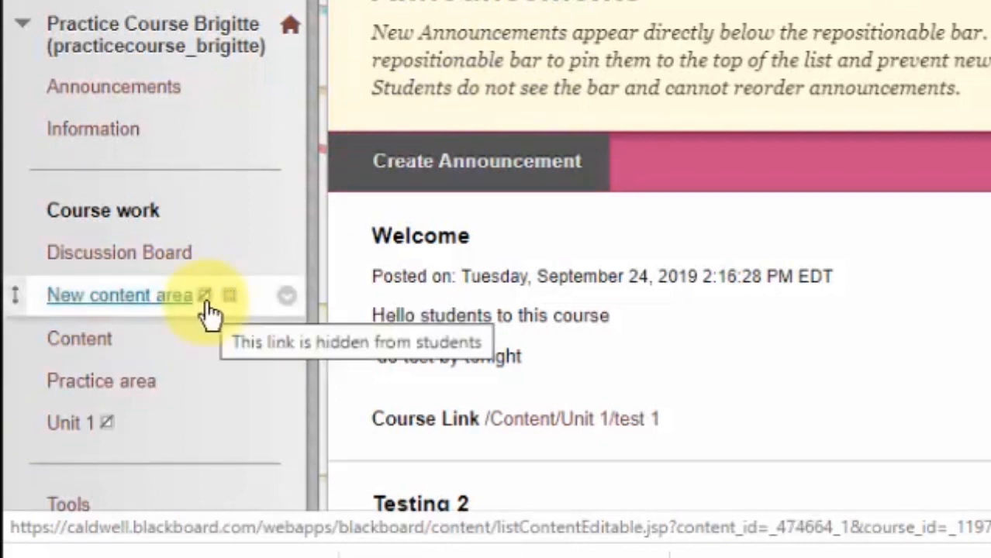
click(156, 307)
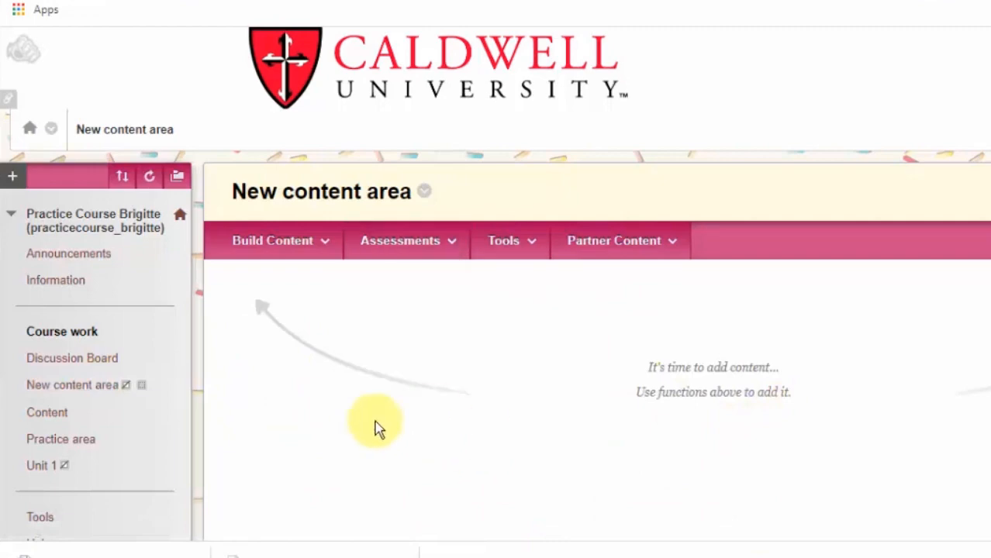
Step: Create a content folder named "Week 1 folder" in the New content area and submit it
scroll(375, 427, down, 4)
scroll(388, 422, up, 4)
scroll(532, 400, down, 2)
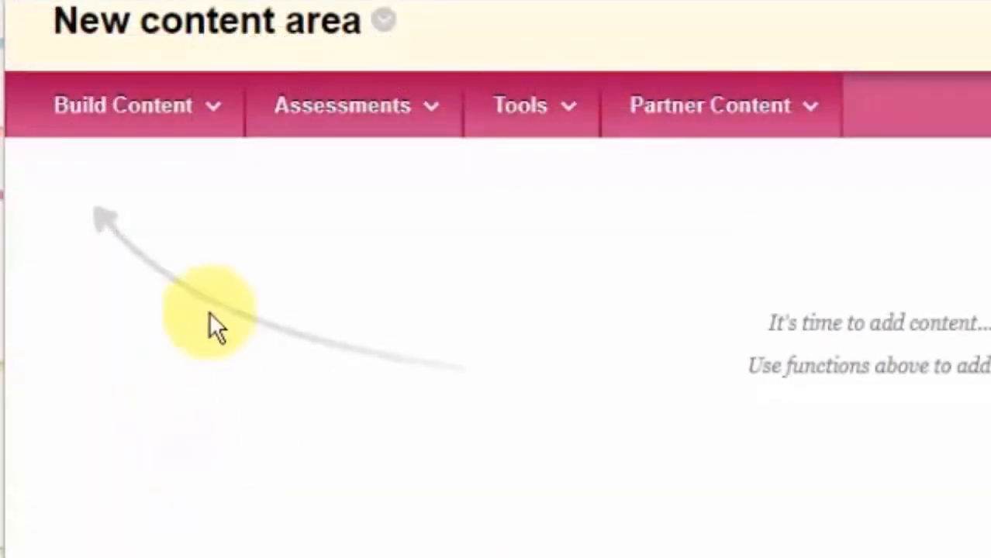
click(209, 110)
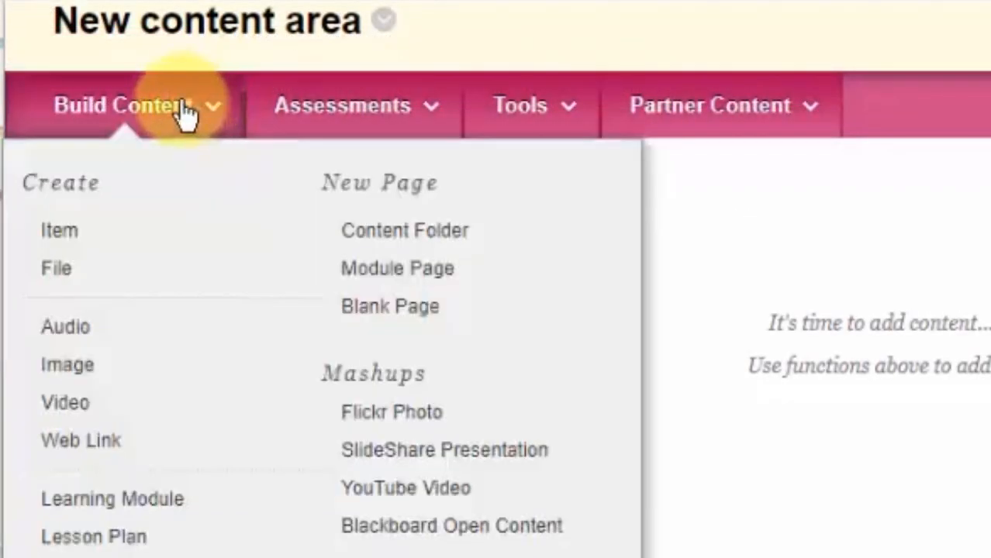
click(472, 128)
click(93, 122)
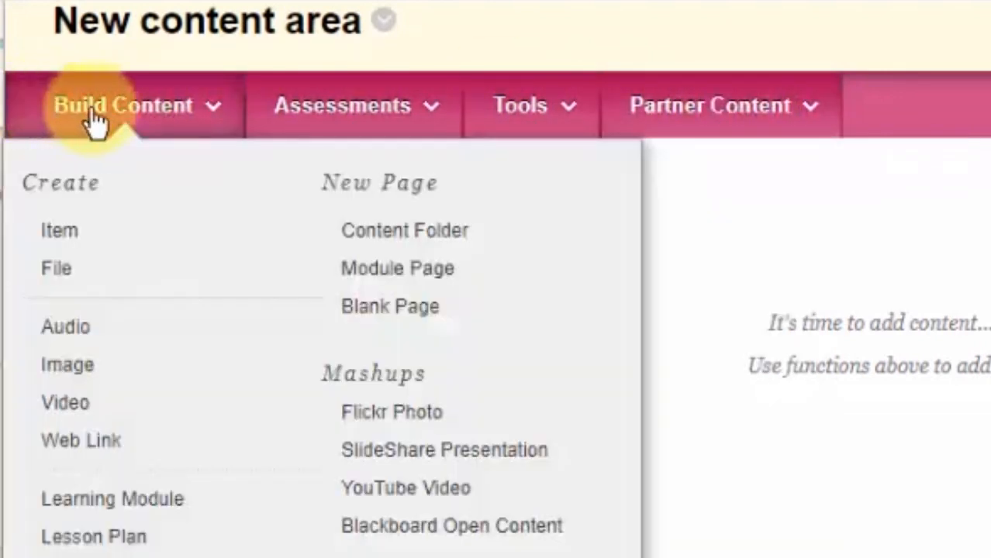
click(66, 138)
click(116, 128)
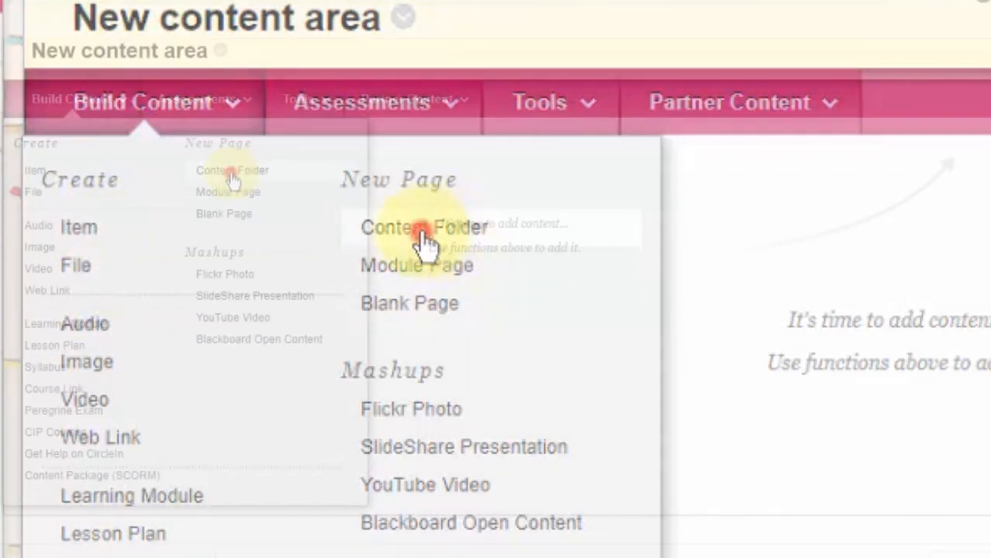
click(423, 233)
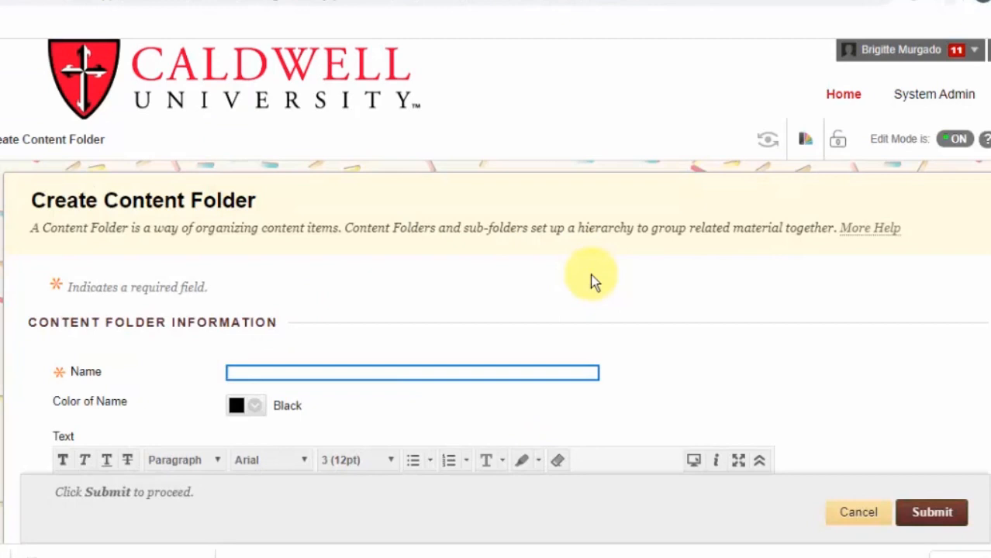
text(Week 1 folder)
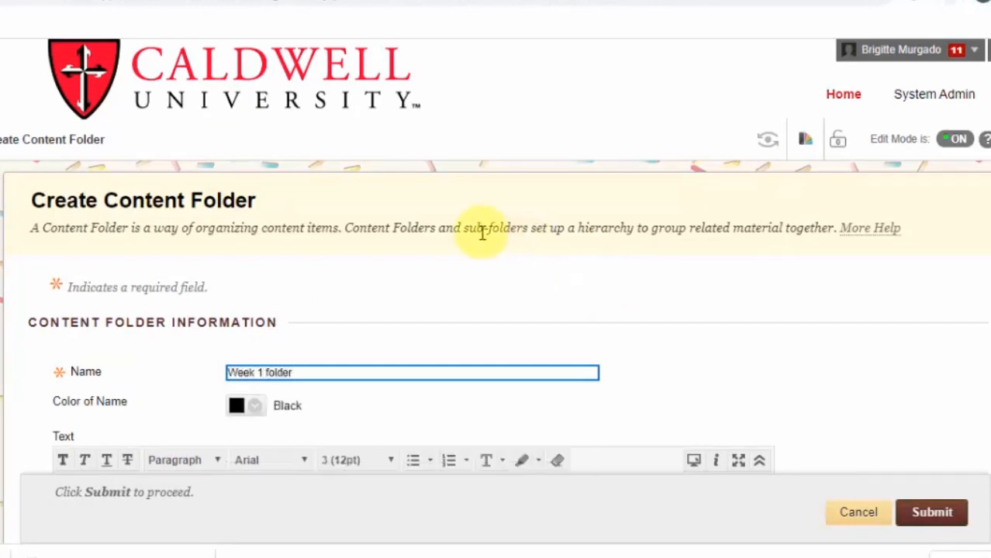
scroll(522, 294, down, 3)
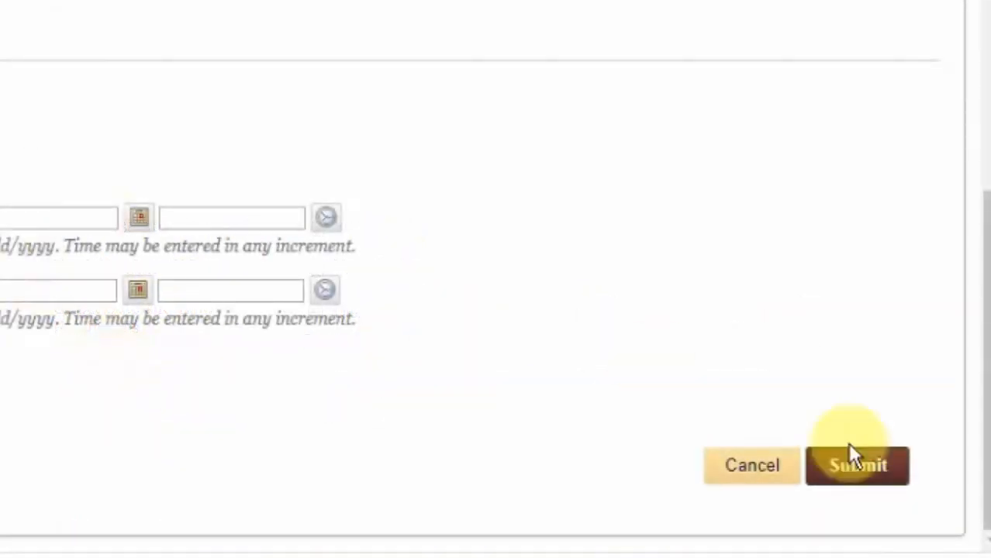
click(885, 465)
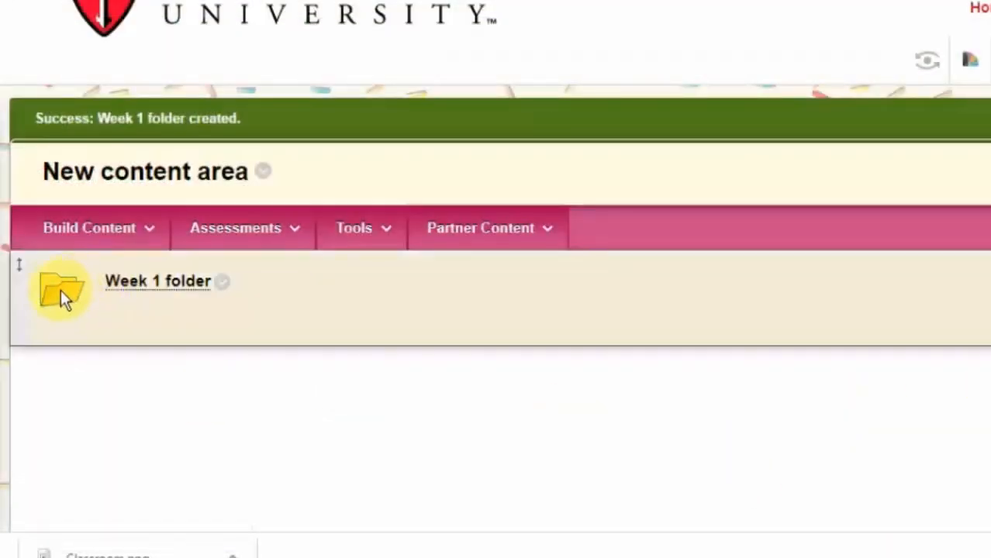
Step: Open the Week 1 folder and examine the content types that can be built inside it
click(184, 283)
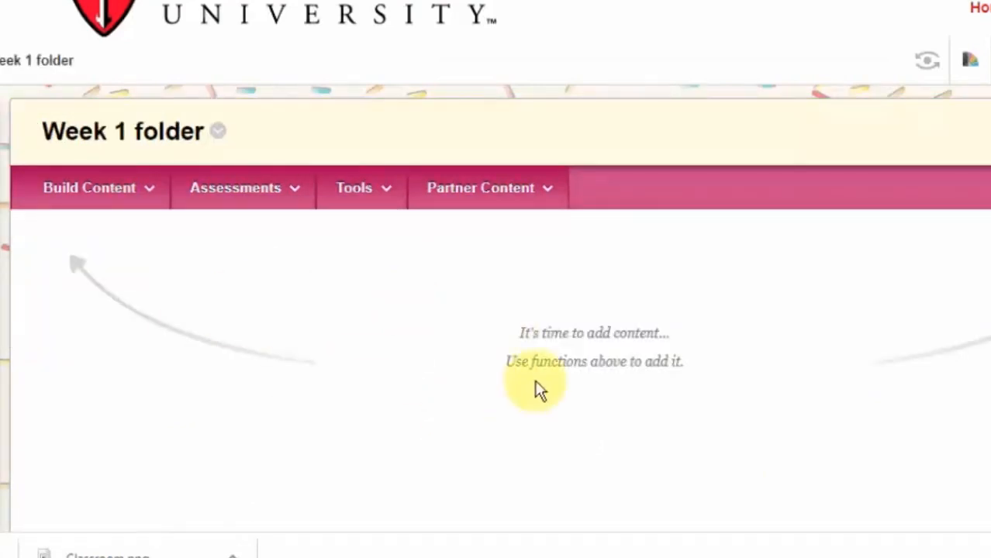
click(89, 187)
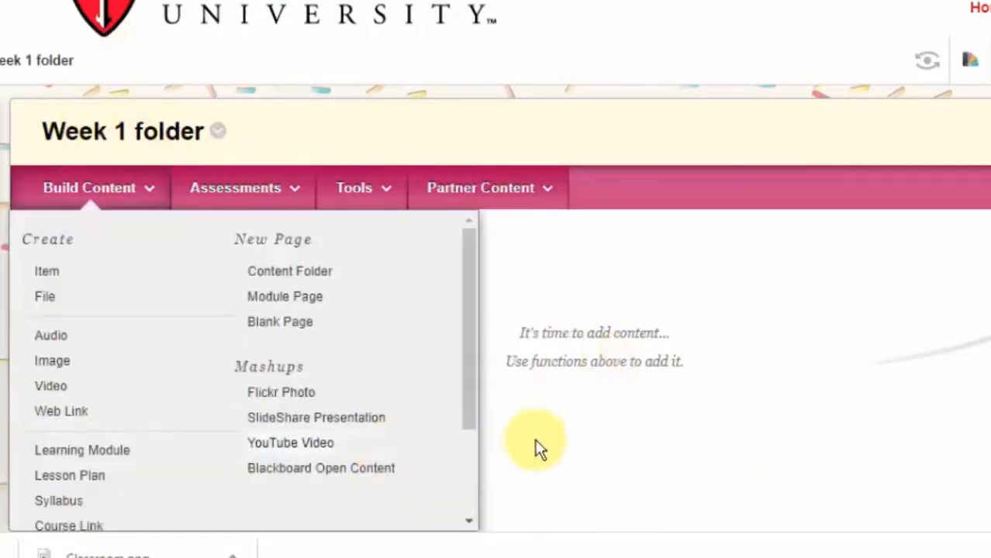
scroll(277, 359, down, 1)
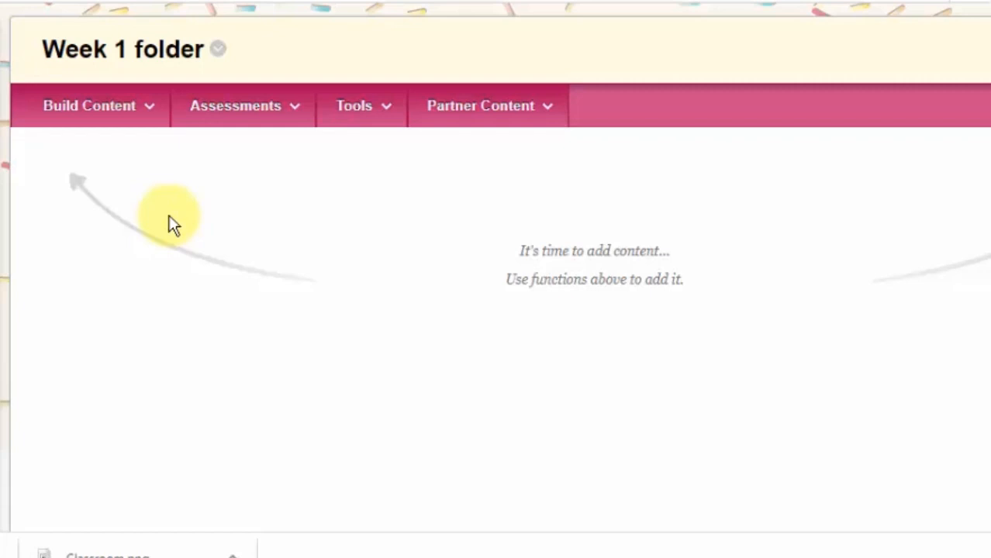
click(119, 113)
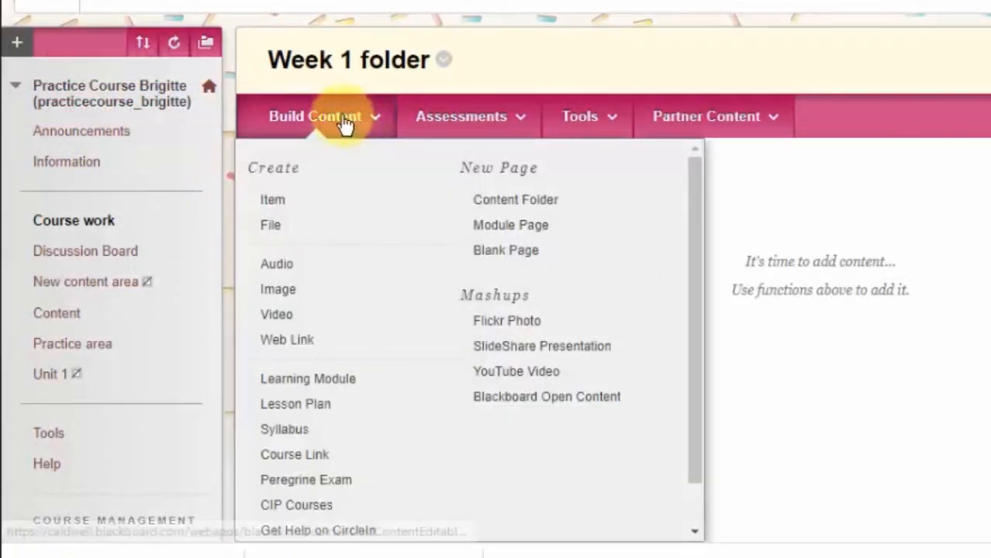
click(345, 124)
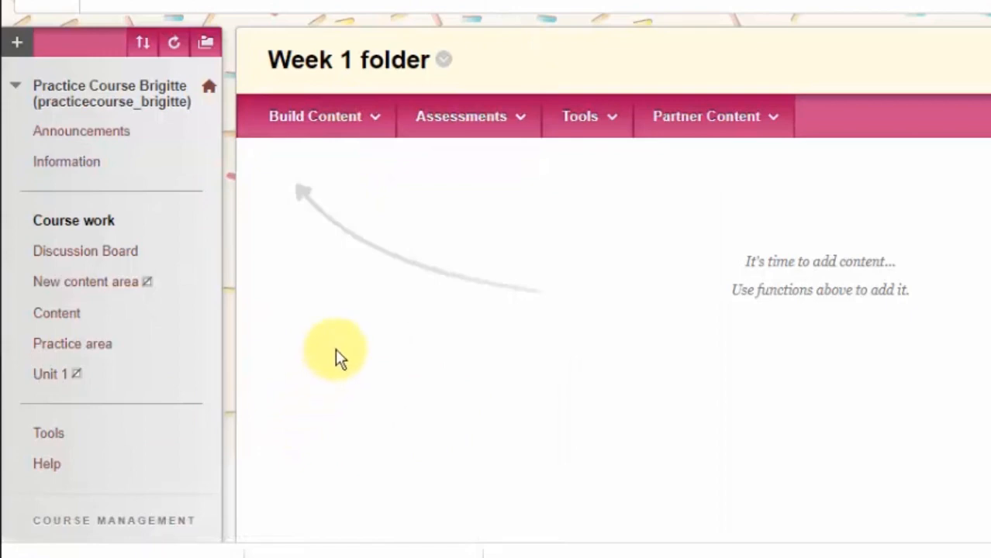
Step: Open the course's Practice area and look through its examples of items, files, images, folders, links and videos
click(83, 341)
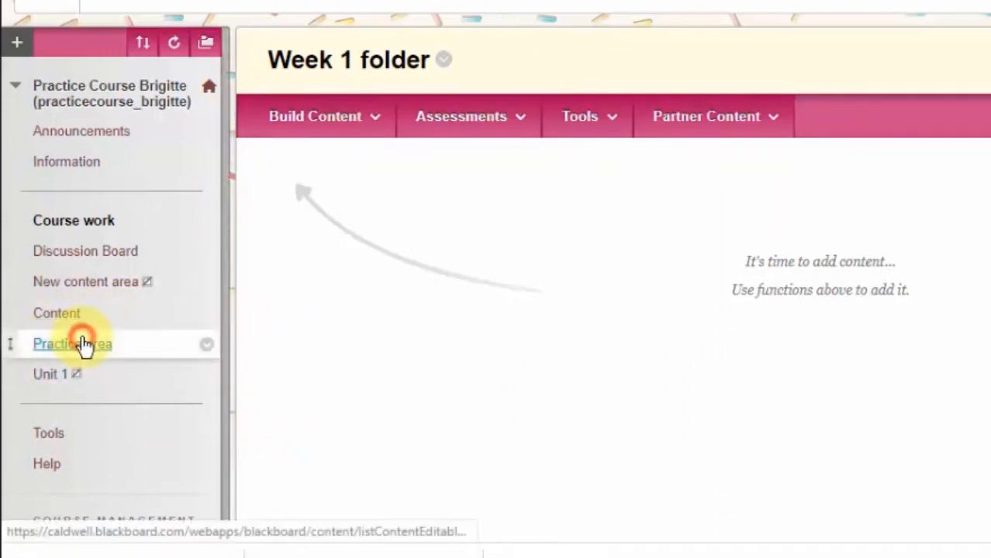
scroll(349, 422, down, 6)
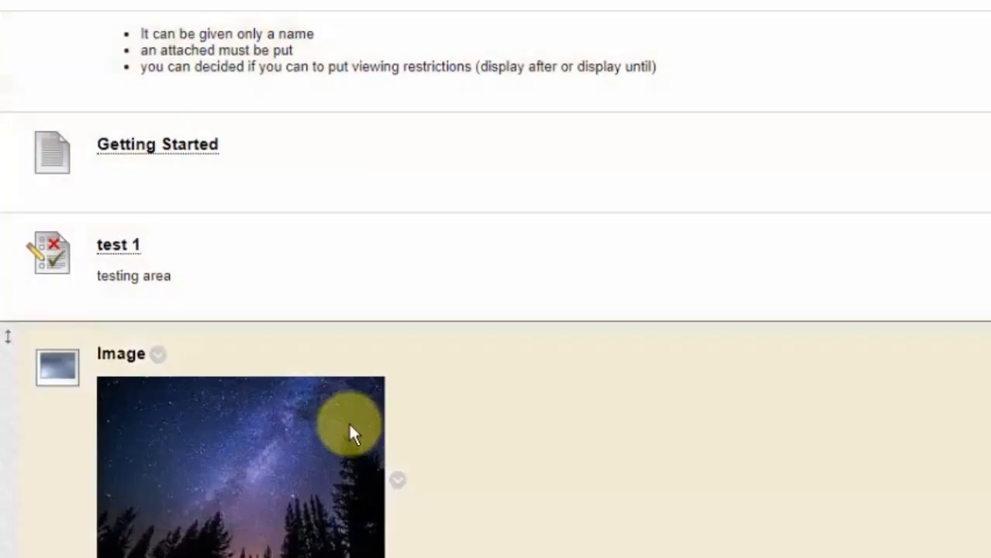
scroll(349, 423, down, 15)
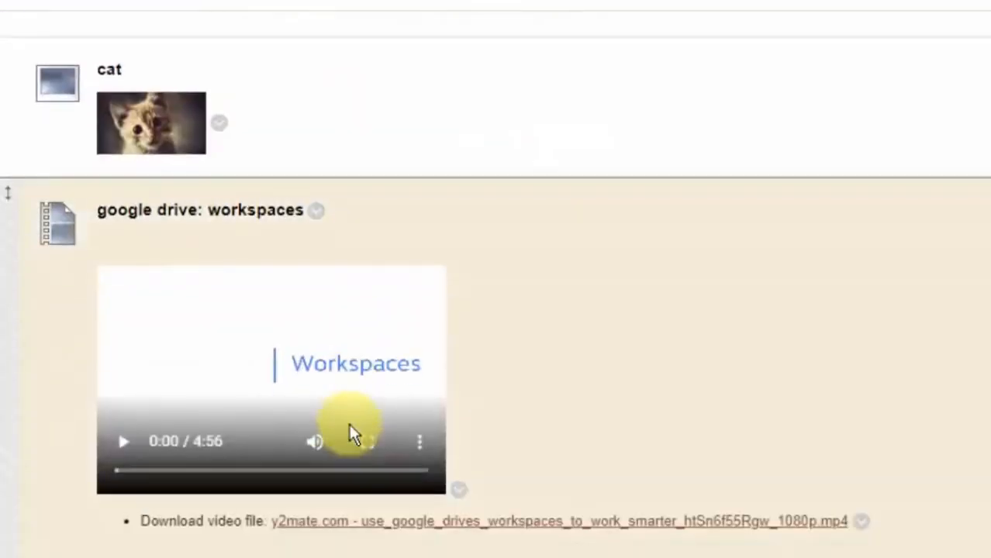
scroll(349, 423, down, 2)
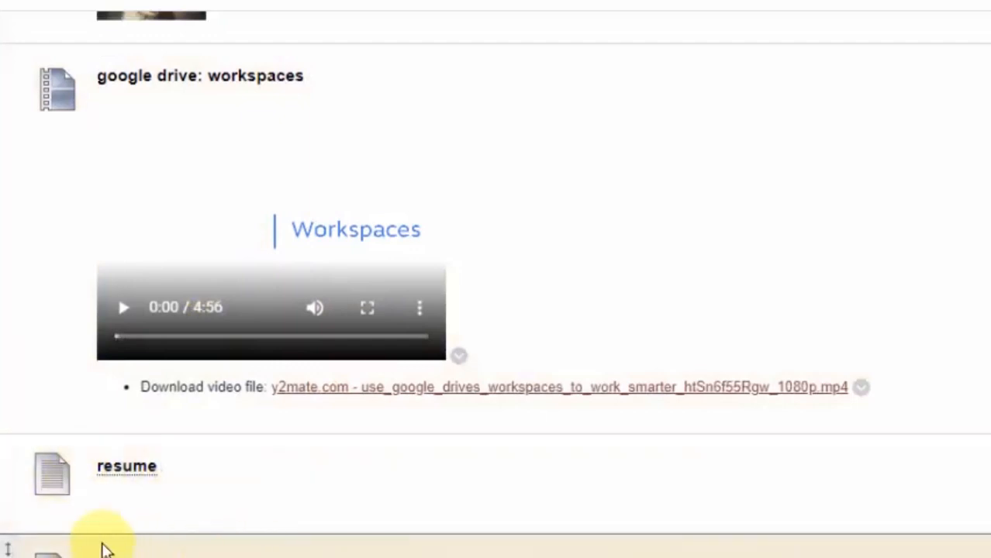
scroll(241, 541, up, 6)
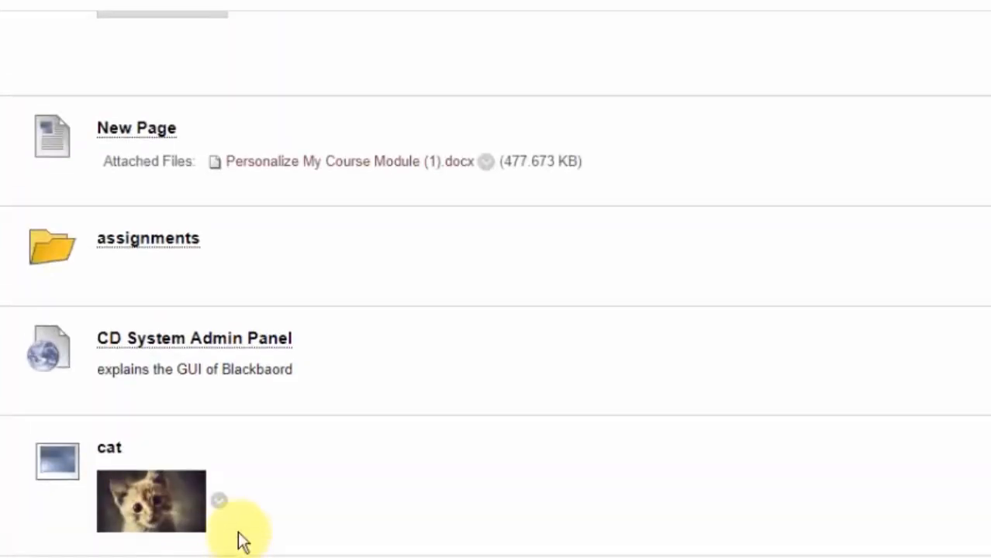
scroll(93, 404, up, 10)
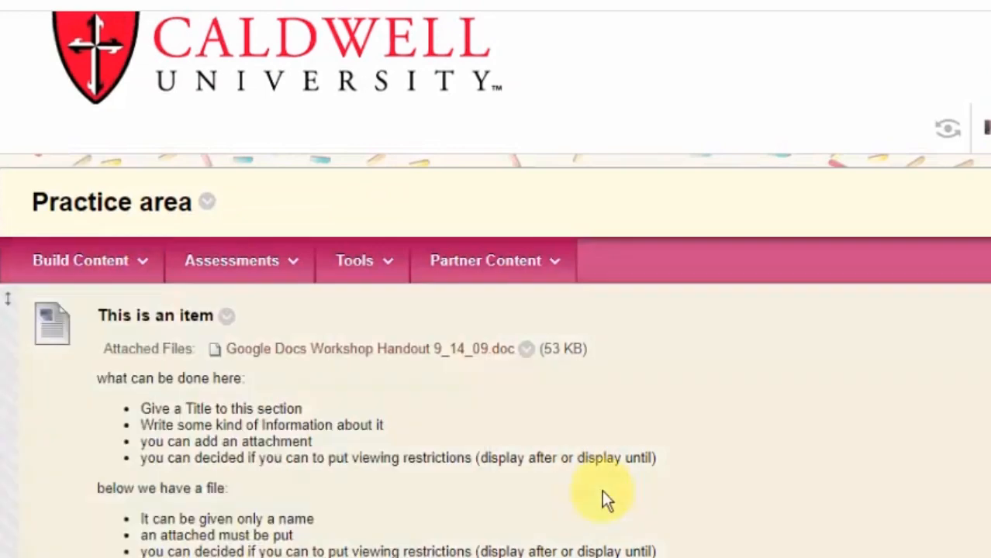
scroll(603, 496, down, 15)
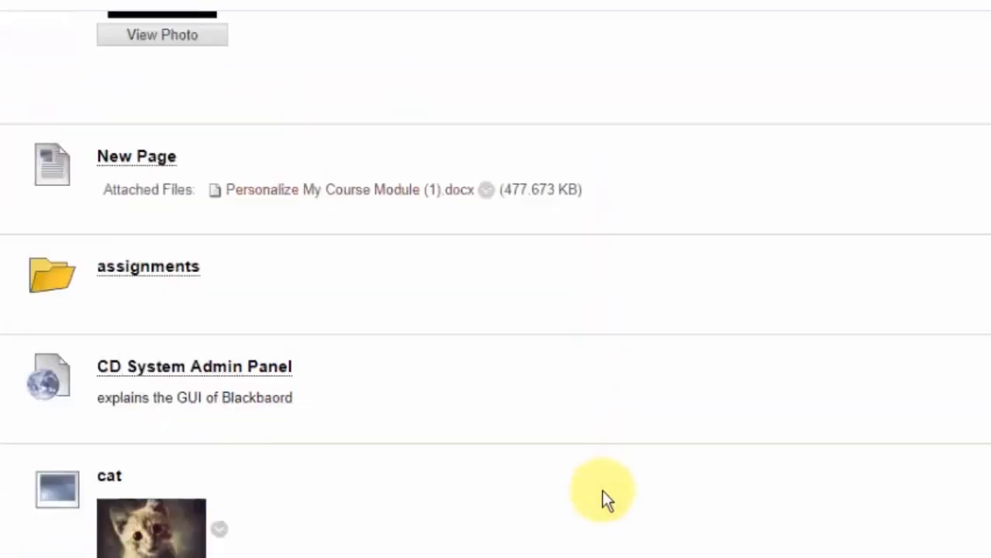
scroll(601, 490, down, 5)
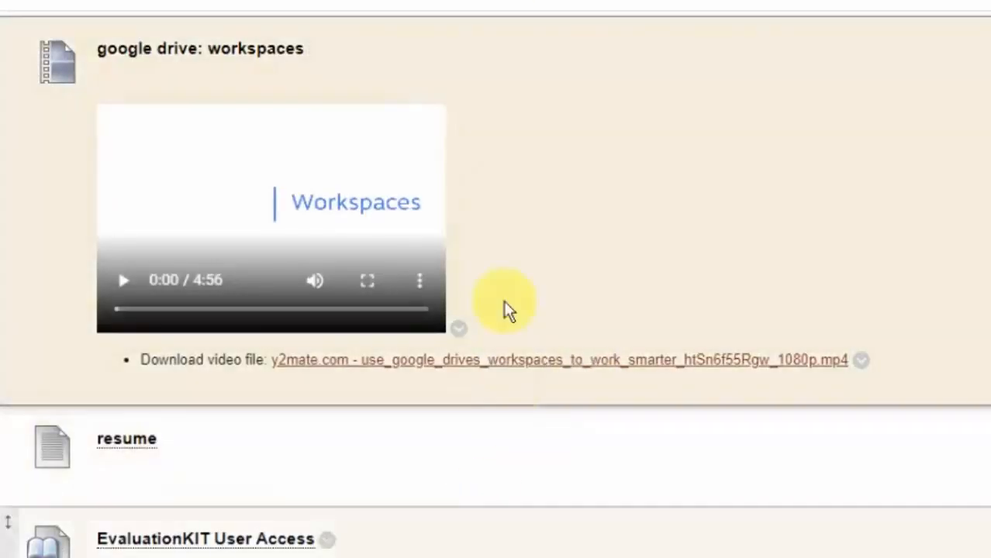
scroll(375, 304, up, 5)
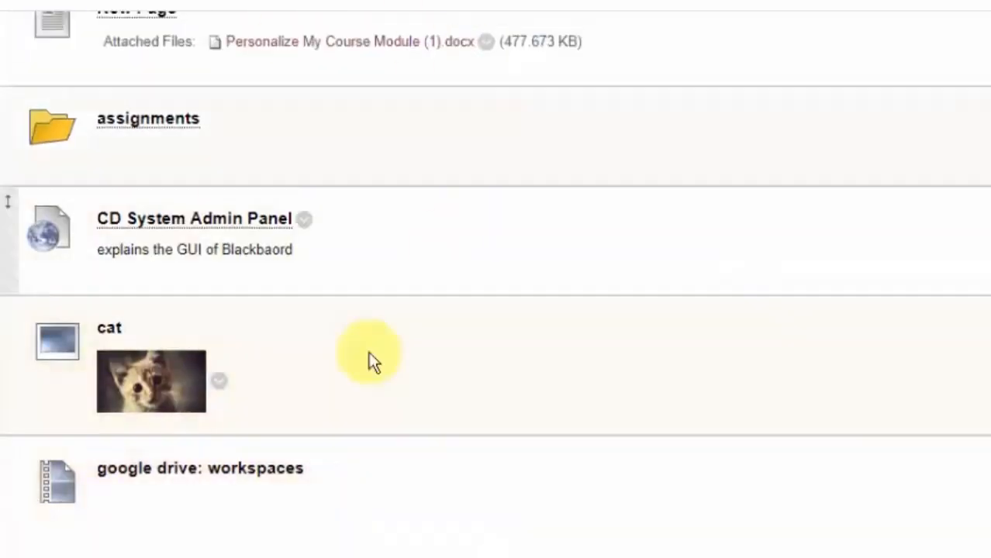
scroll(376, 514, down, 10)
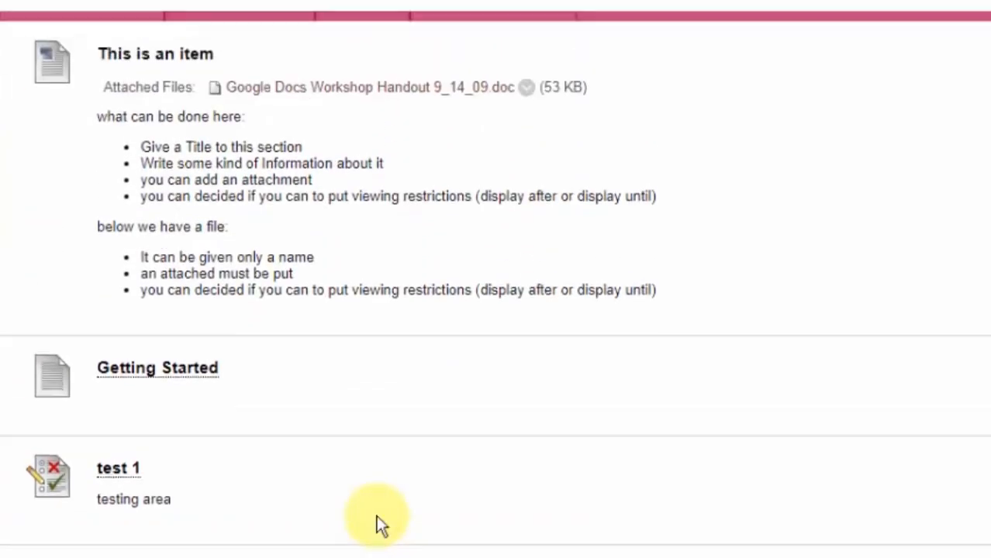
scroll(376, 515, up, 3)
scroll(376, 515, down, 3)
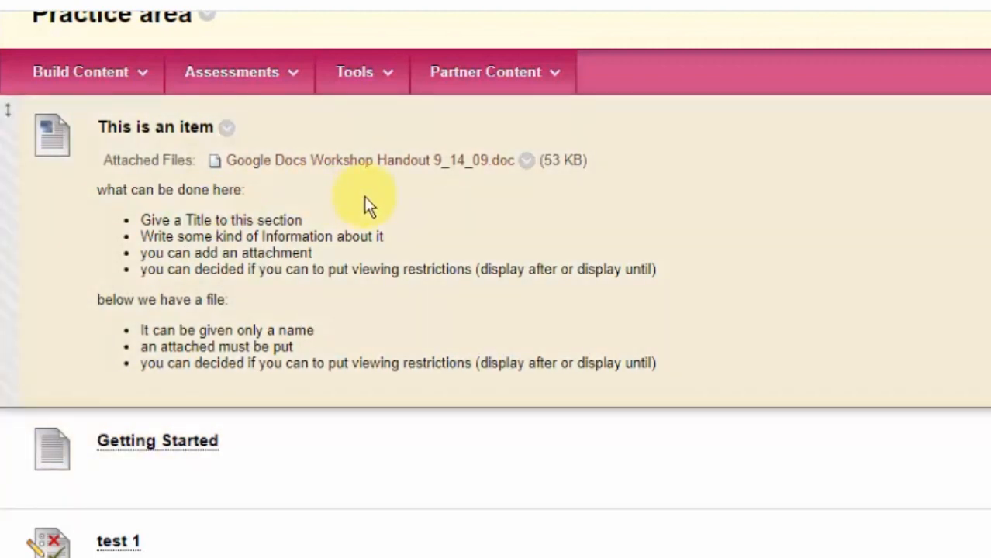
scroll(155, 172, up, 1)
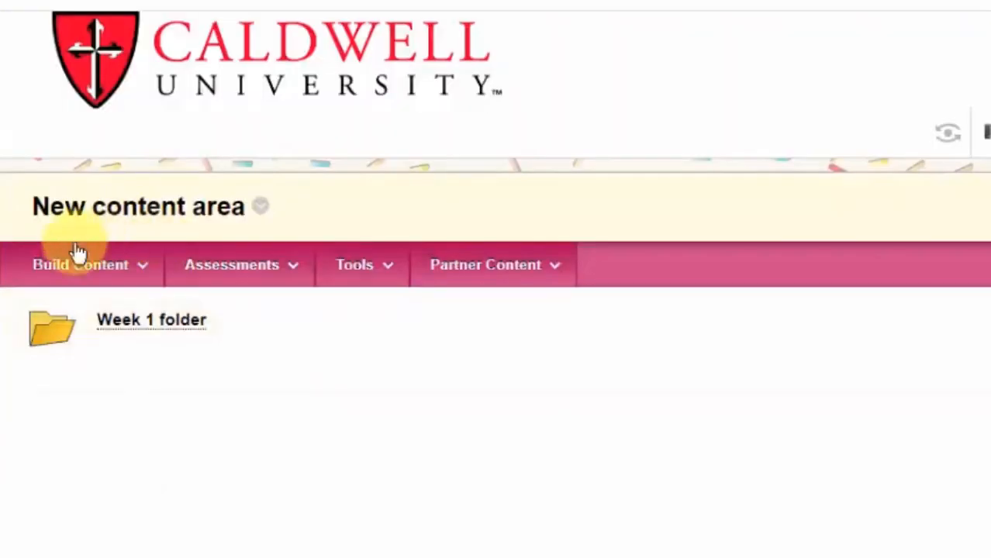
Step: Start a new item inside the Week 1 folder and name it "What there is to learn in week 1"
click(119, 324)
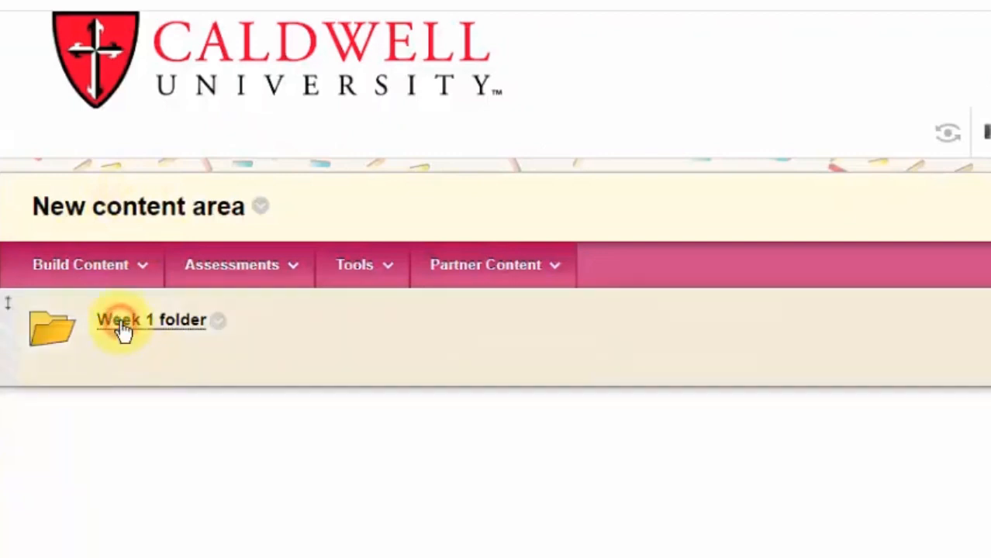
scroll(420, 443, down, 3)
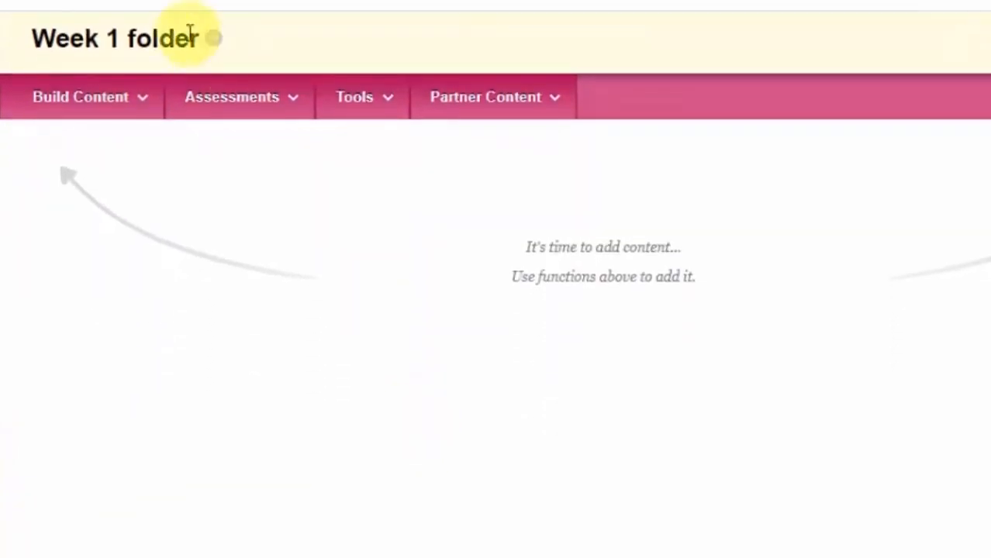
click(112, 100)
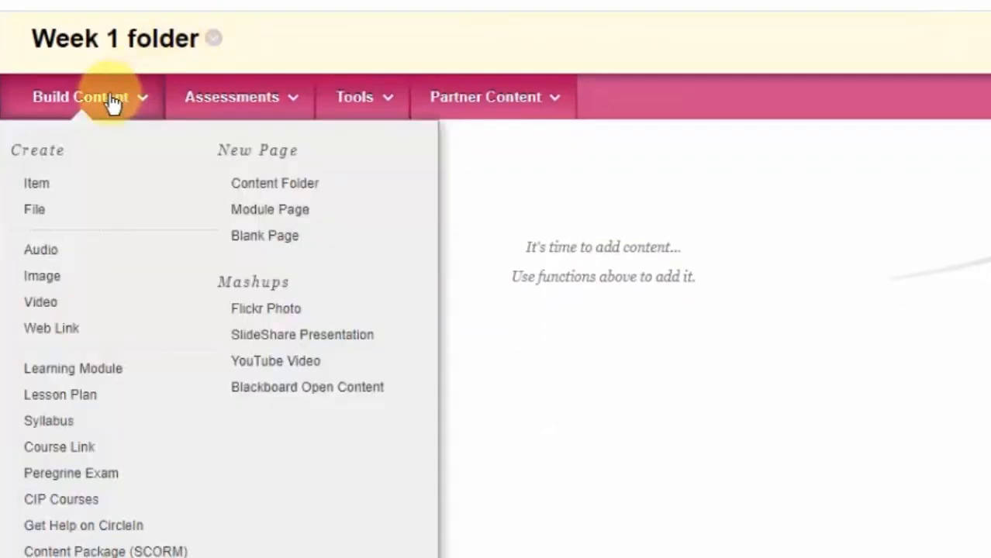
click(41, 189)
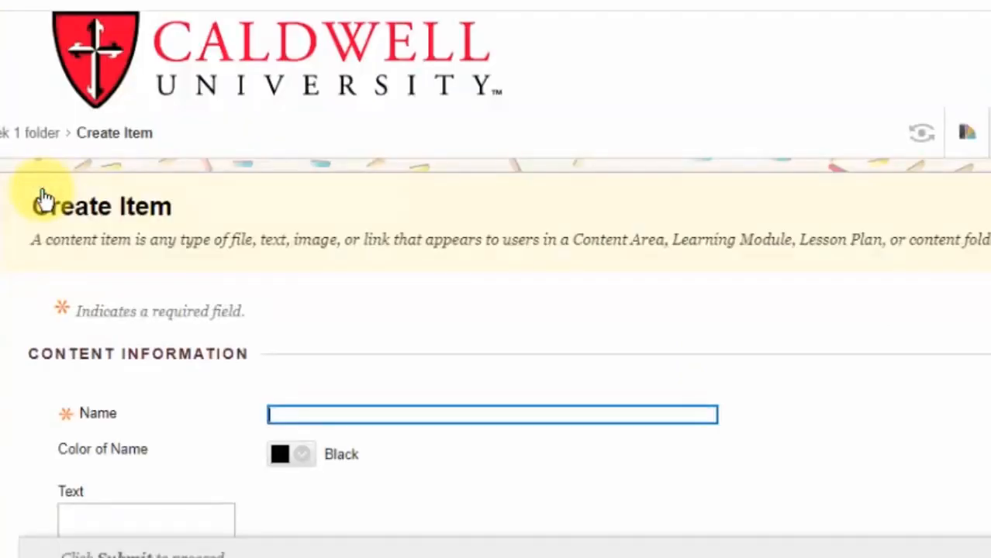
scroll(527, 283, down, 3)
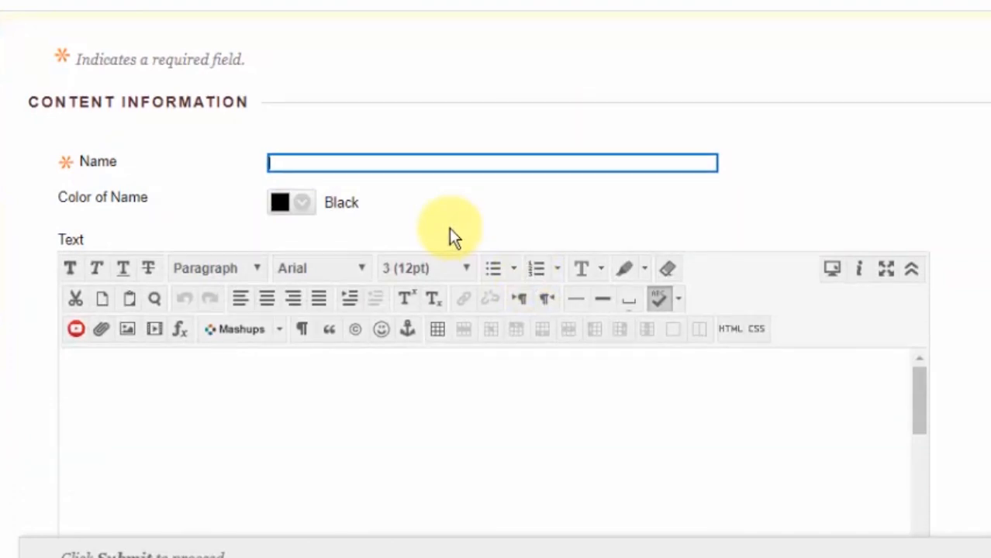
text(What ther)
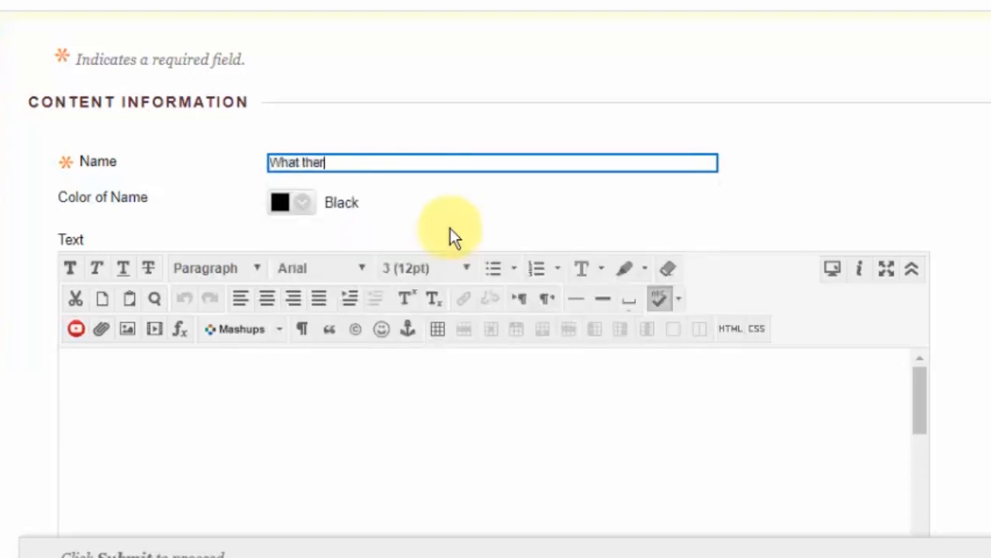
text( is to learn )
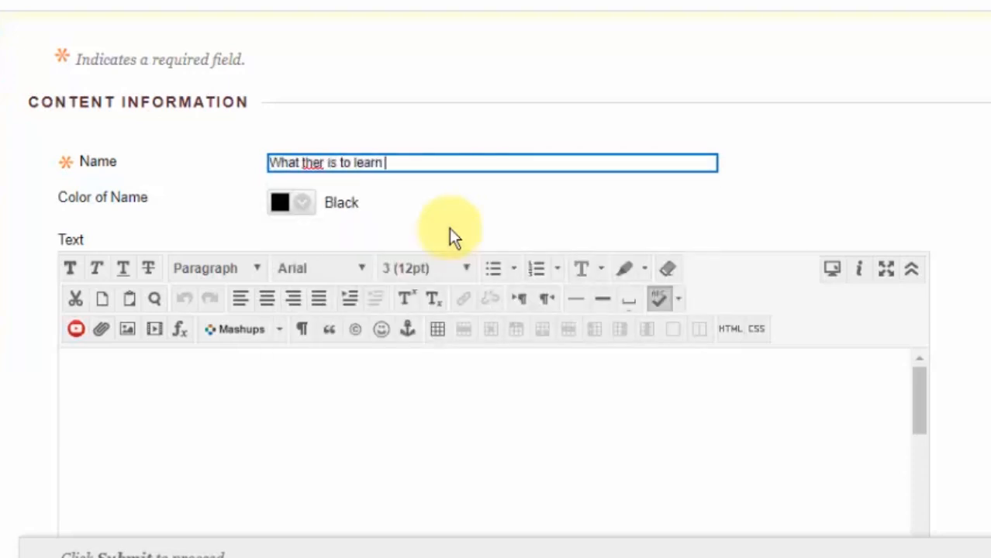
text(in week 1)
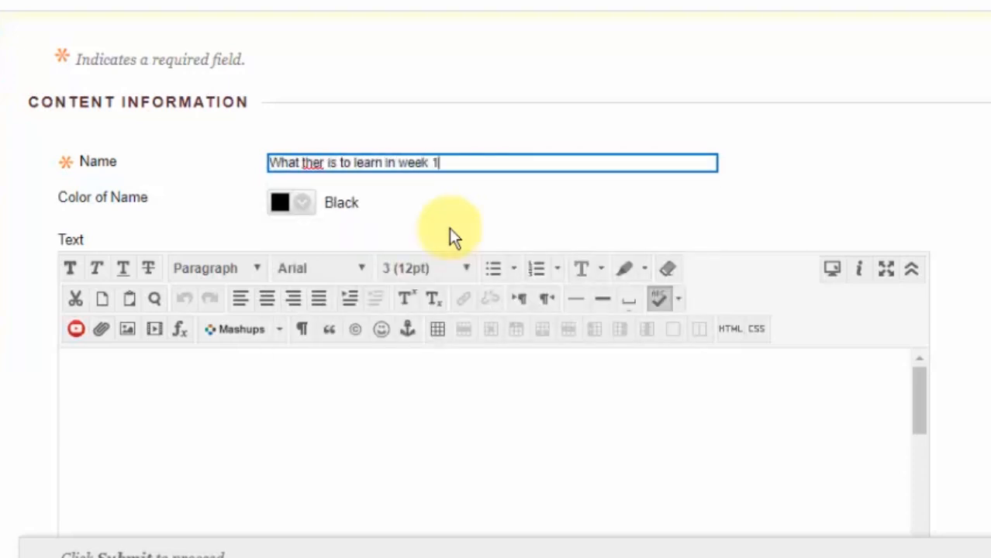
click(323, 163)
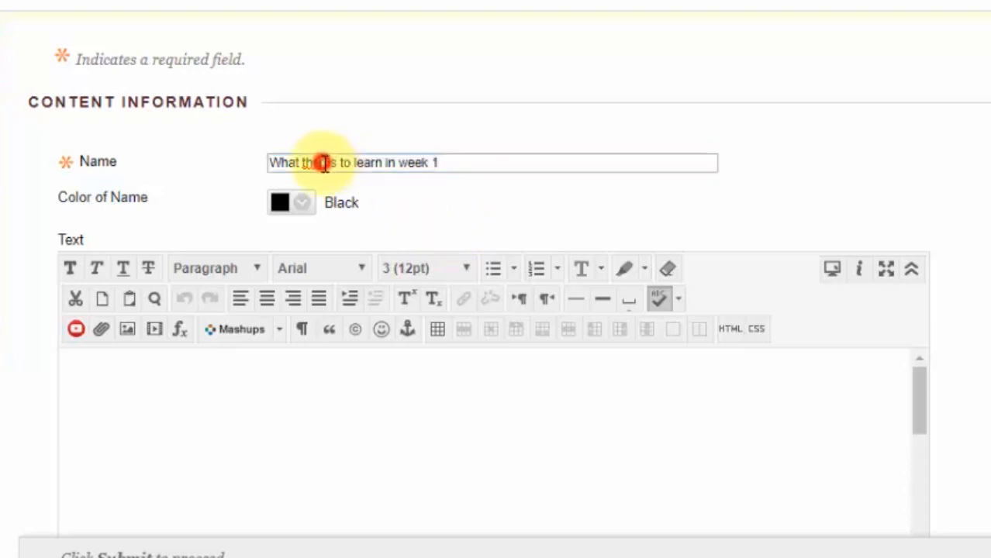
text(e)
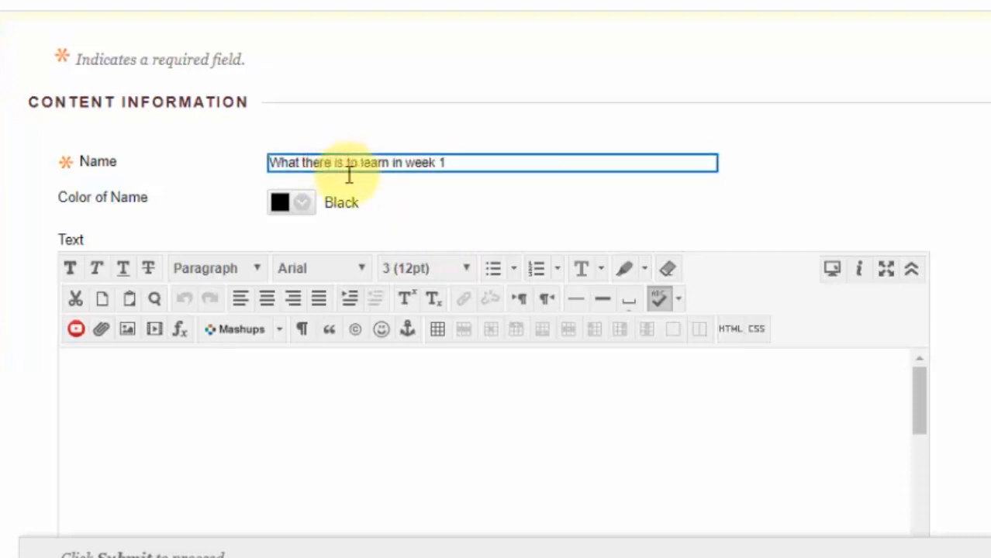
Step: Enter the item's body text "All the material need for this week will be found within the folder."
click(171, 404)
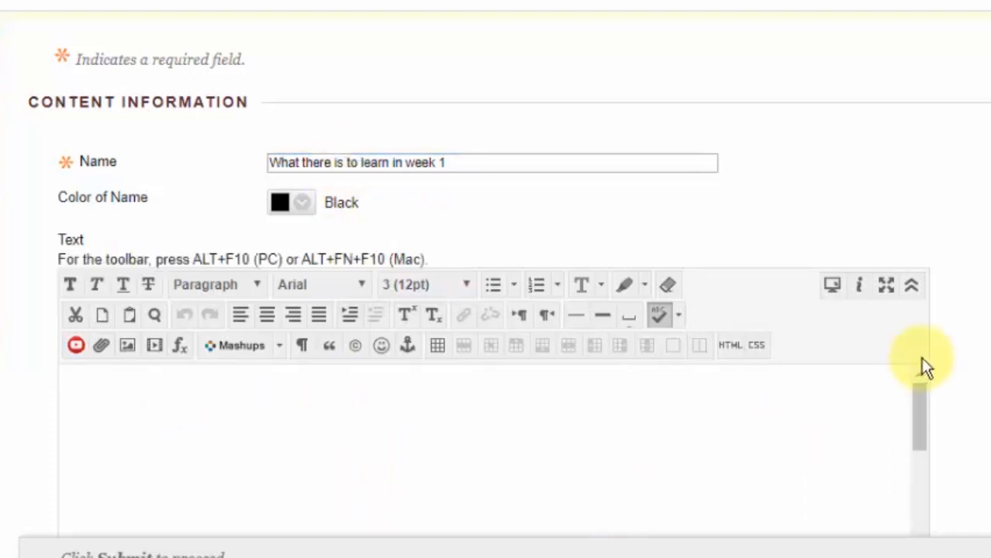
scroll(920, 357, down, 3)
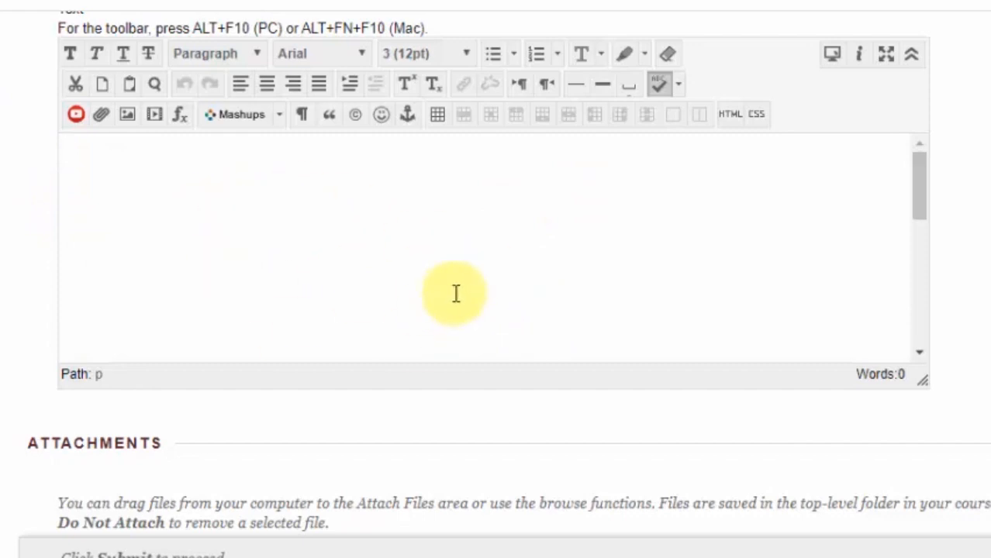
click(516, 223)
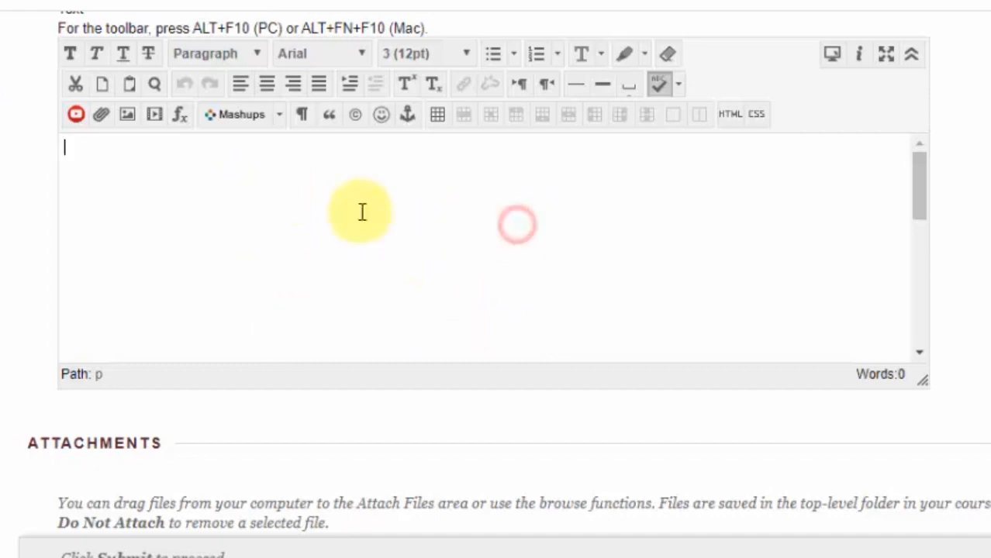
scroll(211, 242, up, 2)
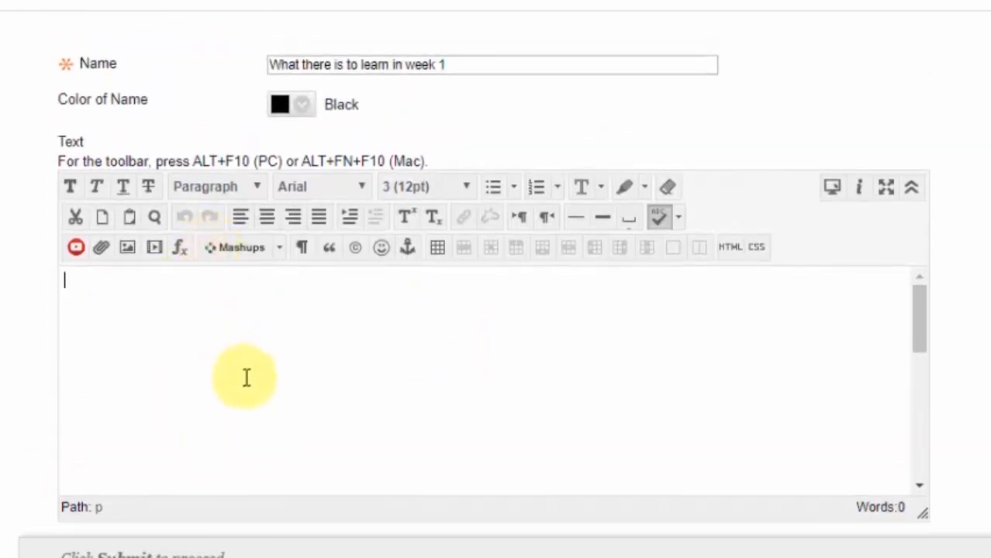
click(296, 398)
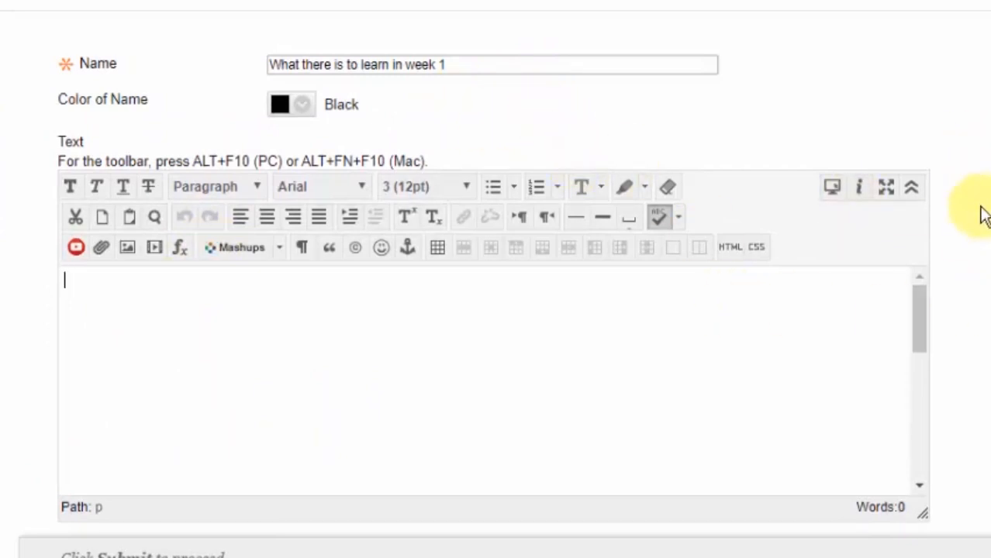
text(All the materal)
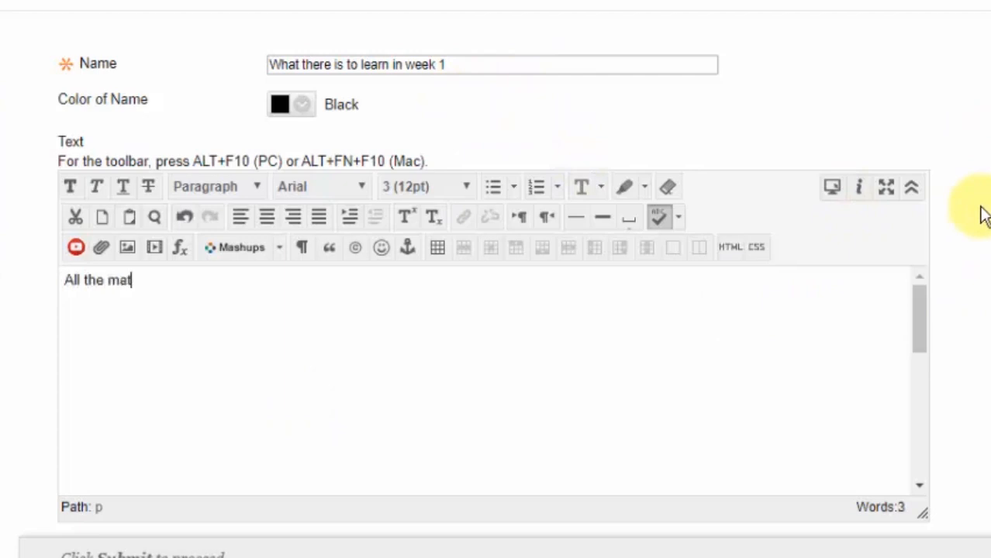
key(BackSpace)
key(BackSpace)
text(ial need )
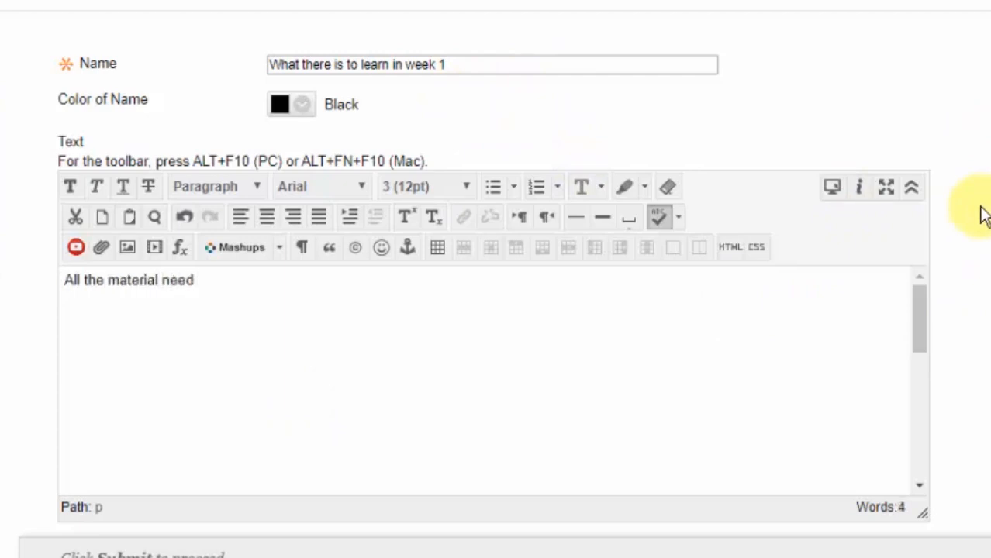
text(for this week w)
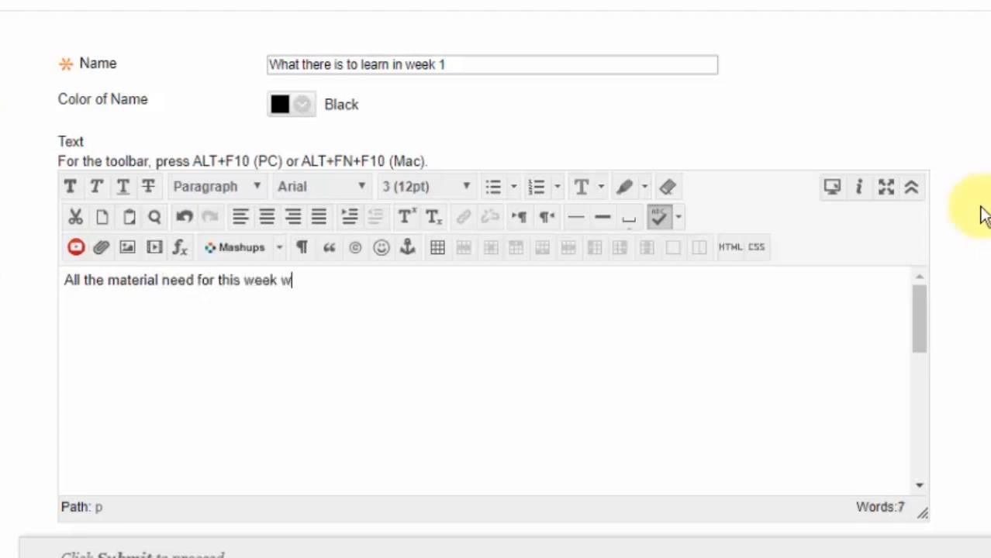
text(ill be fo)
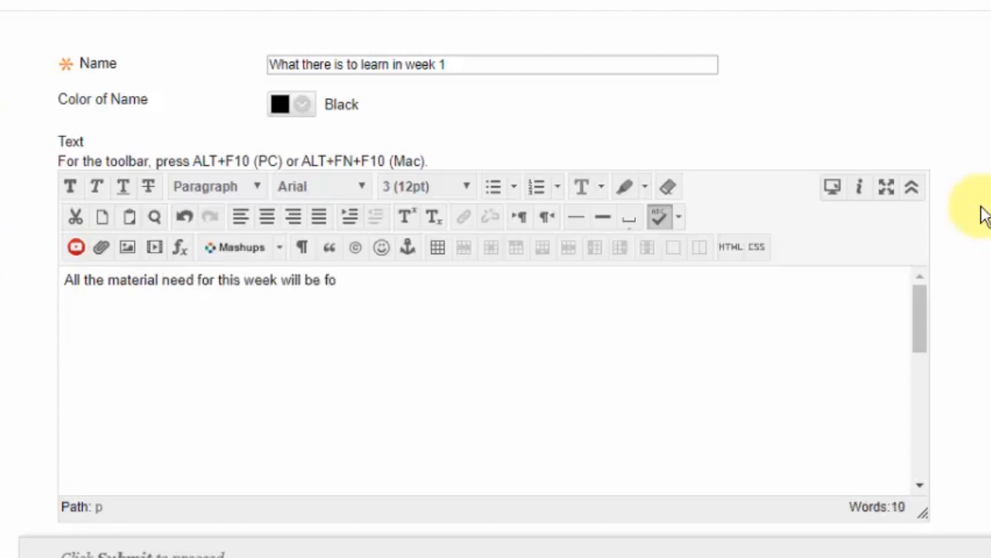
text(und within the f)
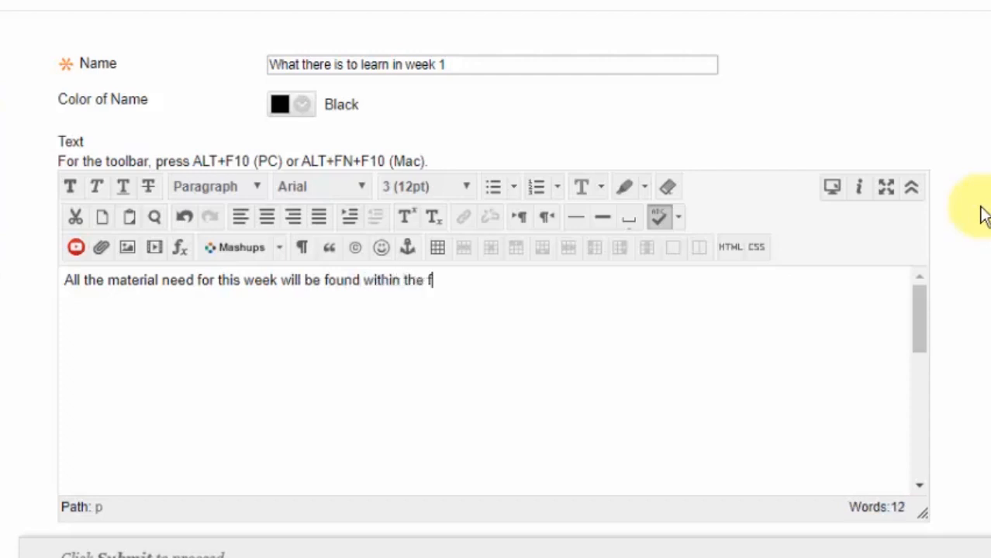
text(older.)
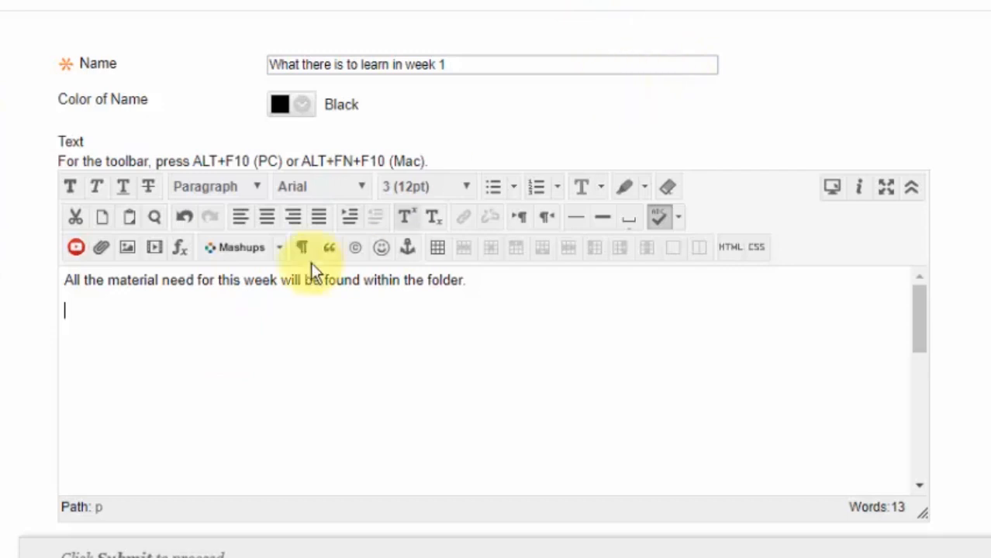
Step: Copy the web address of the Caldwell University home page from its open browser tab and return to the item form
click(118, 304)
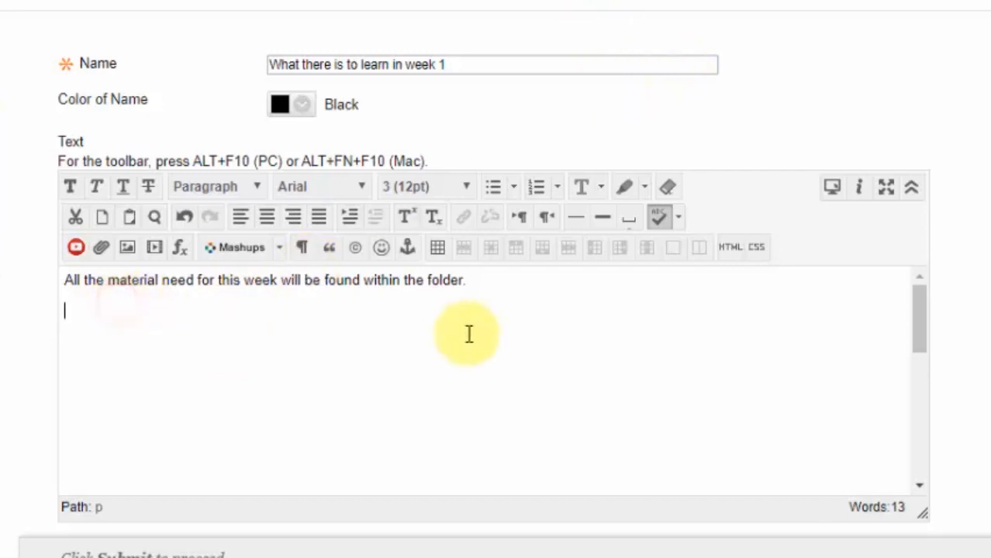
click(609, 31)
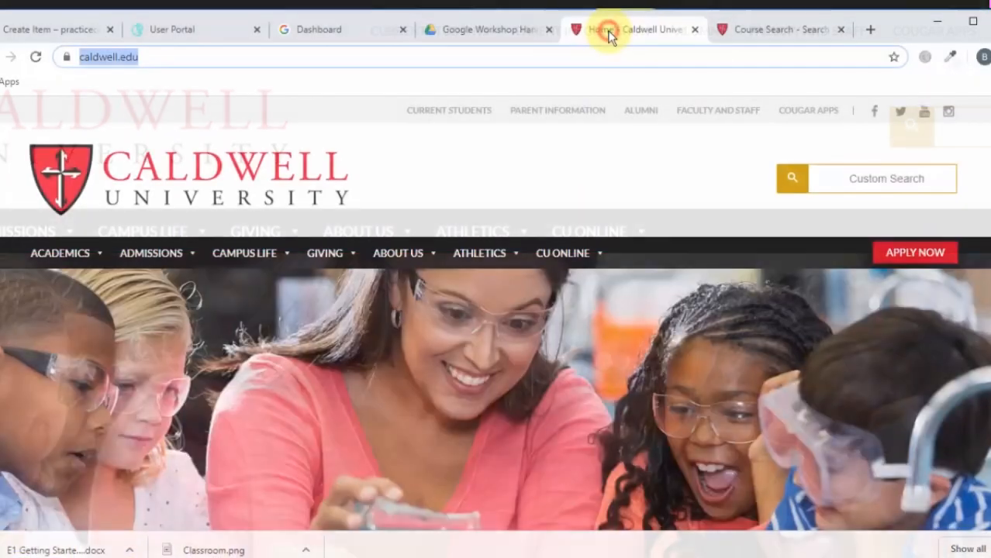
click(152, 49)
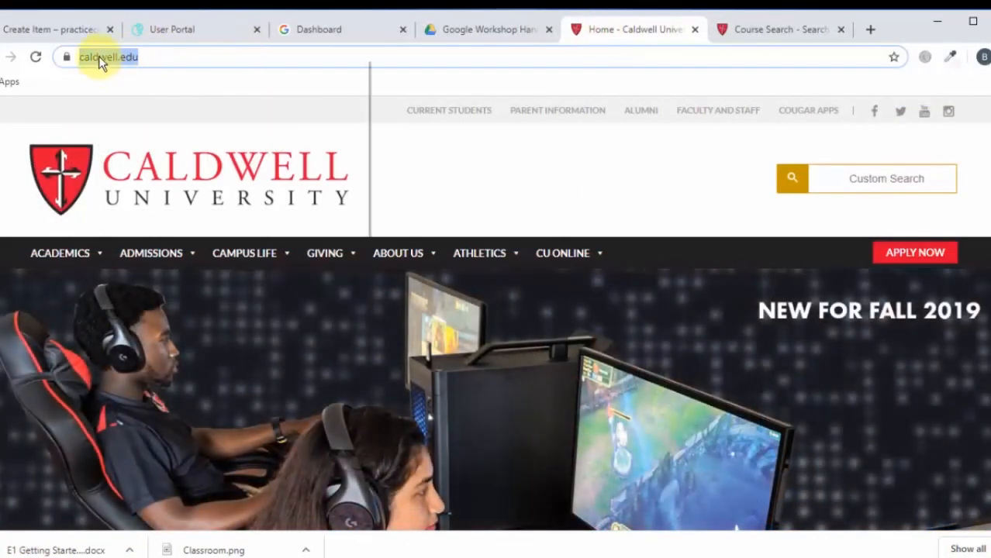
right_click(99, 56)
click(142, 140)
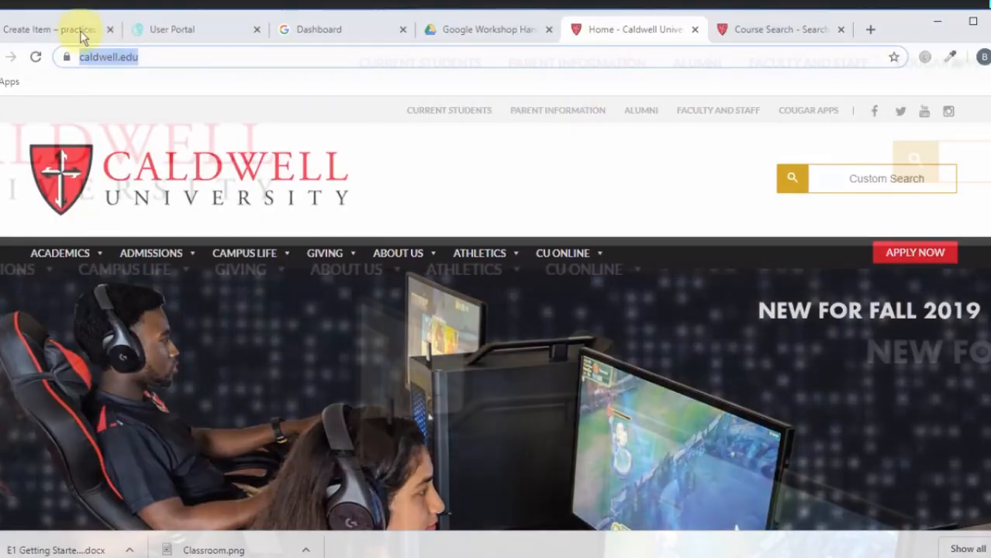
click(81, 33)
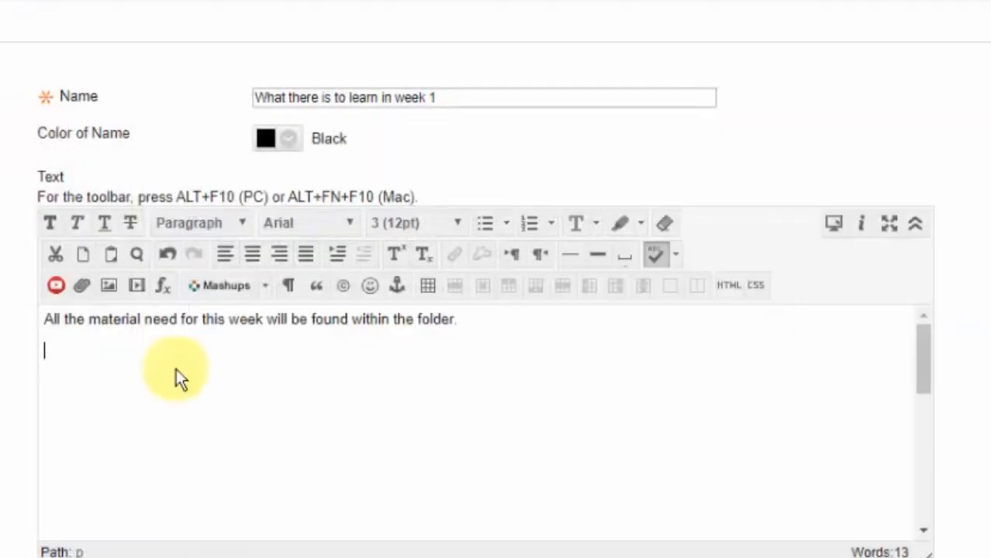
click(66, 359)
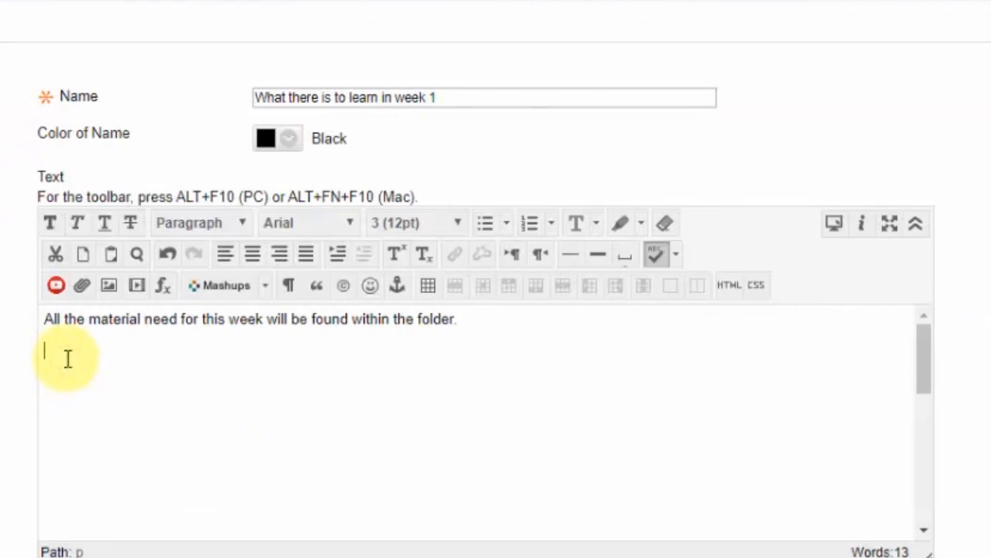
right_click(68, 358)
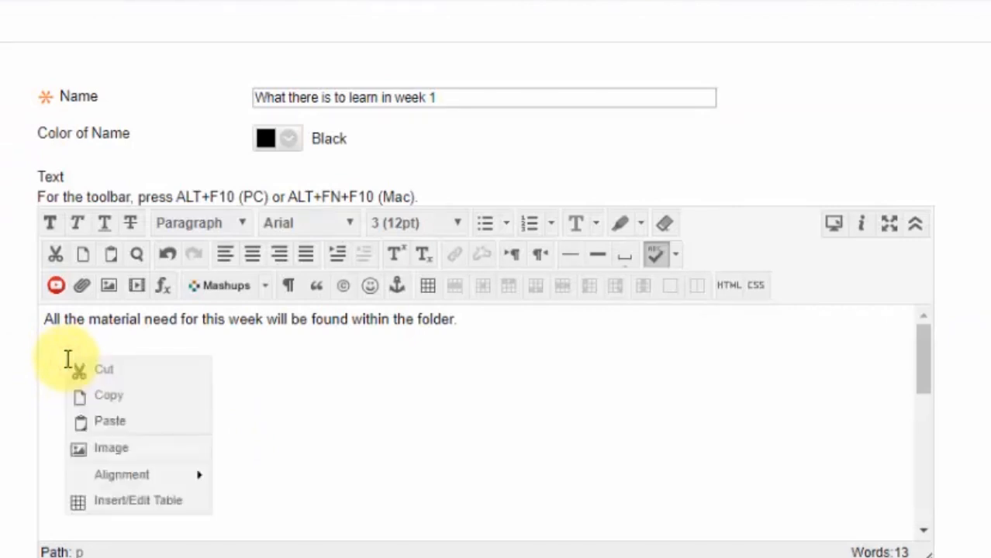
click(152, 423)
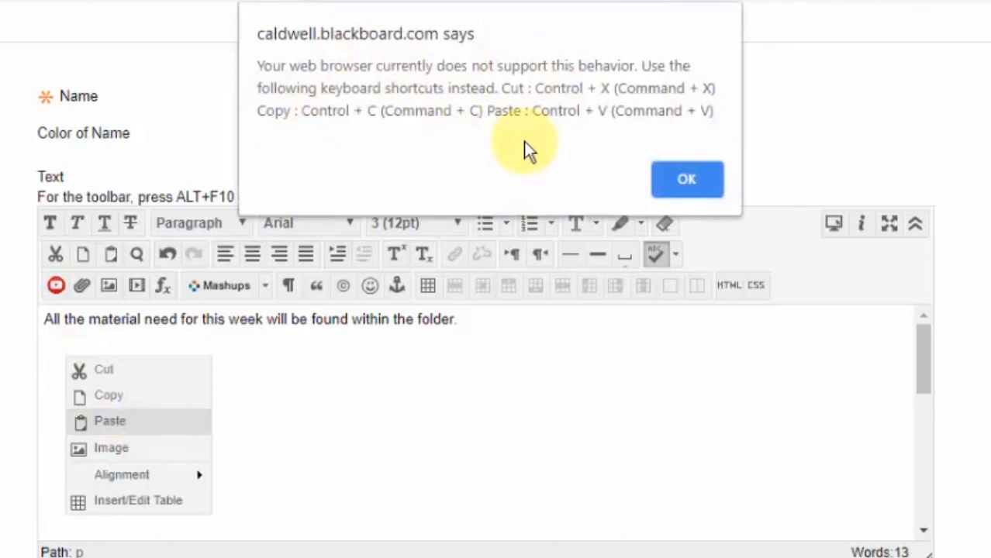
click(698, 186)
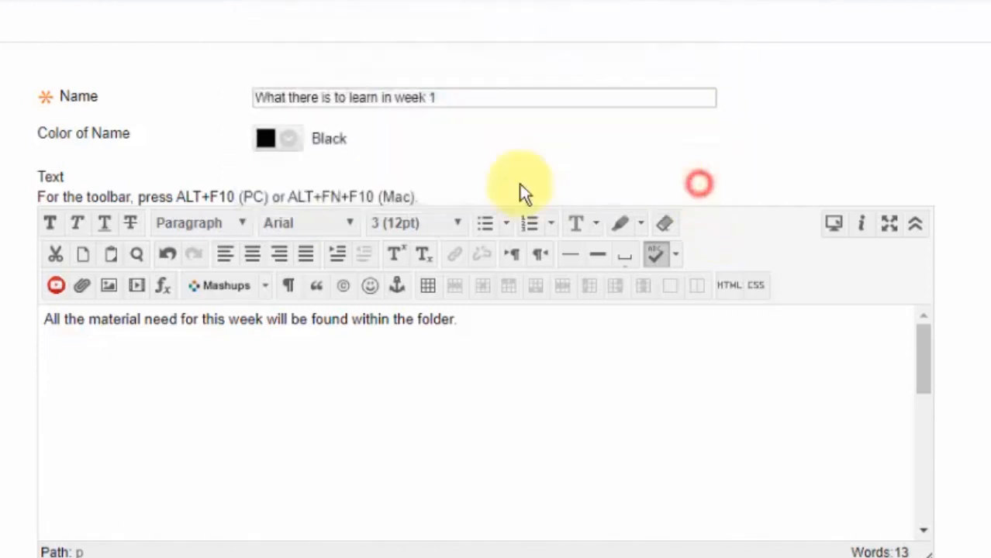
click(114, 356)
key(ctrl+v)
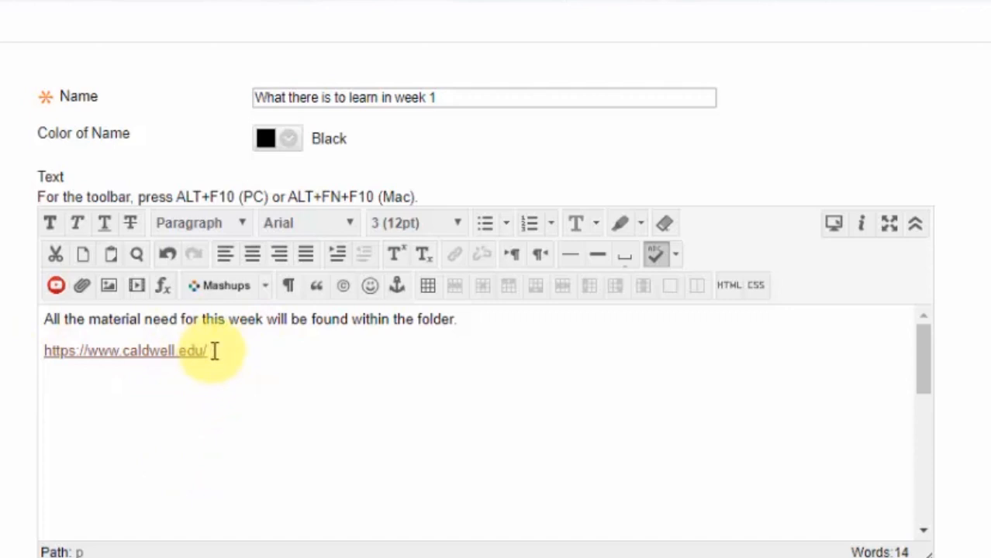
Step: Select the pasted web address, examine the link path, target and title options for it, and return to the item text
drag(214, 351, 35, 345)
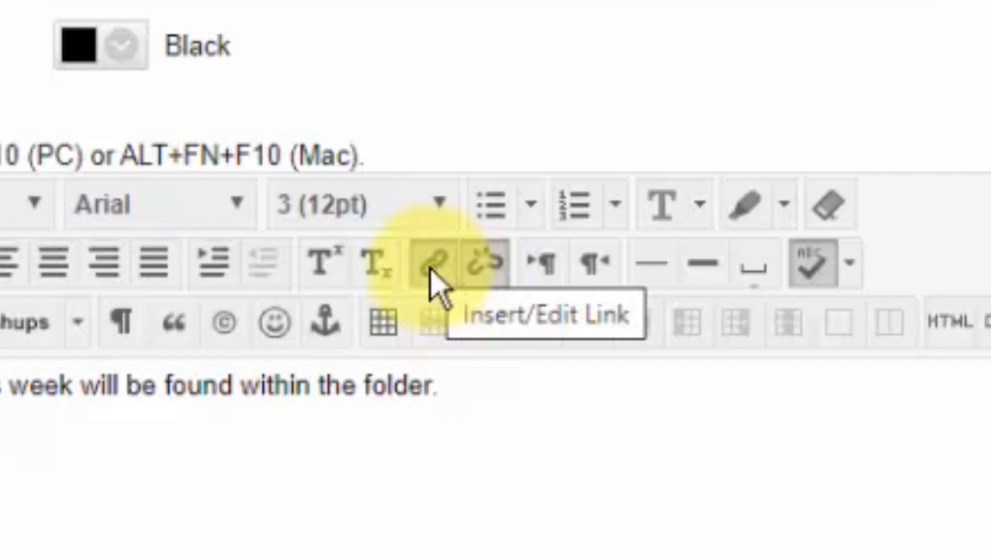
click(432, 271)
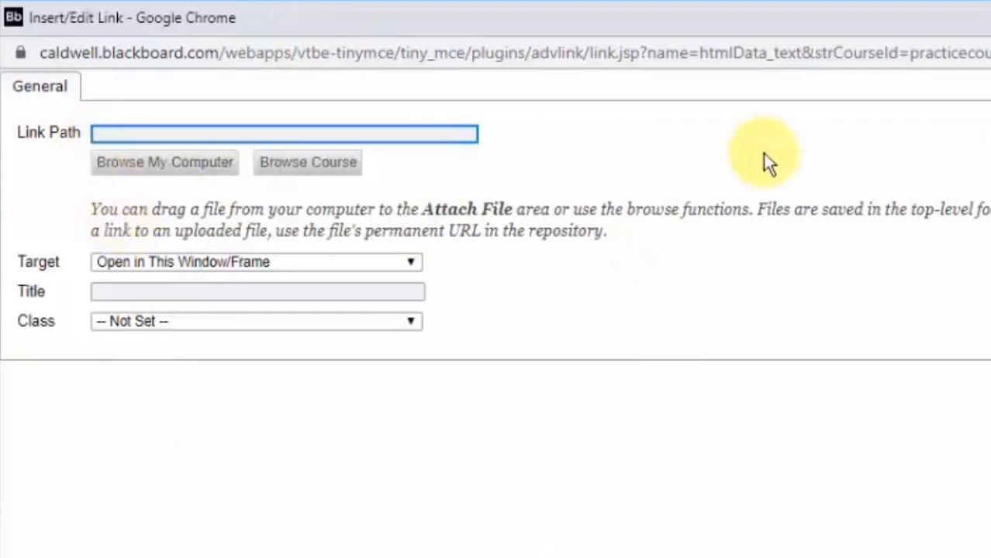
click(93, 134)
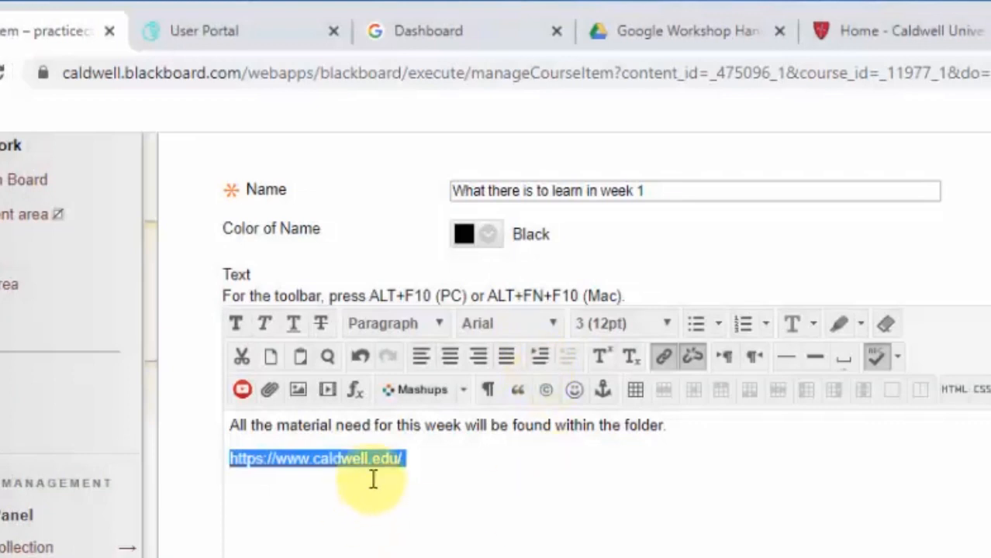
click(410, 462)
click(409, 542)
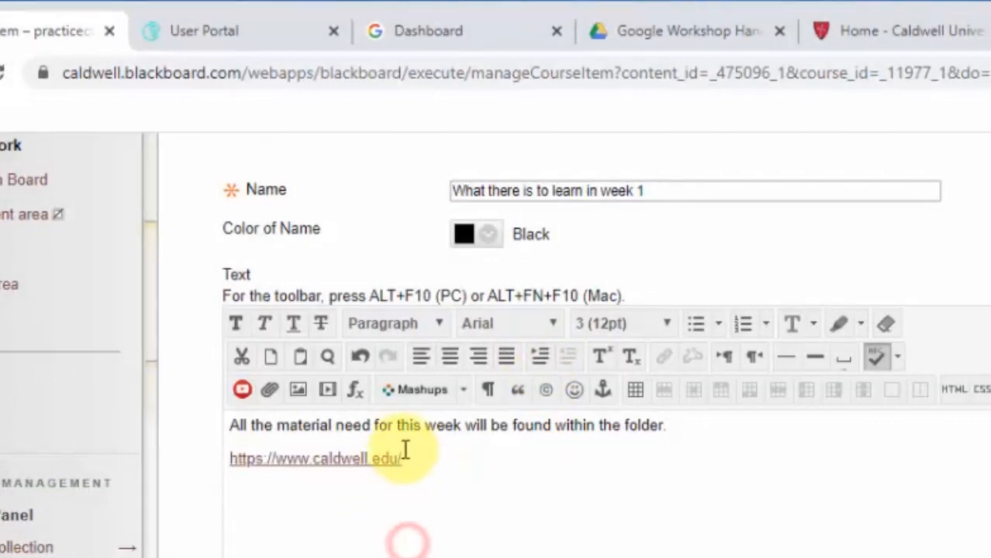
drag(403, 456, 228, 461)
click(672, 357)
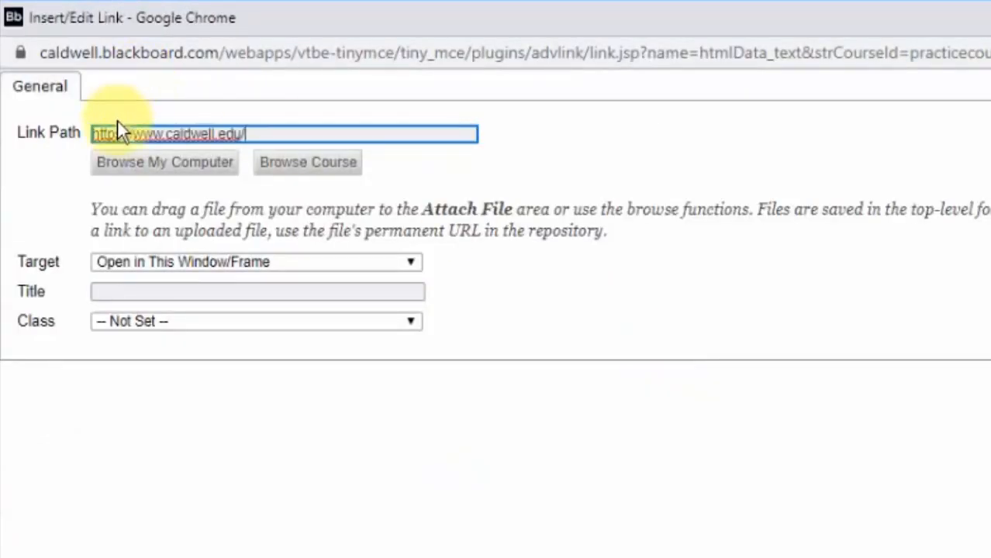
click(115, 134)
text(s)
key(ctrl+a)
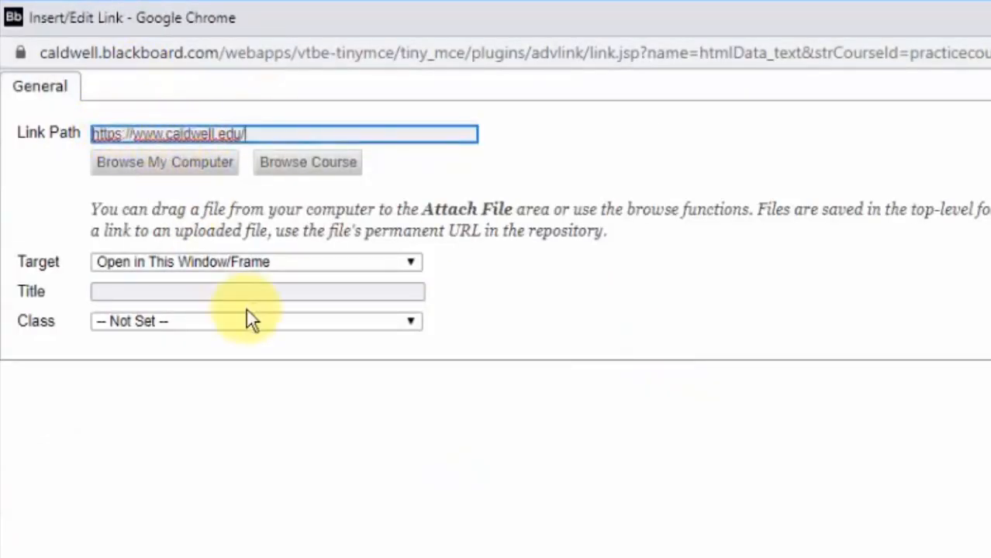
click(105, 289)
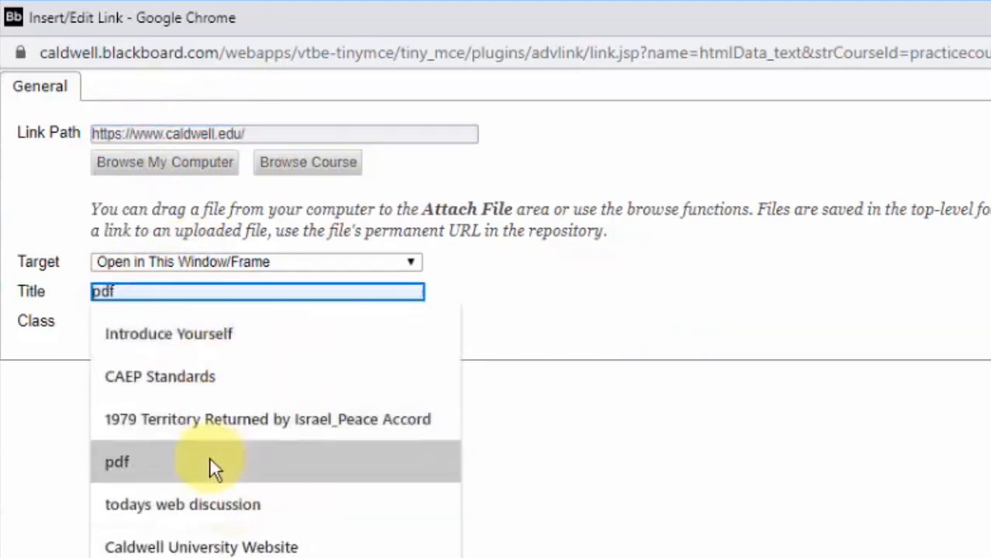
click(122, 547)
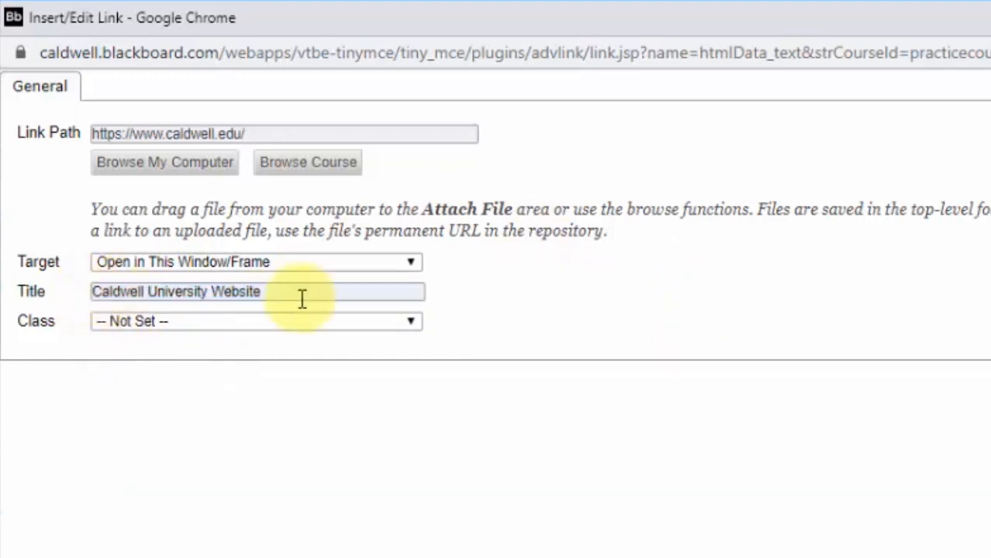
click(516, 343)
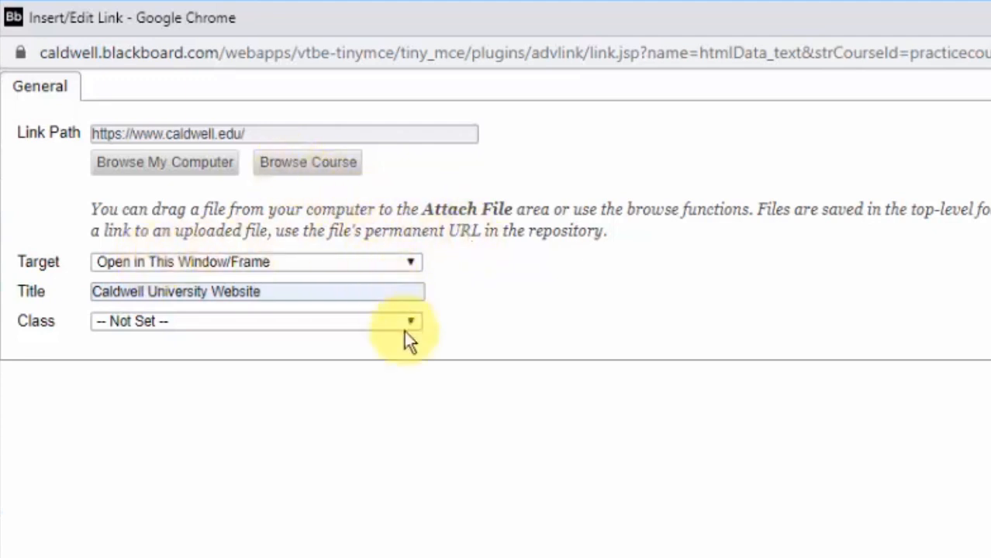
Step: Review the target options, apply the link to the web address and accept changing it to open in a new window
click(284, 264)
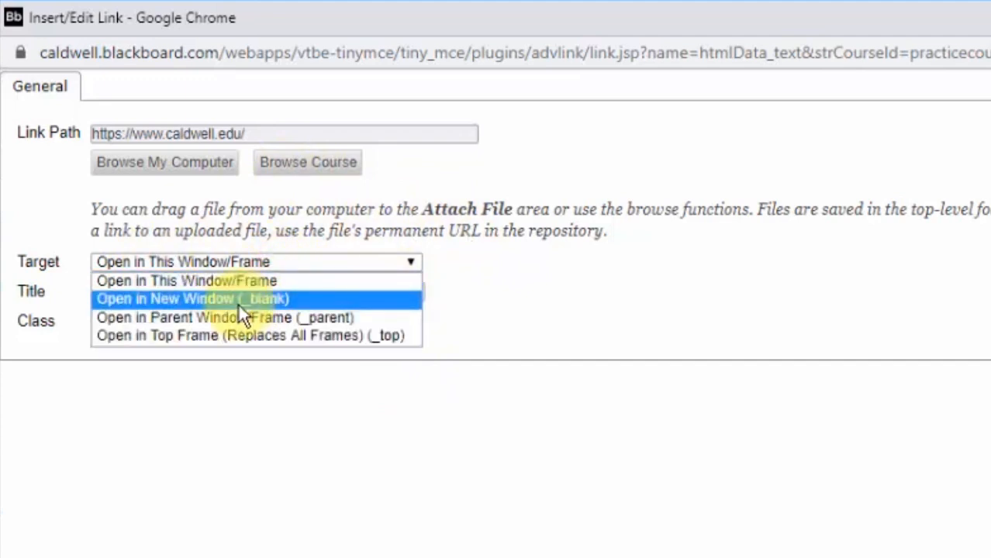
click(587, 276)
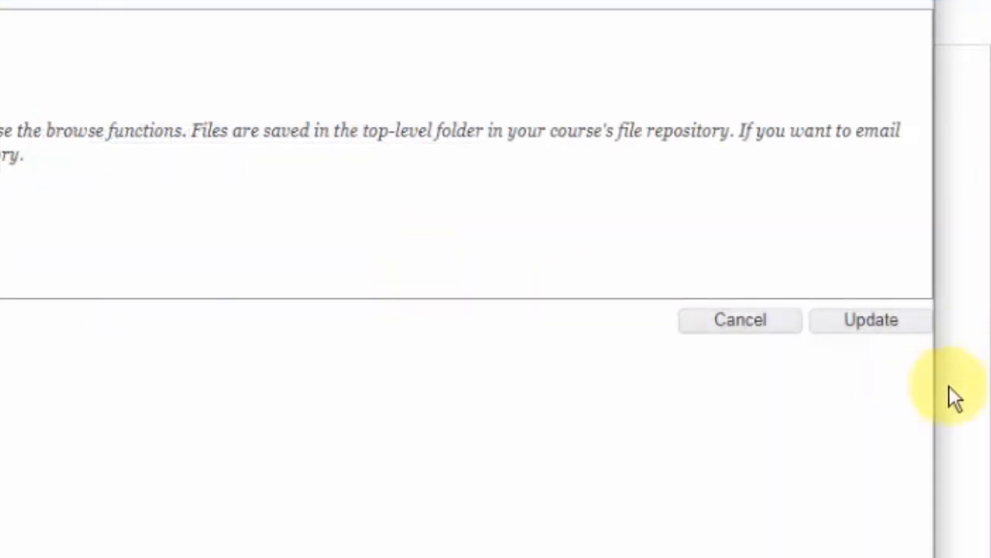
click(865, 329)
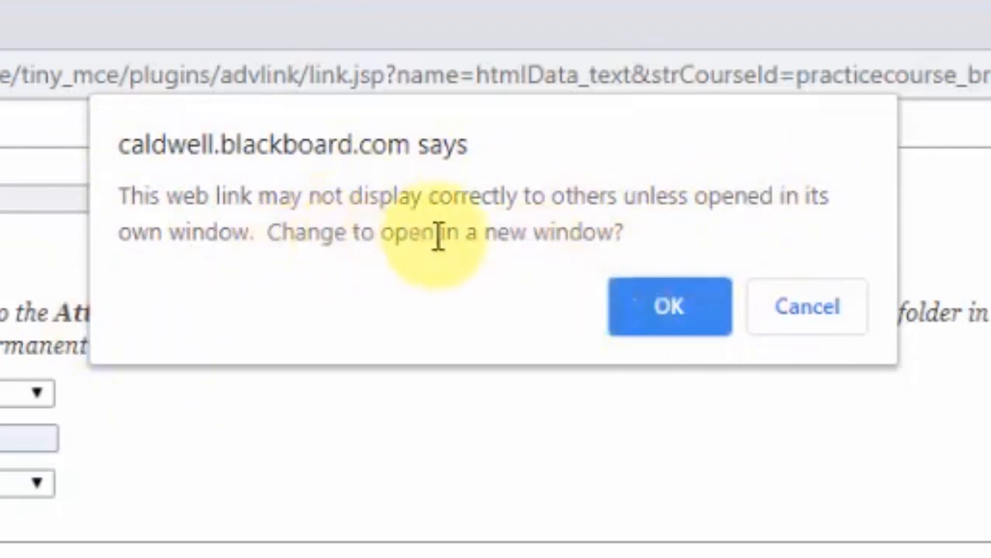
click(663, 305)
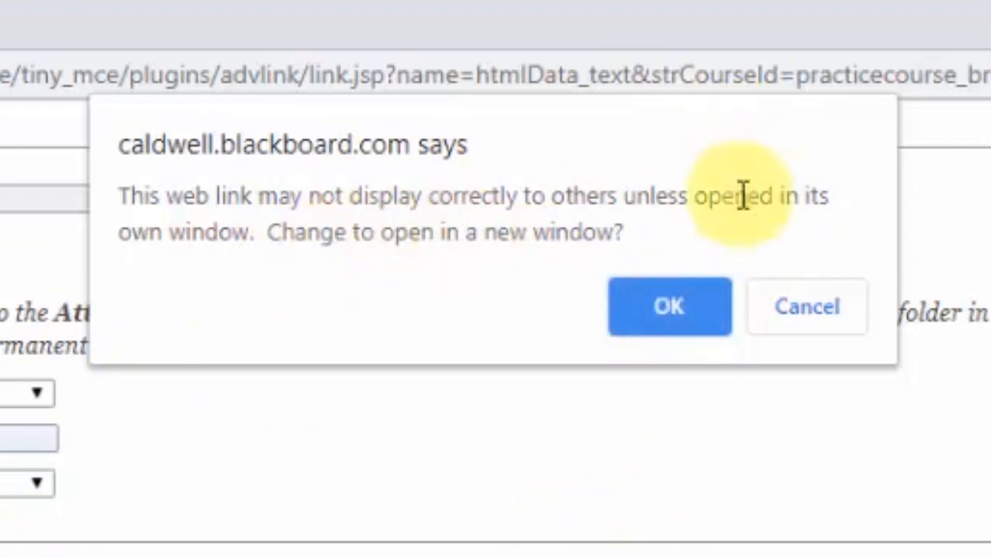
click(649, 329)
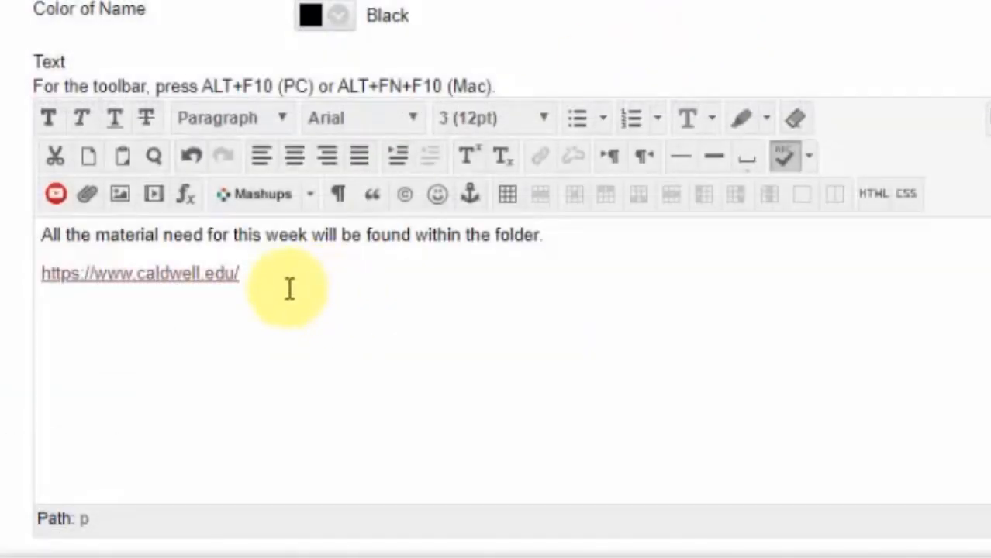
Step: Add the line "Please visit the Caldwell Website for more information." below the linked web address
mouse_move(175, 276)
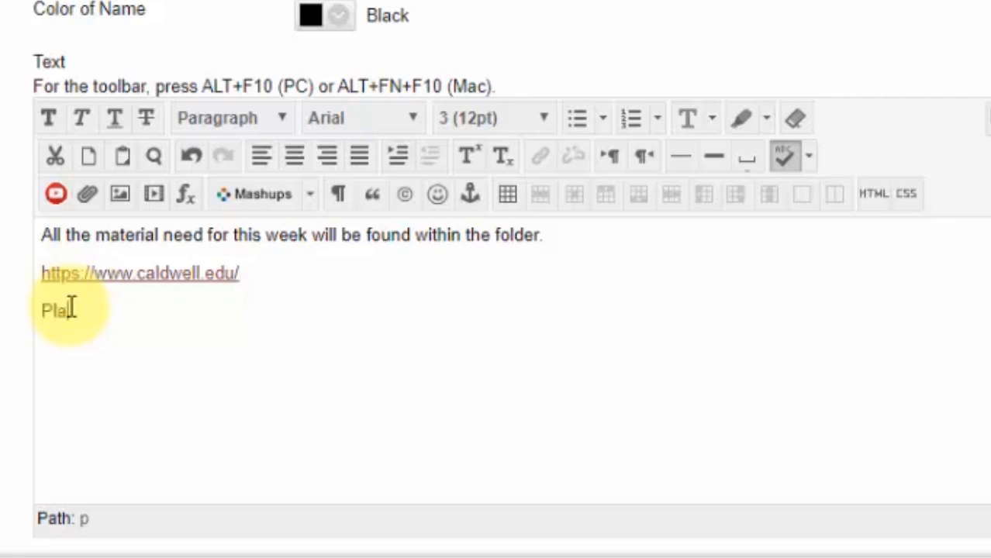
text(visi)
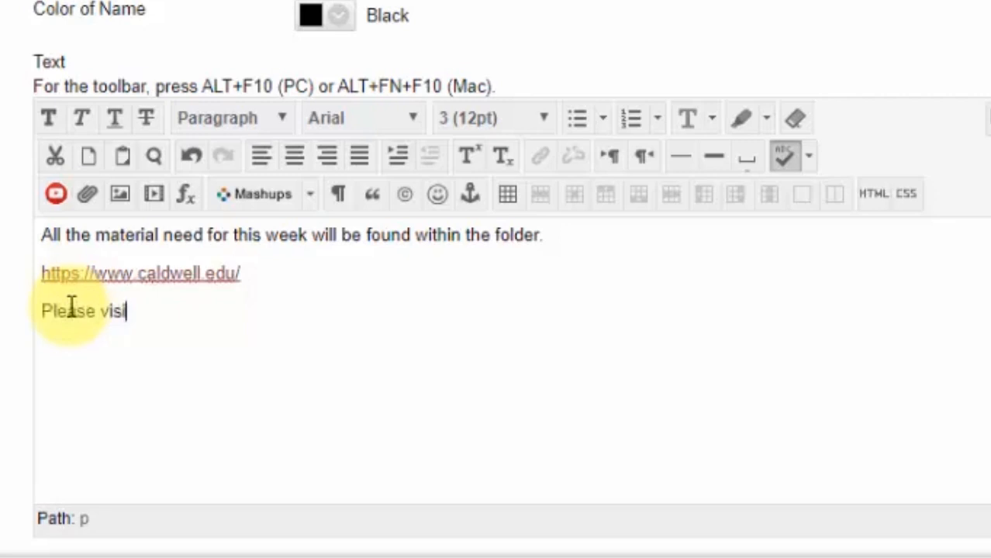
text(t the C alds)
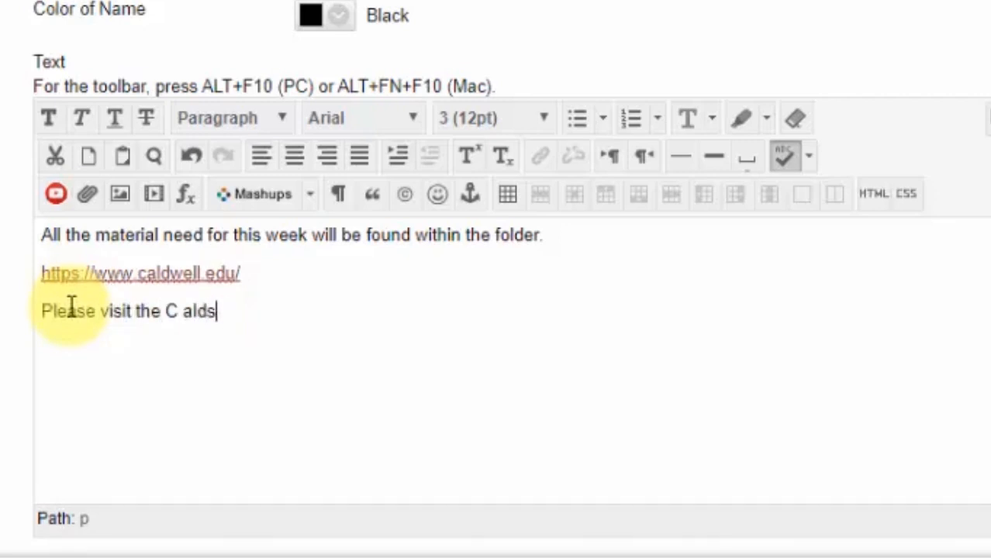
key(BackSpace)
key(BackSpace)
key(BackSpace)
text(ldwe)
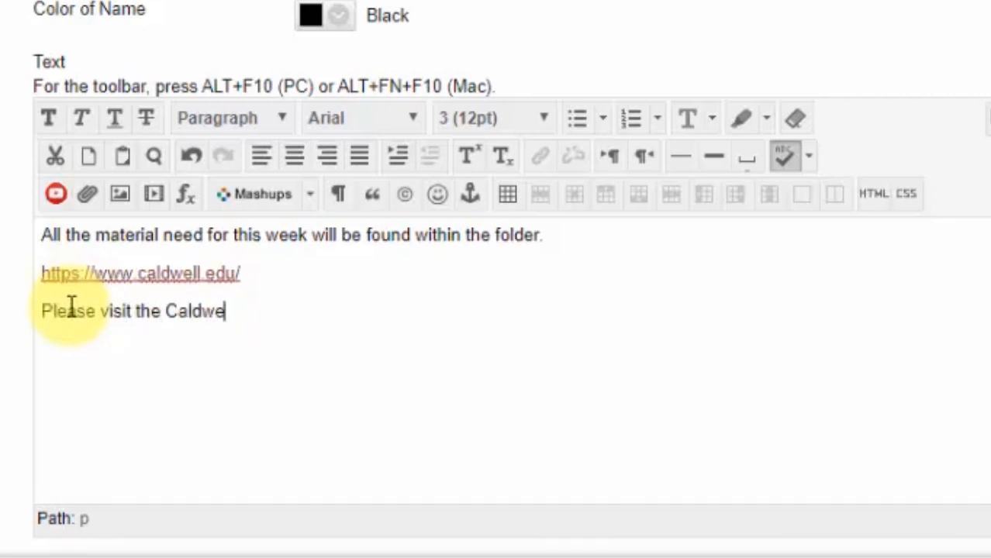
text(ll Web)
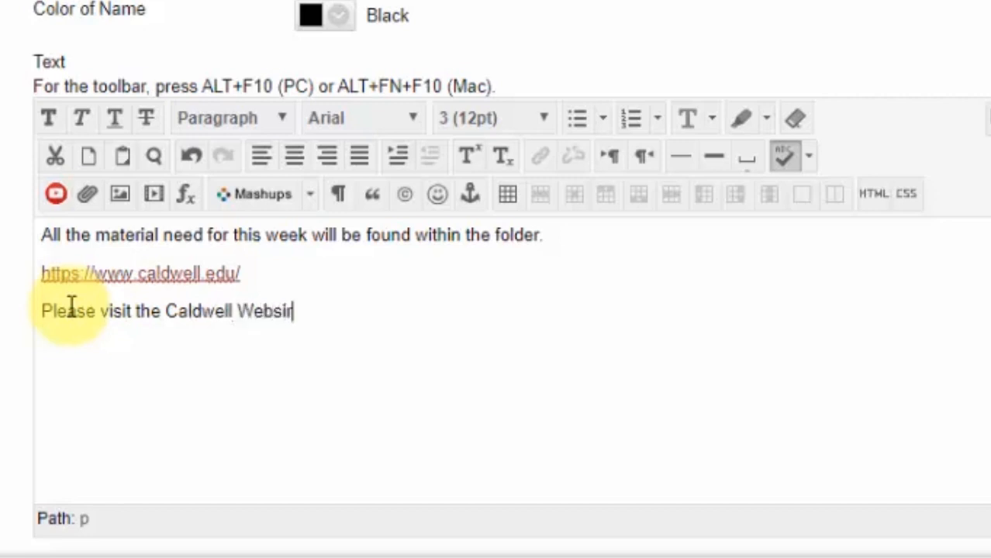
text(site for mo)
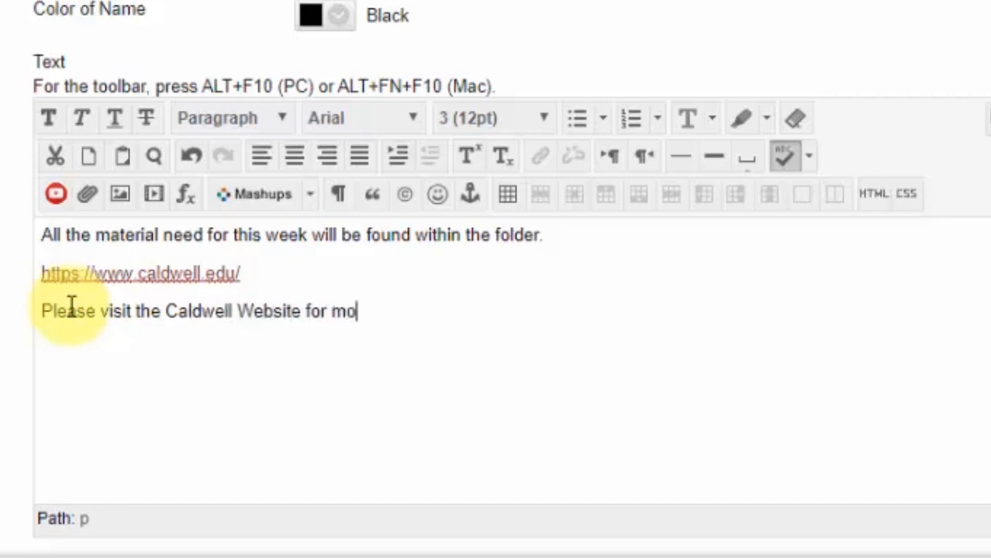
text(re informat)
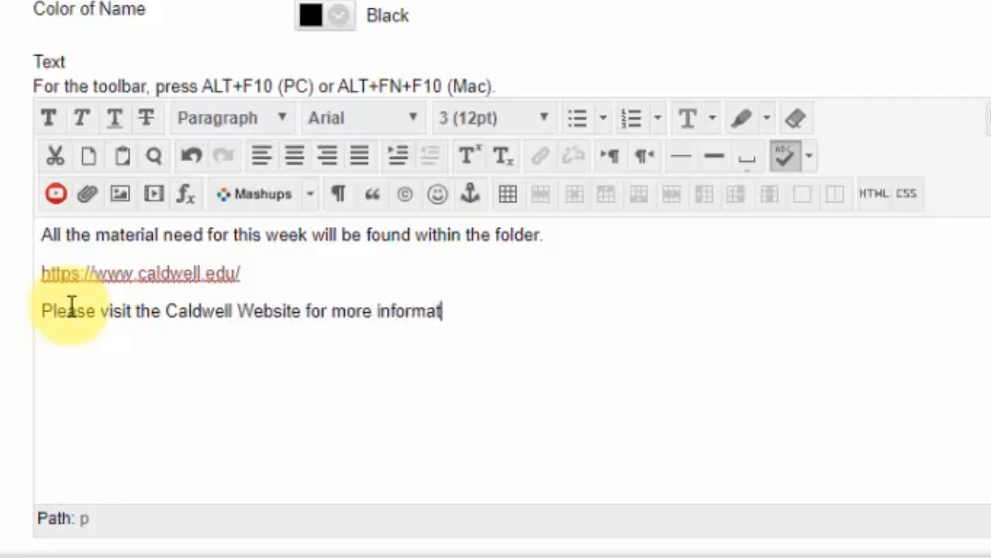
text(ion.)
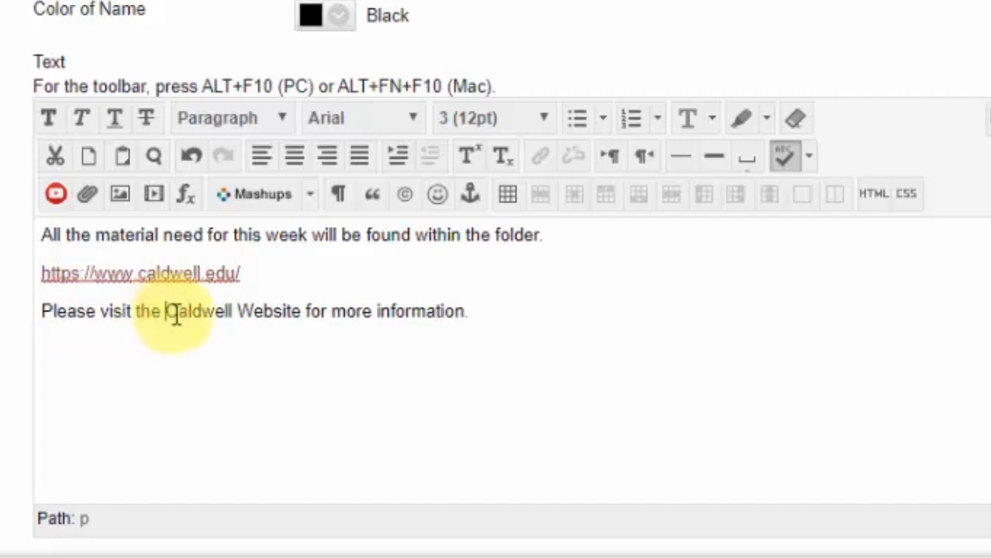
drag(167, 311, 304, 312)
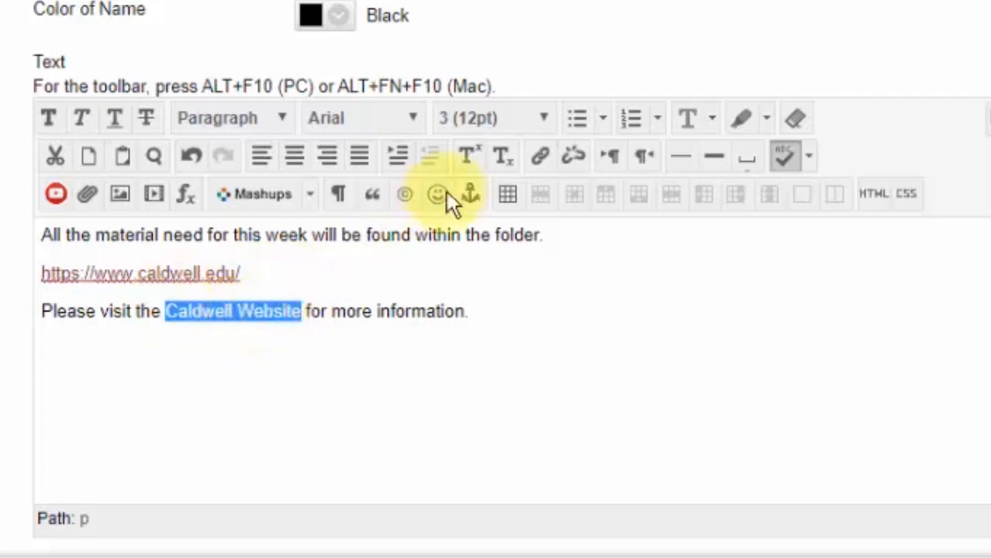
click(538, 161)
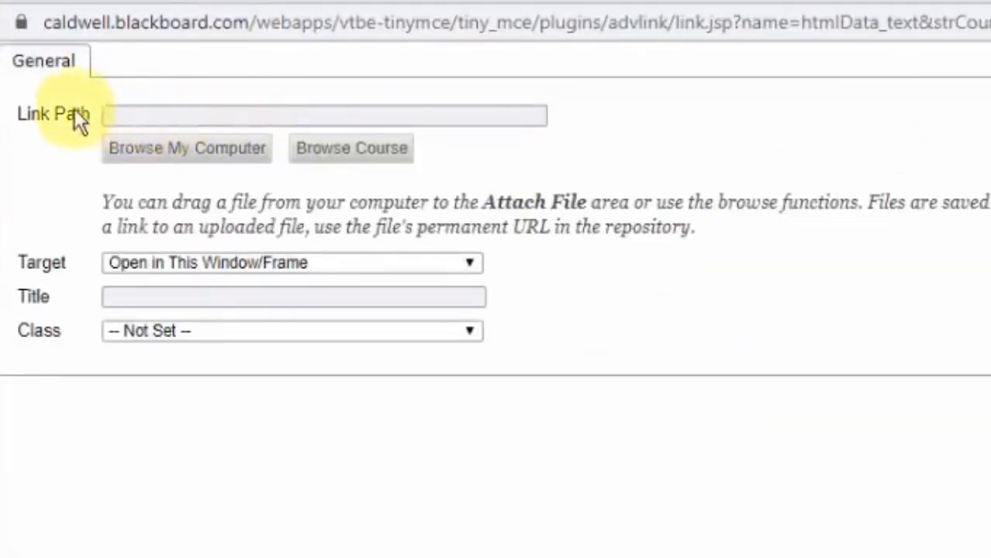
click(133, 116)
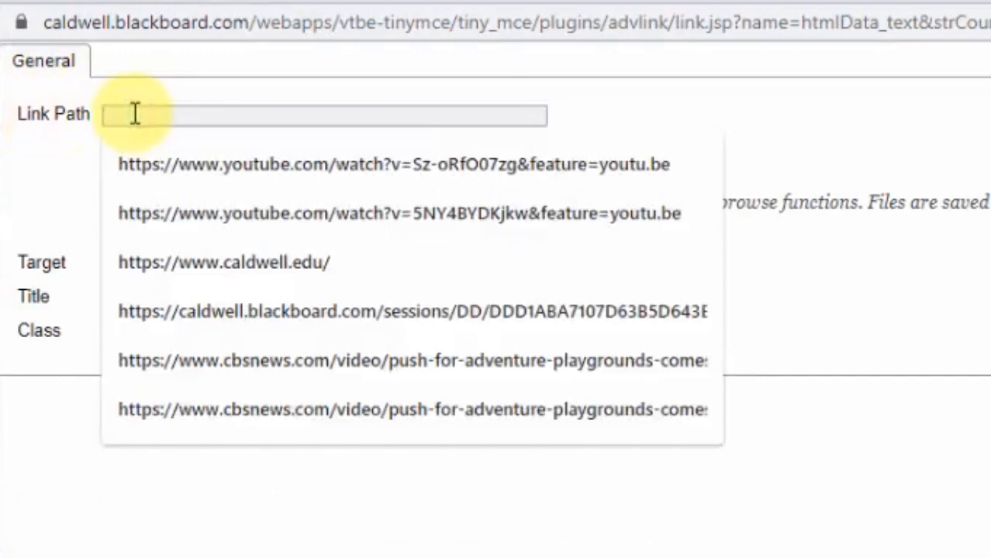
click(210, 272)
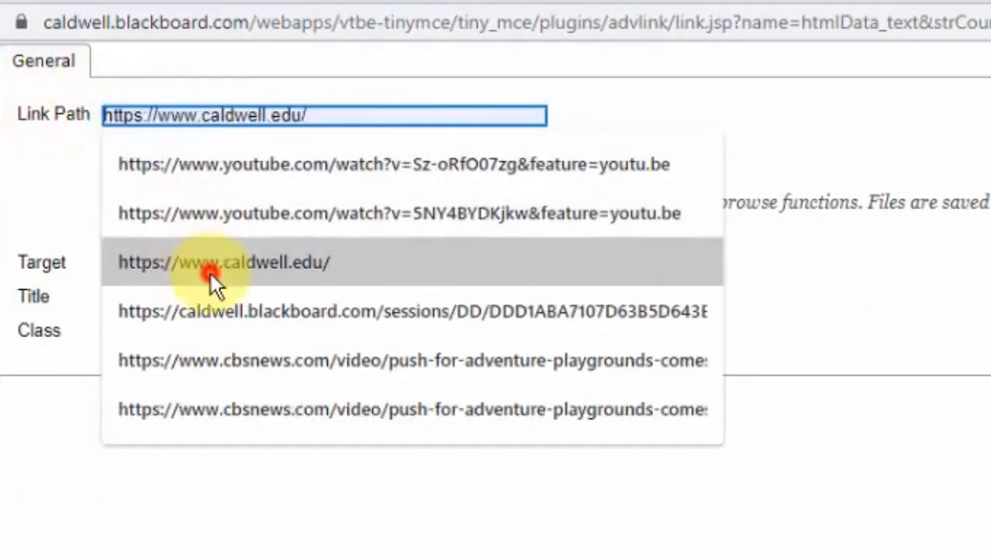
click(311, 123)
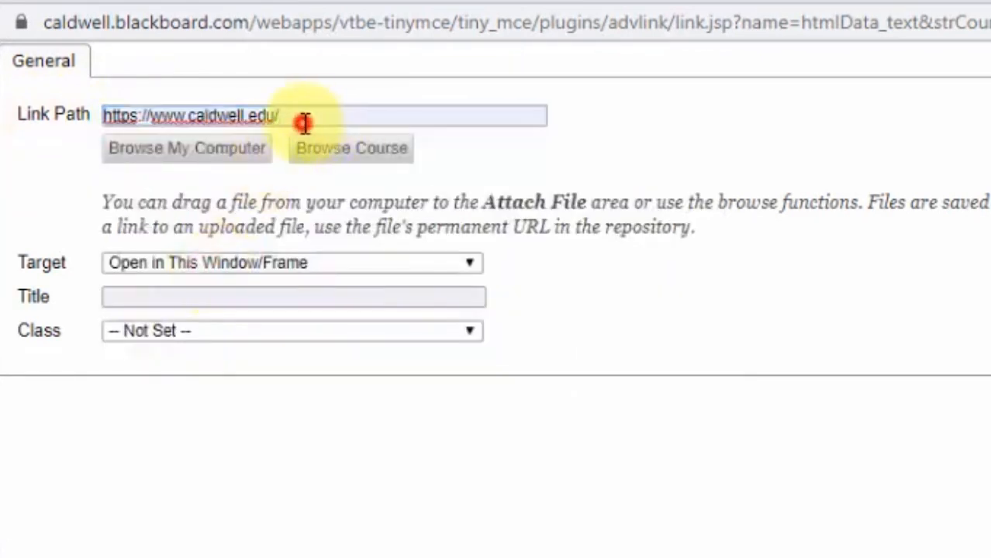
drag(281, 115, 25, 120)
key(ctrl+c)
key(BackSpace)
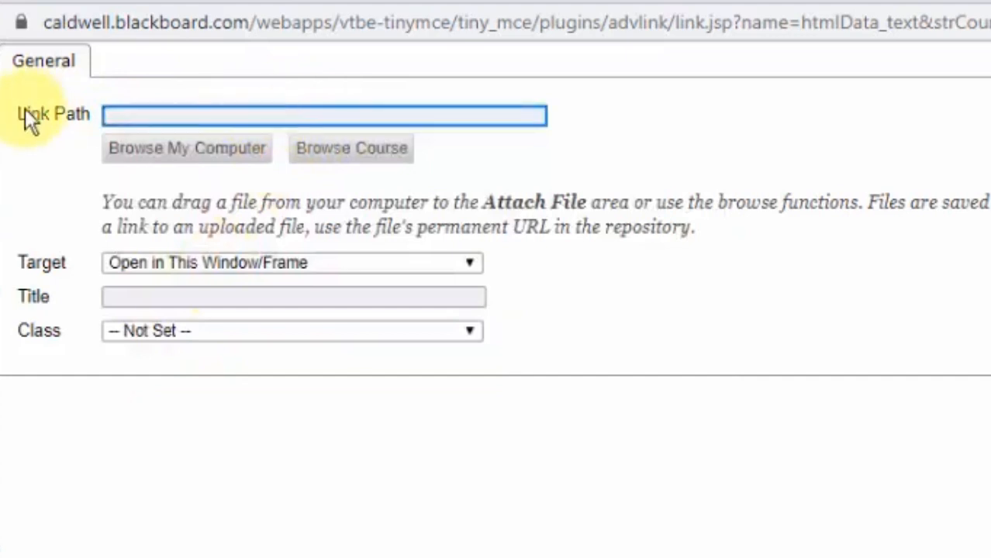
click(110, 114)
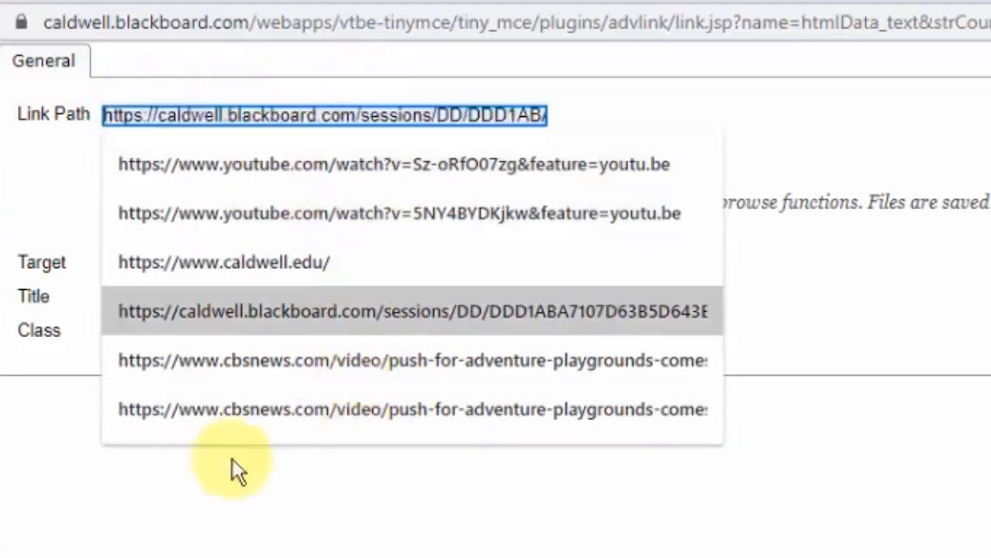
click(223, 118)
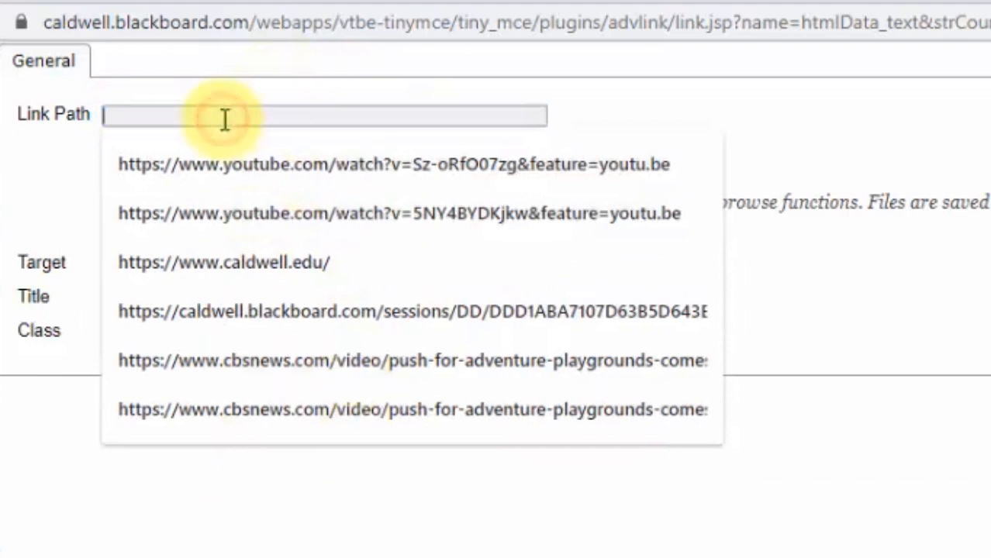
key(ctrl+v)
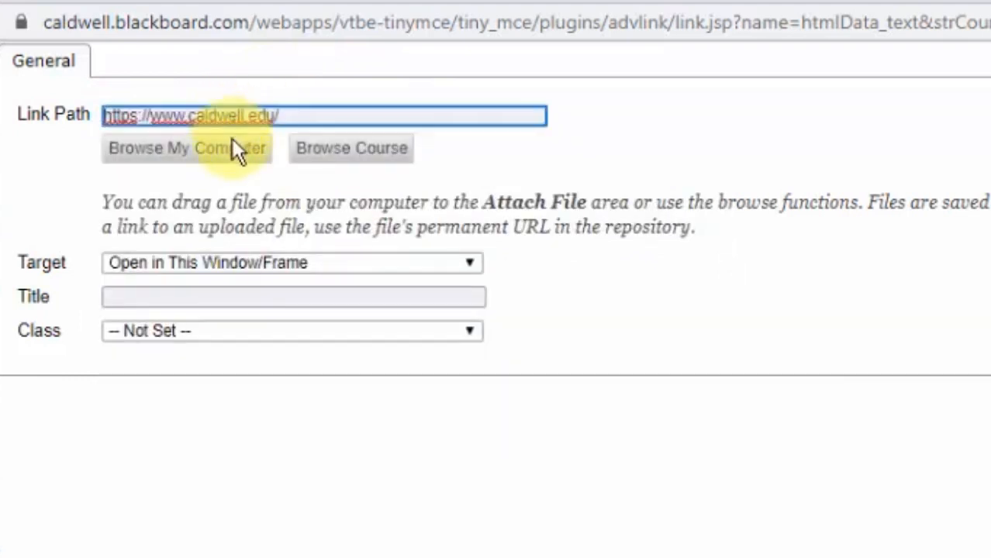
Step: Title the link Caldwell University Website, set its target to Open in New Window (_blank) and apply it
click(191, 295)
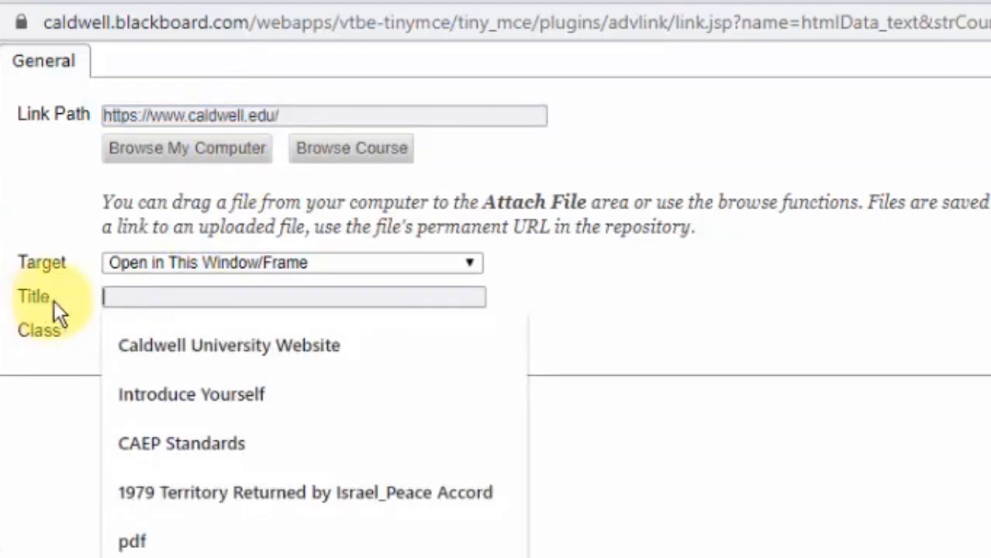
click(217, 358)
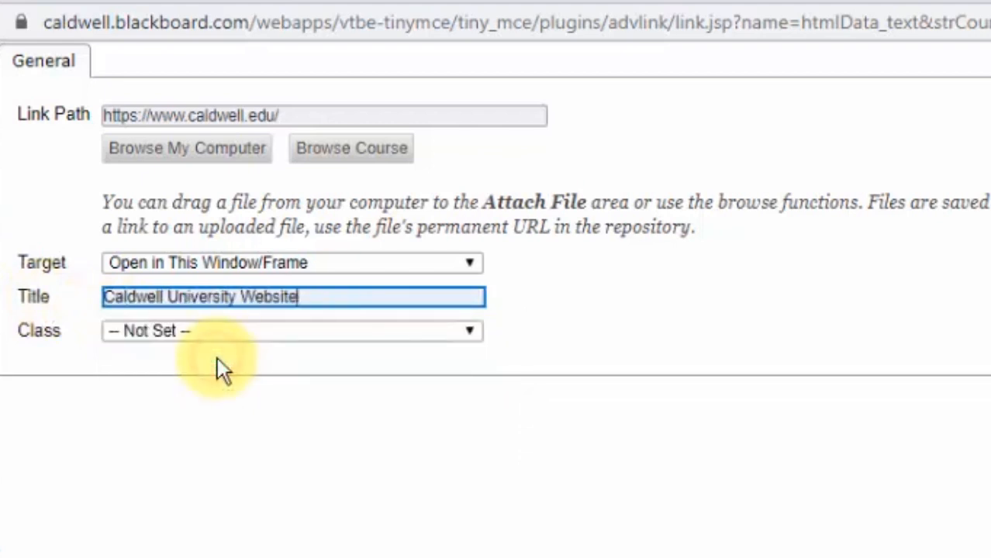
click(261, 260)
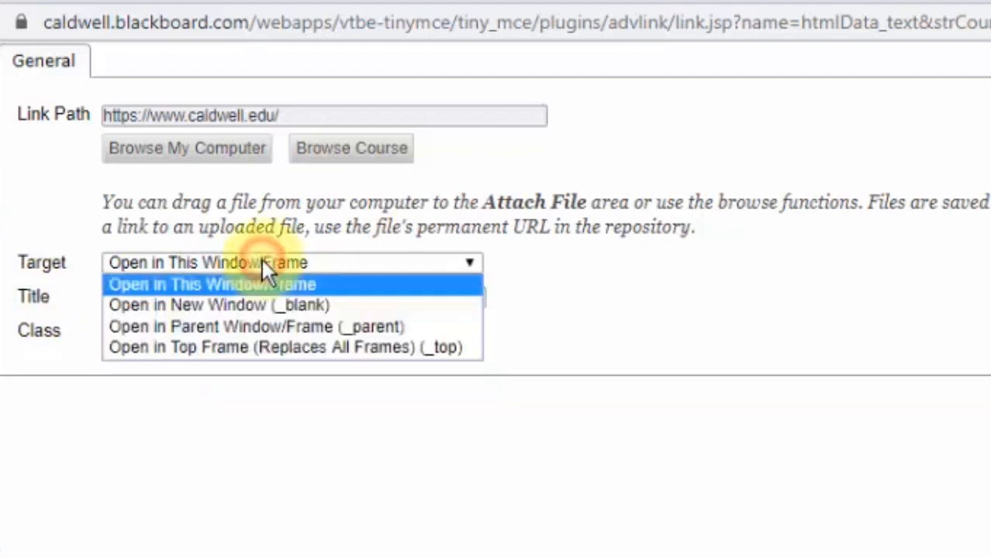
click(195, 305)
click(759, 417)
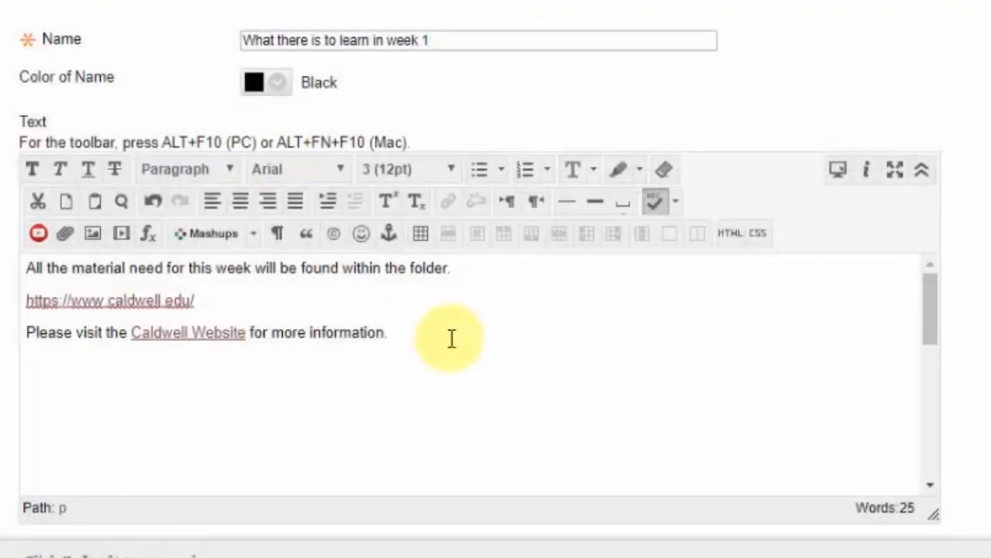
Step: Submit the item "What there is to learn in week 1" to the Week 1 folder
scroll(610, 469, down, 3)
scroll(612, 471, up, 3)
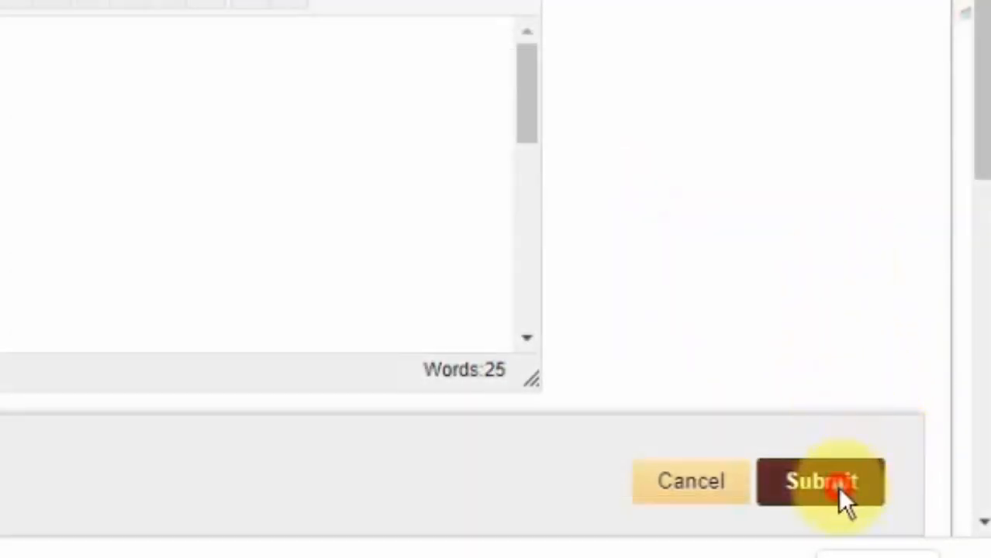
click(837, 486)
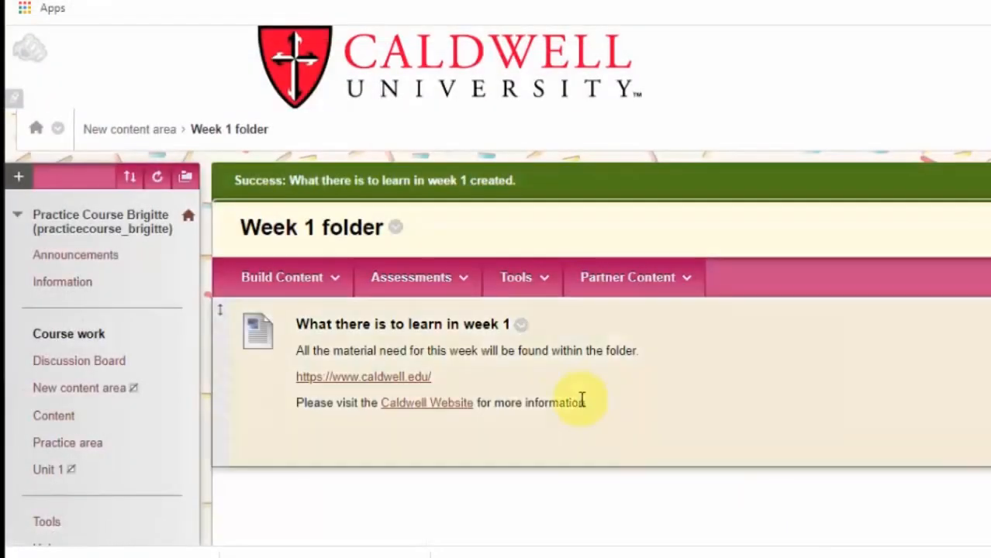
scroll(580, 398, down, 2)
scroll(580, 399, up, 1)
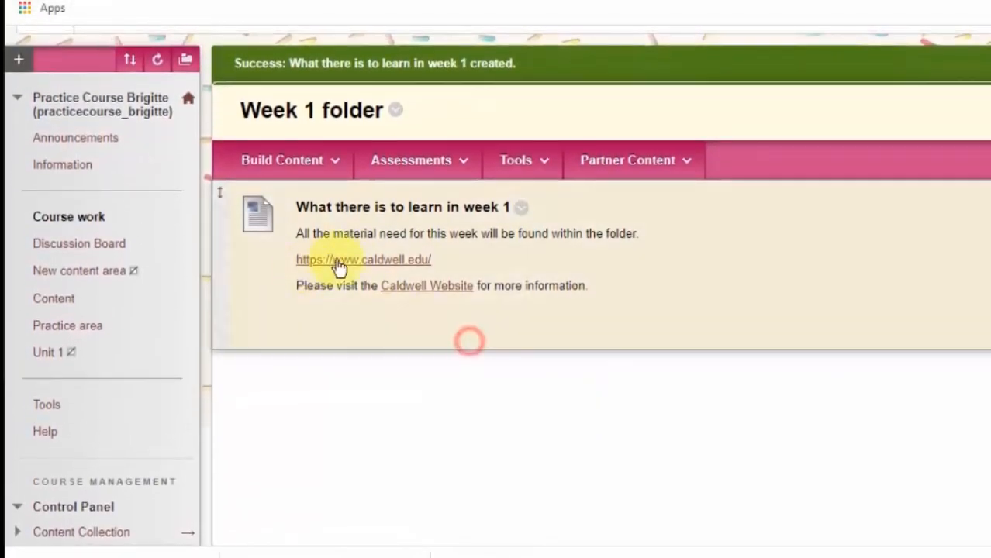
click(383, 261)
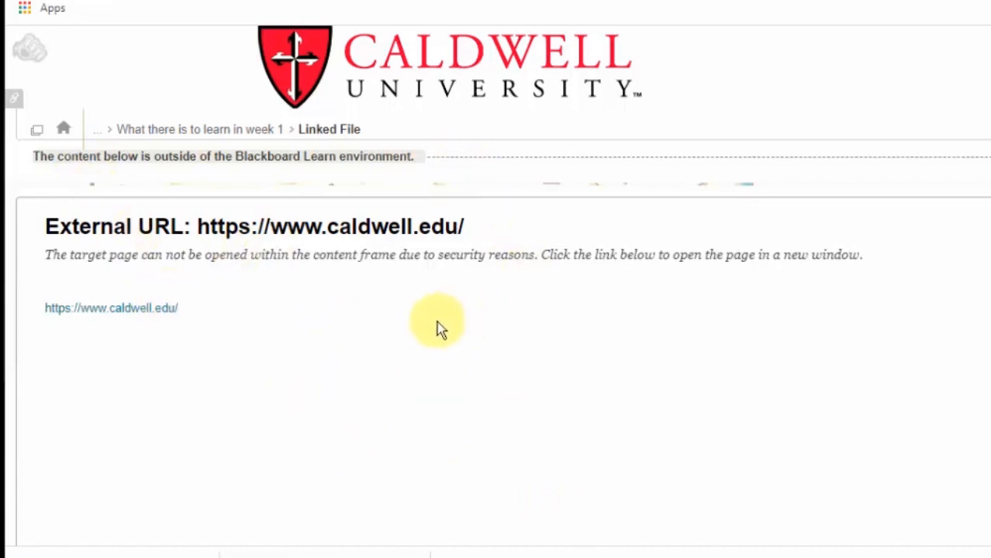
click(122, 308)
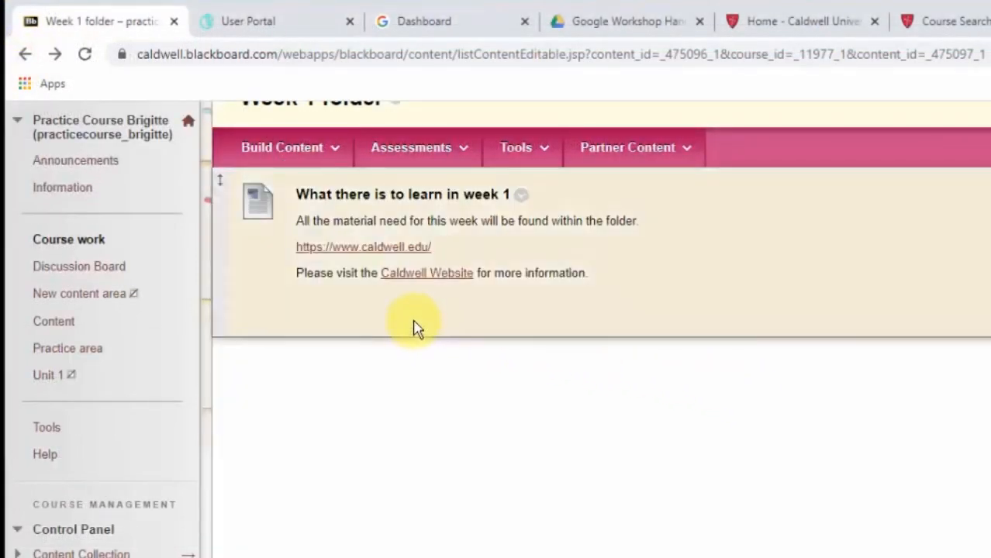
click(422, 275)
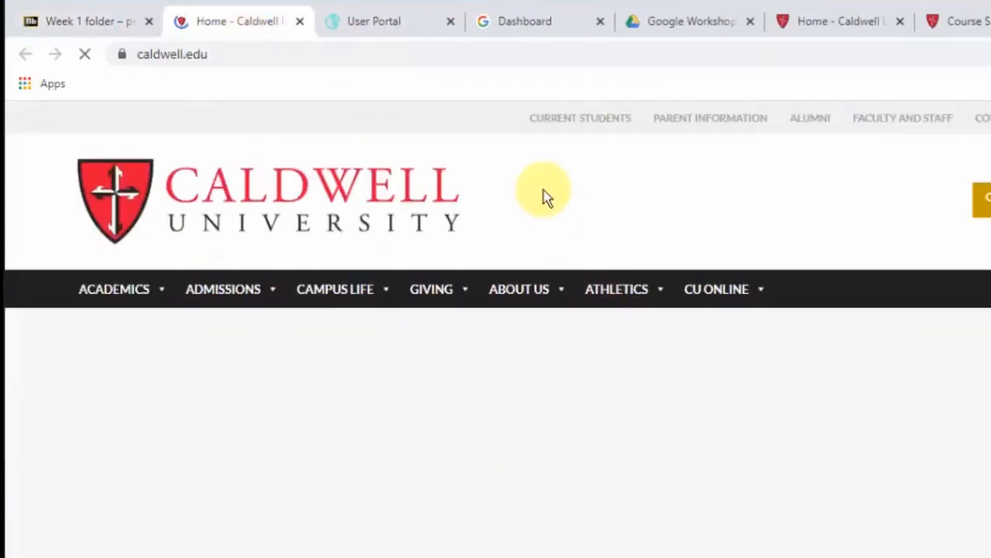
scroll(394, 555, down, 6)
scroll(394, 555, up, 6)
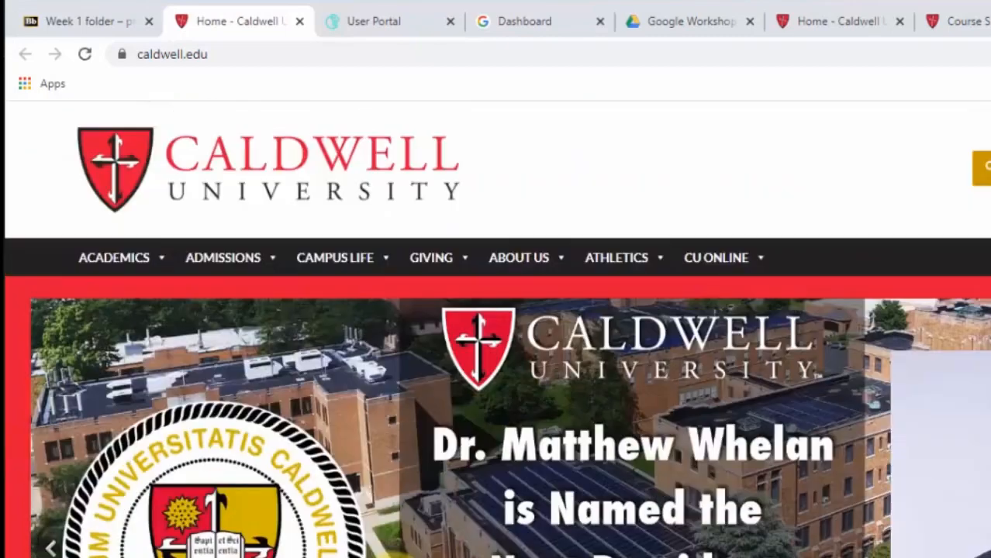
click(299, 21)
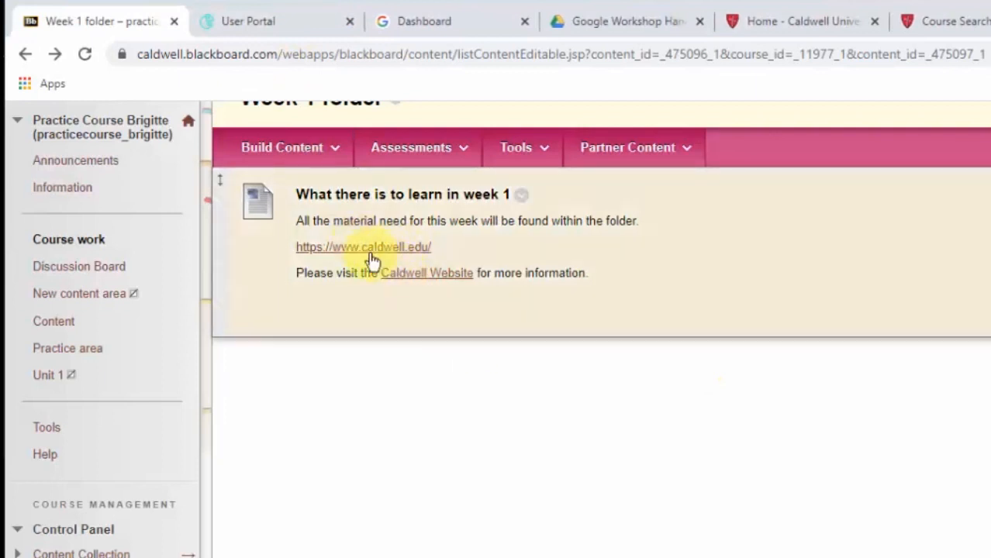
click(338, 153)
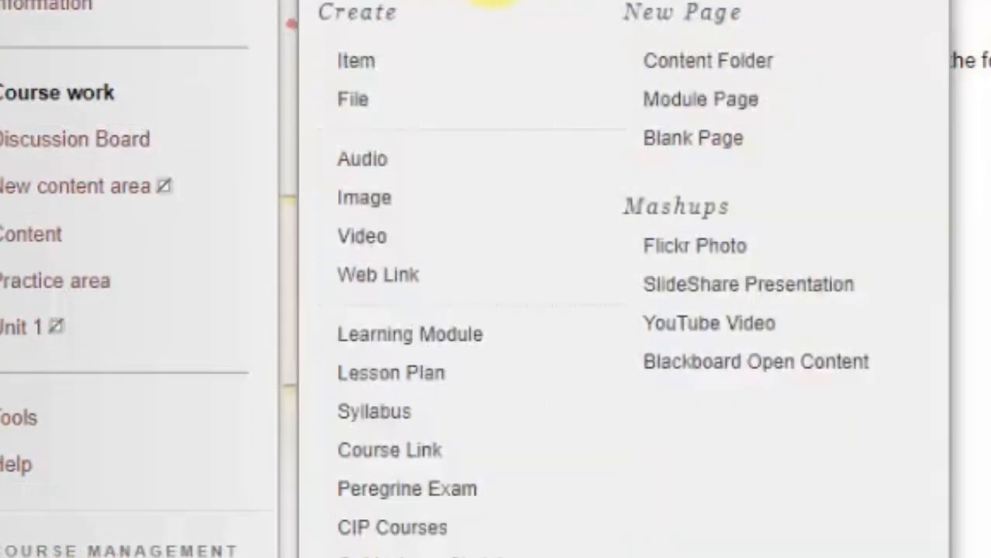
click(417, 278)
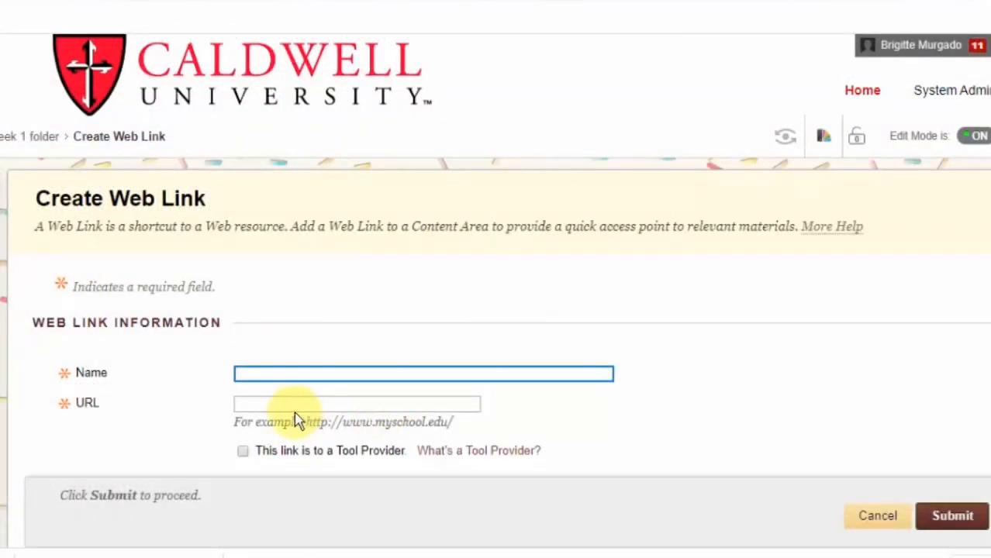
click(251, 402)
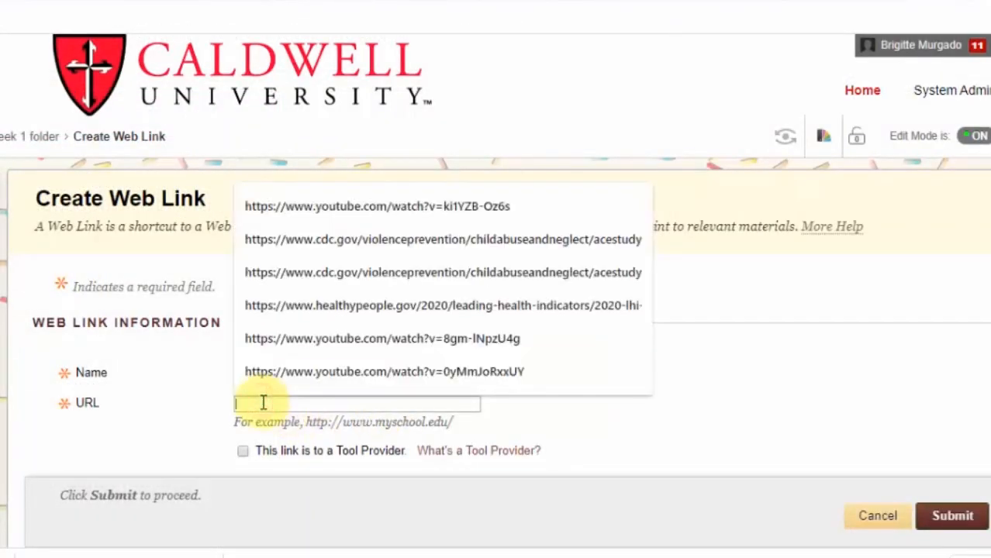
right_click(263, 403)
click(323, 259)
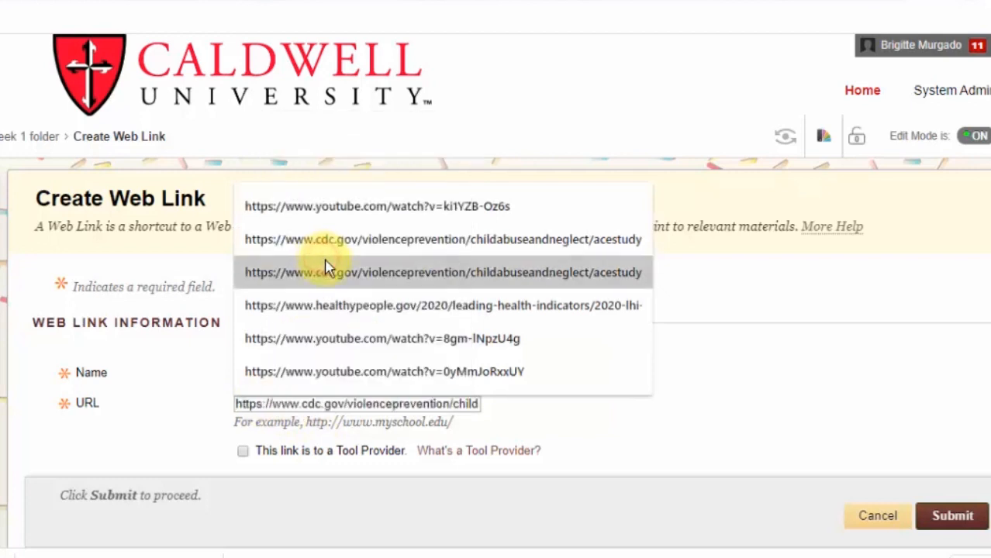
click(616, 434)
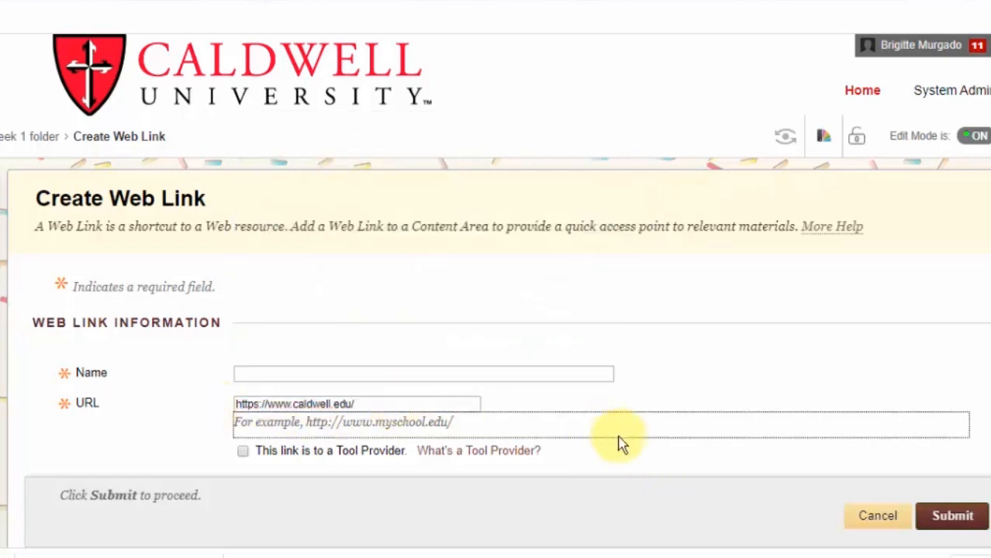
Step: Name the web link Caldwell University Website
scroll(620, 438, down, 3)
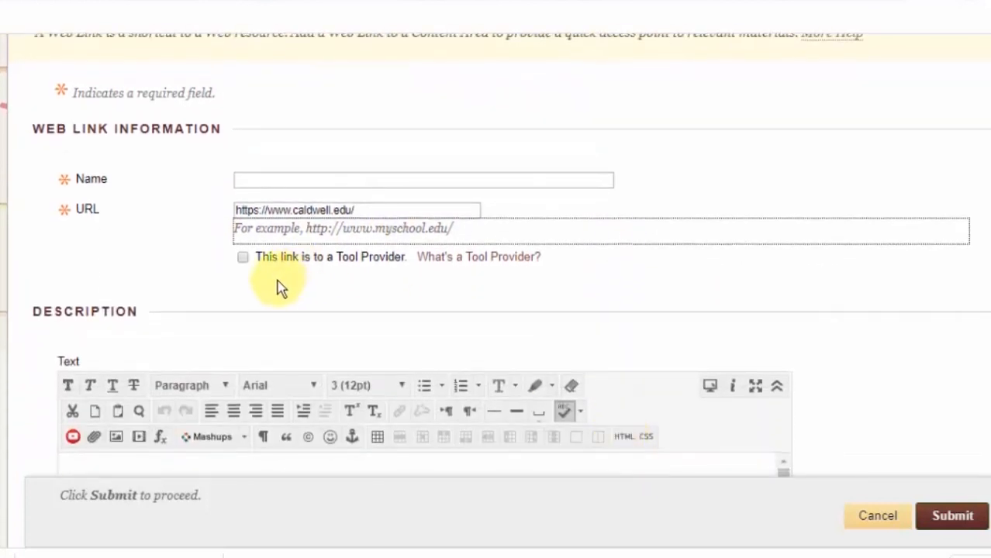
click(257, 172)
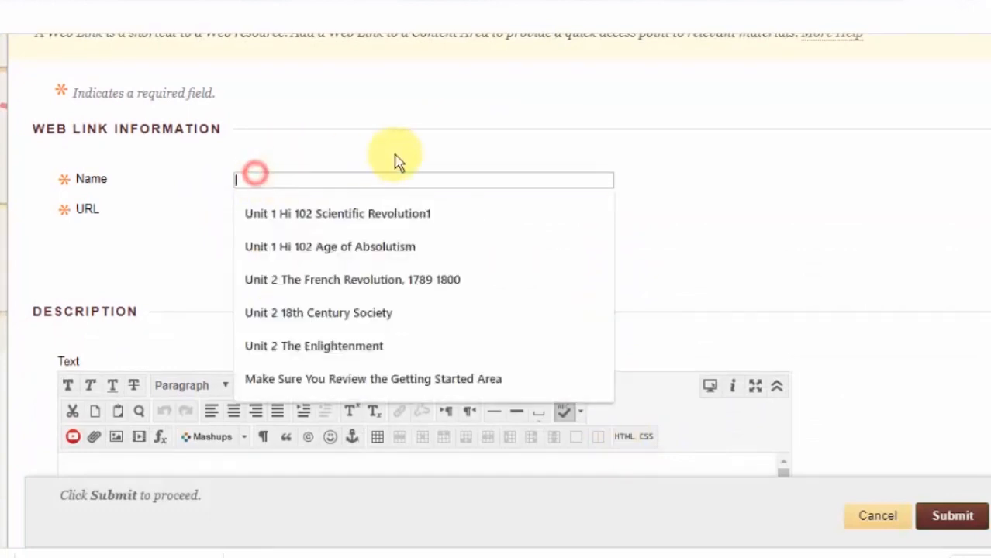
text(Caldwell University Website)
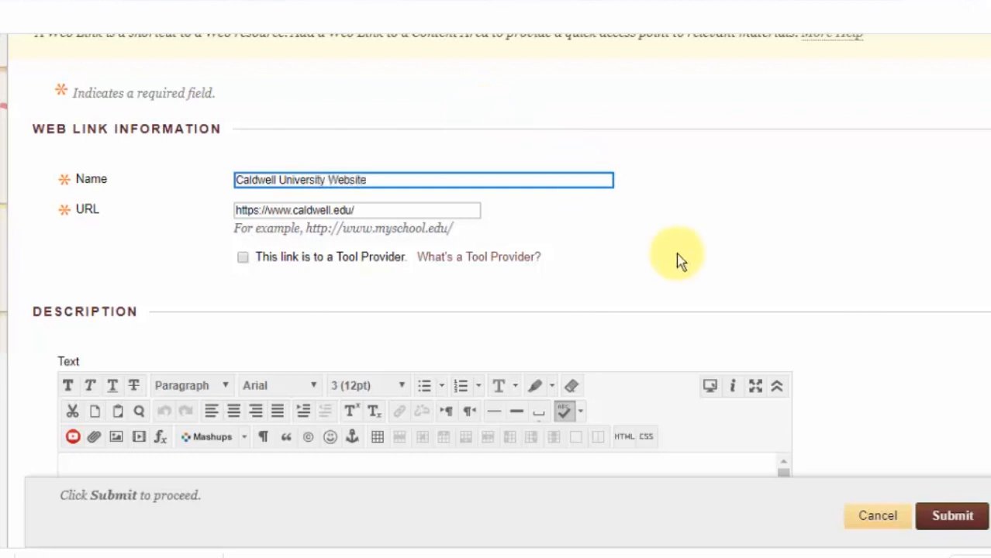
scroll(714, 288, down, 3)
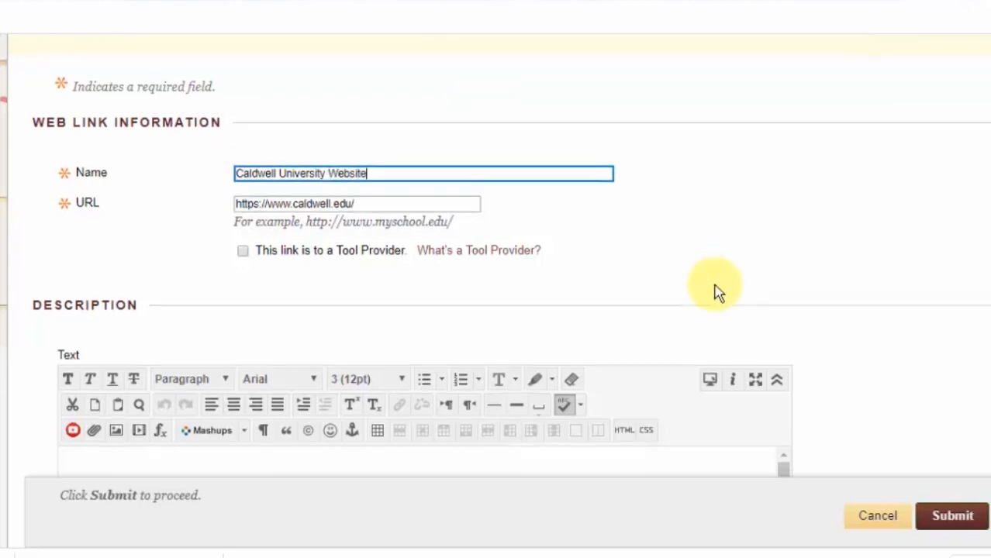
scroll(907, 321, down, 2)
Step: Enter "Go here for more information about Caldwell University" as the web link's description text
click(427, 224)
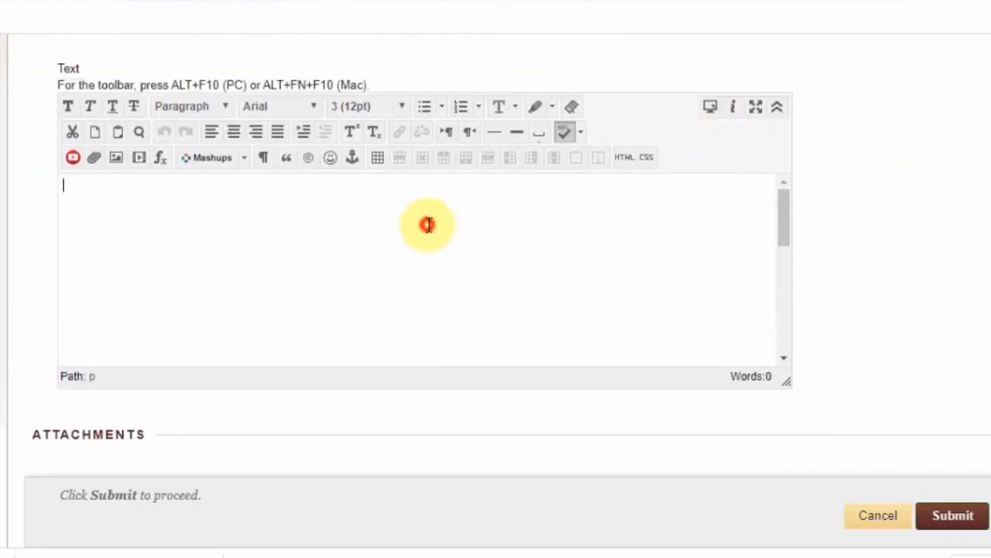
scroll(480, 269, up, 1)
scroll(389, 211, up, 7)
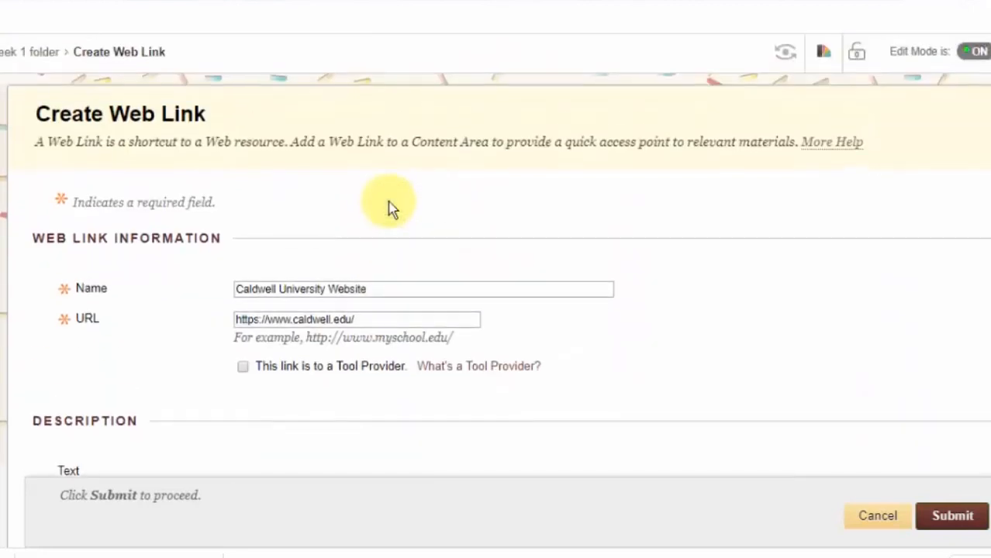
scroll(434, 301, down, 7)
scroll(443, 323, up, 2)
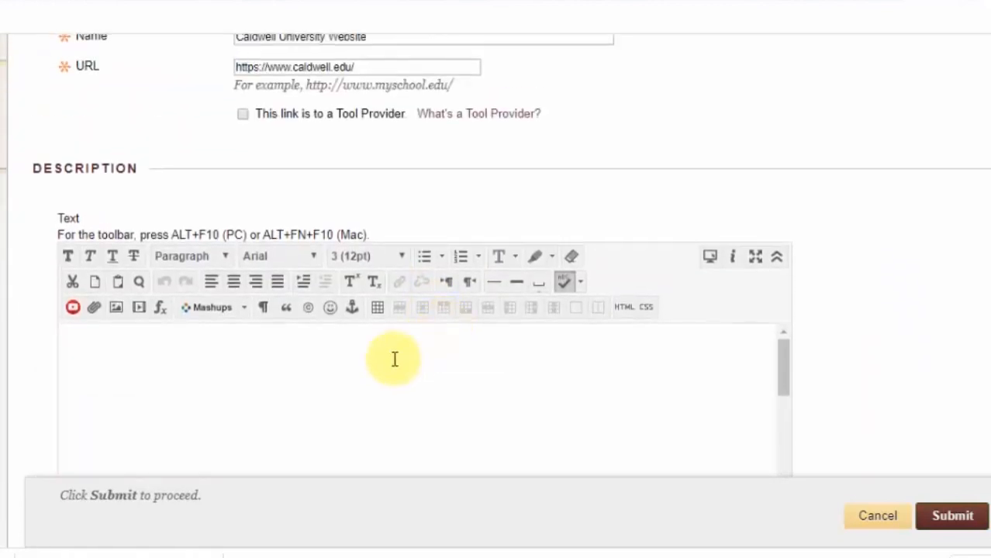
click(205, 405)
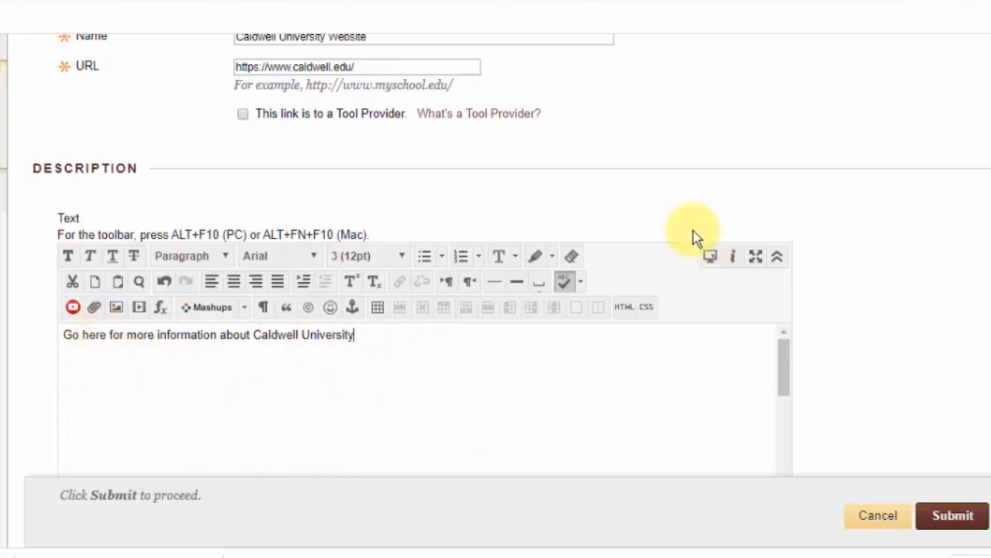
Step: Review the web link form's name, URL, description, attachments and web link options before submitting
scroll(692, 235, down, 3)
scroll(886, 288, down, 2)
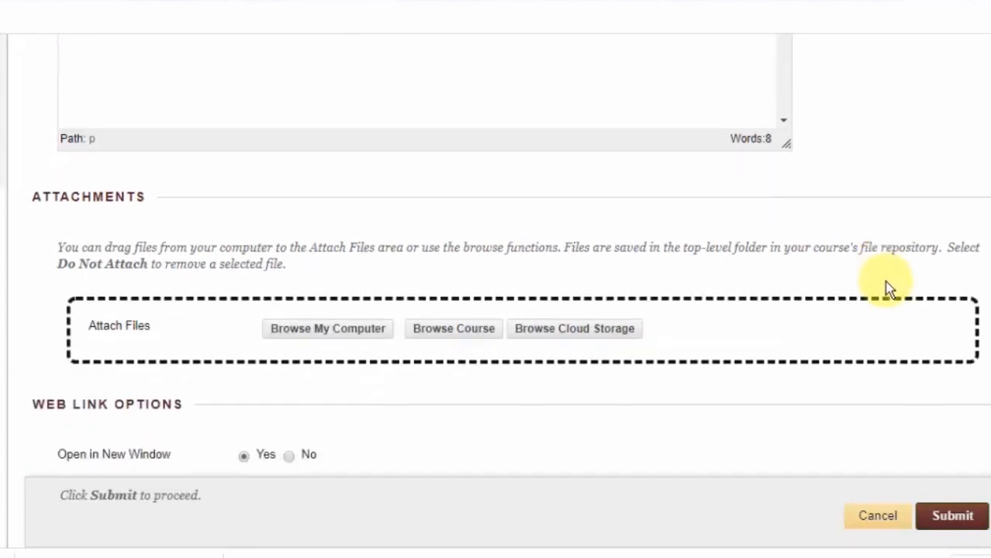
scroll(886, 288, up, 2)
scroll(442, 210, down, 3)
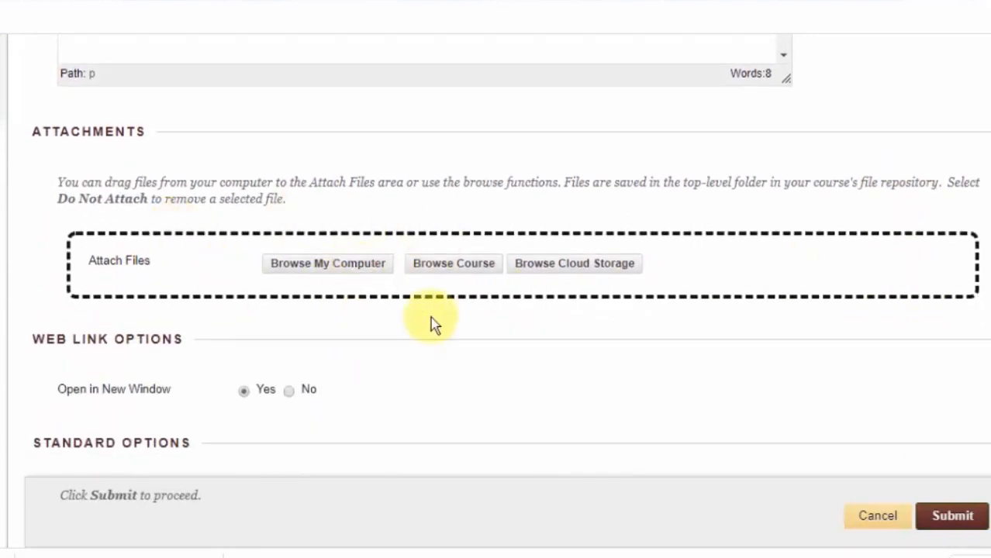
scroll(431, 319, up, 4)
scroll(431, 318, up, 5)
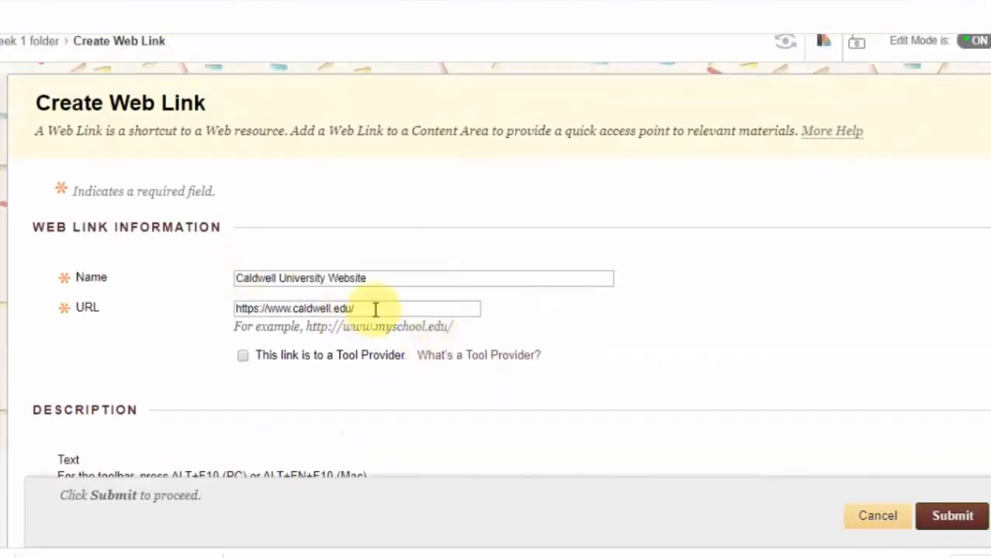
scroll(439, 374, down, 1)
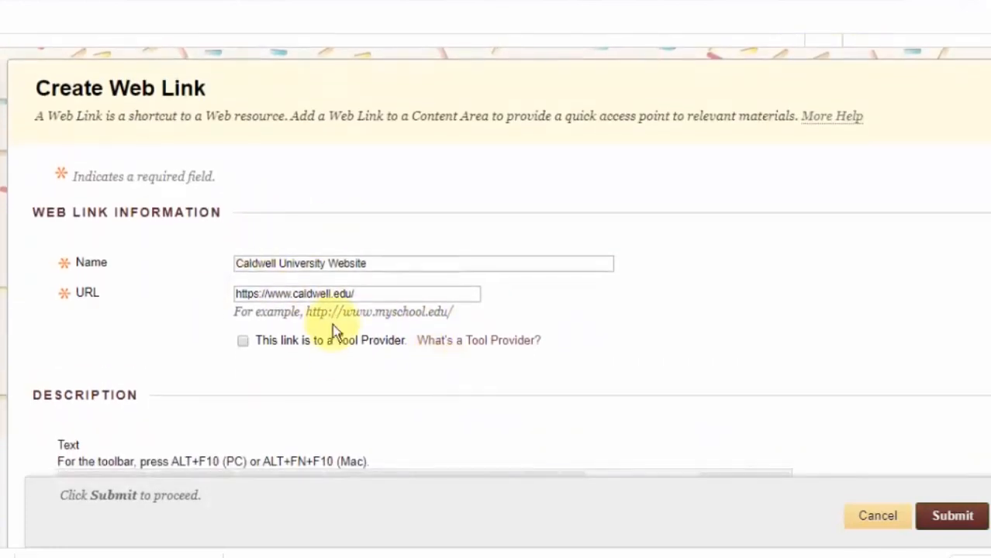
scroll(341, 325, down, 4)
scroll(362, 367, down, 2)
scroll(363, 367, down, 2)
scroll(431, 414, up, 3)
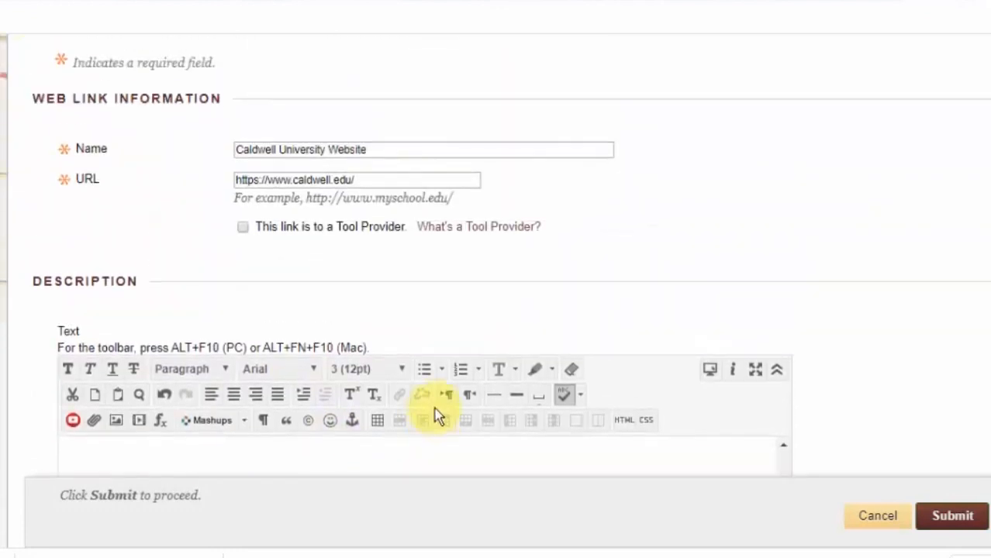
scroll(905, 349, down, 4)
scroll(904, 350, down, 1)
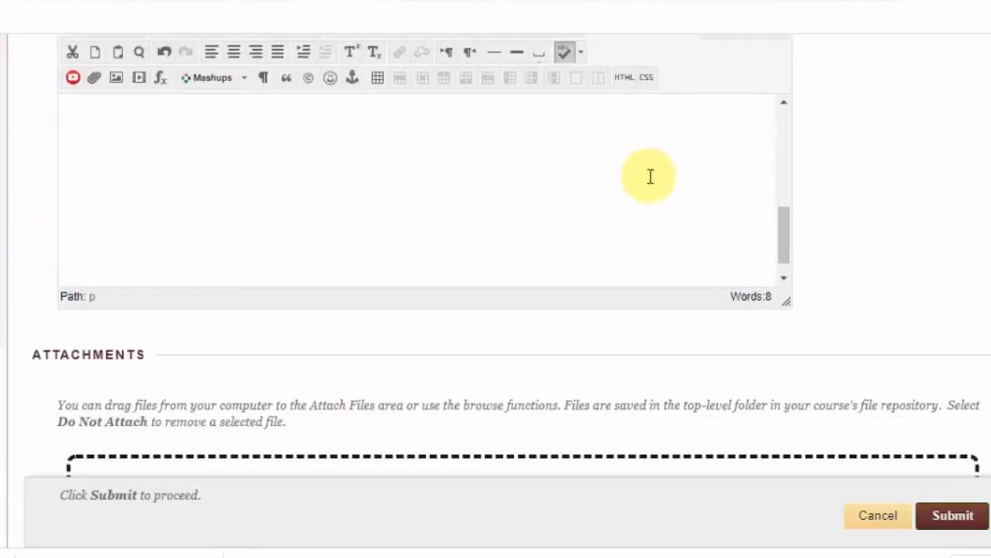
scroll(648, 175, up, 3)
click(774, 242)
scroll(841, 298, down, 3)
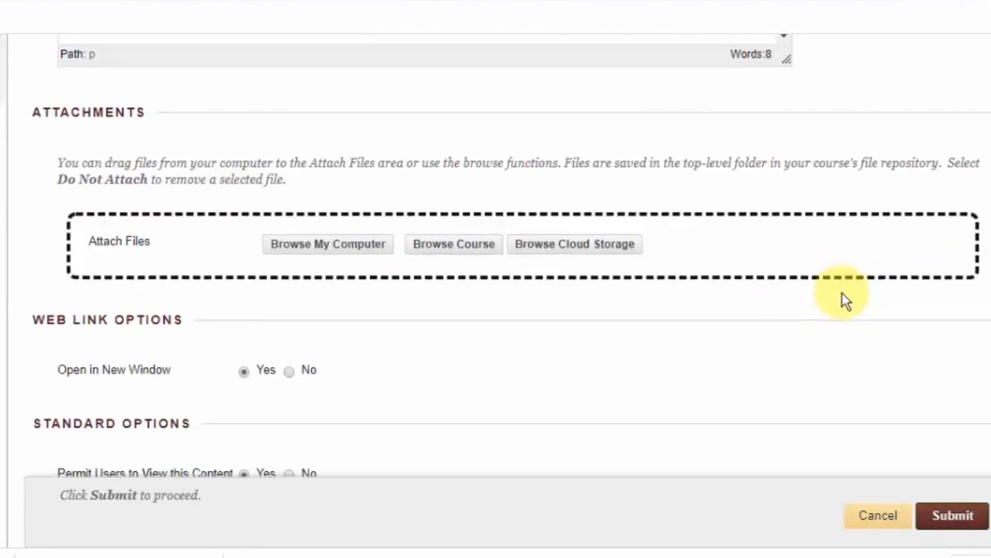
Step: Submit the Caldwell University Website web link to the Week 1 folder and open it as a test
scroll(715, 400, down, 2)
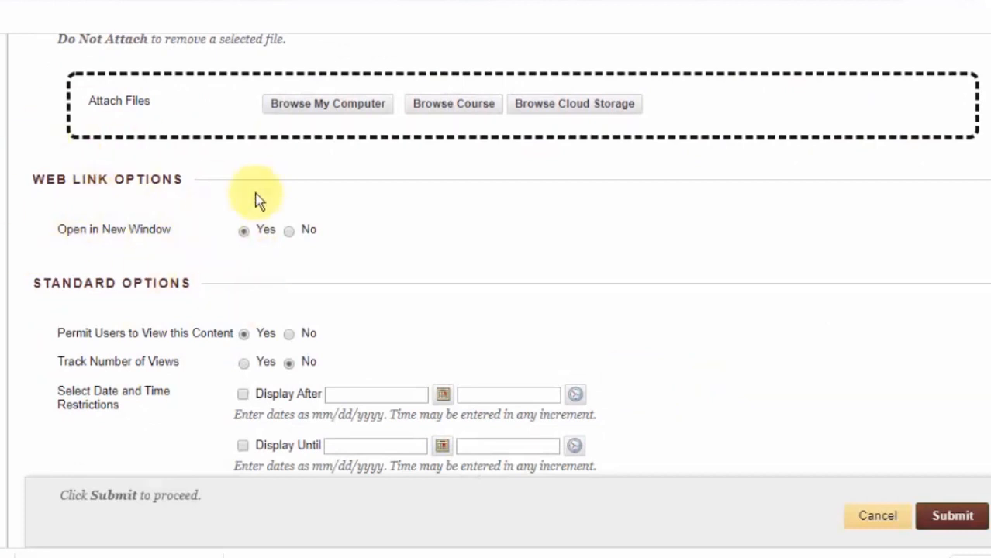
scroll(518, 319, down, 1)
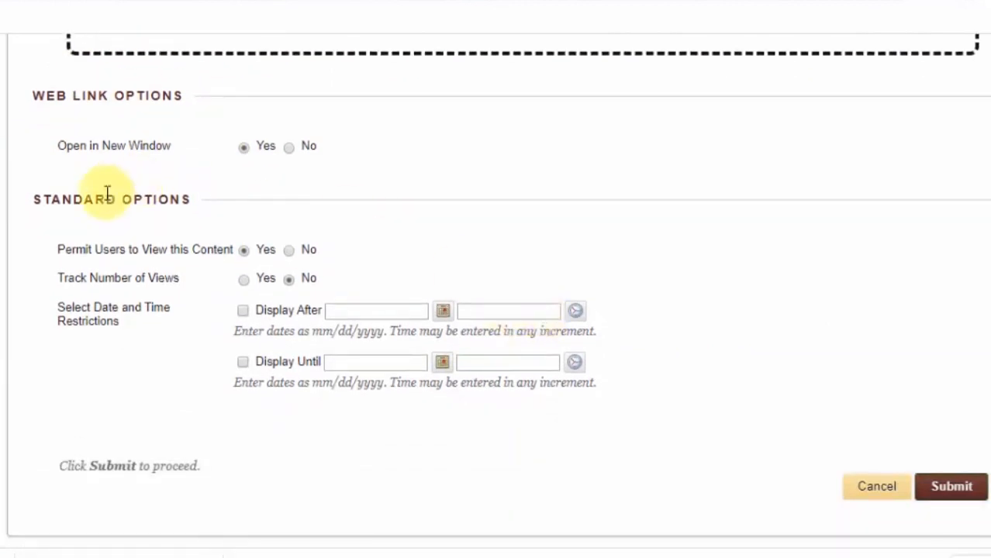
click(965, 487)
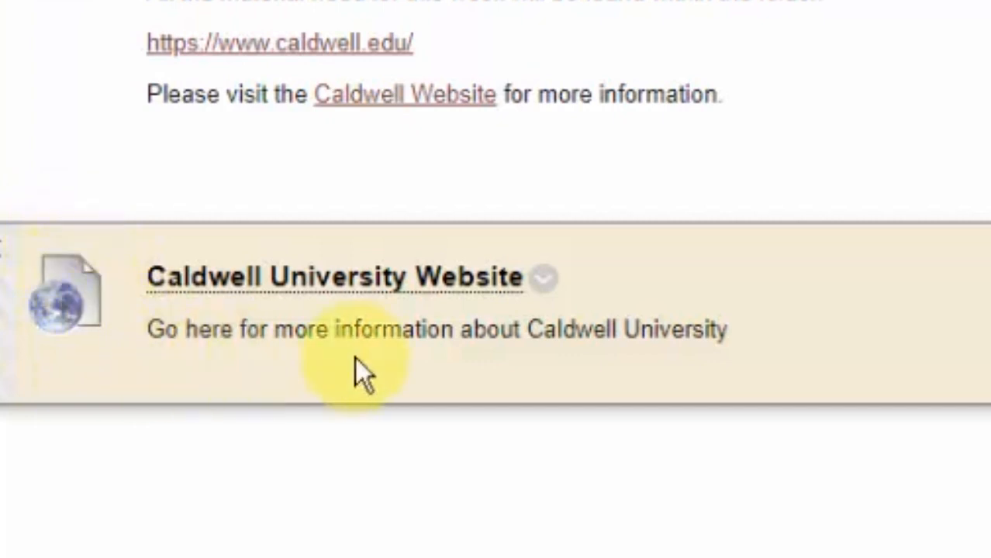
click(293, 273)
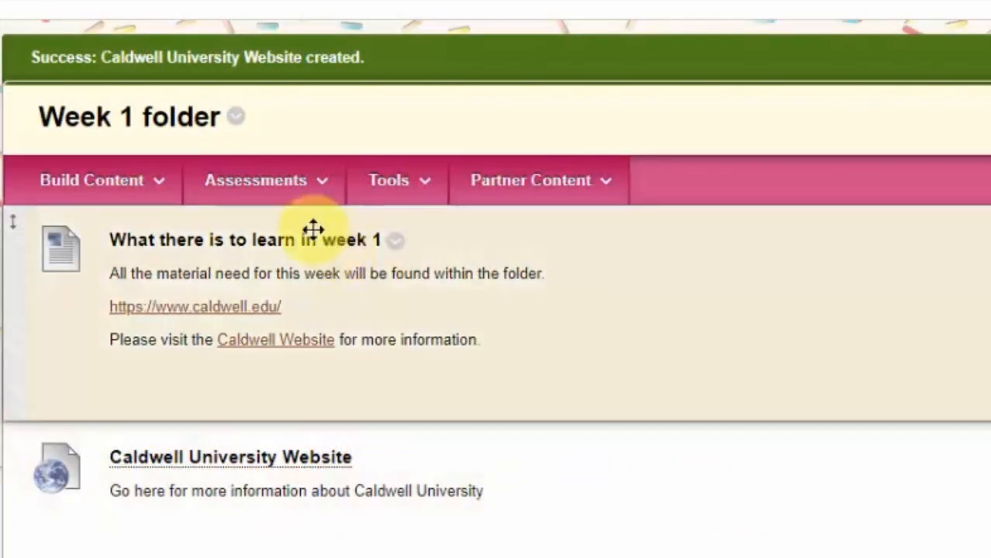
Step: Start a new item in the Week 1 folder and name it "Image and Youtube video"
click(111, 186)
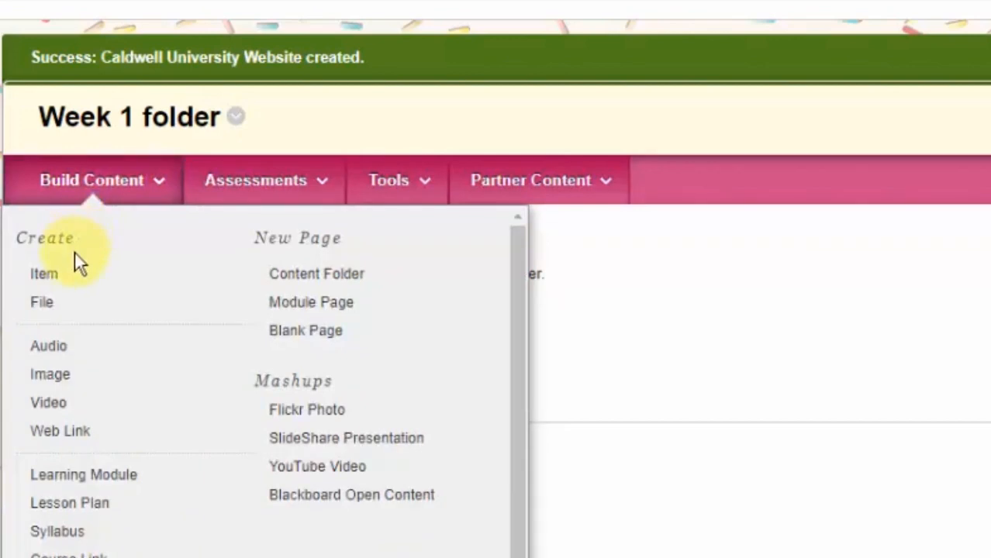
click(47, 275)
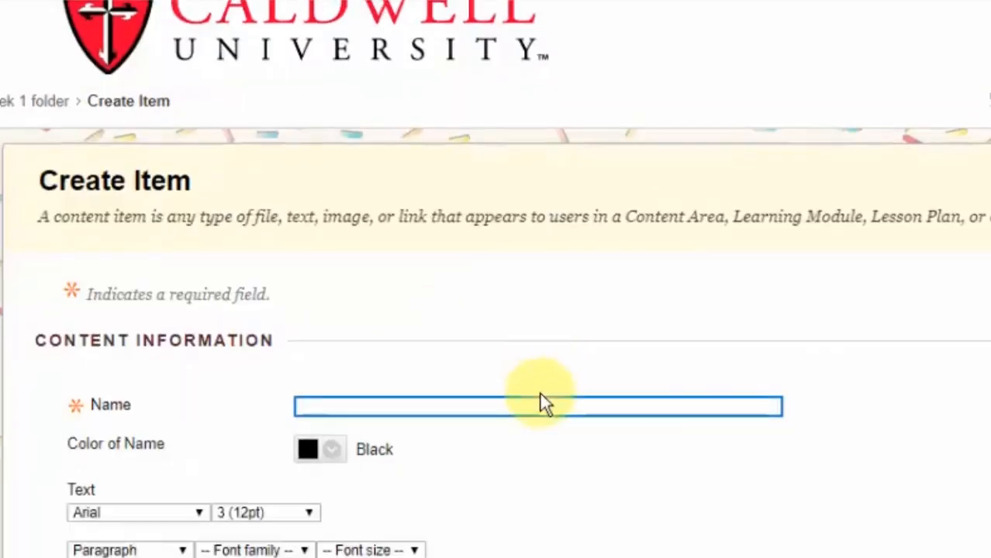
scroll(540, 393, down, 2)
scroll(540, 393, up, 1)
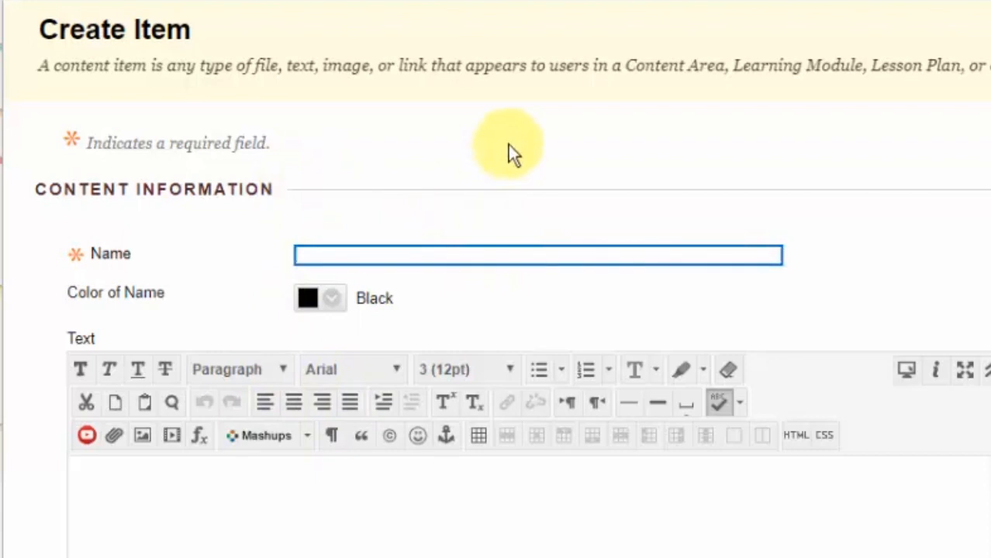
text(Image and)
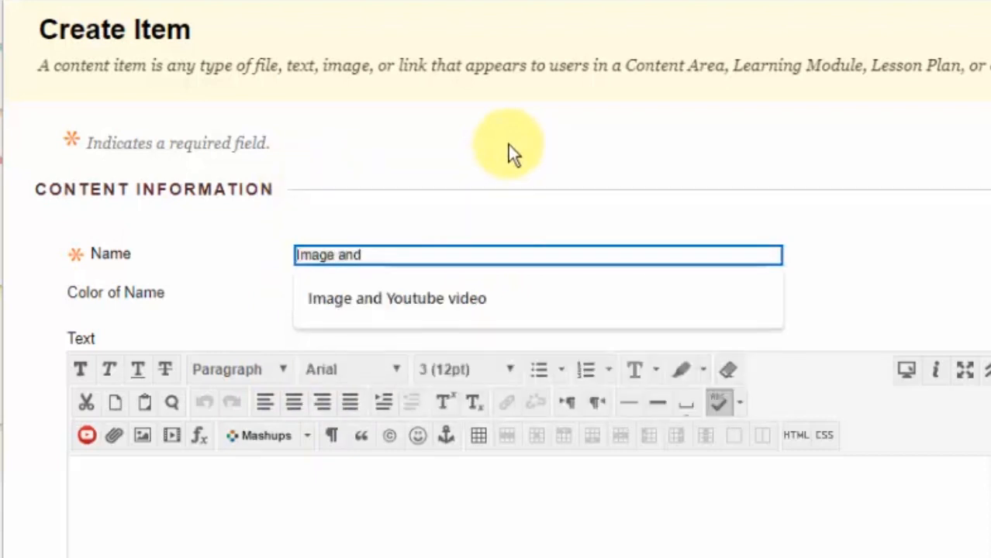
click(442, 298)
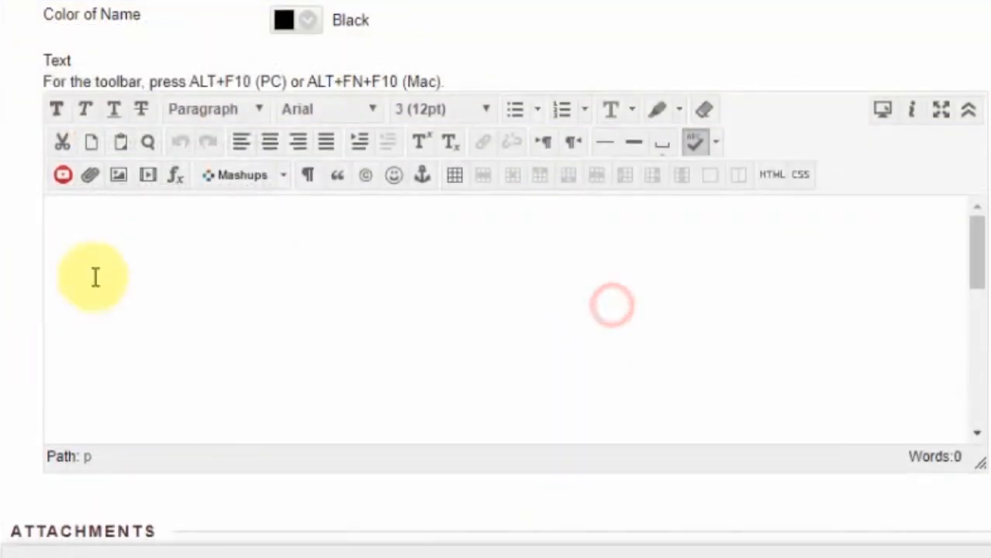
Step: Upload Classroom.png from the Workshop folder on the computer as an image for the item's text
click(329, 306)
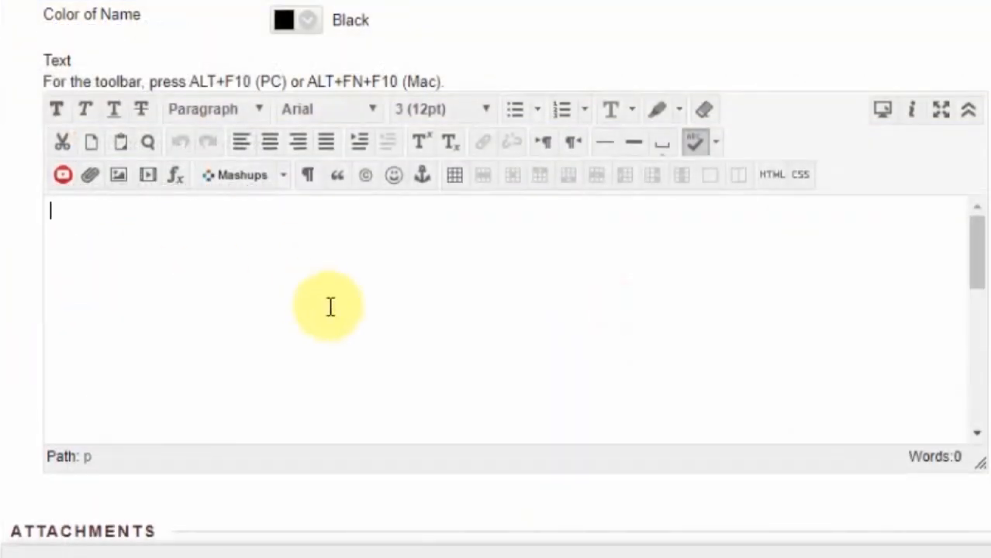
click(116, 185)
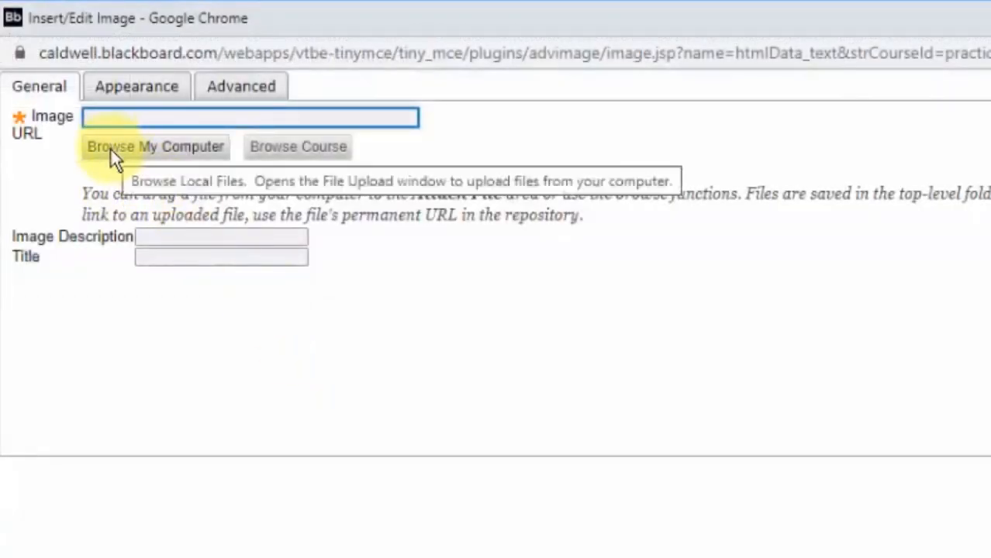
click(116, 148)
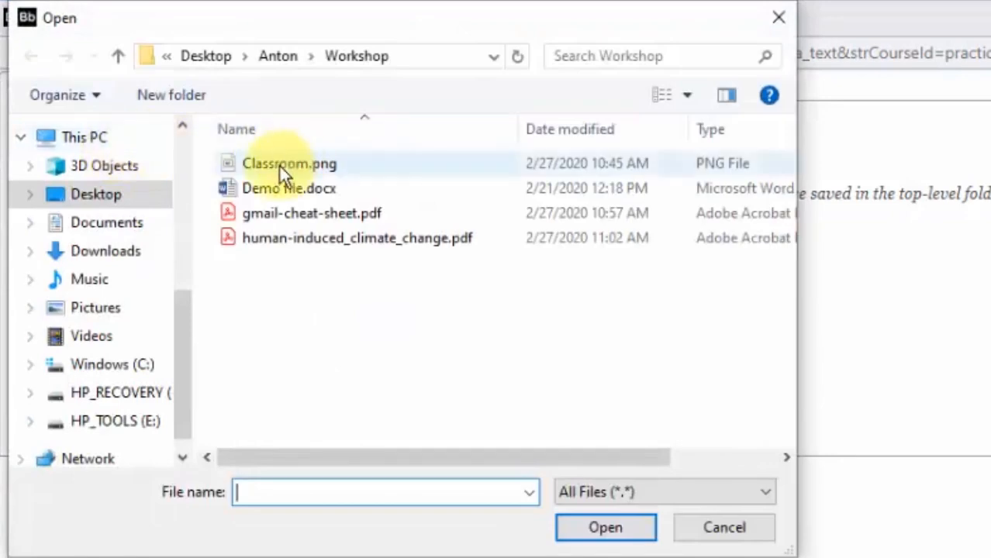
click(279, 165)
click(603, 527)
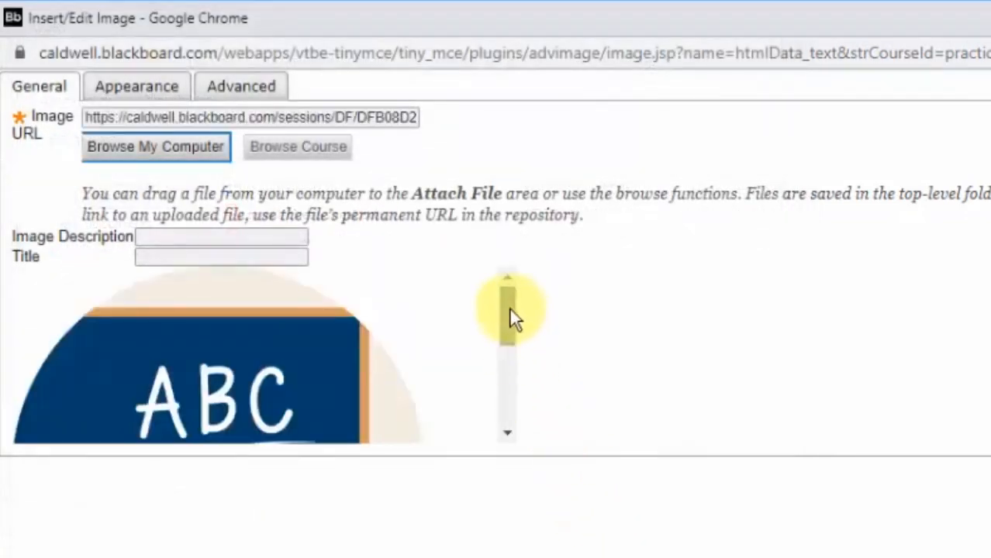
drag(508, 310, 501, 246)
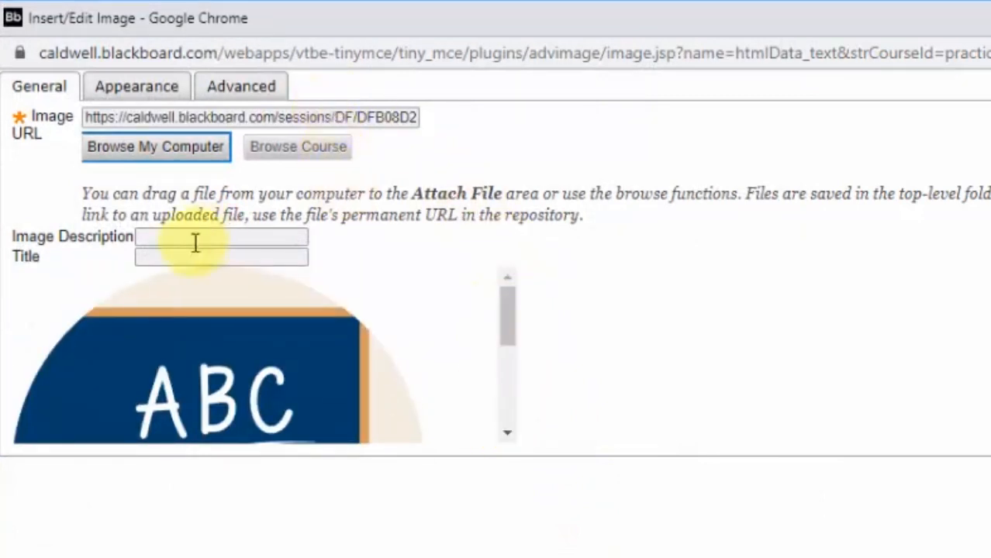
Step: Enter "Classroom with a chalkboard" as the image's title
click(166, 255)
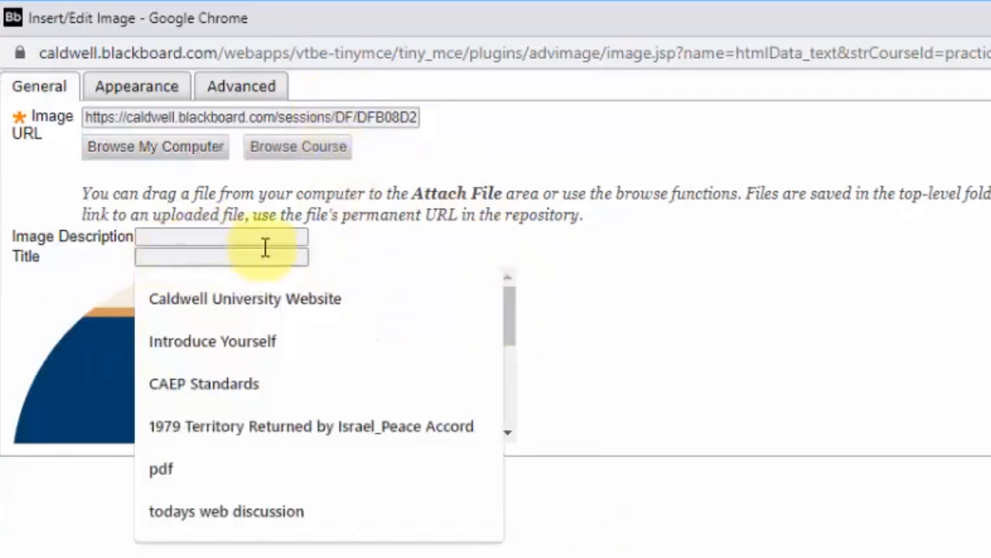
right_click(675, 405)
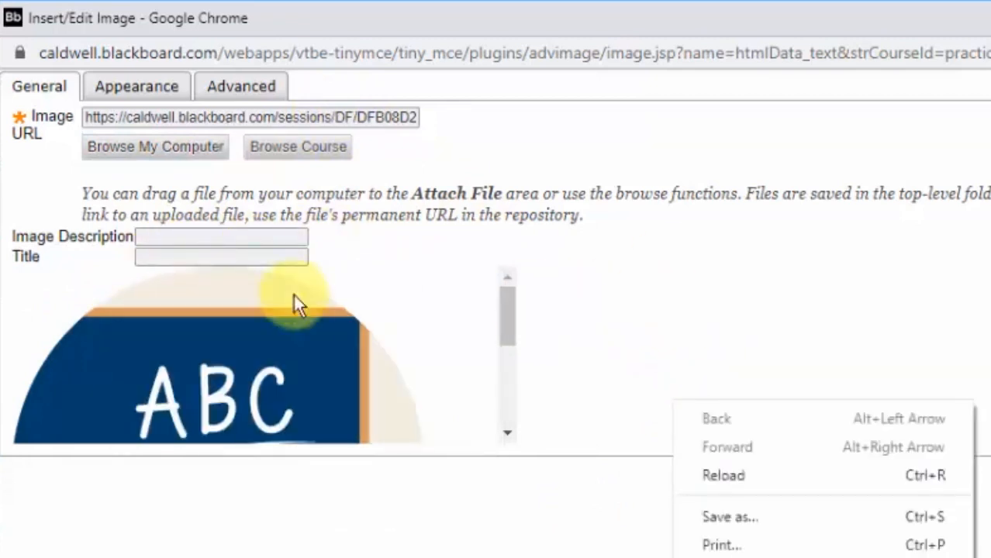
click(179, 256)
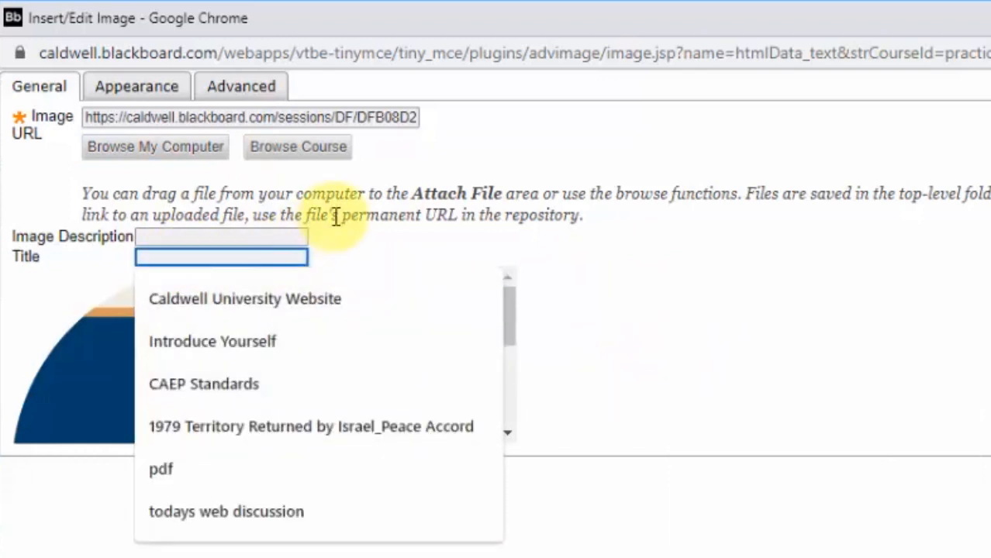
text(Cla)
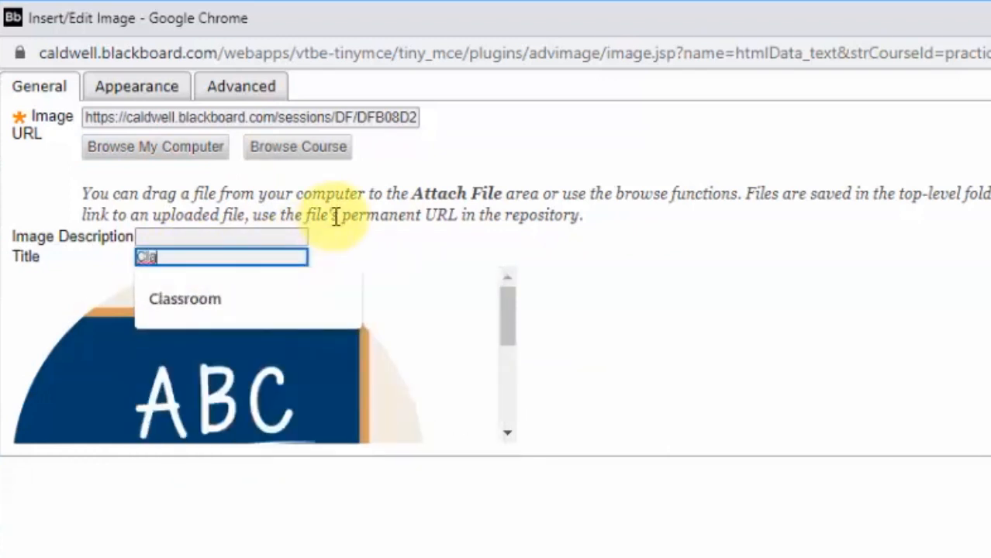
text(ssroom with a)
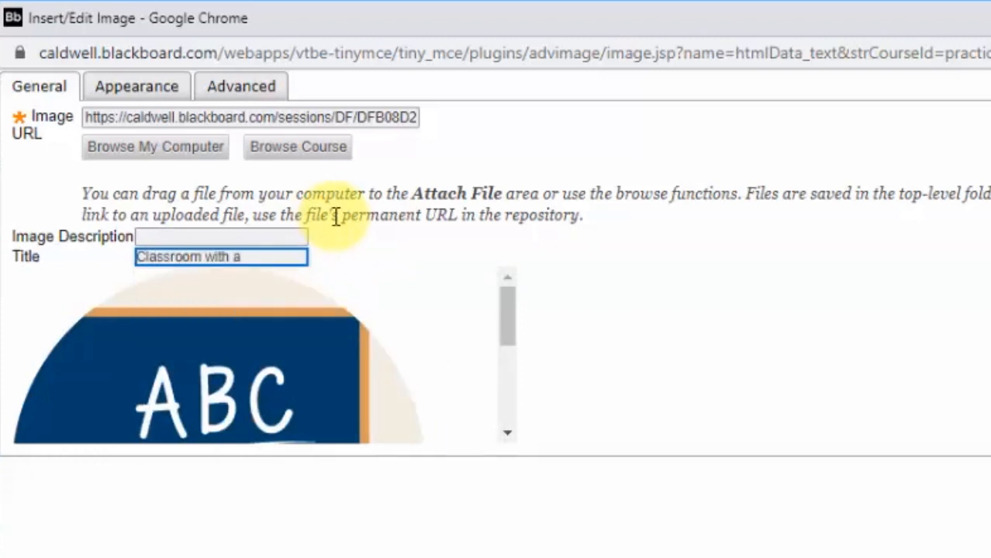
text( chalkboard)
key(ctrl+a)
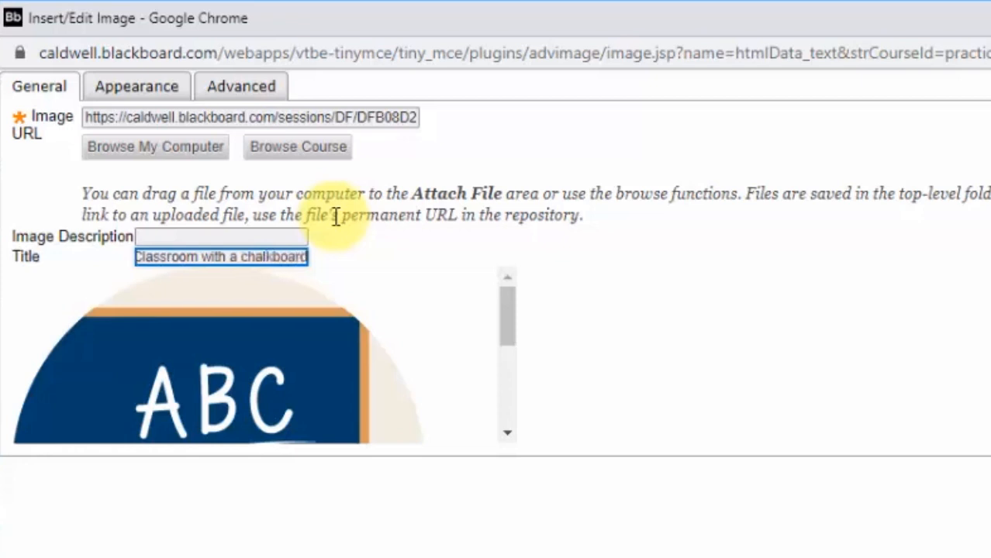
Step: Copy the title text into the image description and insert the image into the item's text
click(151, 252)
right_click(155, 254)
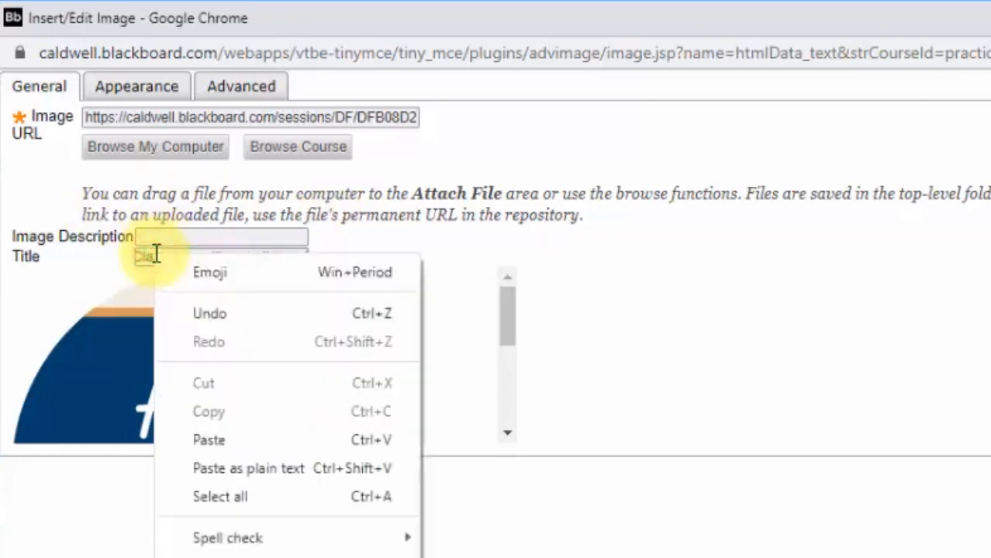
key(Escape)
key(ctrl+a)
key(ctrl+c)
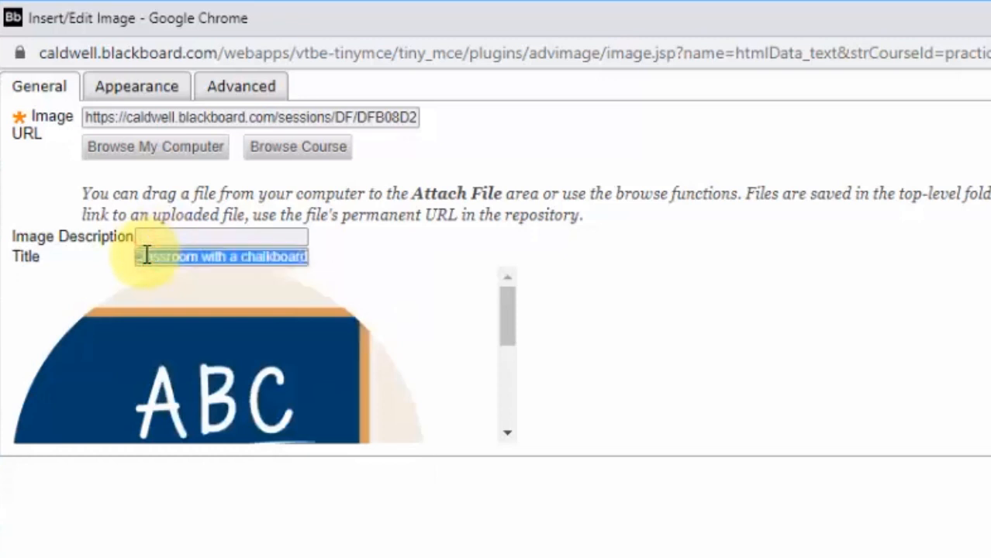
click(161, 235)
key(ctrl+v)
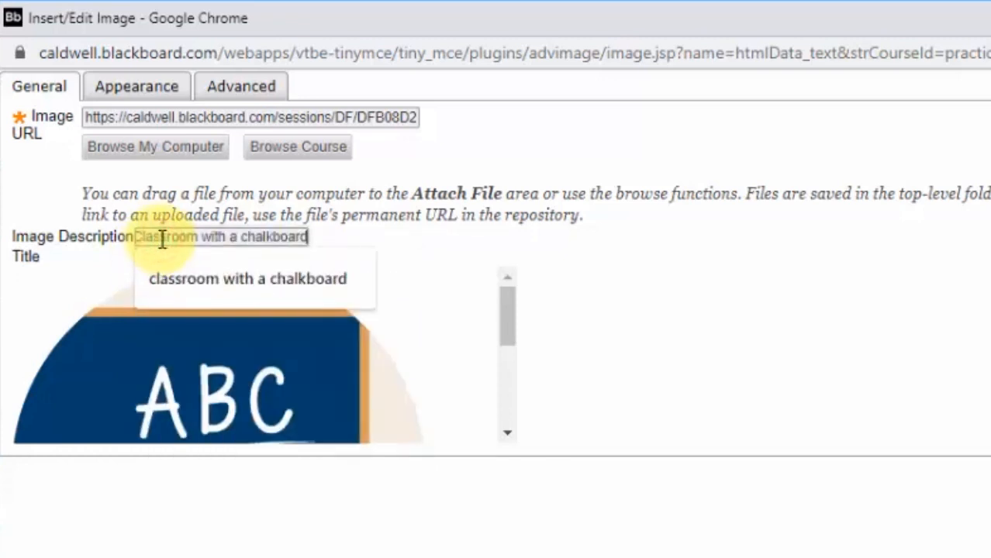
click(420, 235)
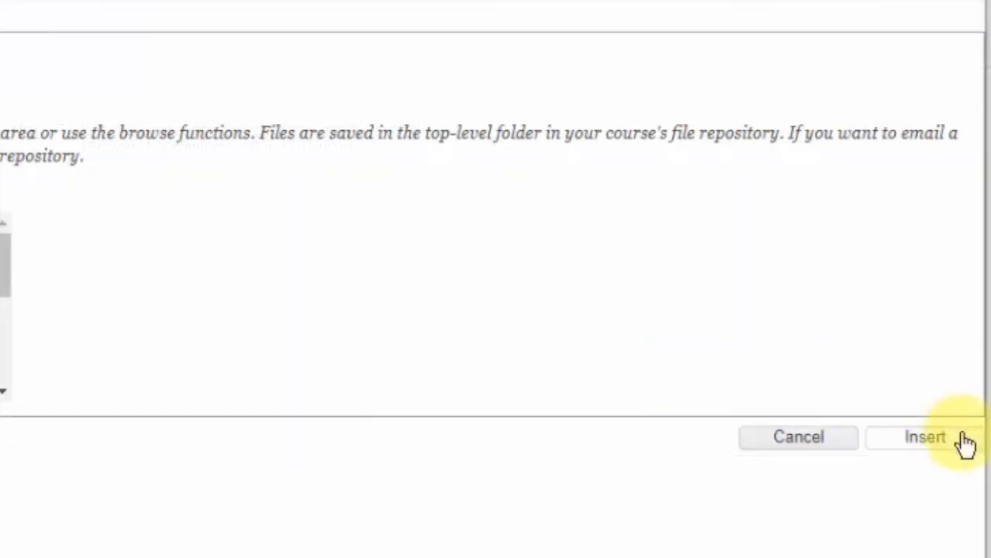
click(927, 439)
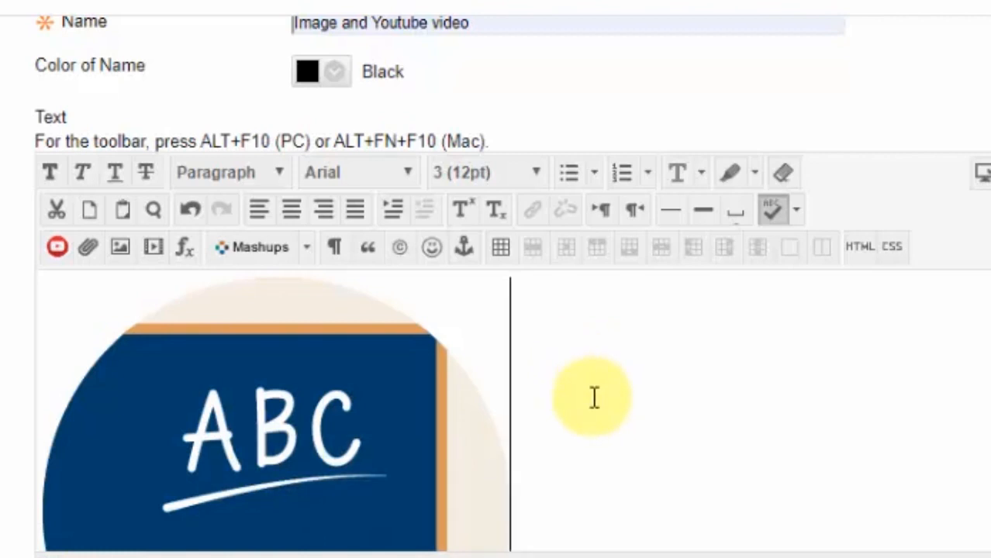
Step: Start a new line below the image and search for a Flickr photo mashup with the keyword "classroom"
key(Return)
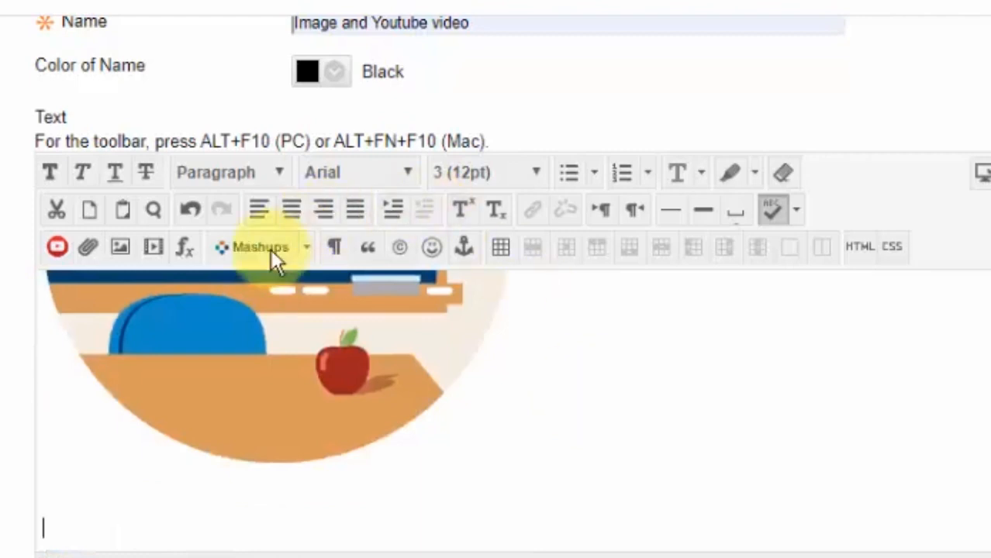
click(304, 248)
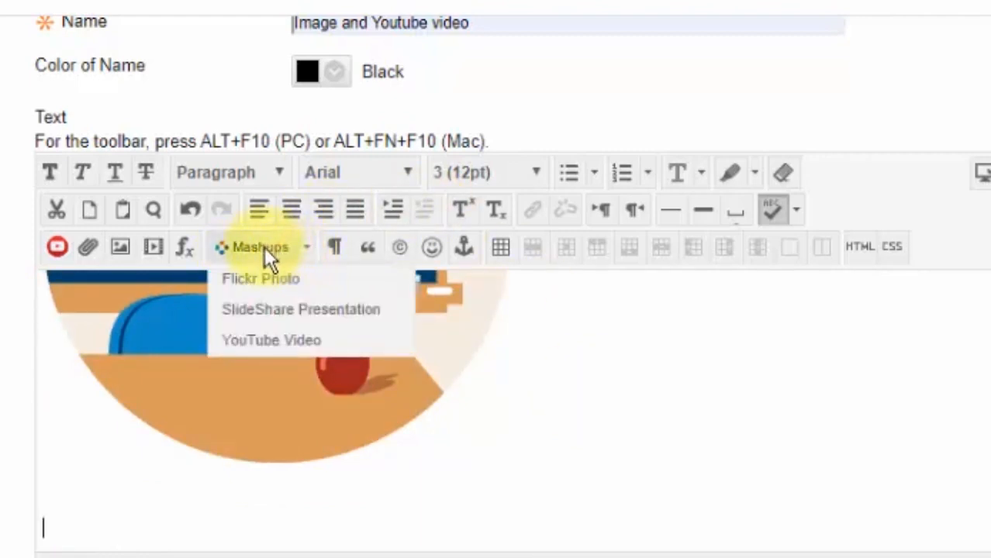
click(278, 280)
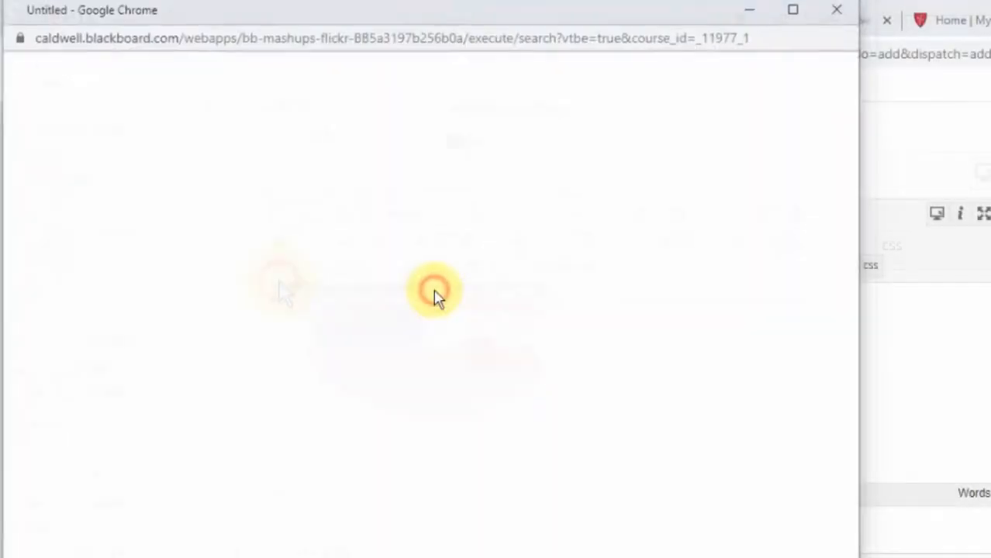
click(313, 172)
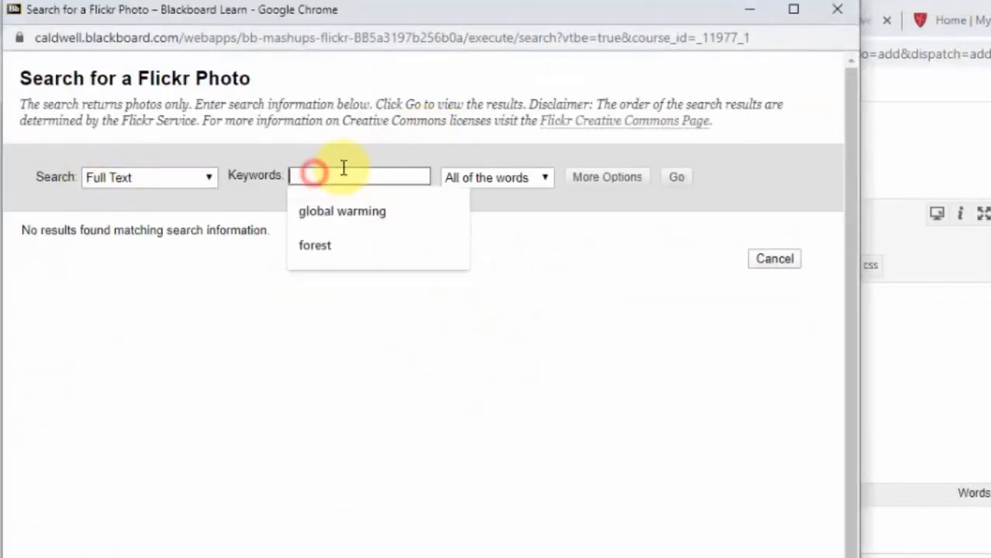
text(classroom)
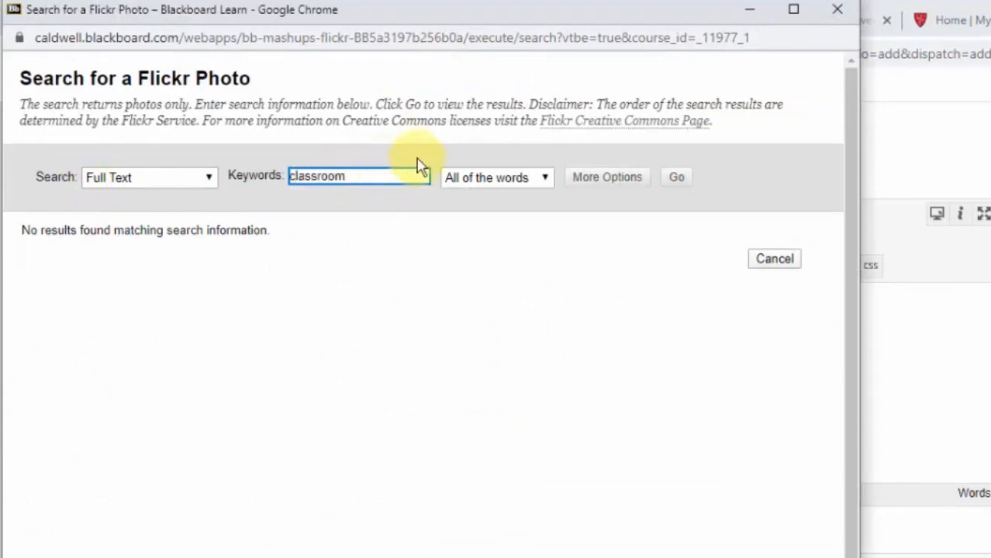
click(676, 177)
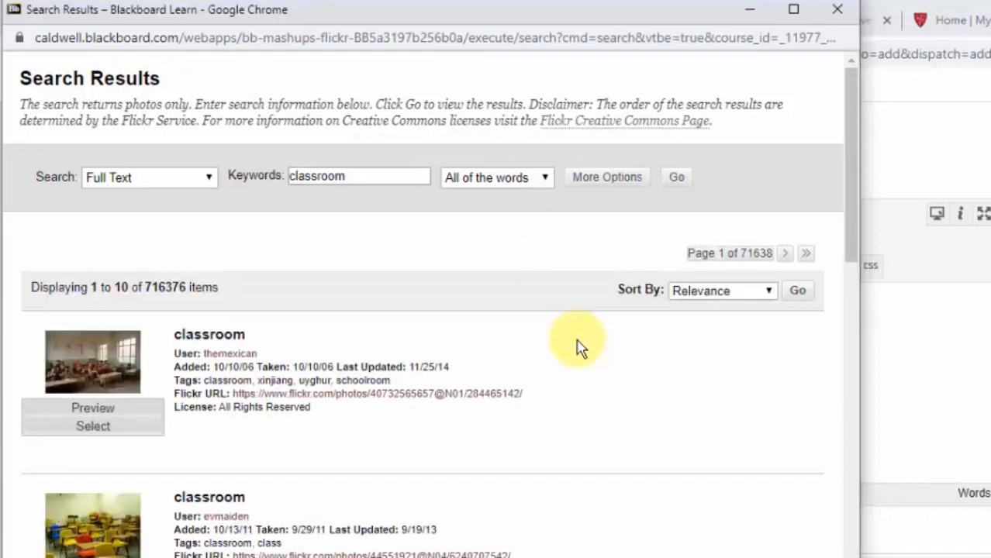
Step: Browse the Flickr results, preview the classroom photo with rows of computers, and select it for the mashup
drag(851, 181, 876, 554)
scroll(829, 349, up, 10)
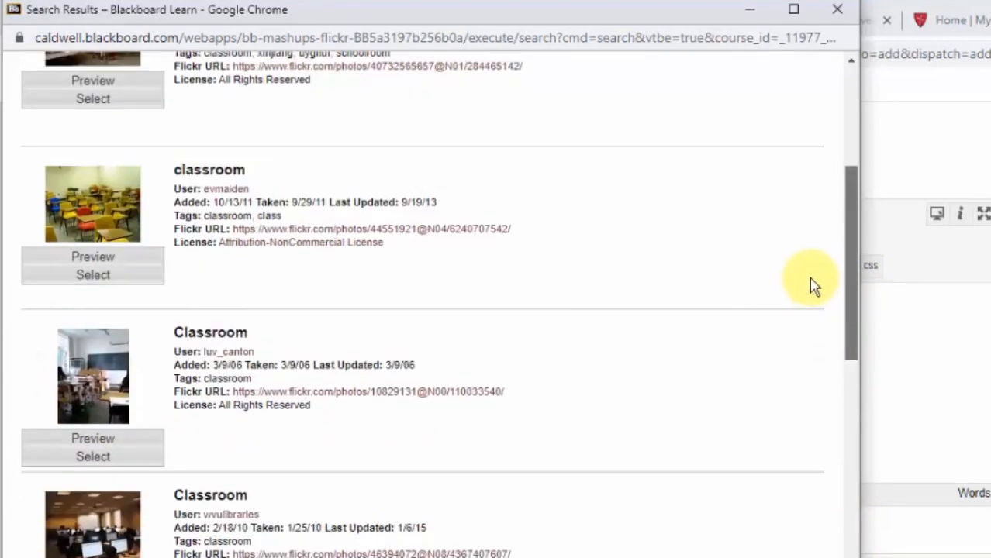
scroll(783, 248, up, 3)
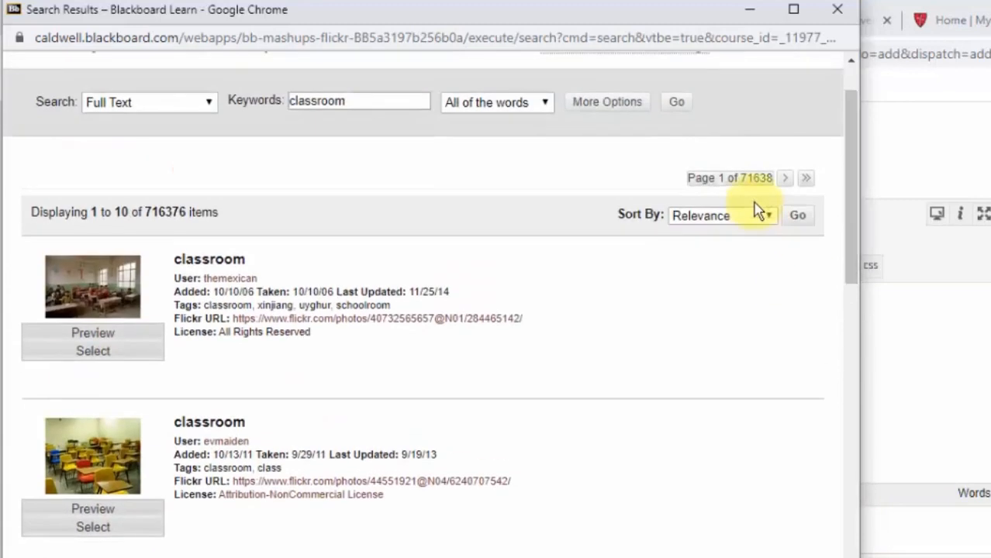
drag(854, 208, 866, 283)
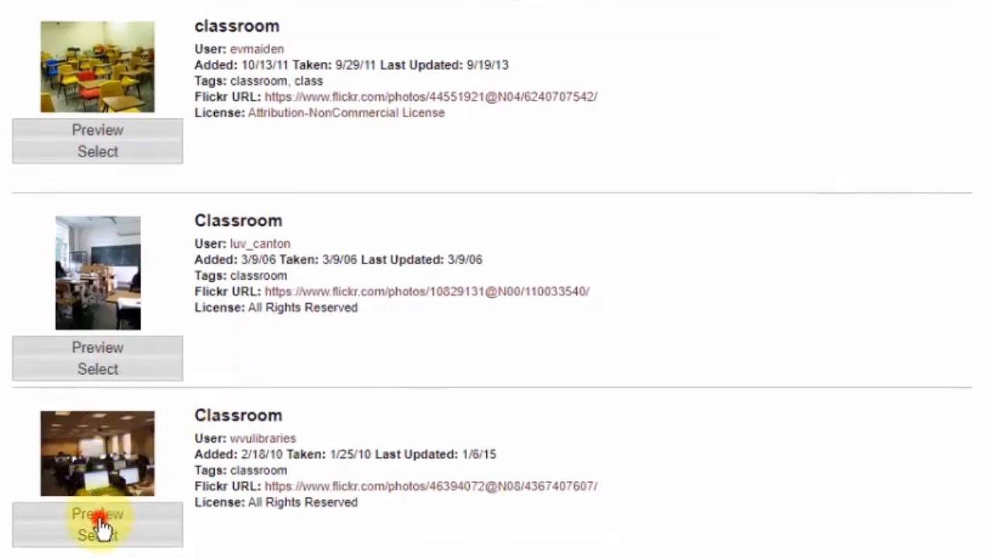
click(100, 518)
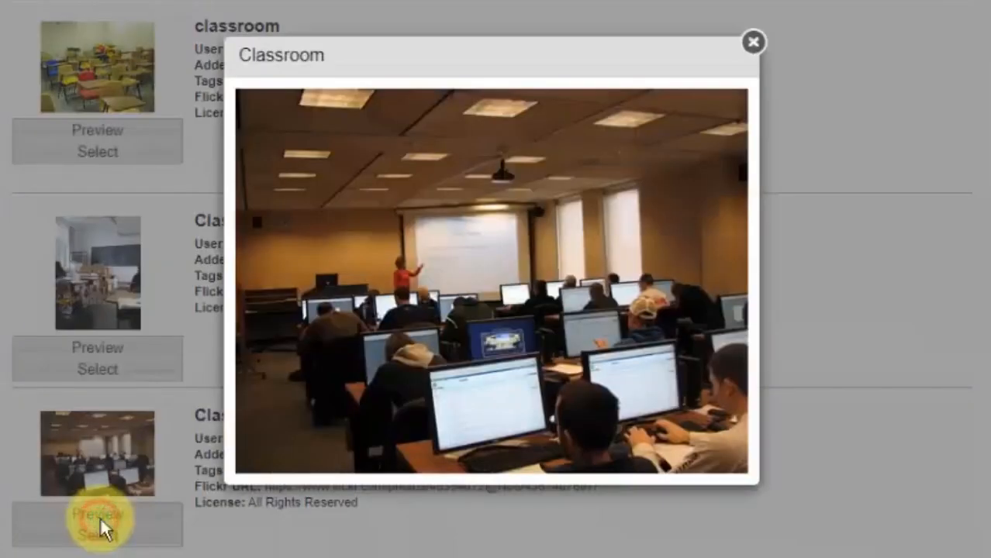
click(748, 39)
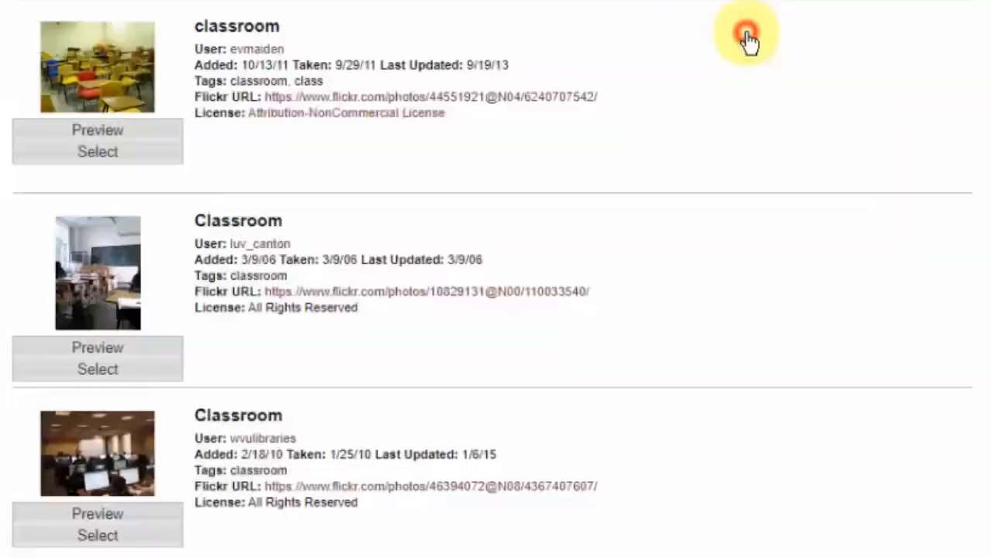
click(124, 537)
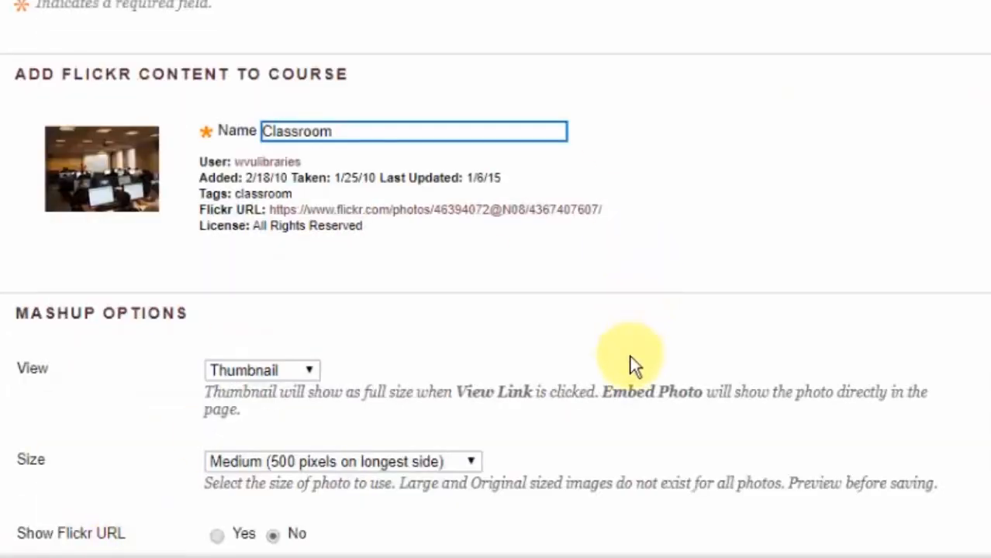
Step: Set the Flickr photo's view to Embed Photo and preview the mashup item with its title and photo information
scroll(630, 361, down, 1)
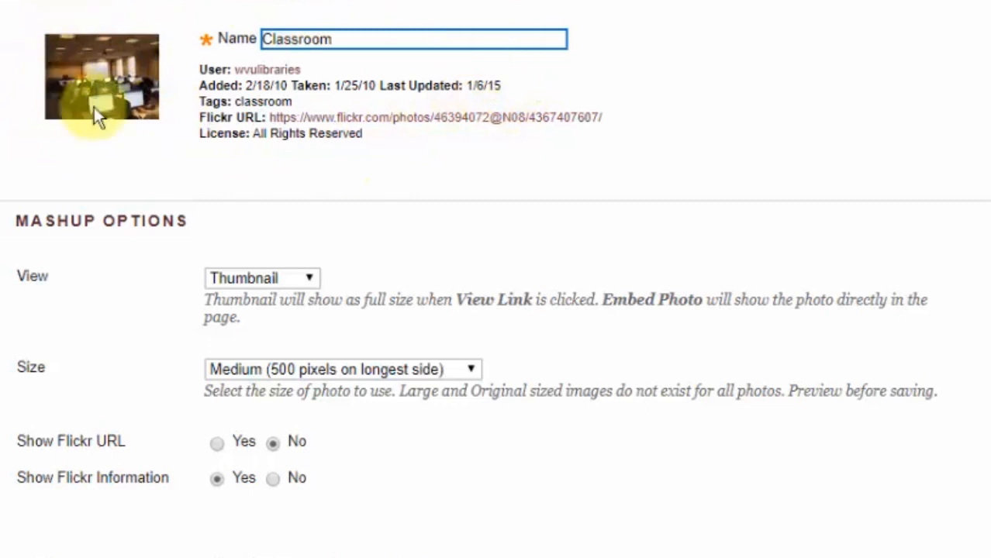
click(262, 277)
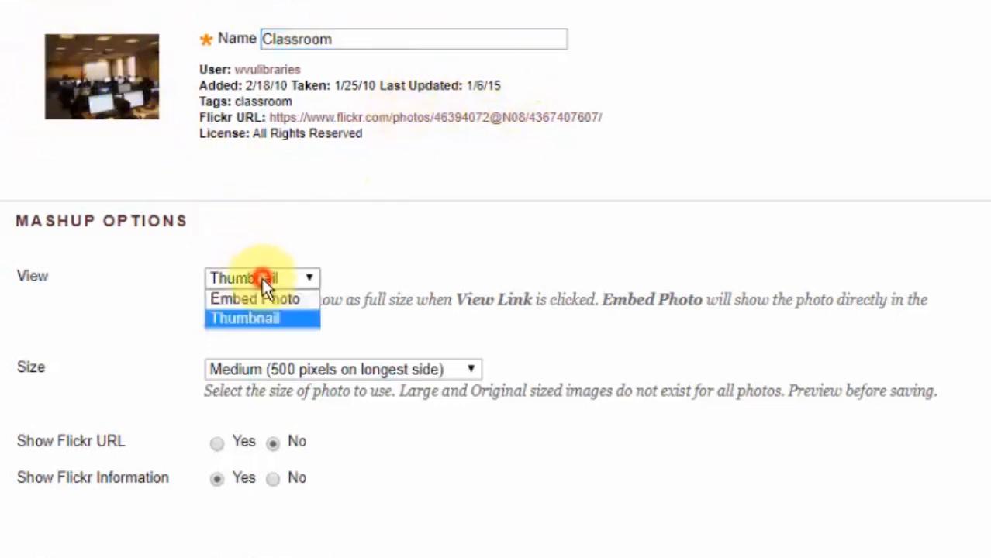
click(265, 297)
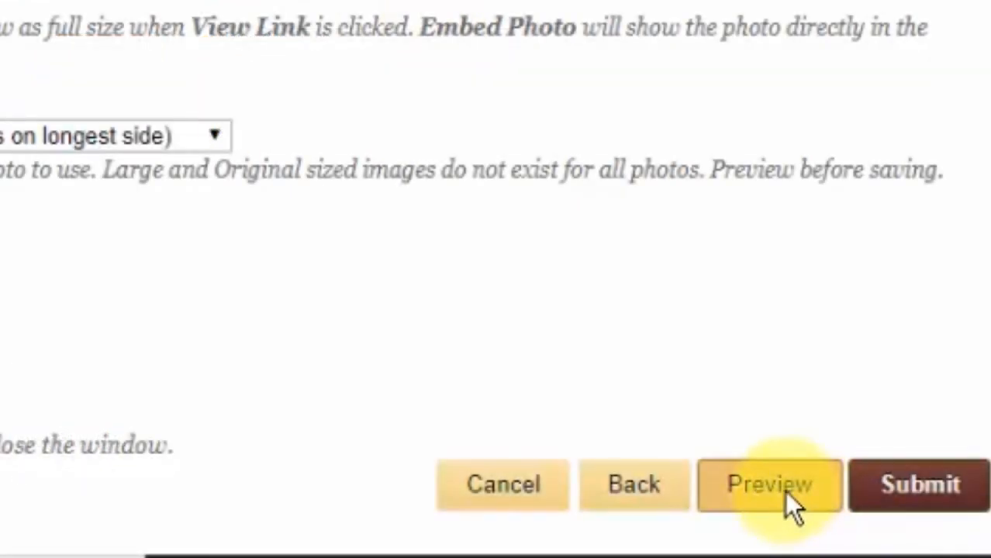
click(783, 491)
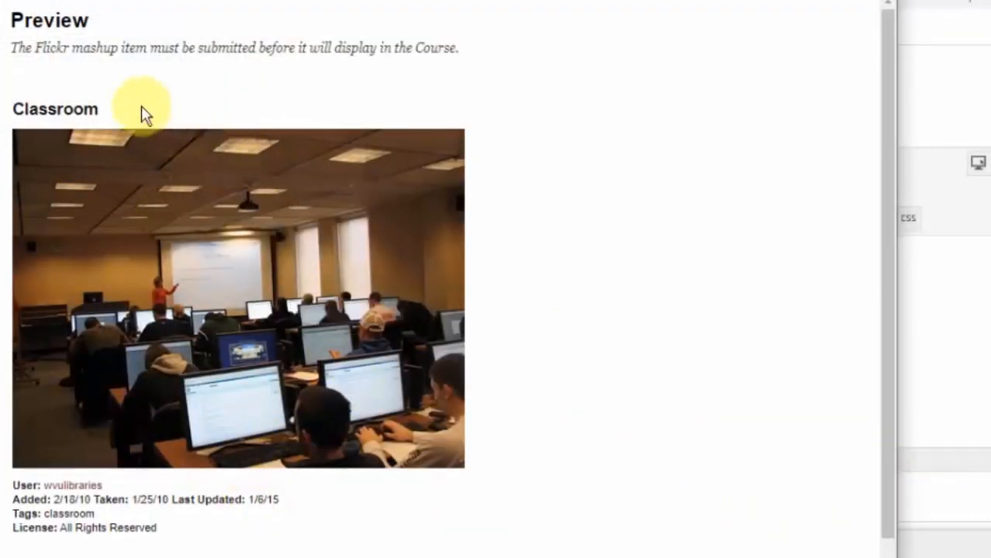
drag(125, 113, 17, 106)
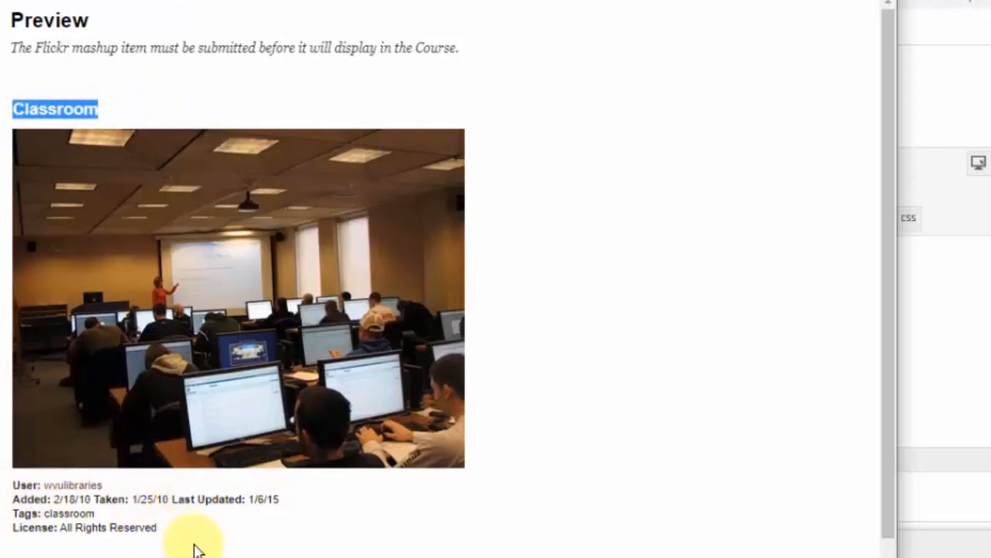
drag(158, 528, 10, 494)
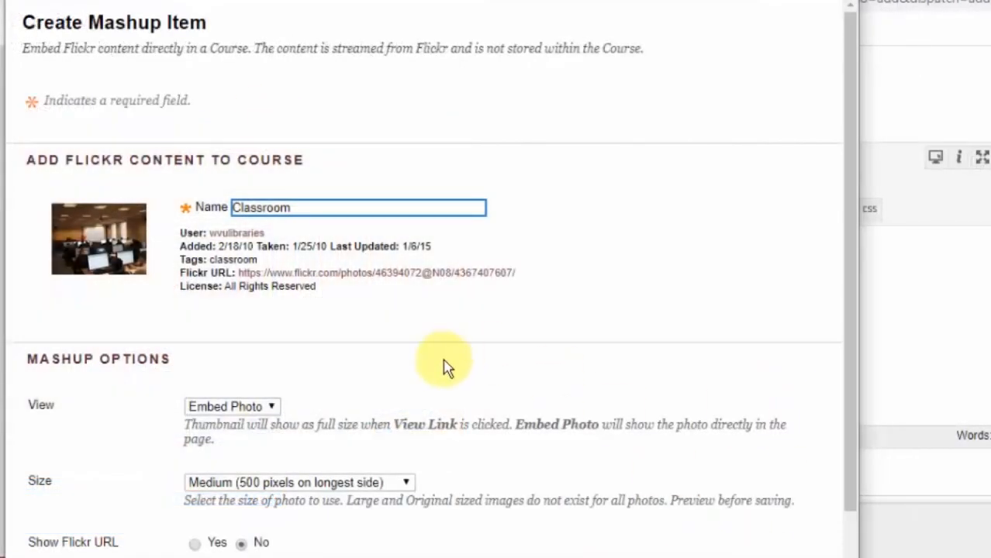
scroll(446, 369, down, 2)
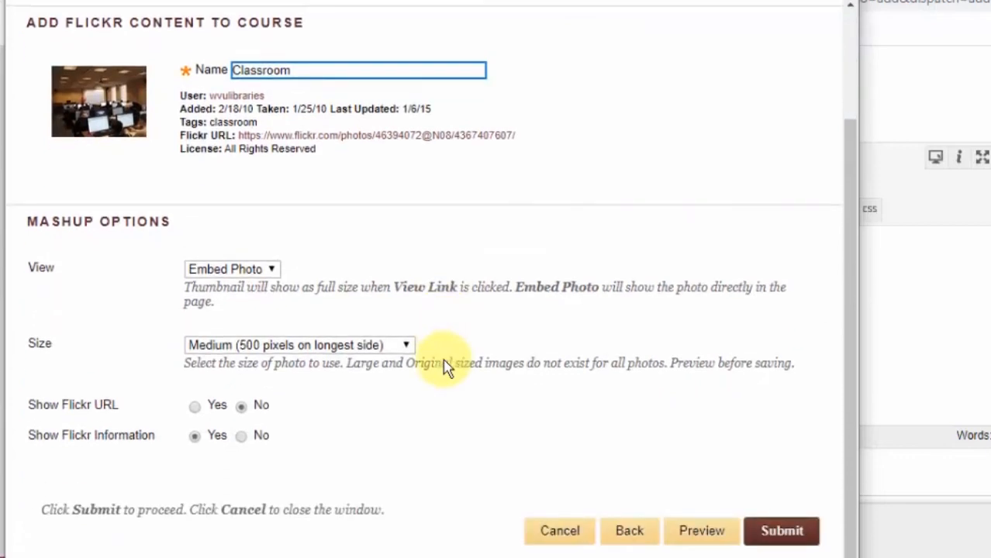
Step: Turn on Show Flickr URL for the classroom photo and highlight the Flickr URL line in its details
click(194, 405)
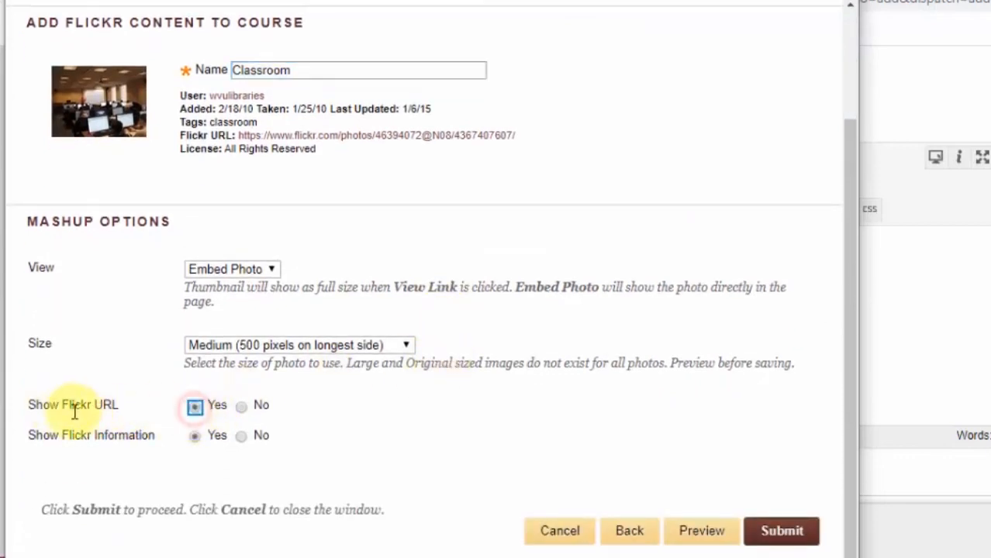
drag(181, 136, 324, 163)
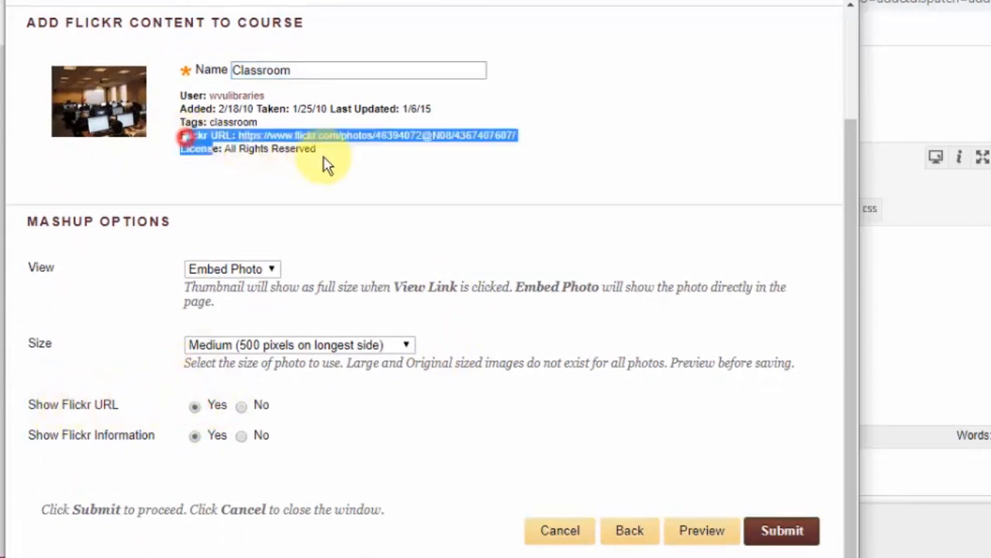
drag(505, 122, 537, 149)
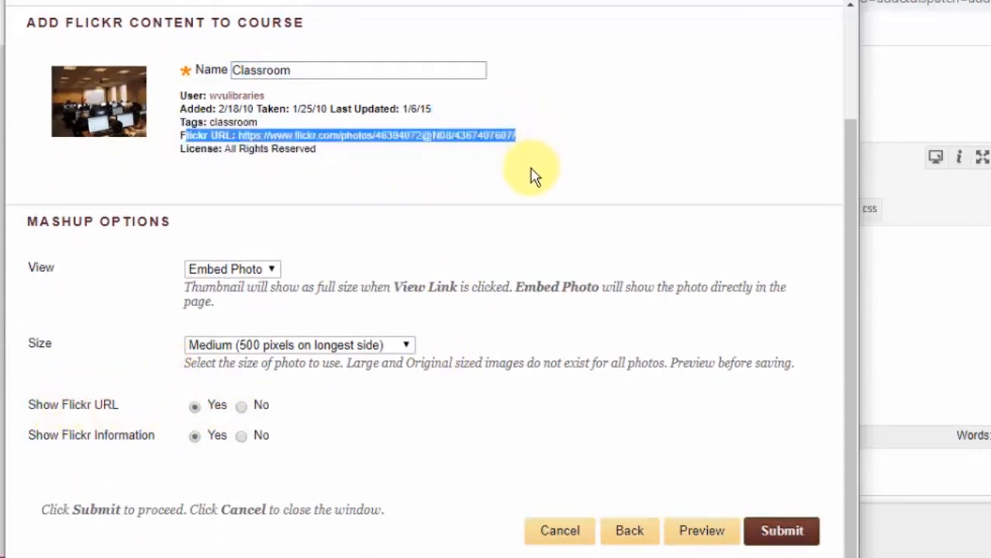
scroll(524, 316, up, 1)
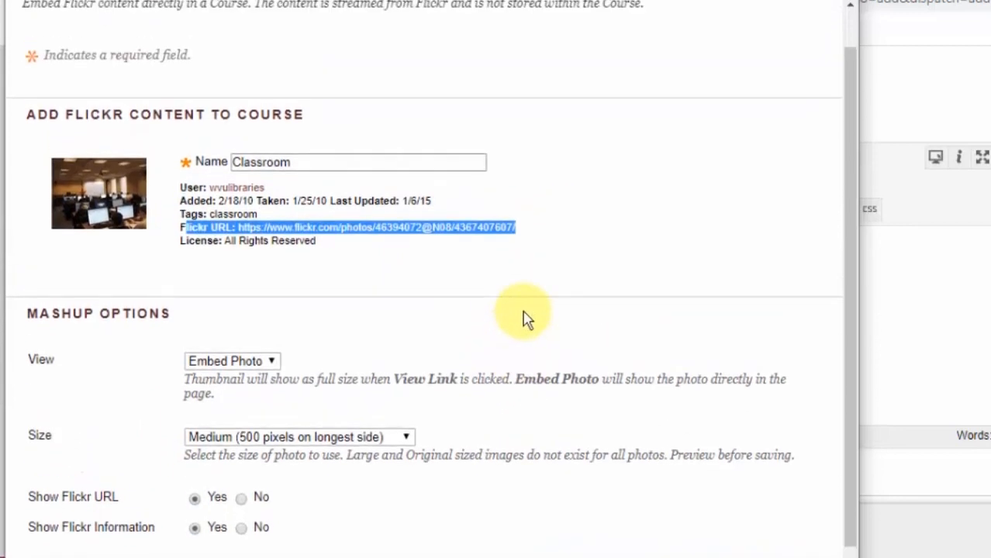
Step: Set the Flickr photo's view to Thumbnail, preview the mashup item, and return to its options
click(242, 361)
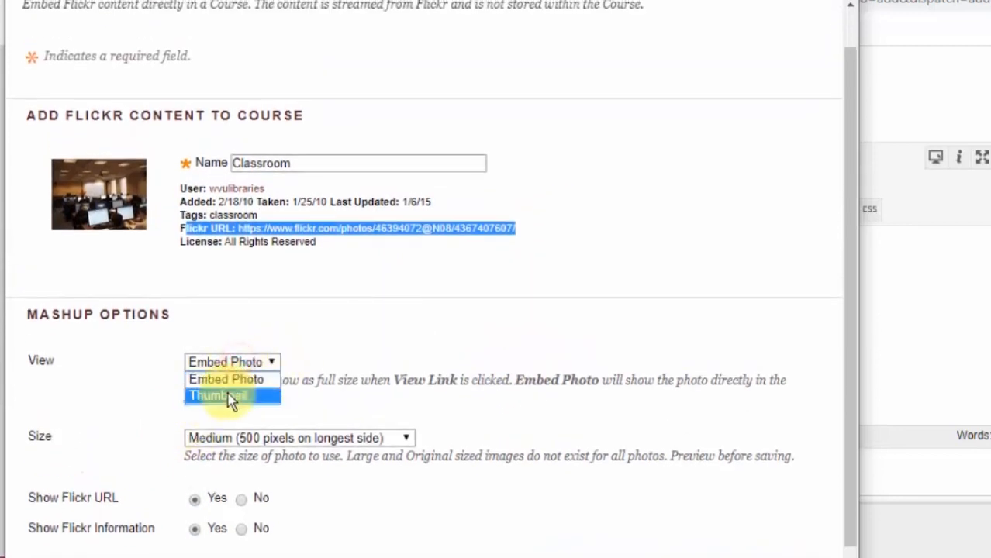
click(231, 397)
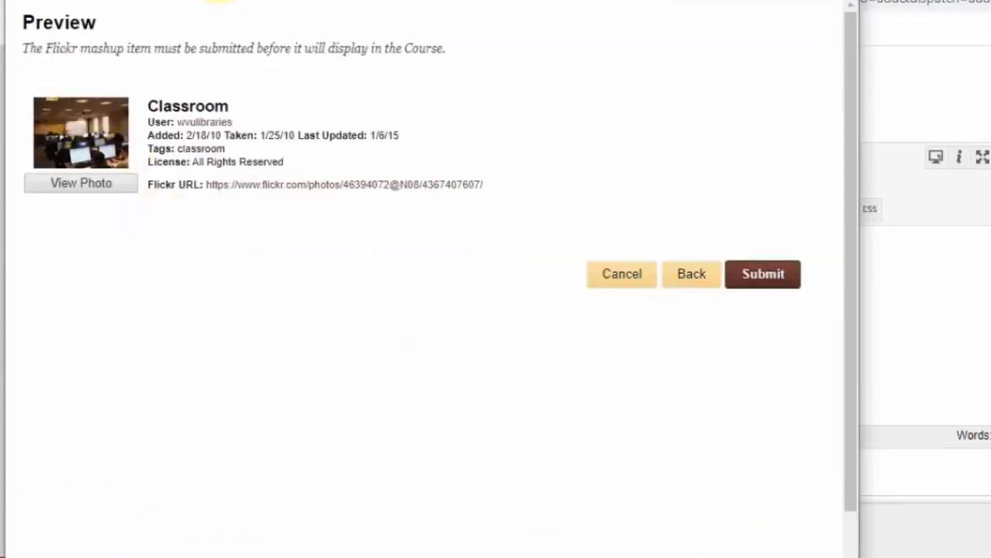
drag(194, 0, 256, 0)
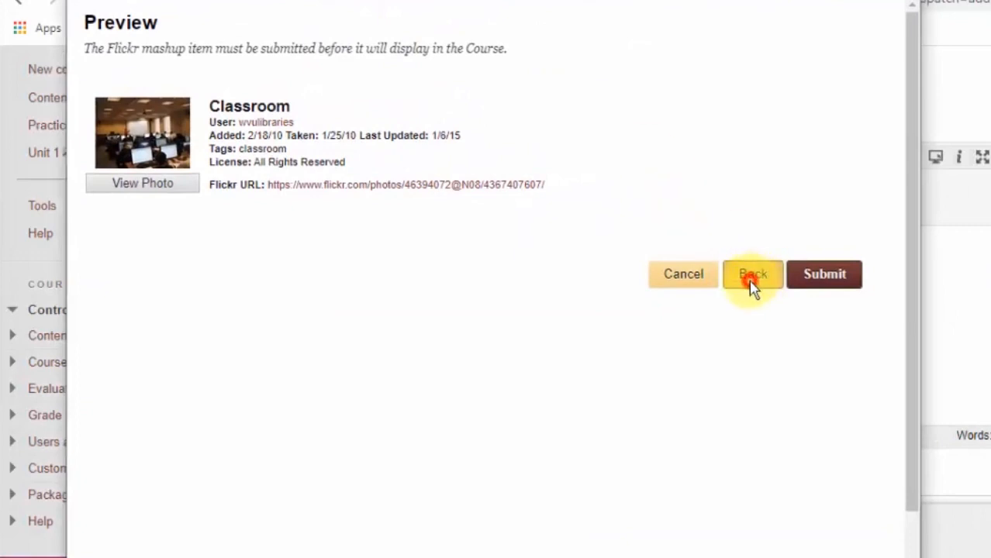
click(752, 280)
Step: Set the Flickr photo's view to Embed Photo and submit the mashup item into the item's text
scroll(575, 371, down, 1)
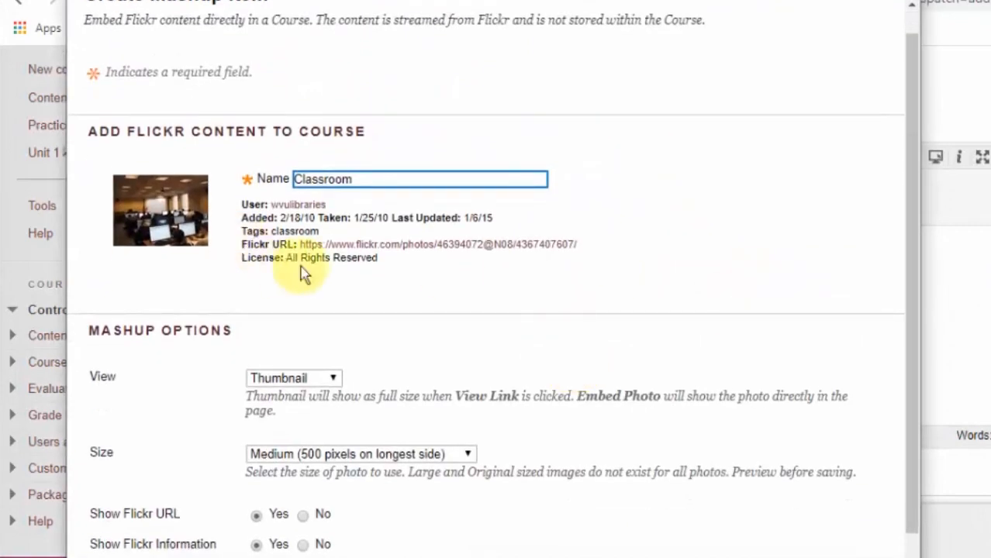
scroll(453, 387, down, 3)
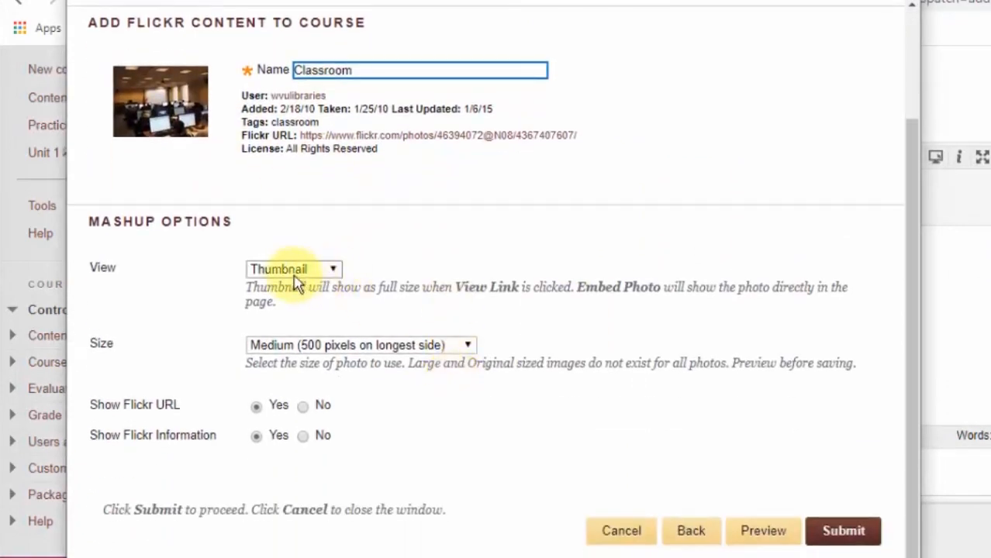
click(293, 271)
click(292, 283)
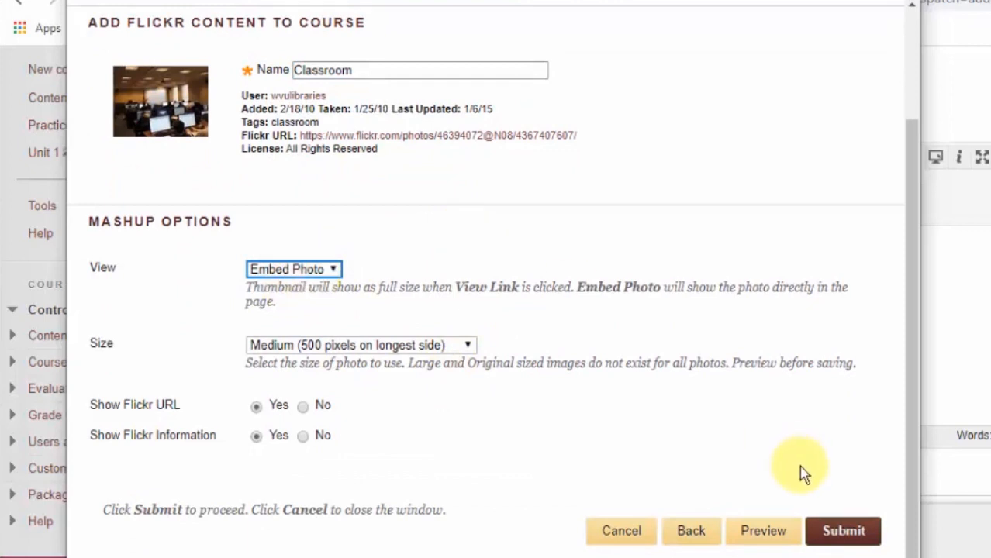
click(849, 535)
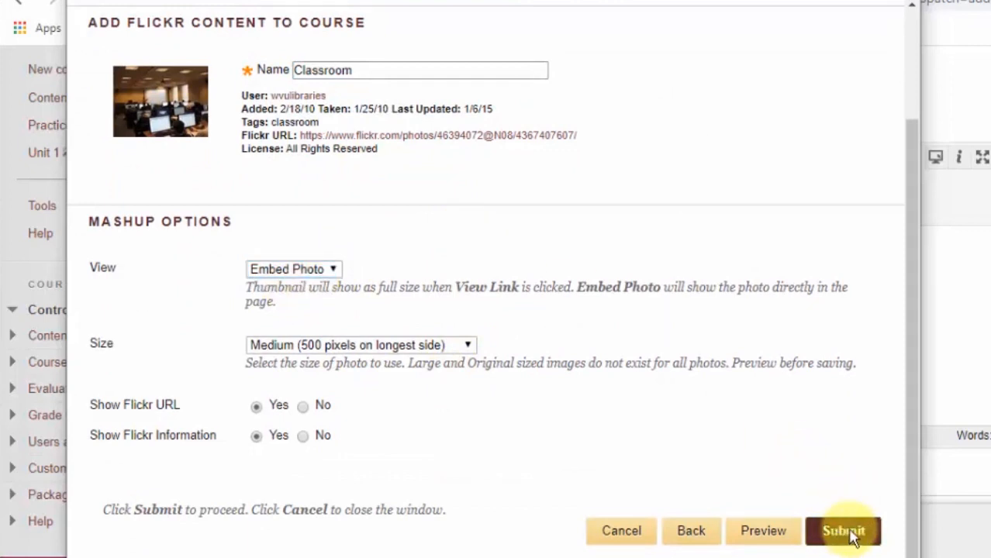
Step: Review the embedded Flickr photo in the item's text, including its title, photo information and Flickr URL
scroll(305, 331, down, 2)
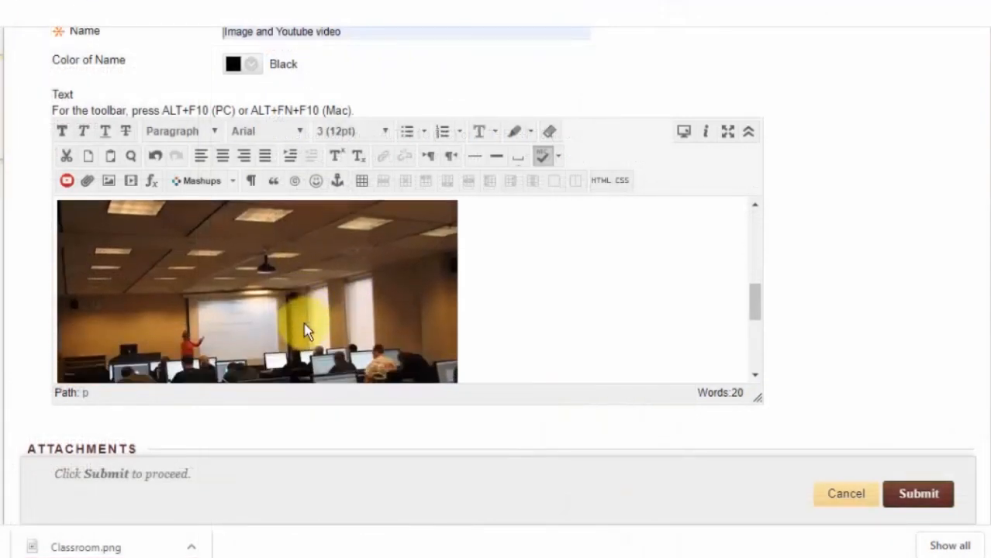
scroll(304, 331, down, 2)
scroll(495, 333, down, 1)
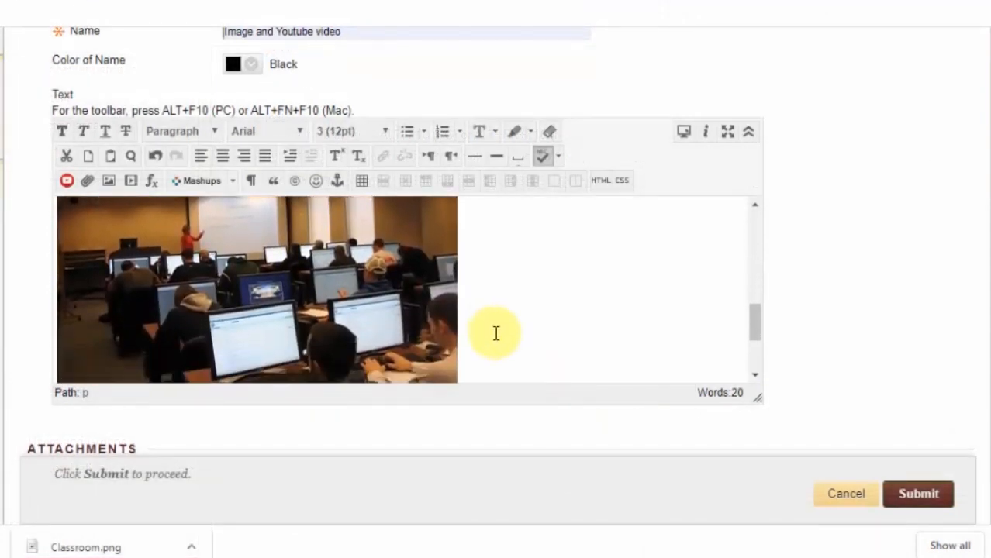
scroll(494, 333, down, 3)
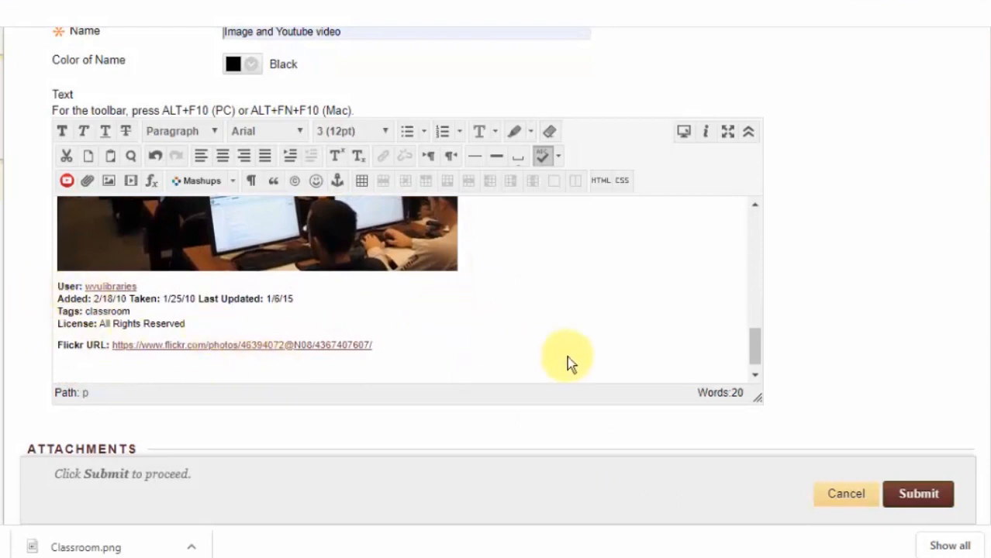
scroll(567, 356, down, 1)
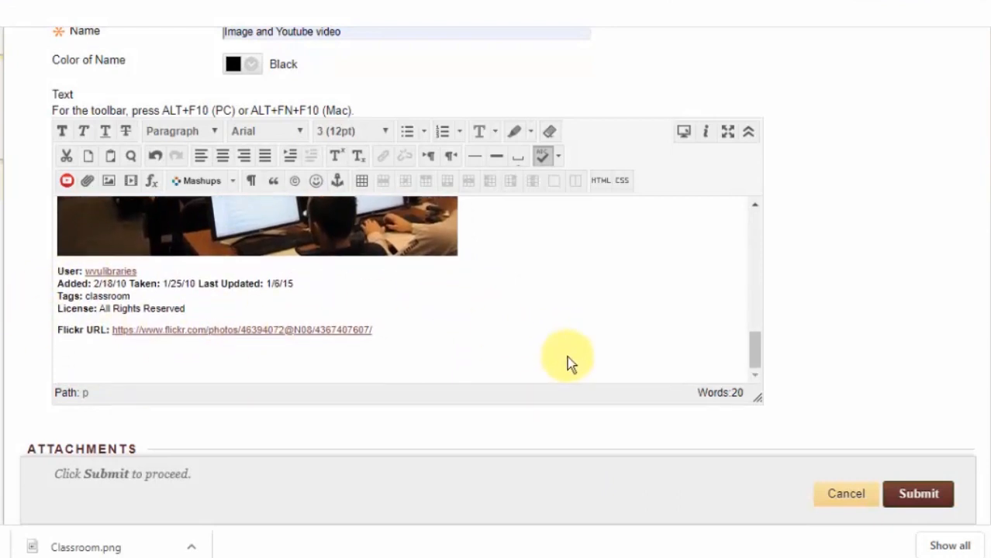
click(393, 327)
scroll(499, 266, up, 3)
scroll(499, 266, up, 5)
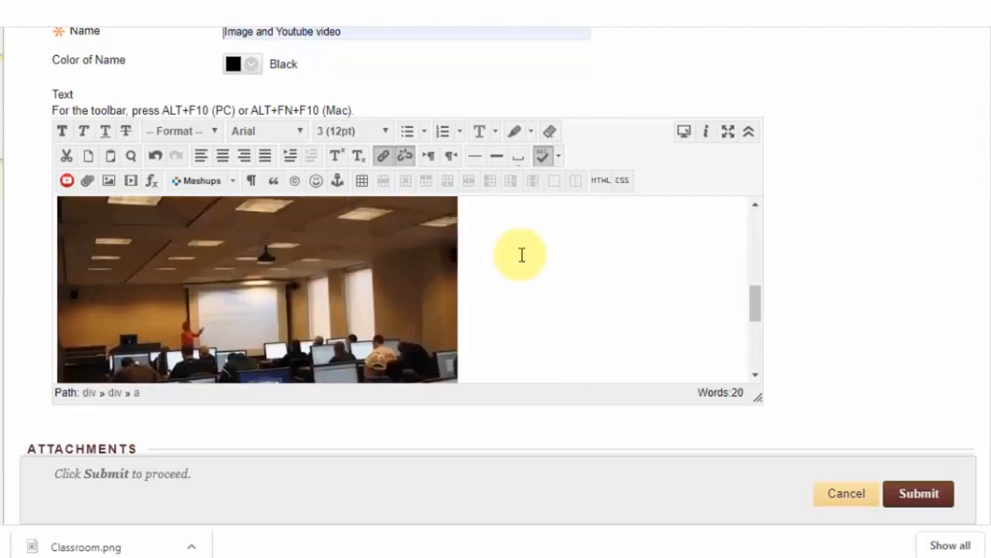
scroll(526, 285, down, 8)
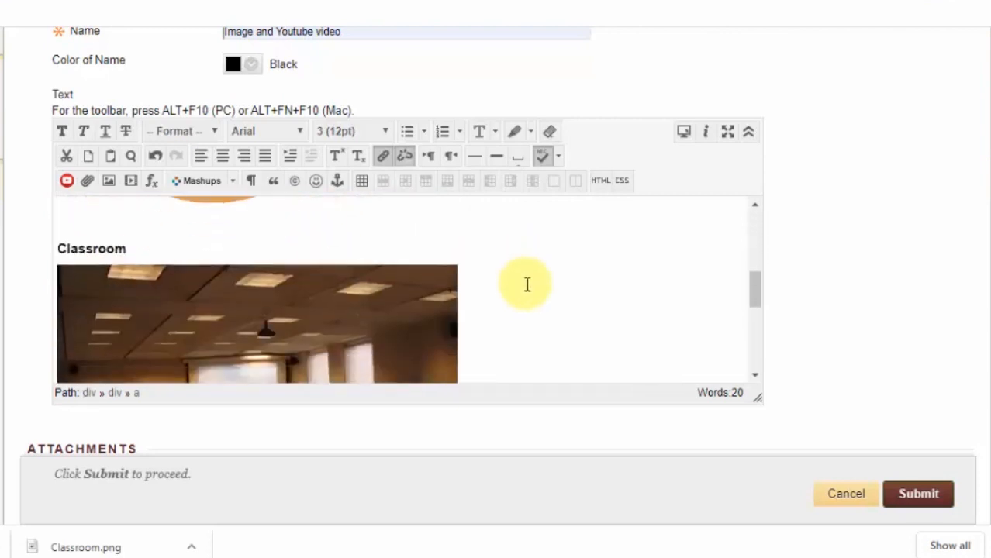
Step: Add three new lines below the Flickr URL and start a YouTube Video mashup there
click(413, 331)
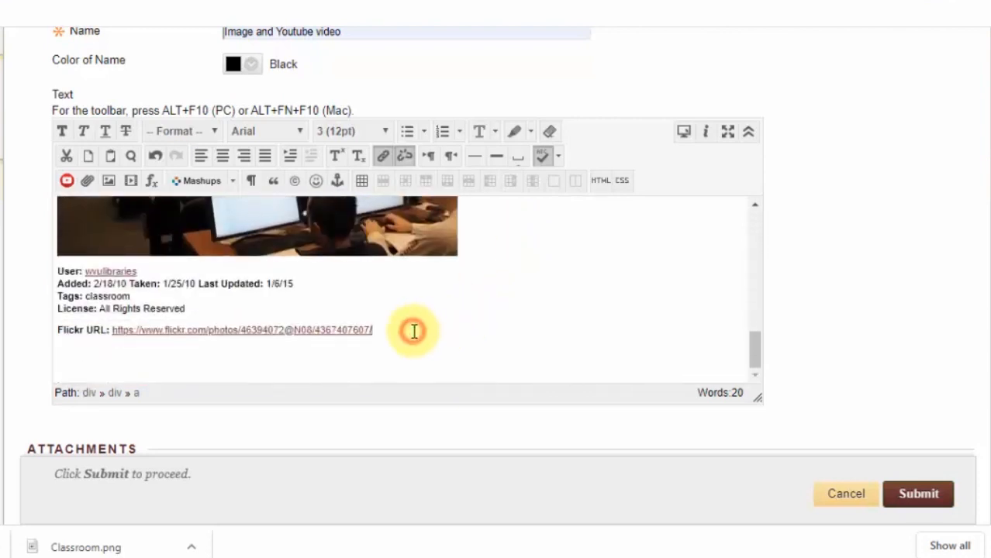
key(Return)
key(Return)
key(Return)
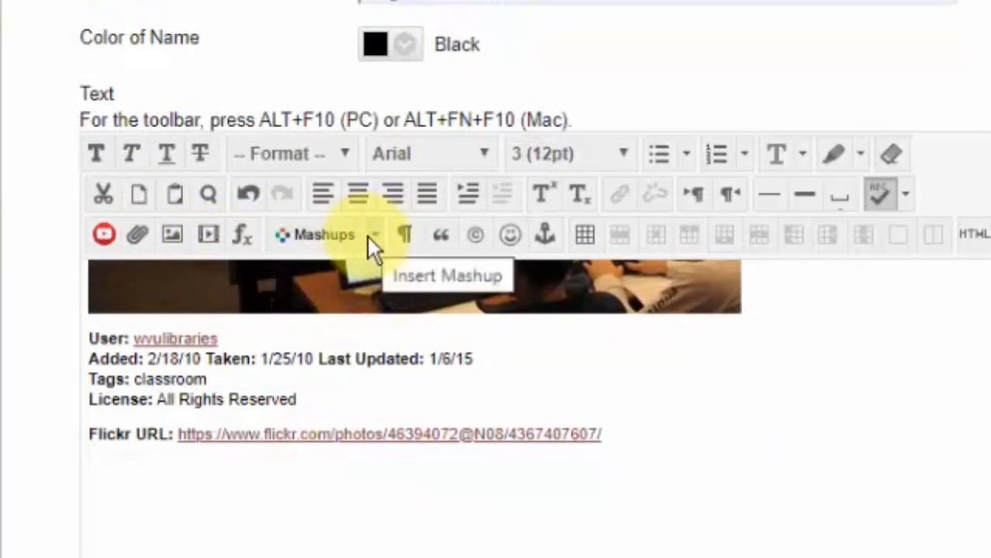
click(367, 235)
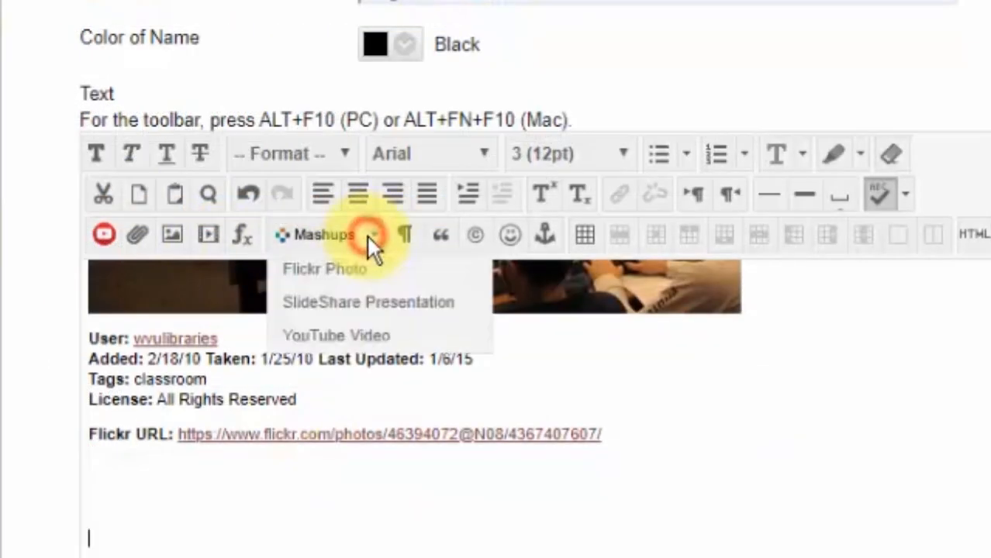
click(364, 333)
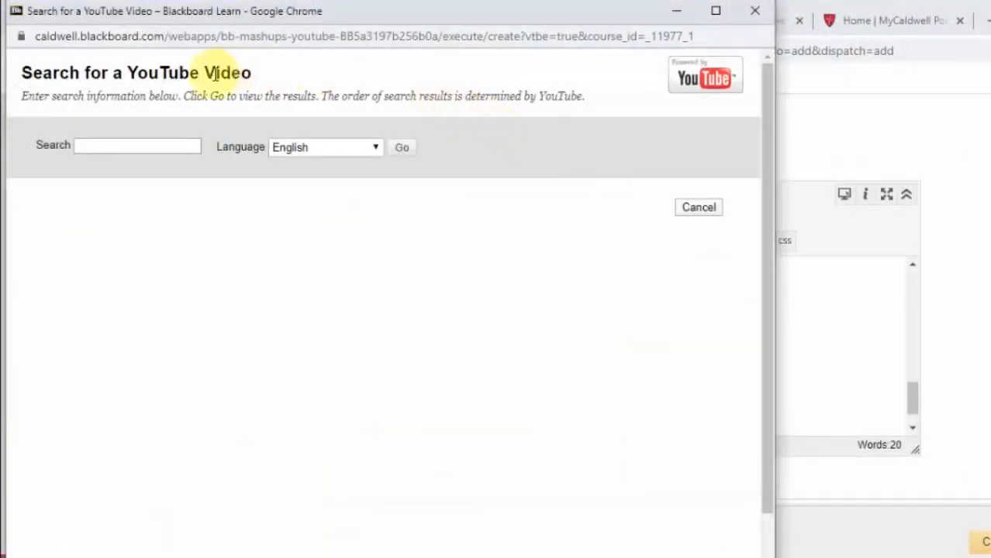
Step: Search for English YouTube videos with the keyword "classroom" and look over the results
click(107, 141)
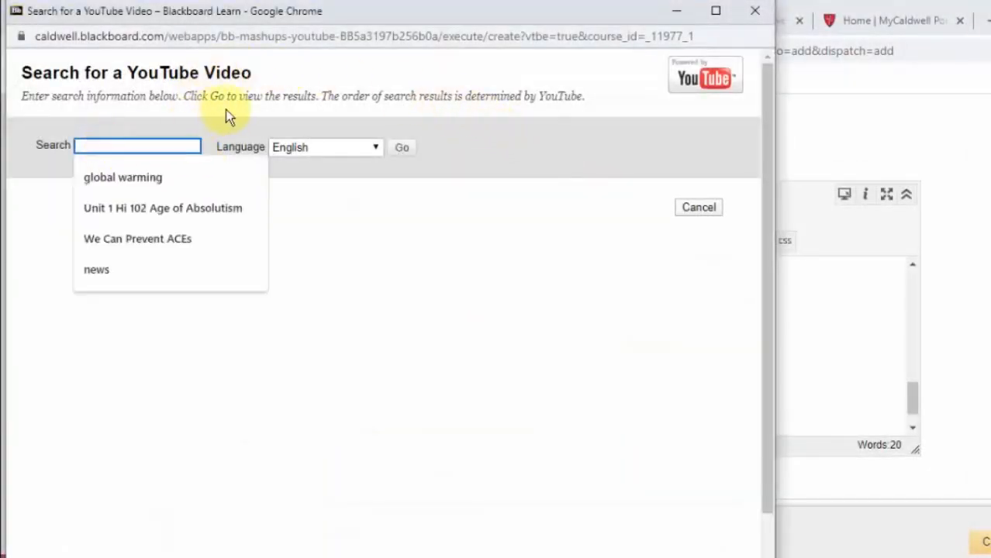
text(cla)
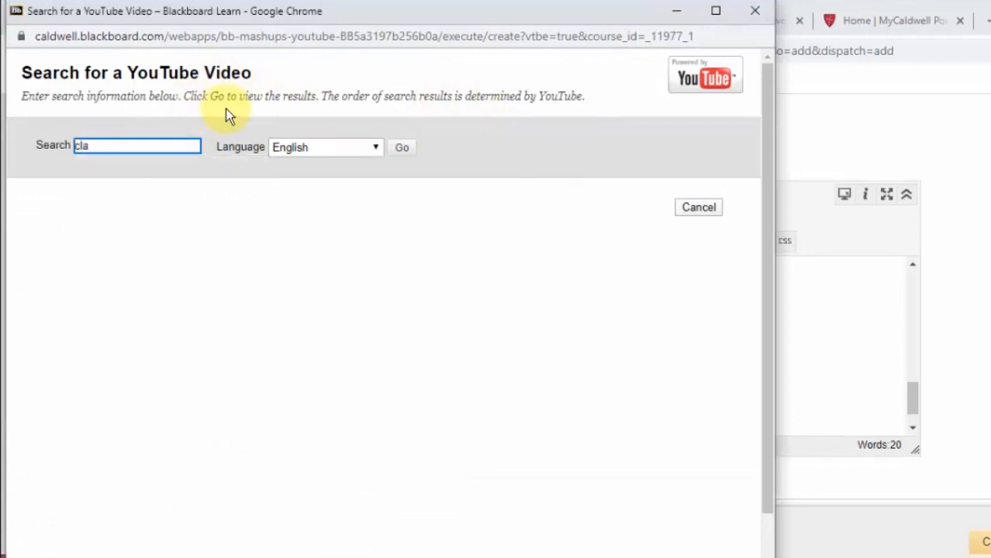
text(ssroom)
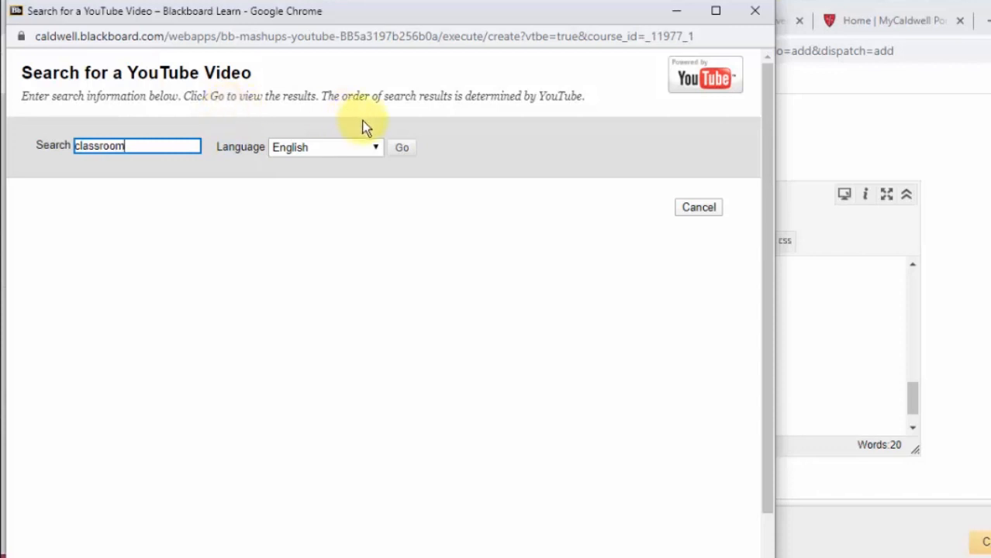
click(400, 147)
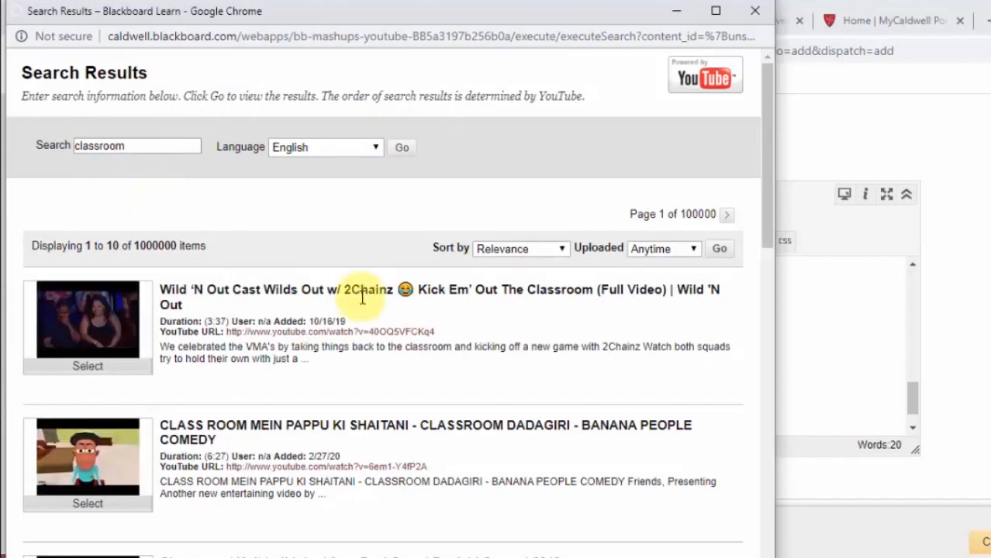
scroll(459, 358, down, 1)
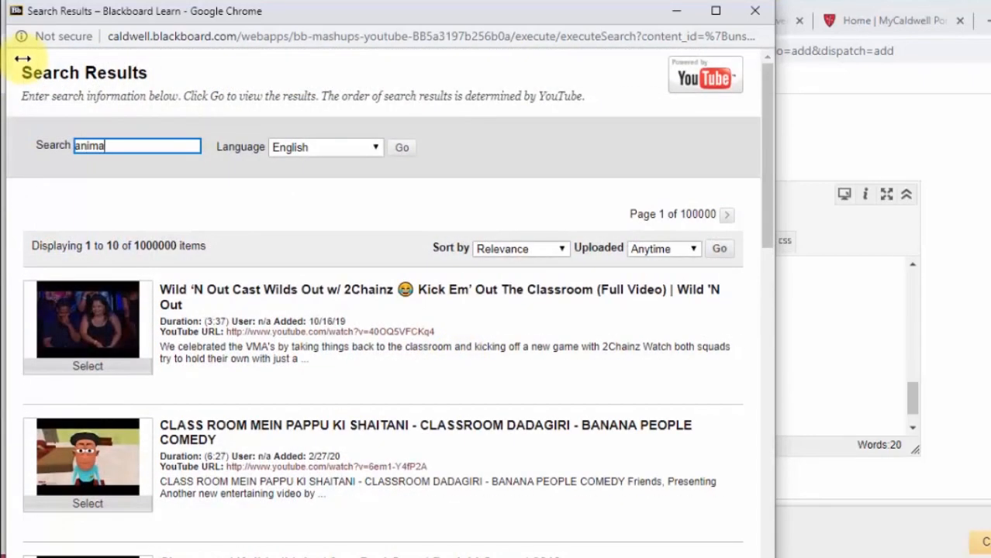
Step: Search YouTube for "animals" and select the BBC Earth video "5 Incredible Animals That Could Go Extinct In Your Lifetime"
click(400, 147)
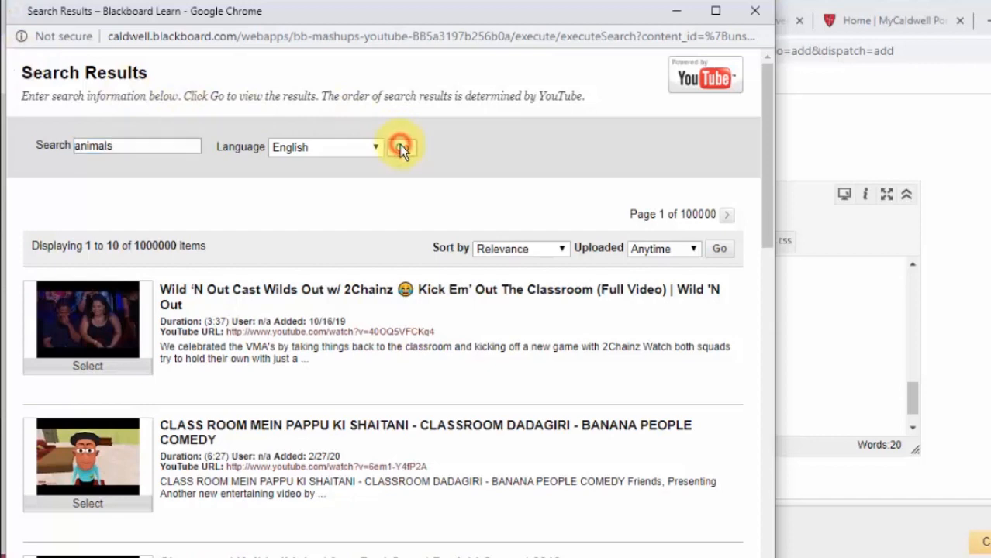
scroll(382, 267, down, 2)
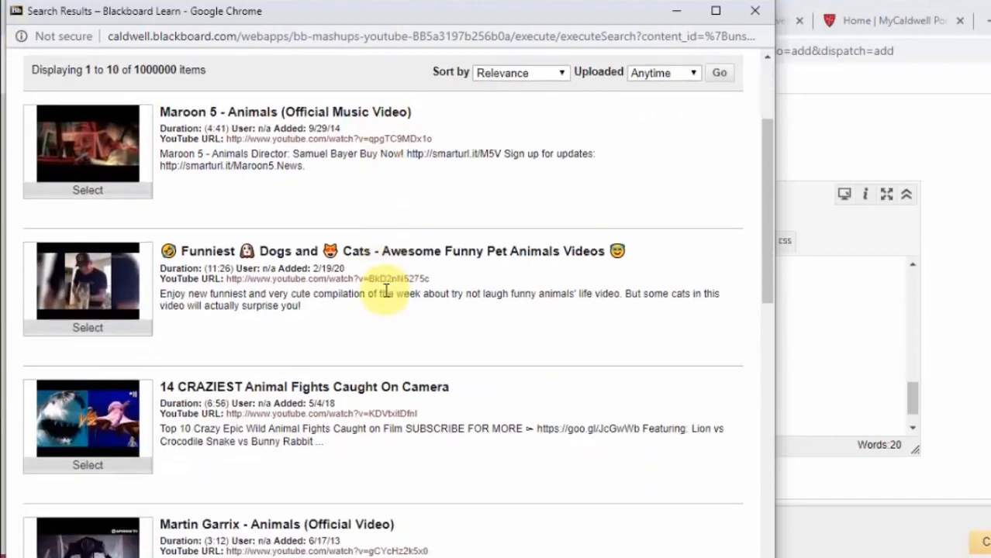
scroll(386, 289, down, 3)
scroll(385, 290, down, 5)
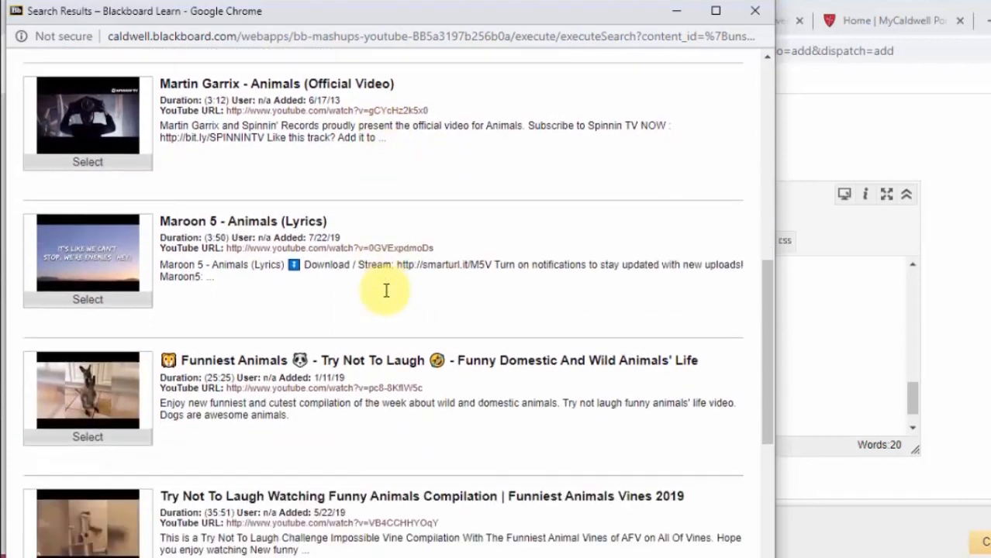
scroll(386, 290, down, 2)
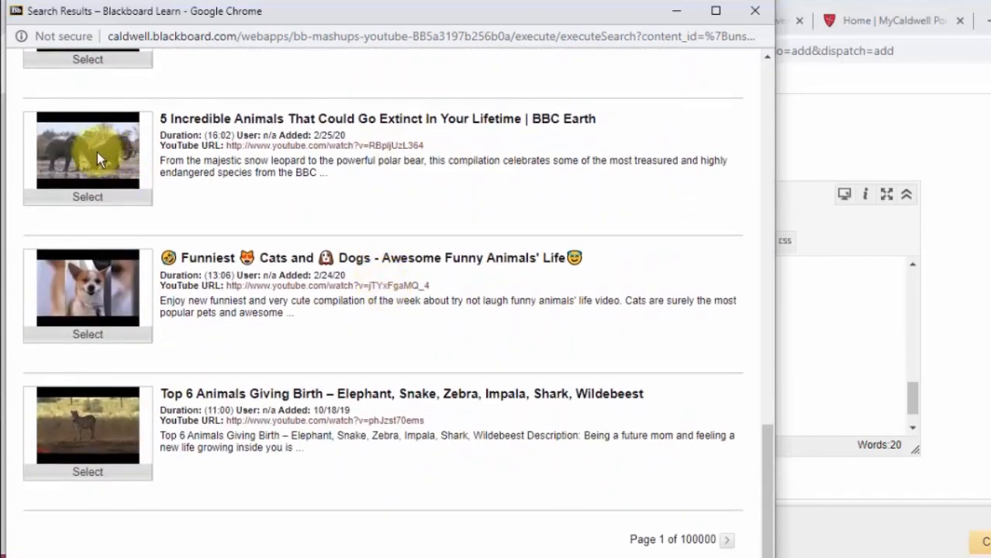
click(92, 200)
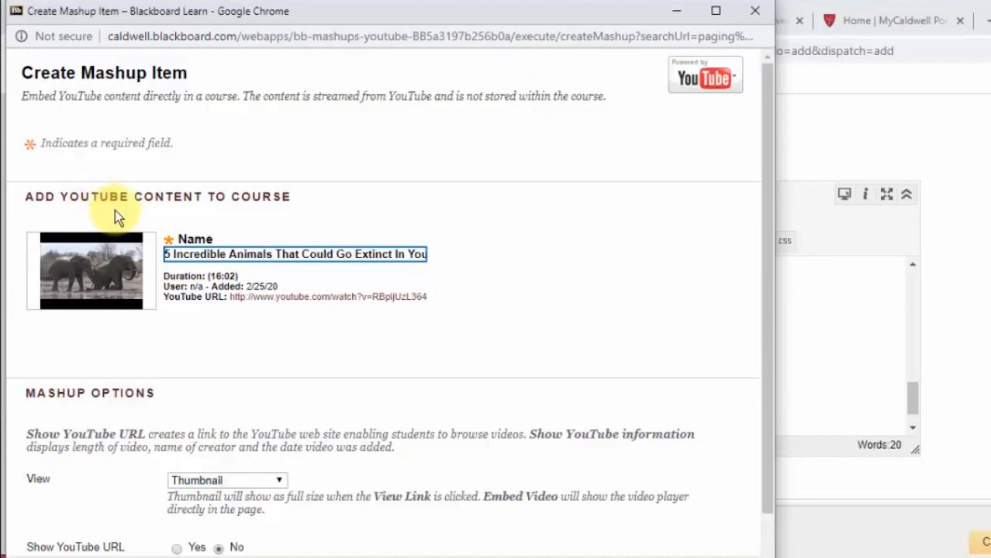
Step: Review the YouTube mashup's name and mashup options, including the available choices for how the video is viewed
click(165, 254)
drag(216, 241, 454, 250)
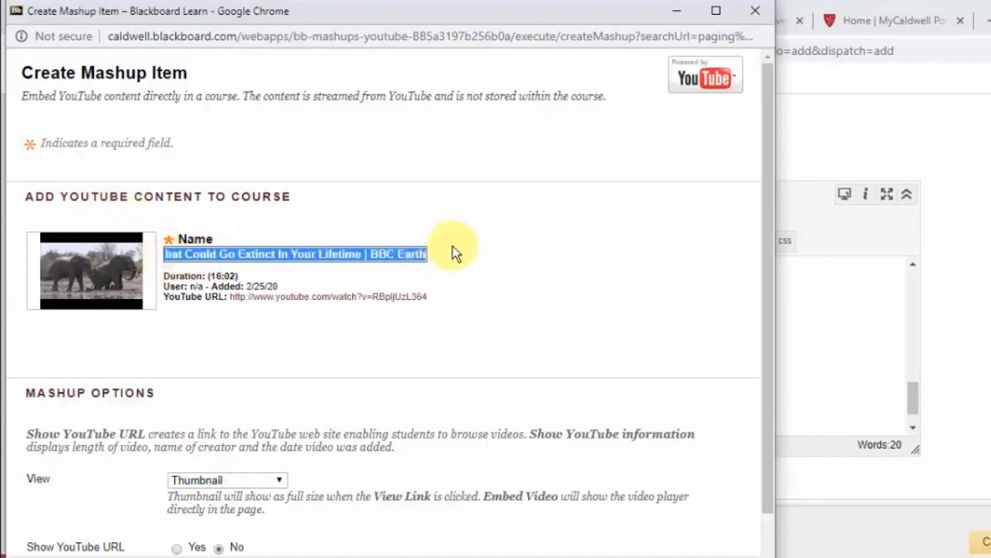
click(471, 315)
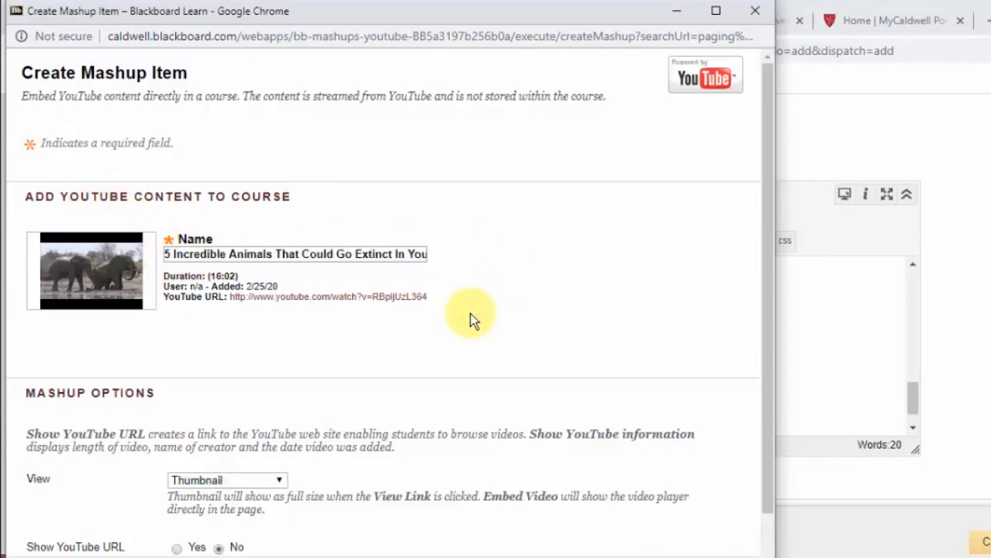
scroll(468, 363, down, 2)
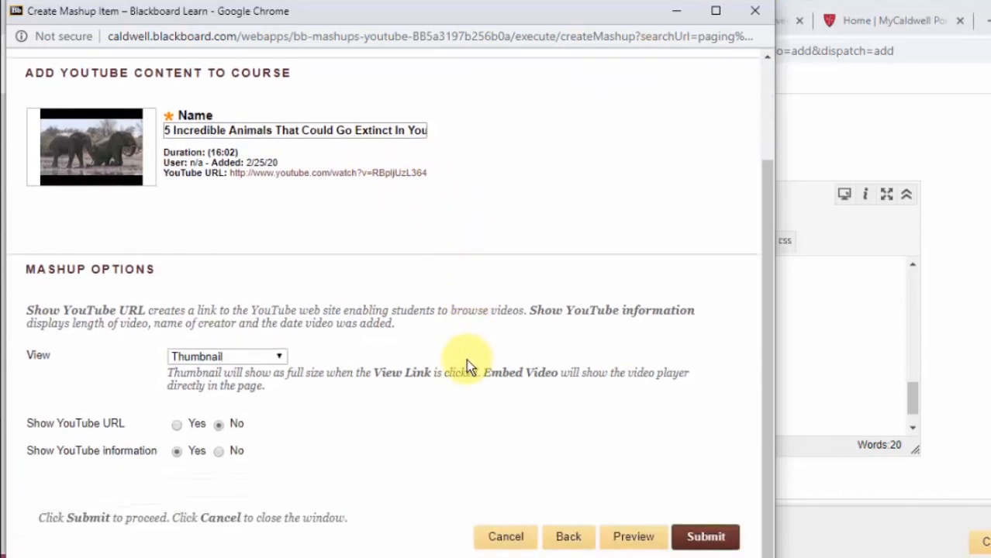
click(268, 360)
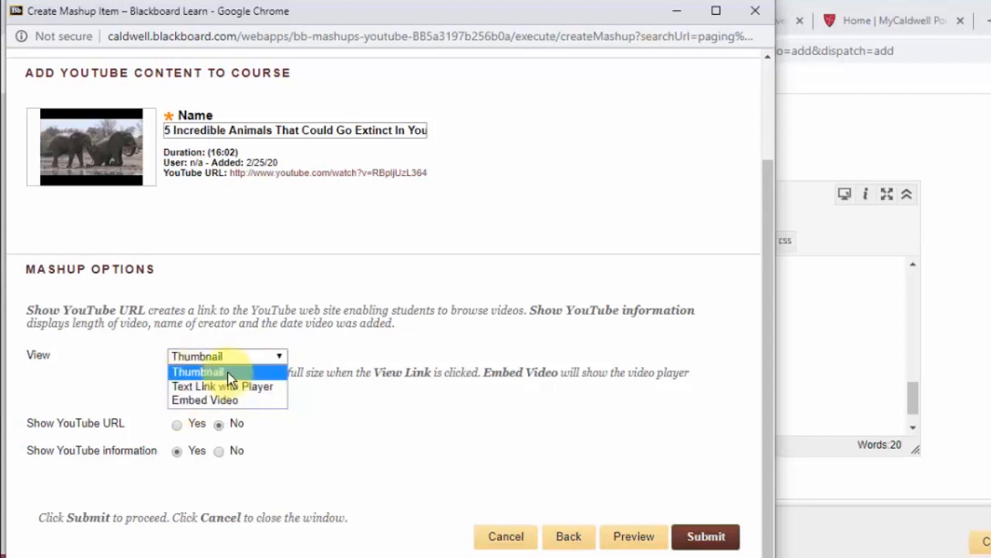
click(390, 460)
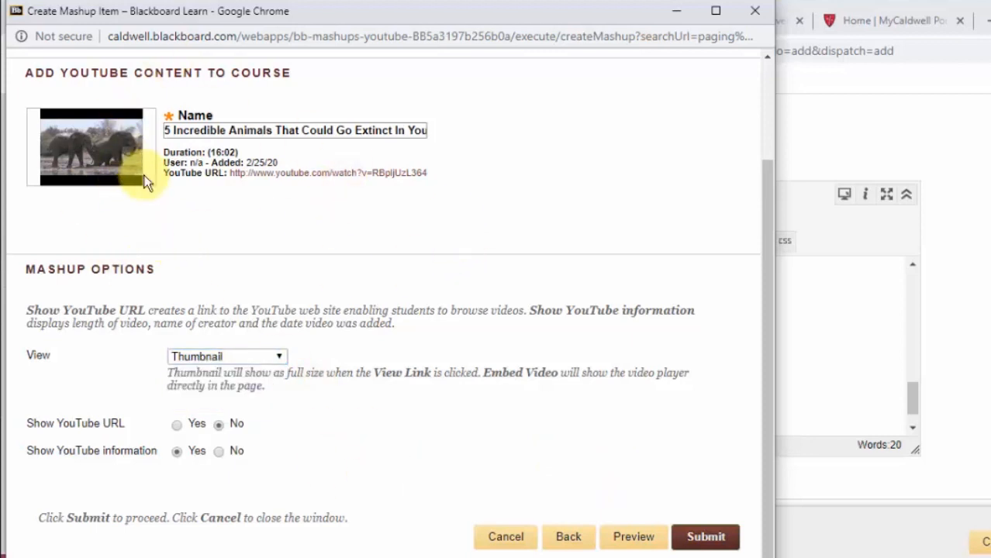
Step: Set the mashup's view to Embed Video and preview it, briefly playing the clip before returning to the options
click(218, 356)
click(222, 401)
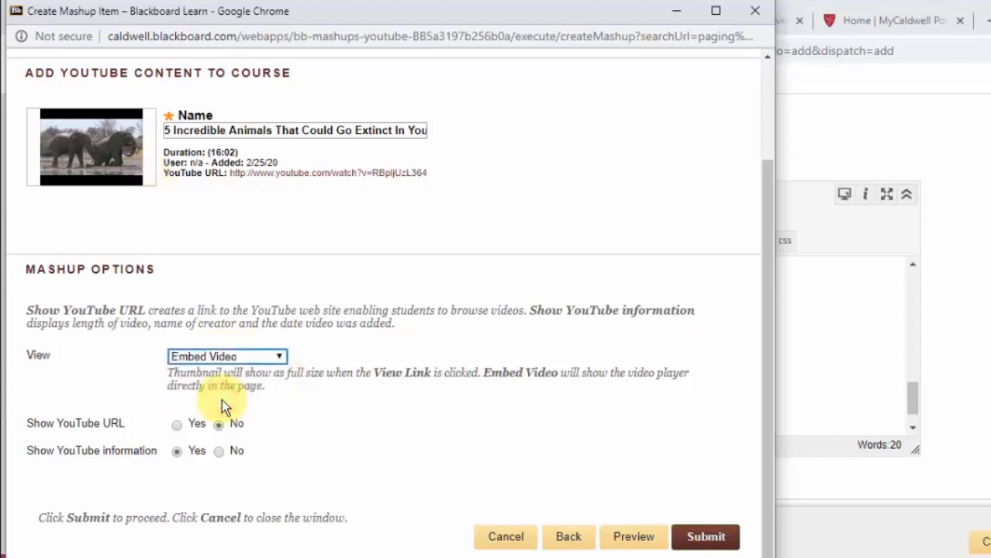
click(633, 539)
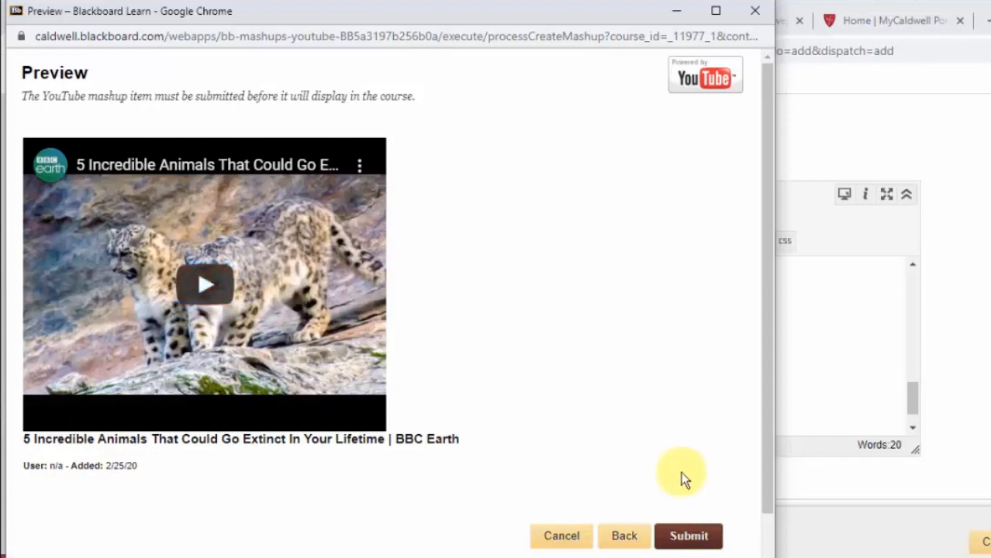
click(221, 291)
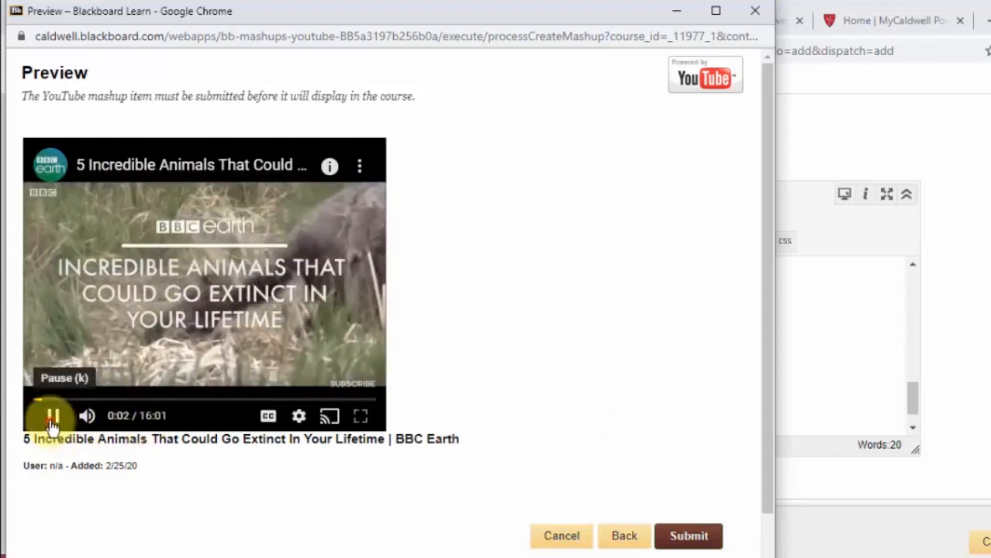
click(51, 416)
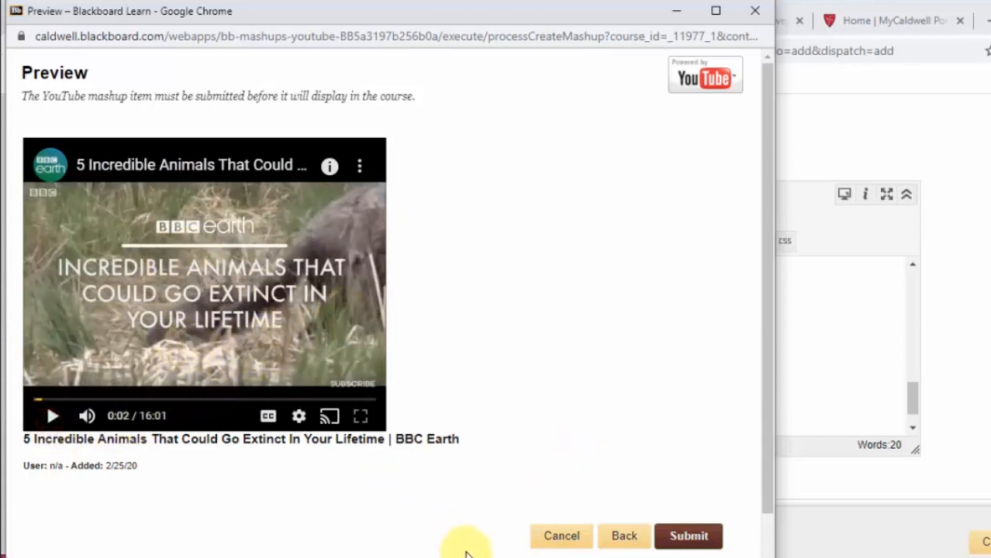
click(626, 537)
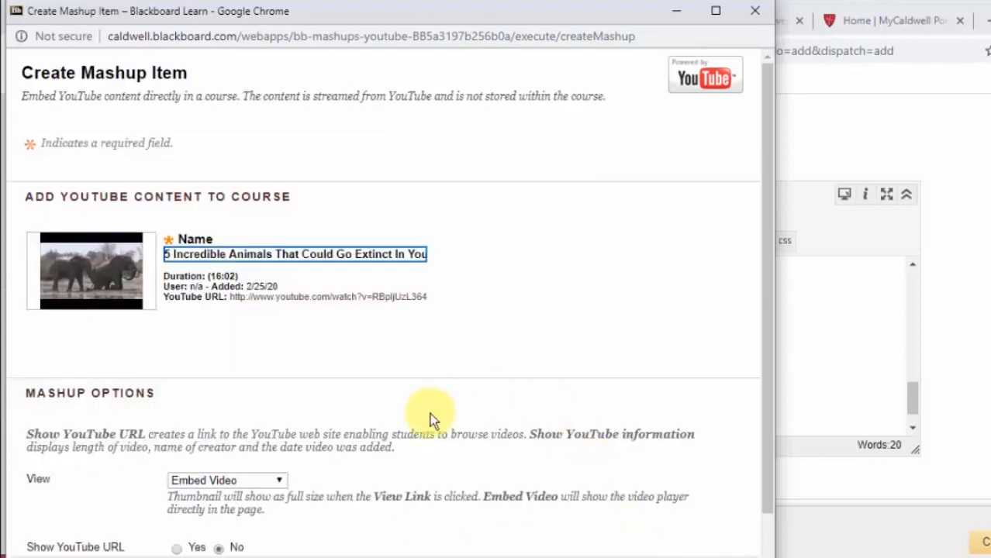
Step: Set the mashup's view to Thumbnail, set Show YouTube URL to Yes, and submit the video into the item's text
scroll(270, 343, down, 2)
click(271, 350)
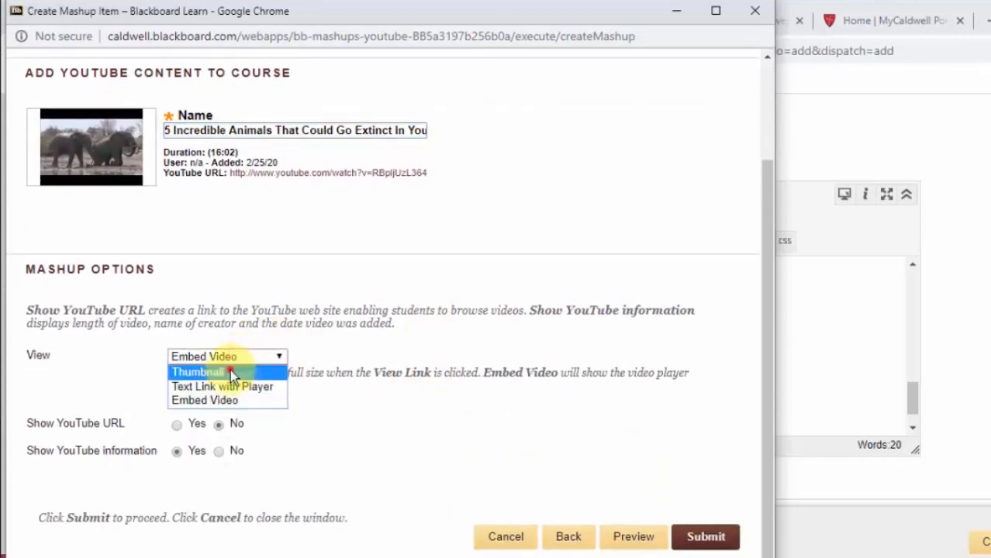
click(230, 369)
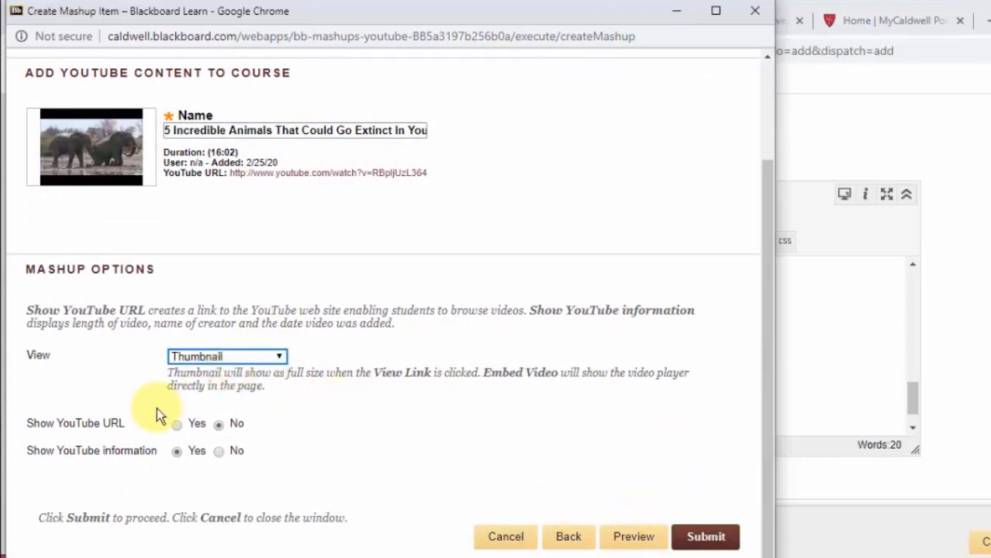
click(177, 424)
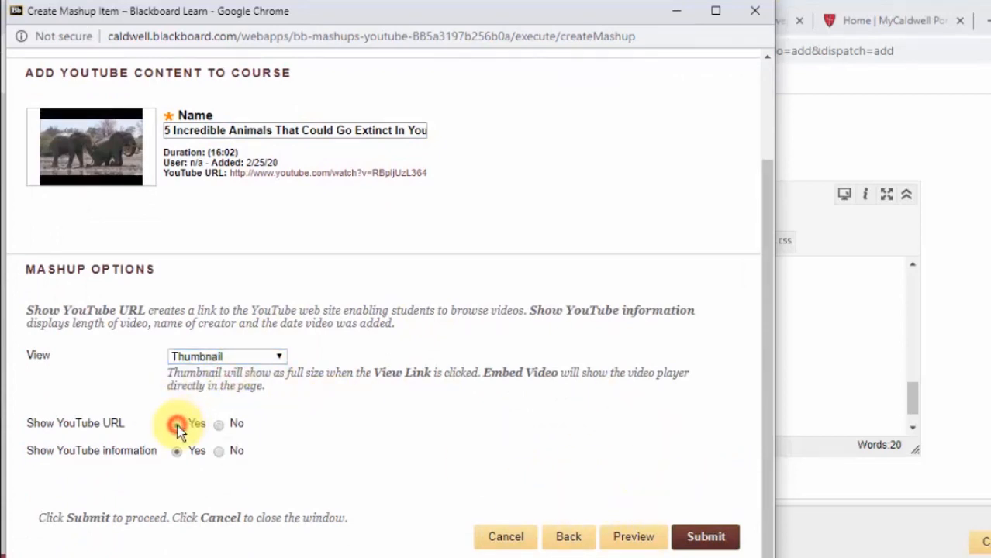
click(703, 543)
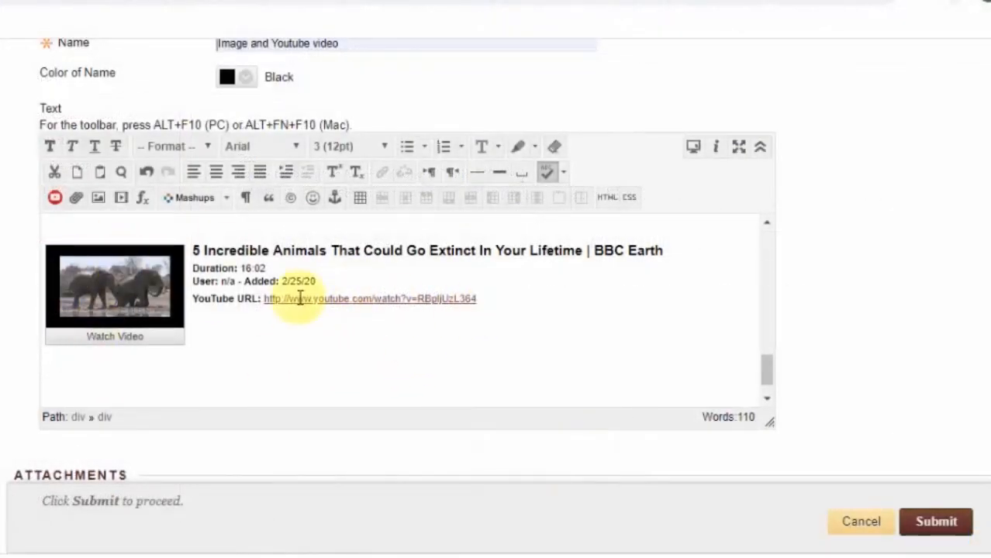
Step: Check the image and video thumbnail in the item's text and submit the "Image and Youtube video" item
scroll(300, 297, up, 2)
scroll(300, 298, up, 5)
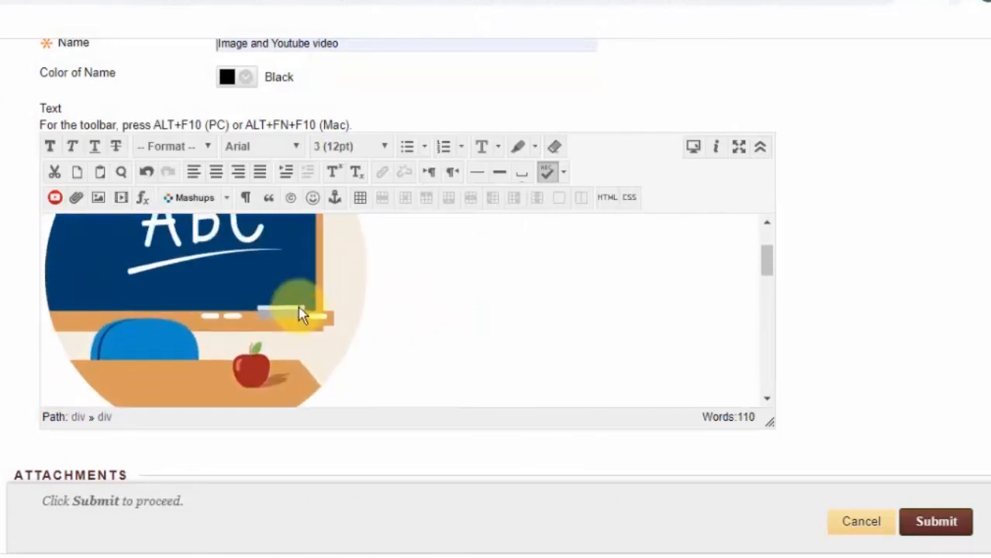
scroll(302, 314, down, 6)
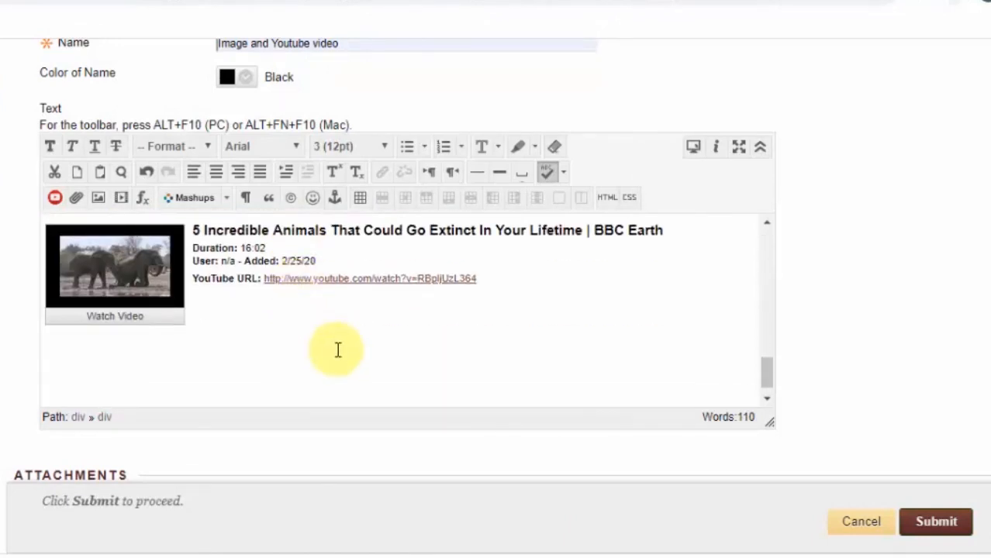
scroll(404, 397, down, 1)
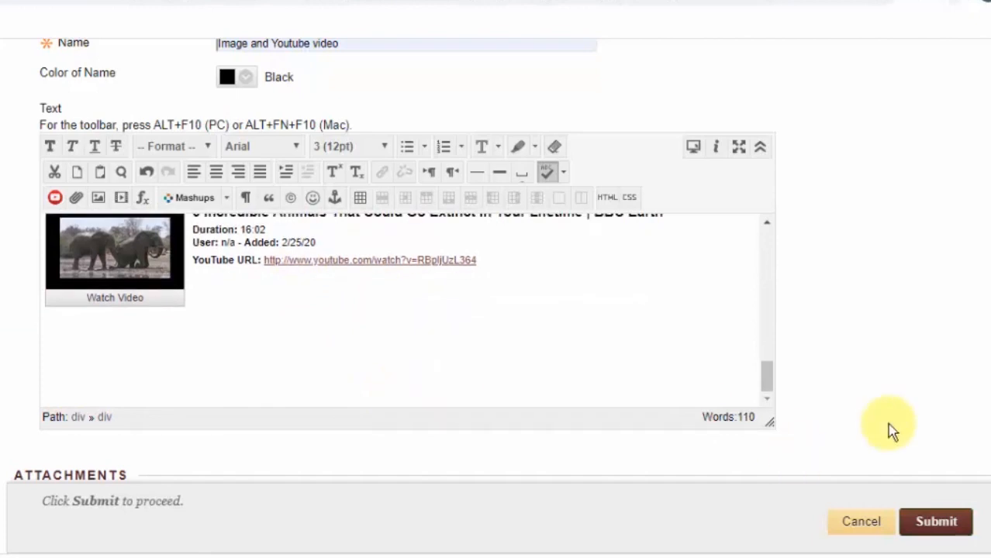
scroll(891, 428, down, 3)
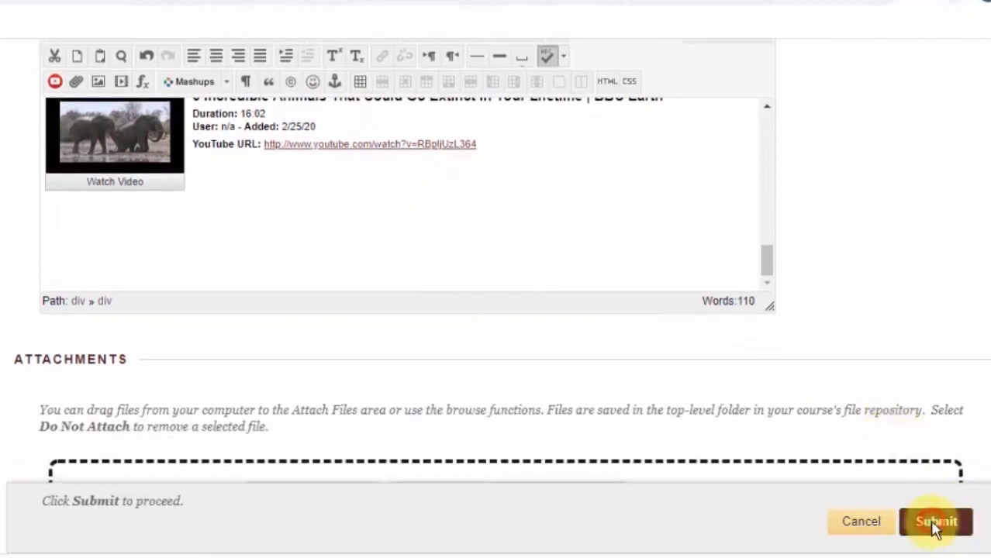
click(935, 523)
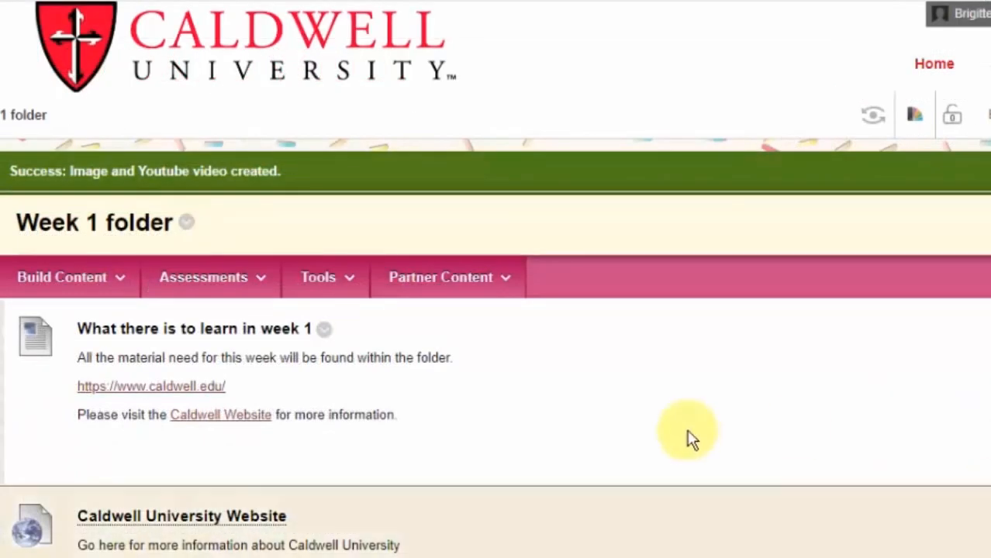
Step: Examine the new item's image, Flickr photo and video details in the Week 1 folder, and open and close the video player
scroll(683, 434, down, 10)
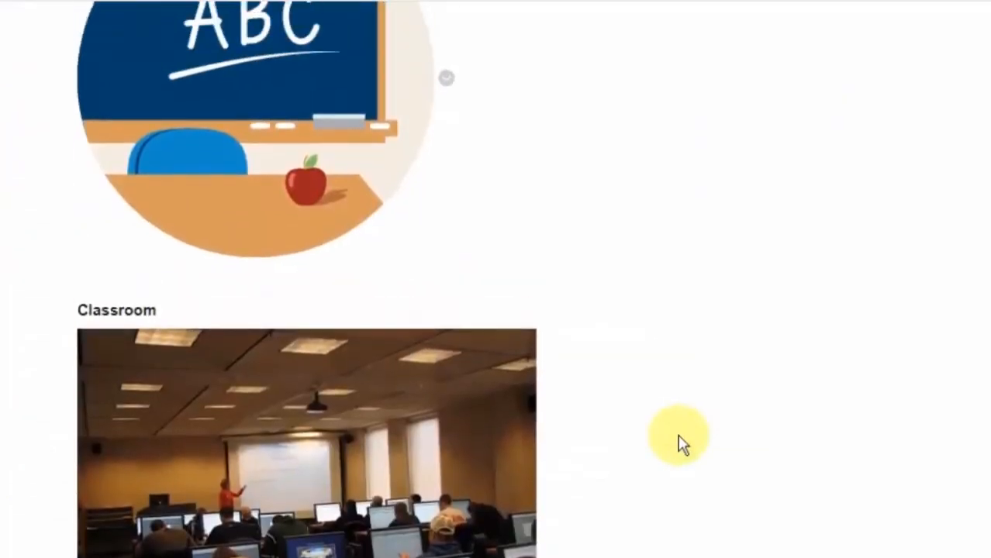
scroll(677, 434, up, 3)
scroll(678, 434, down, 1)
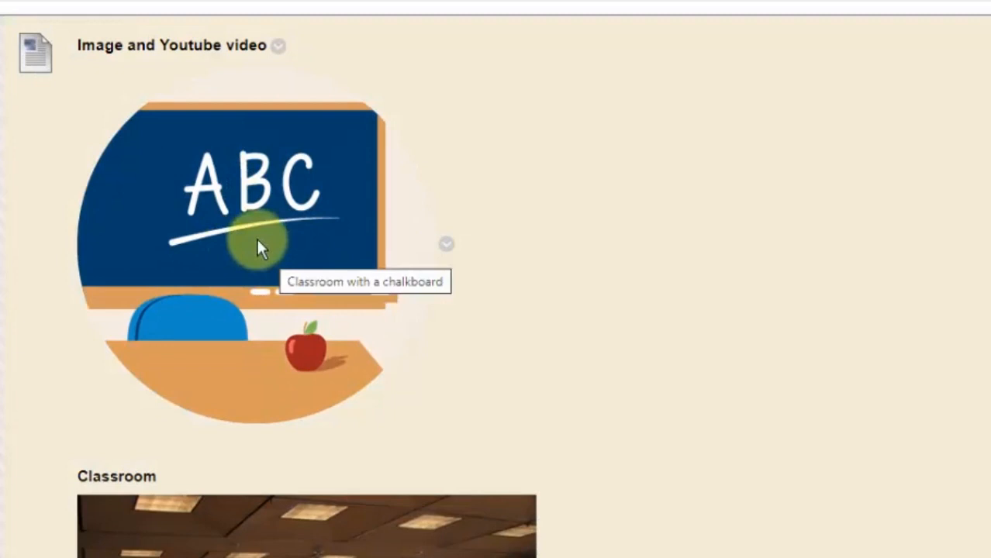
scroll(609, 332, down, 4)
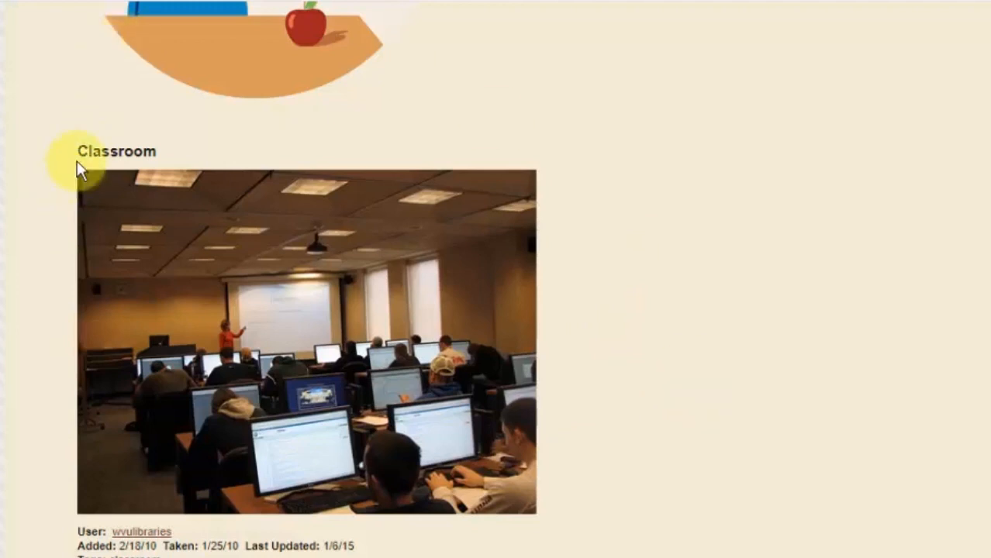
scroll(679, 454, down, 2)
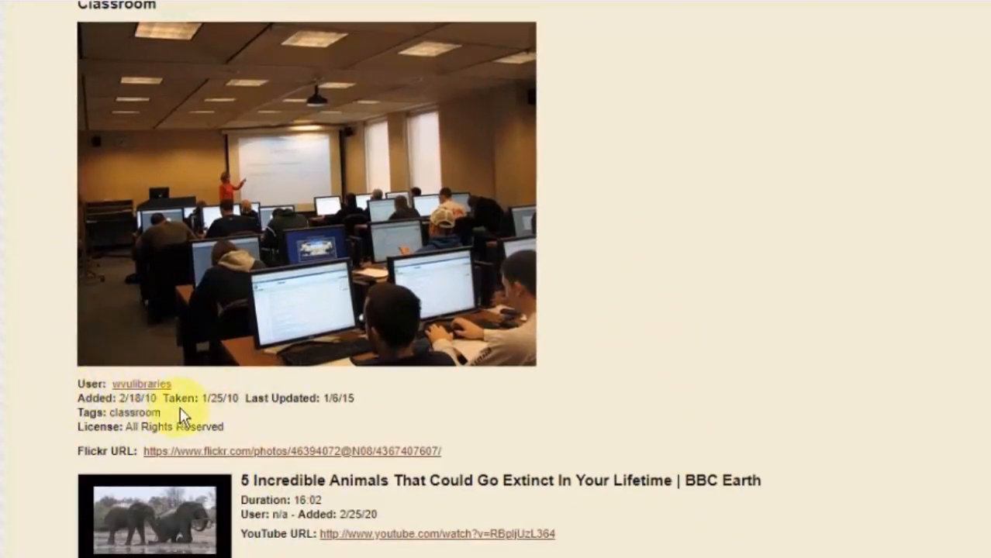
scroll(635, 460, down, 2)
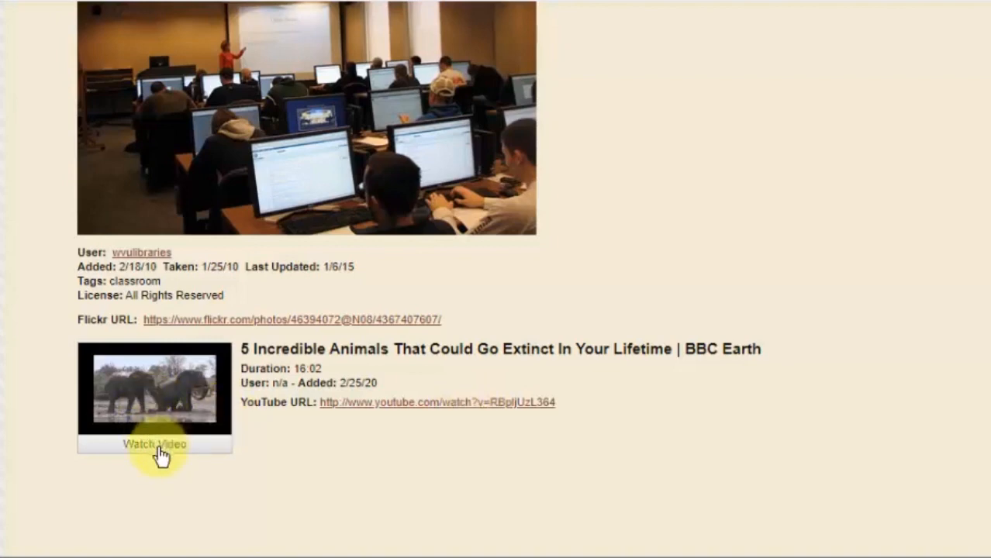
click(159, 417)
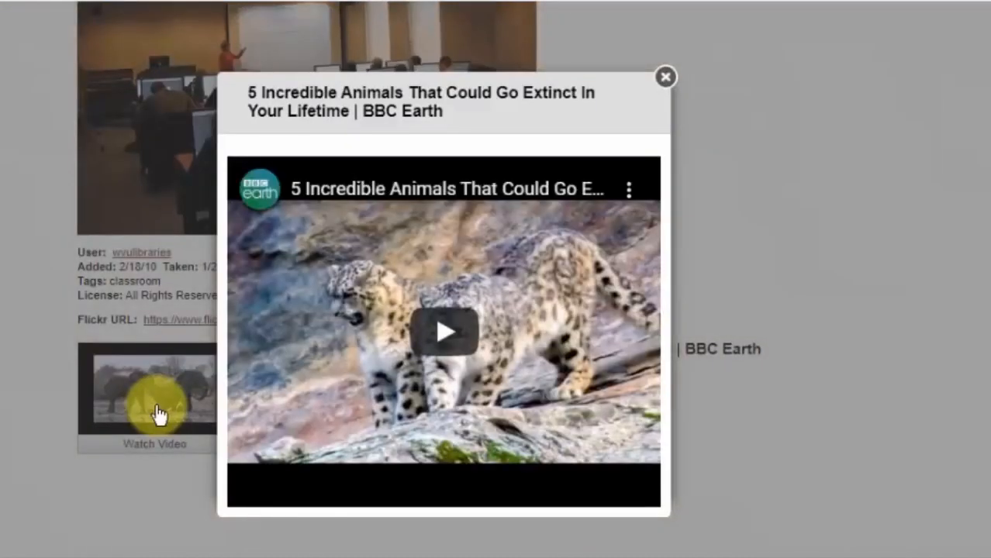
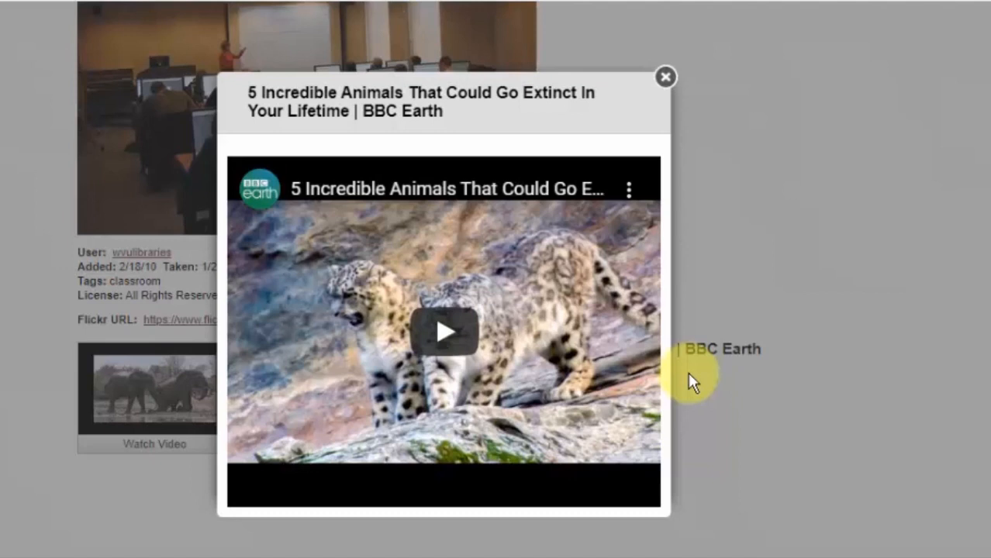
click(674, 83)
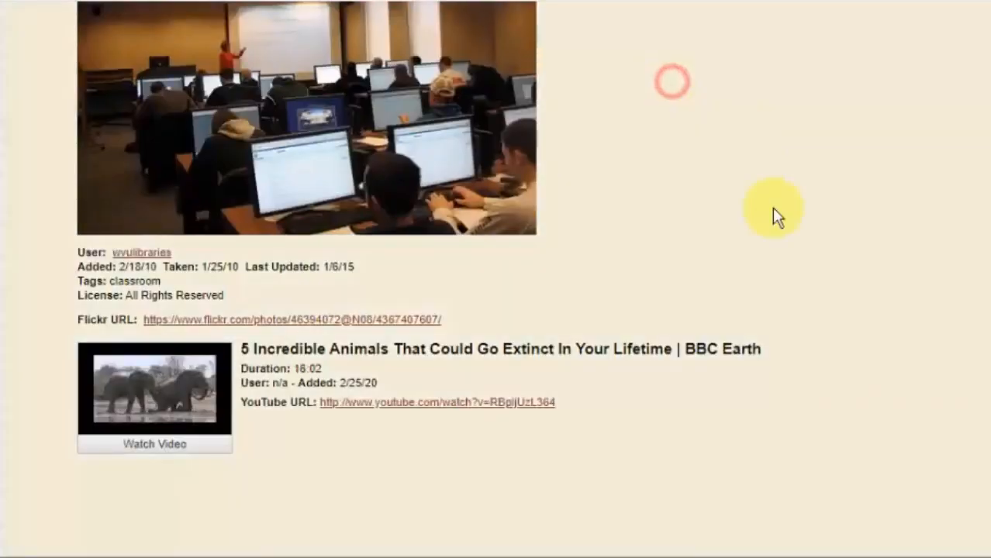
scroll(597, 291, up, 12)
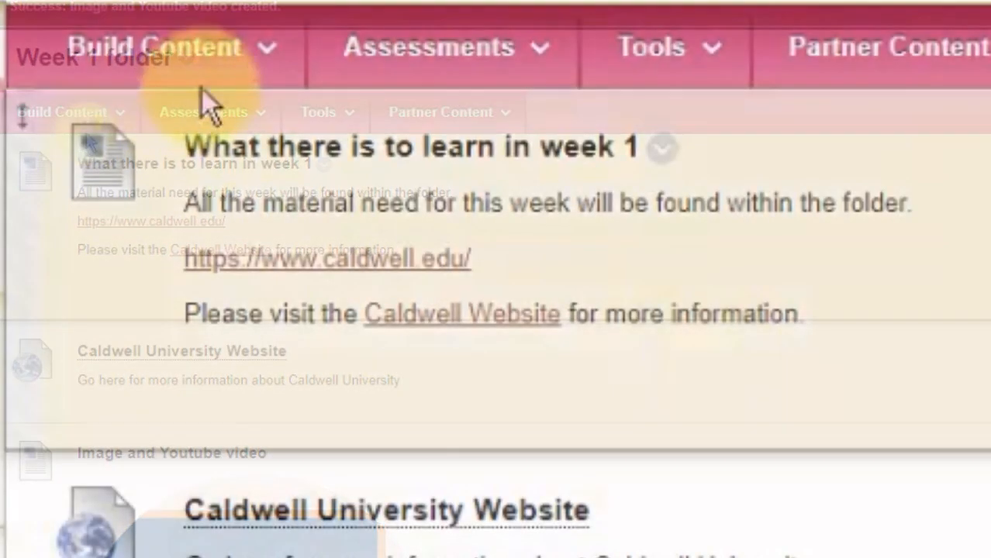
click(108, 115)
click(115, 214)
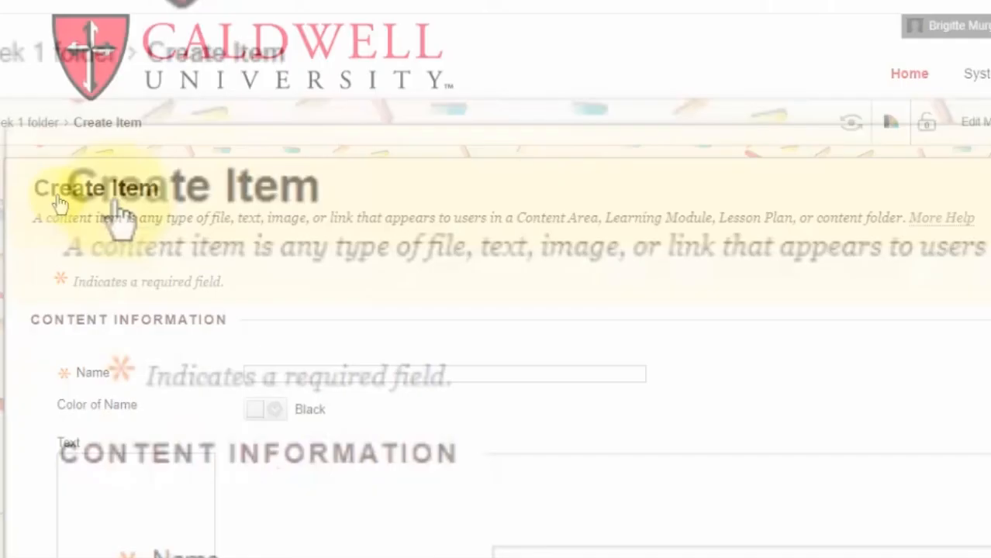
Step: Open the "Image and Youtube video" item in the Week 1 folder for editing
scroll(358, 365, down, 5)
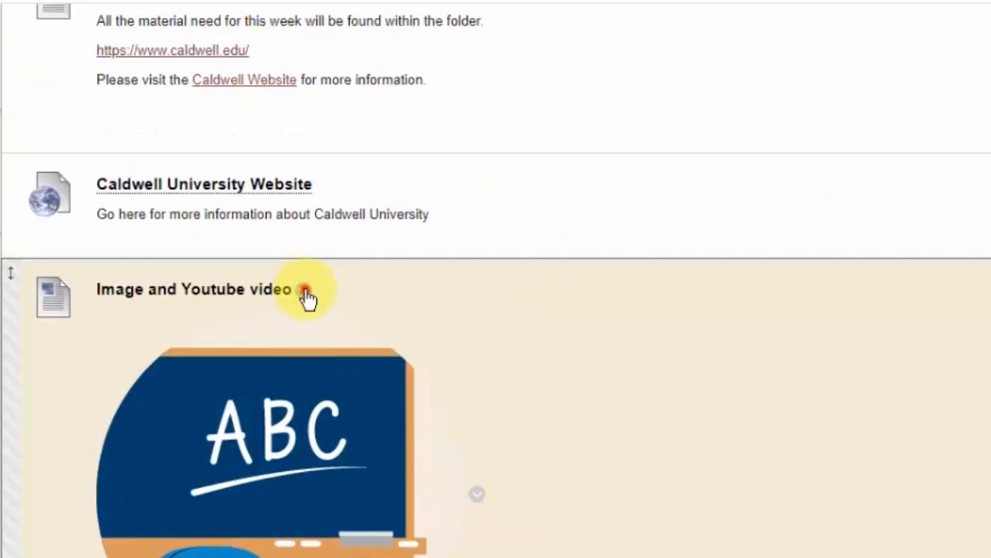
click(303, 289)
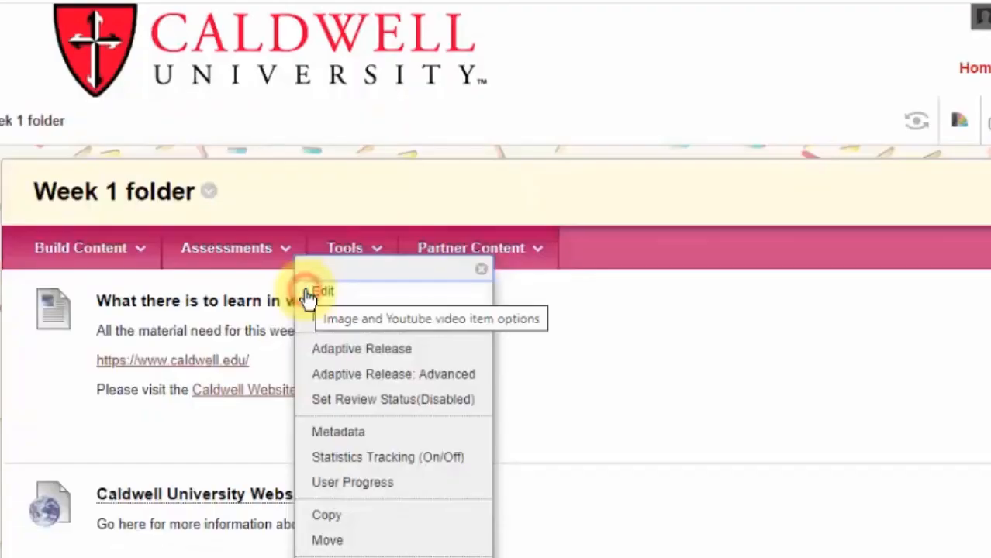
click(370, 304)
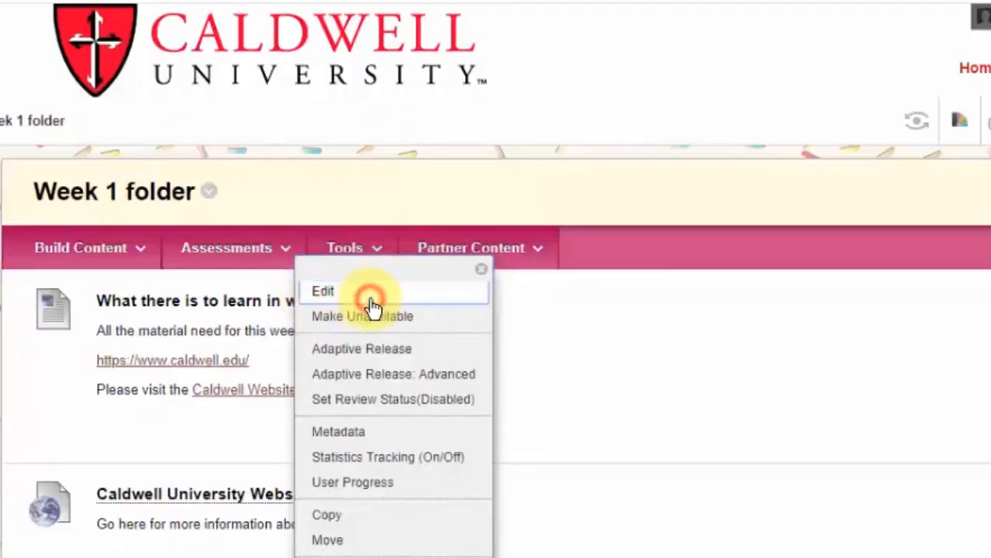
Step: Attach Demo file.docx from the Workshop folder to the item through its Attachments area
scroll(473, 474, down, 10)
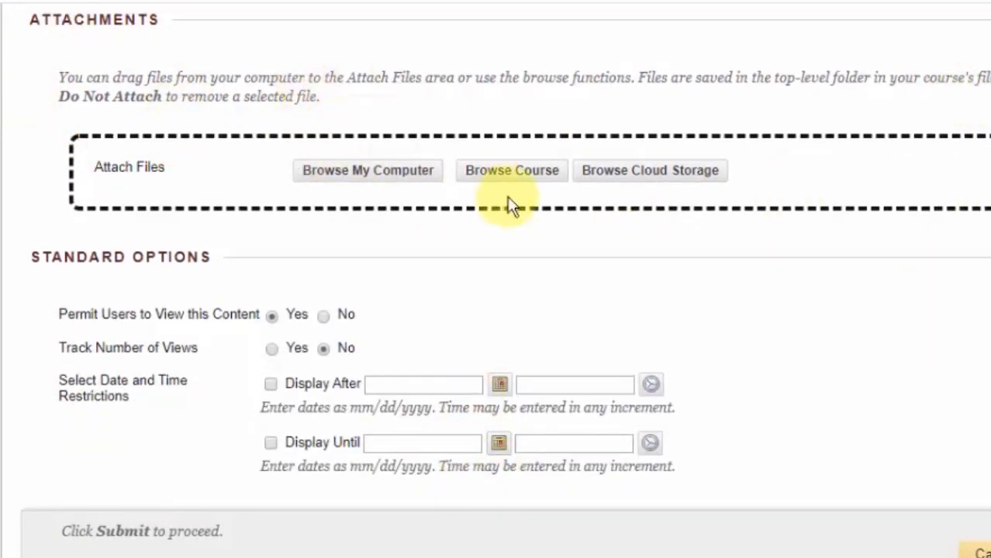
scroll(767, 504, up, 1)
scroll(767, 500, up, 1)
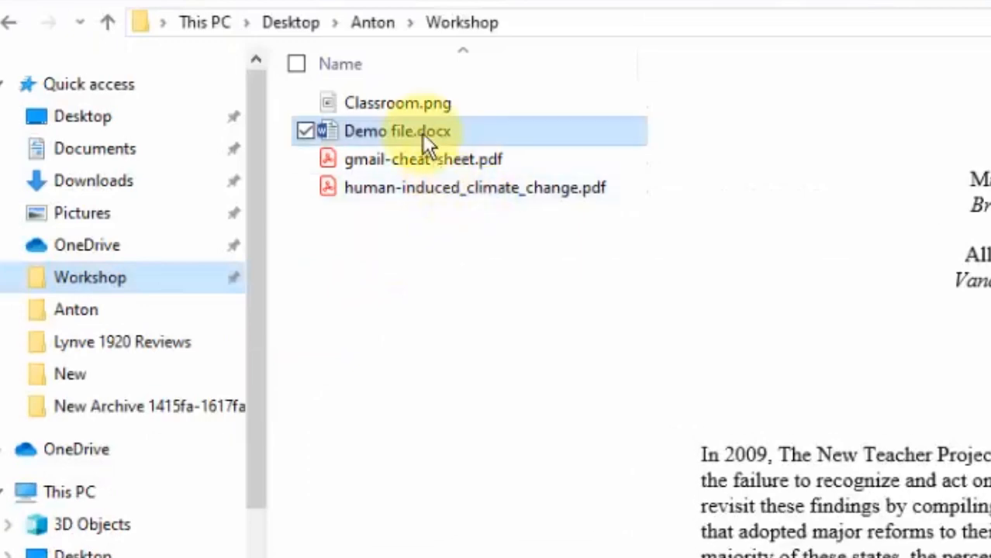
drag(405, 131, 24, 151)
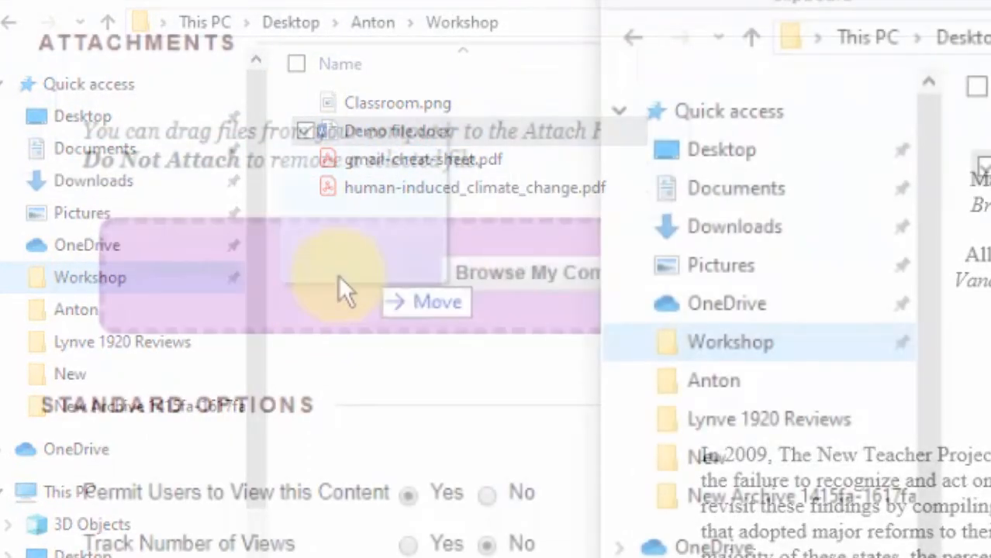
drag(338, 274, 887, 272)
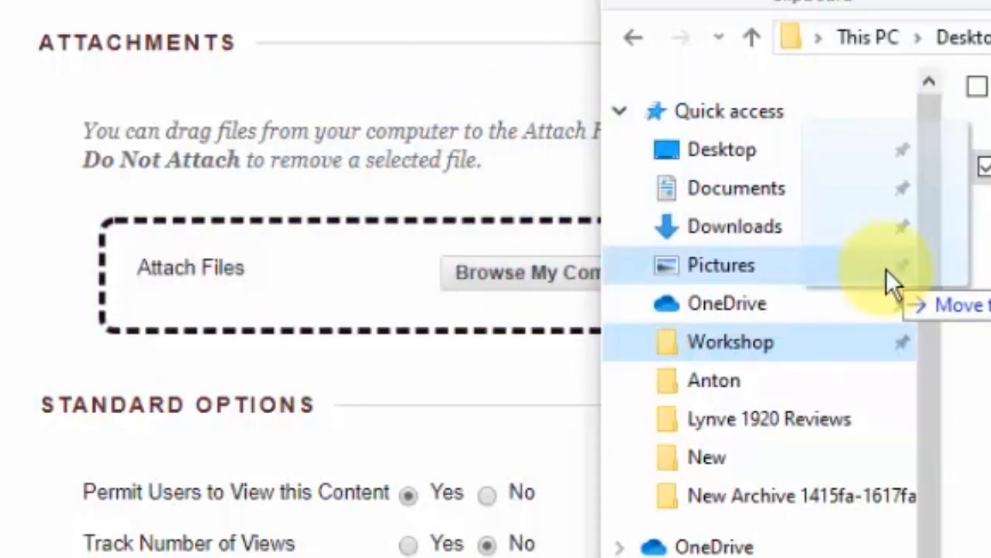
drag(886, 271, 389, 285)
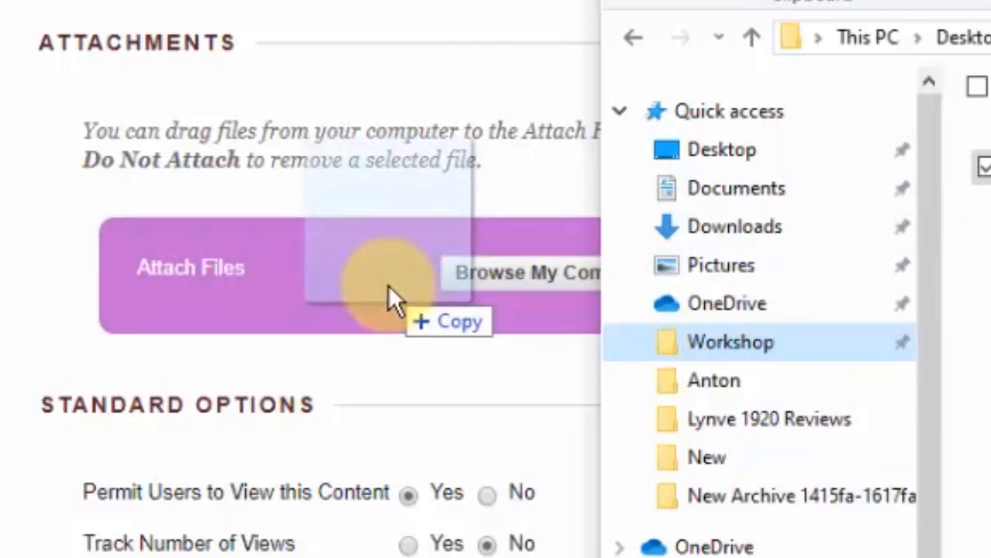
drag(388, 284, 388, 284)
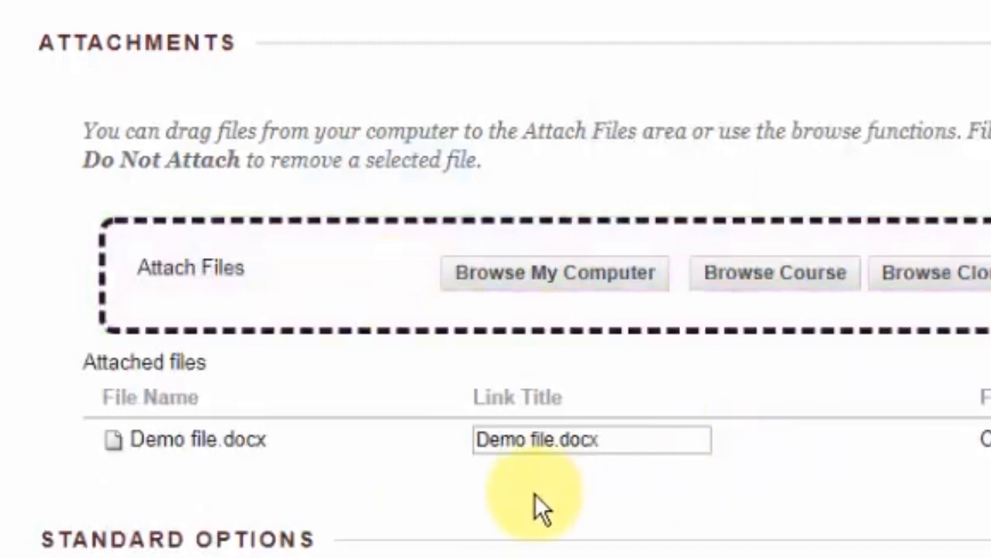
Step: Insert four blank lines between the Flickr URL and the YouTube video in the item's text
scroll(702, 473, up, 6)
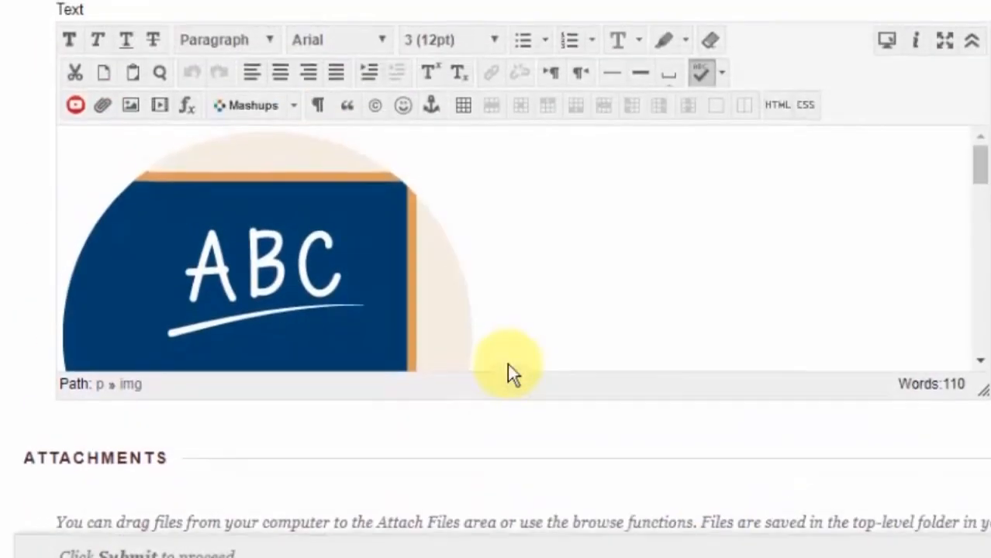
scroll(647, 261, down, 4)
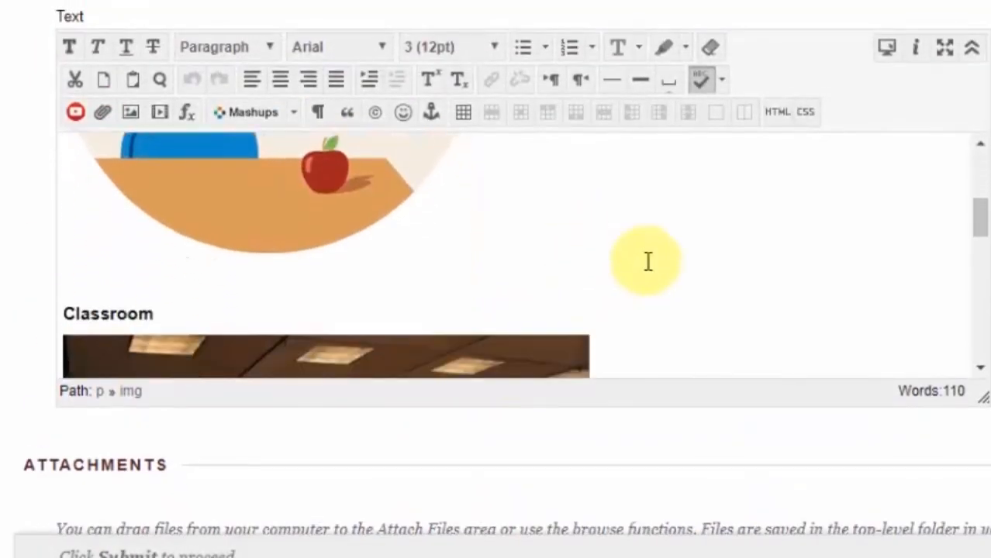
scroll(648, 262, down, 1)
scroll(525, 217, down, 1)
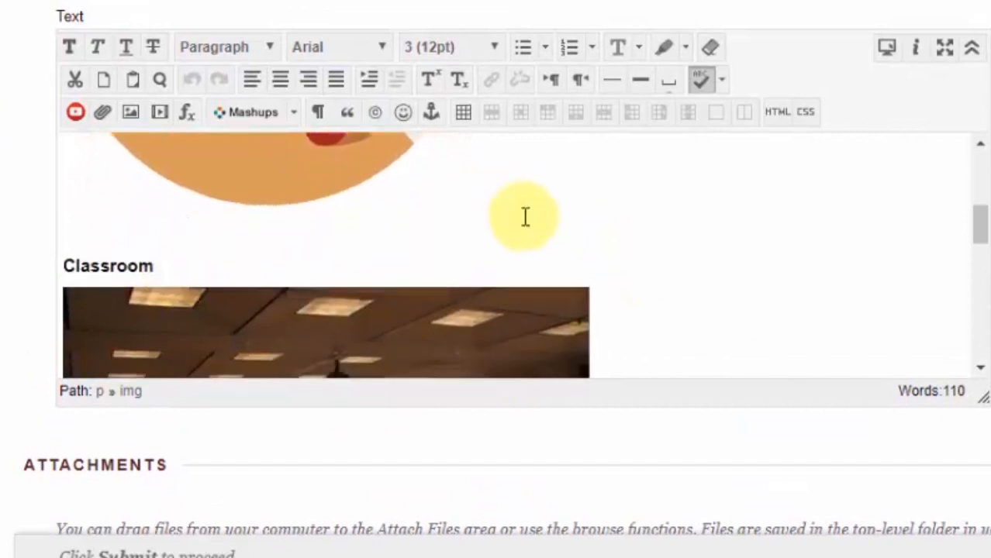
scroll(525, 217, down, 7)
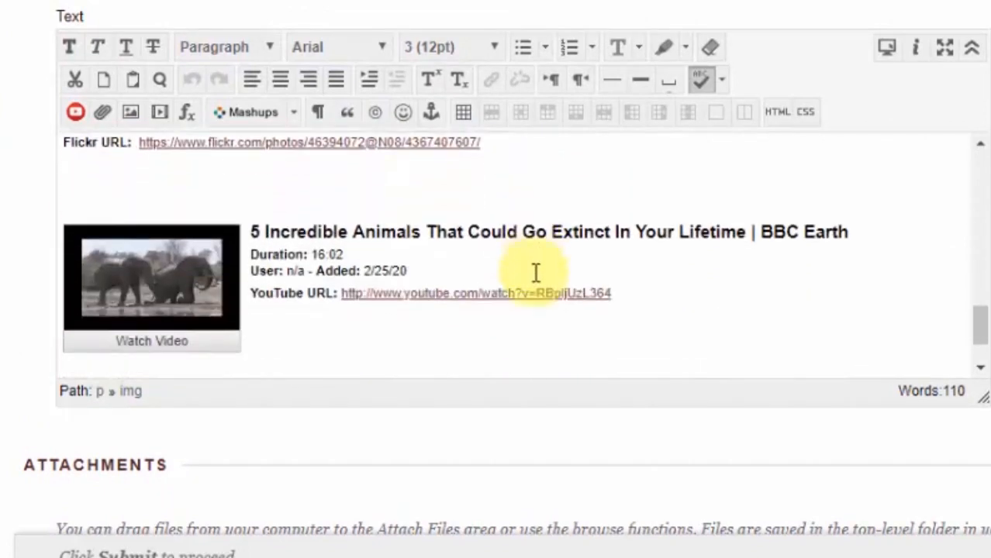
click(331, 186)
key(Return)
key(Return)
key(Return)
key(Return)
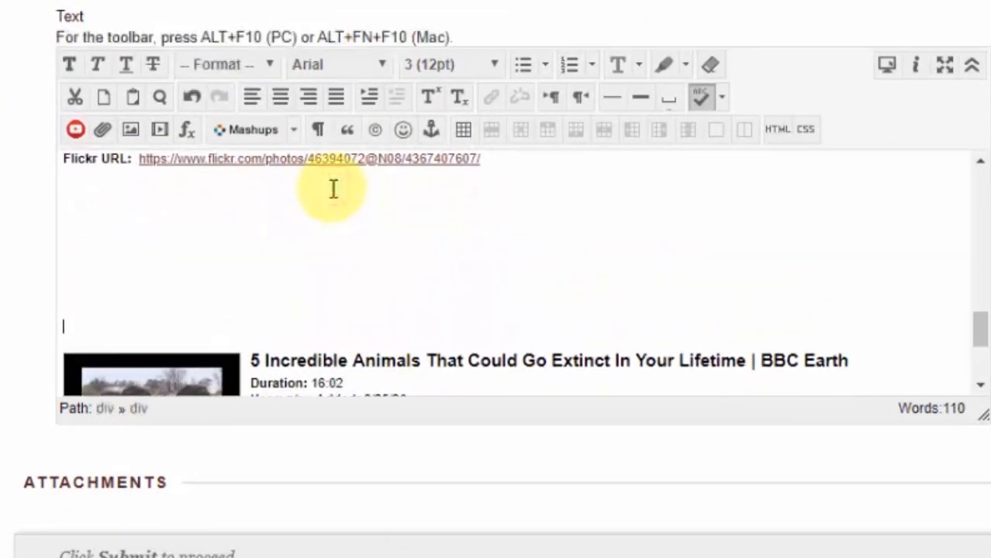
Step: Write "Please read the following document:" on an empty line above the YouTube video
click(89, 254)
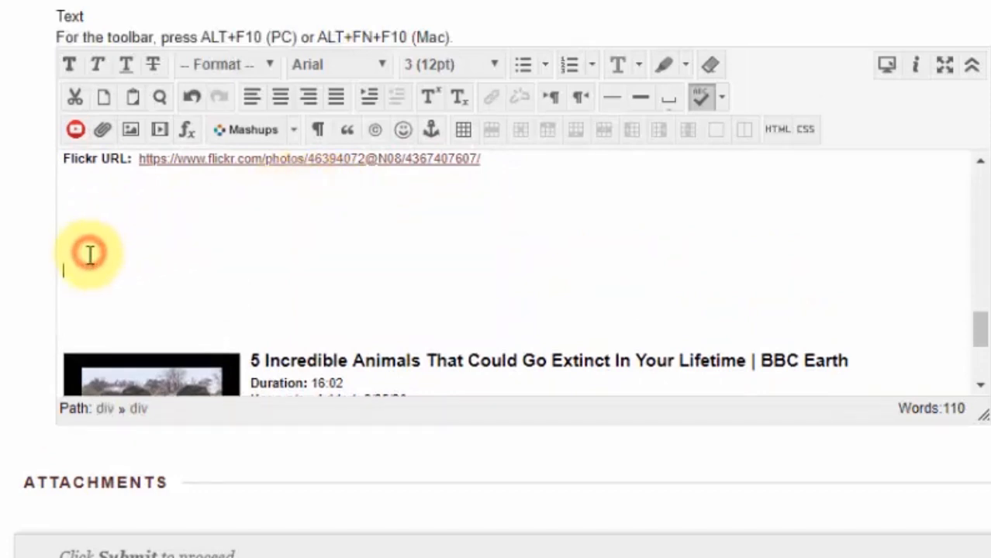
click(77, 243)
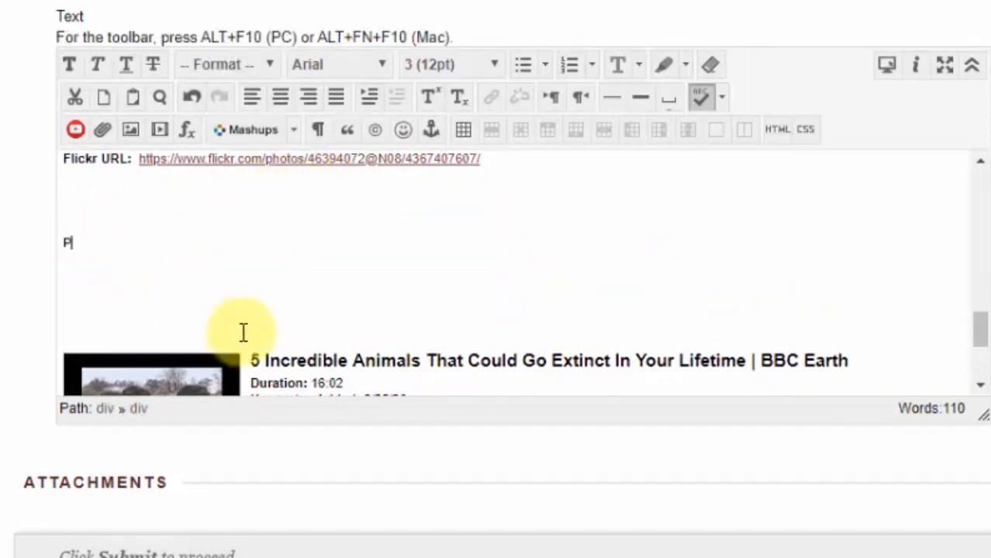
text(Please read t)
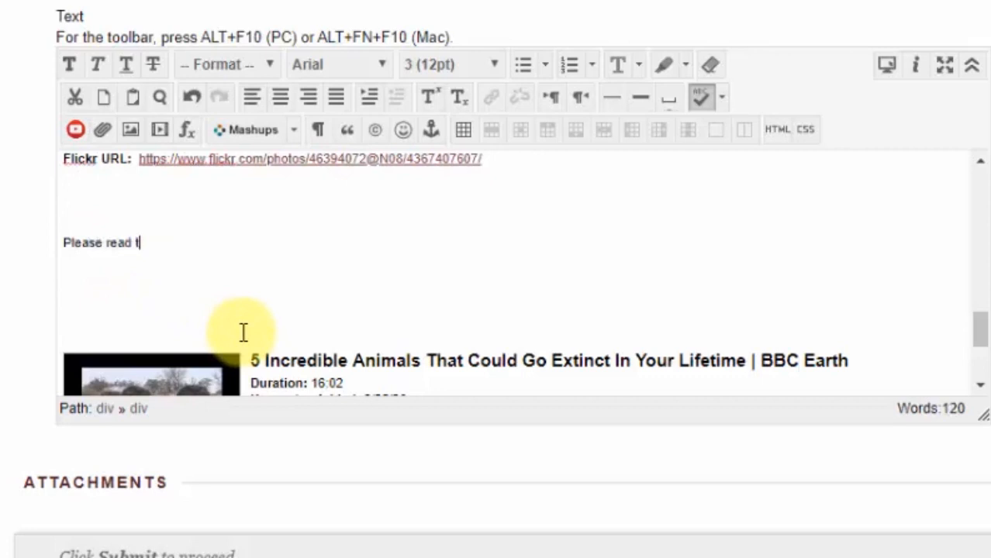
text(he following document:)
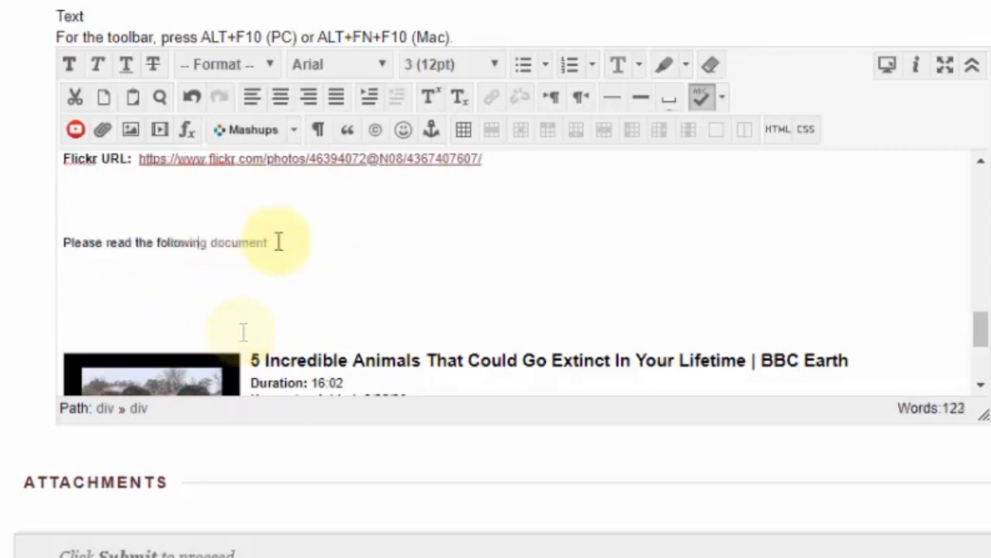
Step: Start a content link after the sentence, using Demo file.docx from the computer's Workshop folder
click(101, 130)
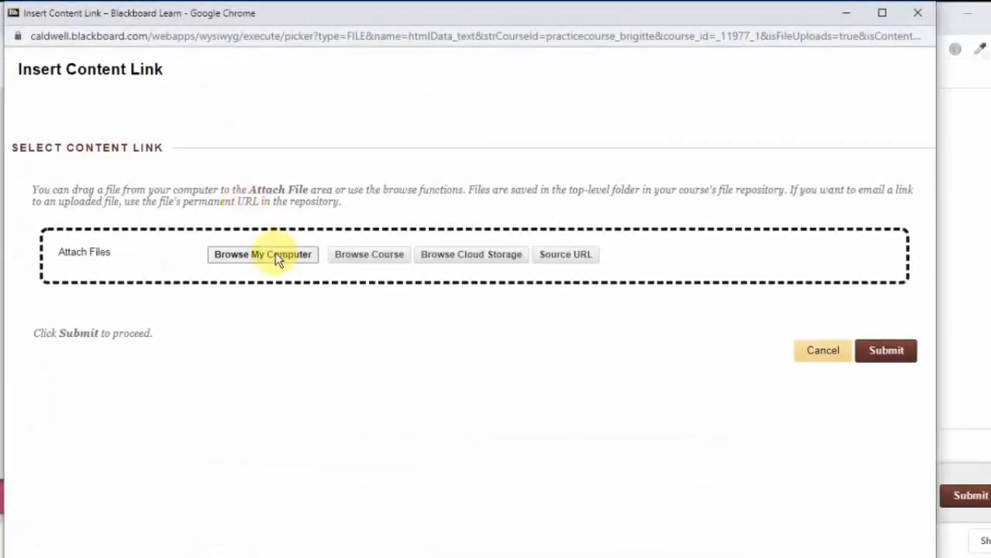
click(275, 255)
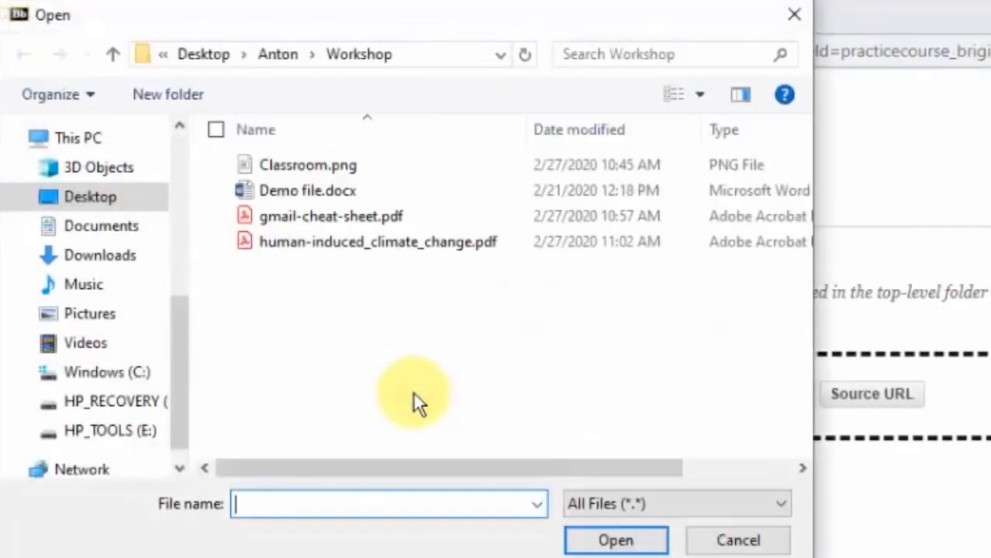
click(337, 194)
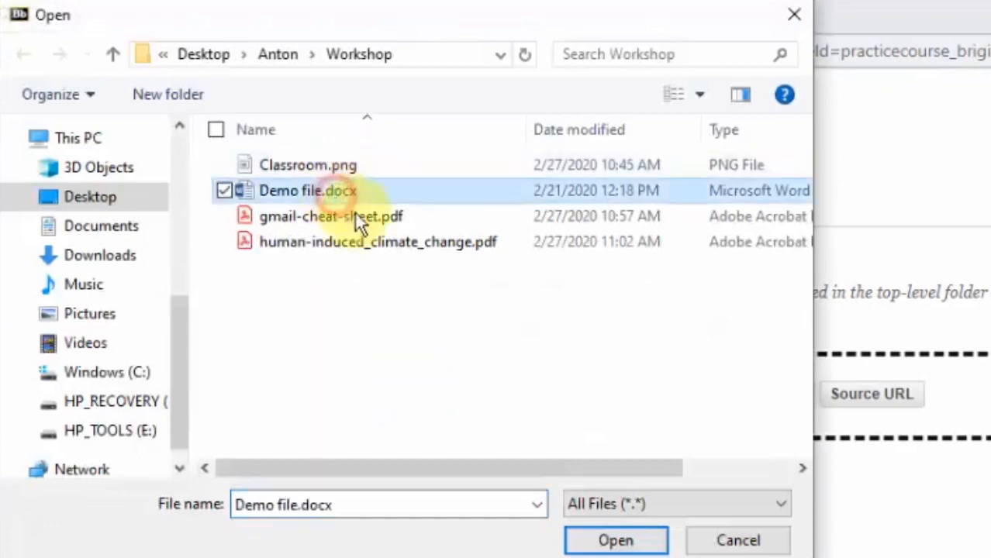
click(616, 540)
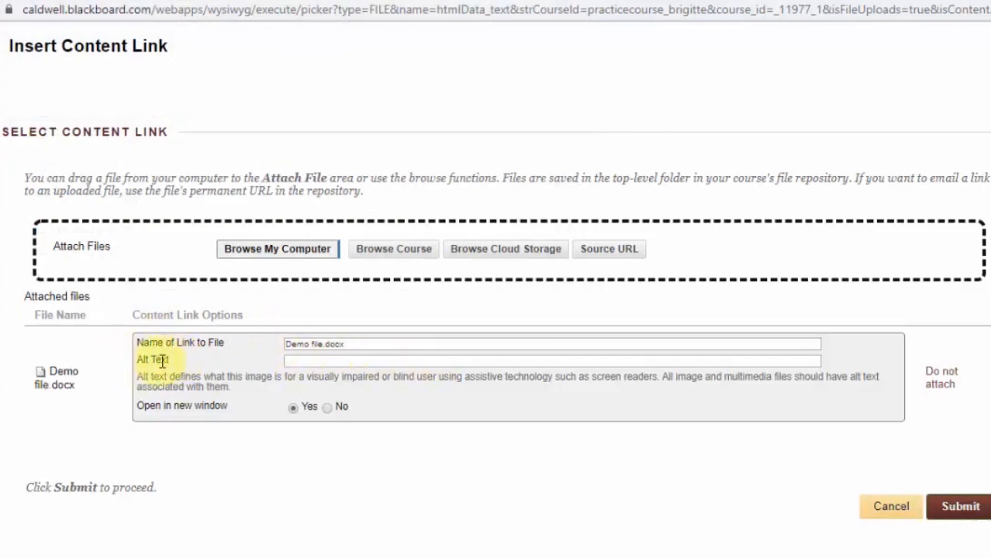
Step: Set the file link's alt text to "week 1 document" and submit both the link and the edited item
click(303, 361)
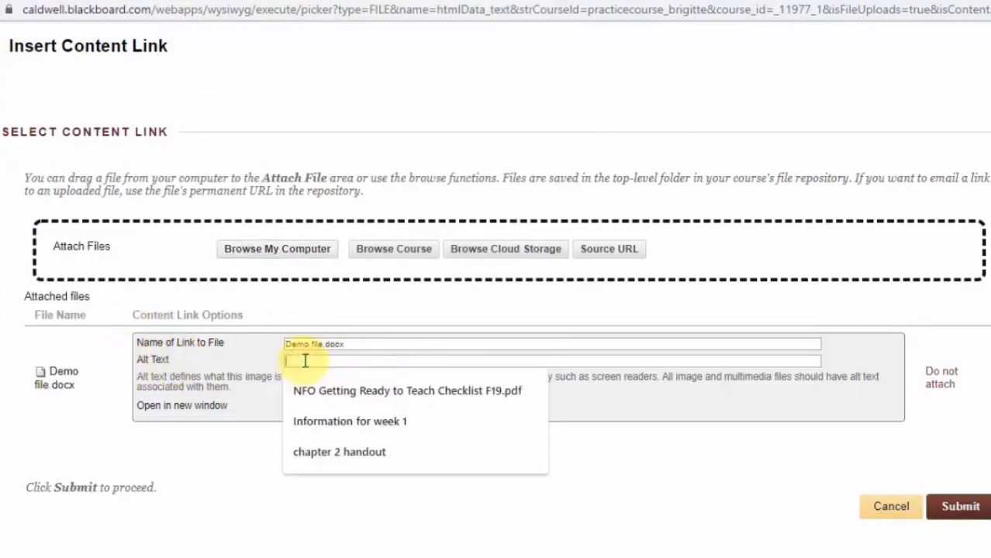
text(week 1 document)
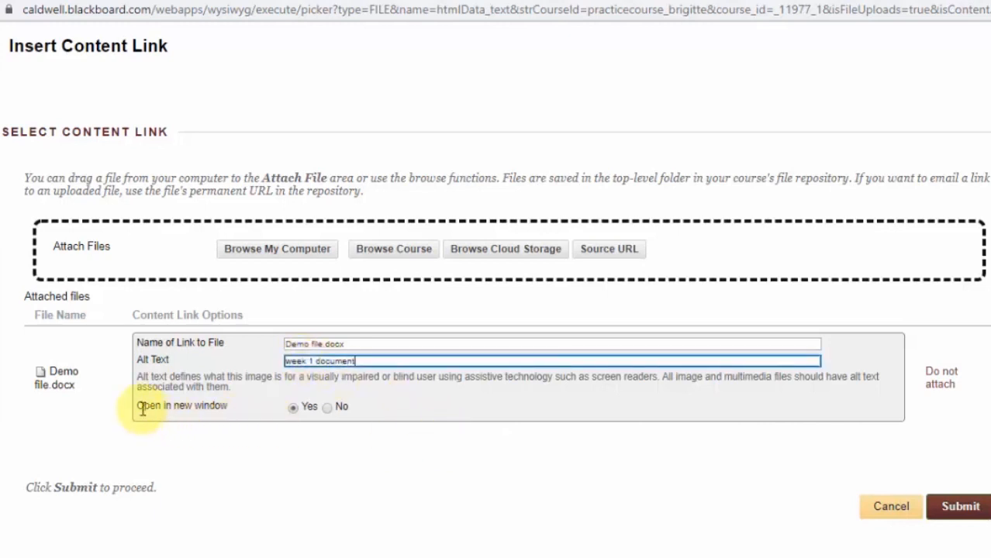
drag(139, 414, 224, 411)
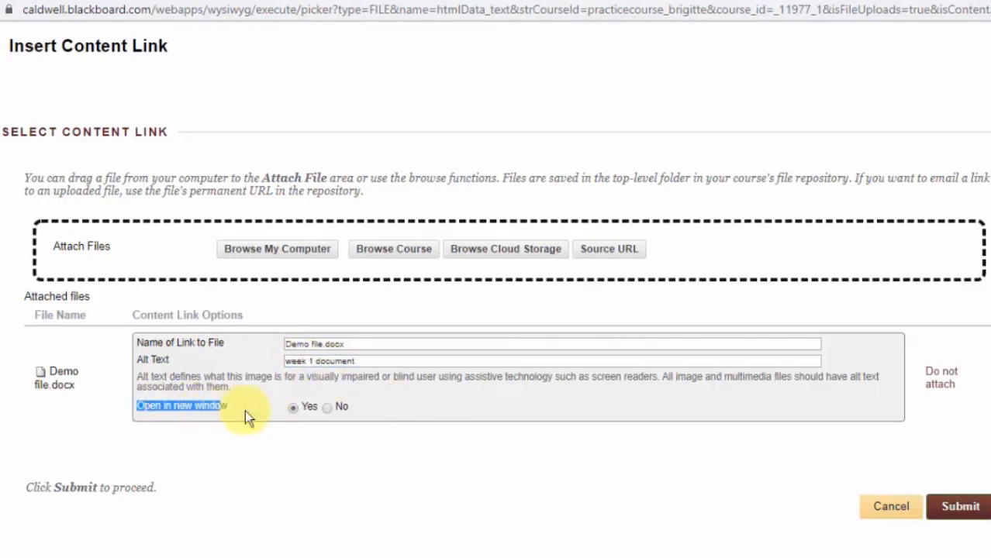
click(954, 513)
click(943, 238)
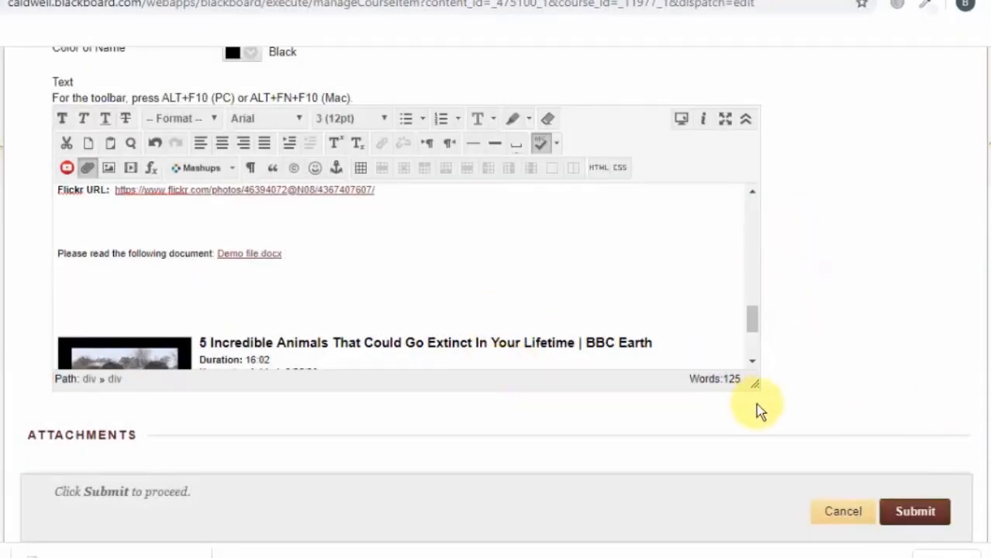
click(922, 518)
click(918, 513)
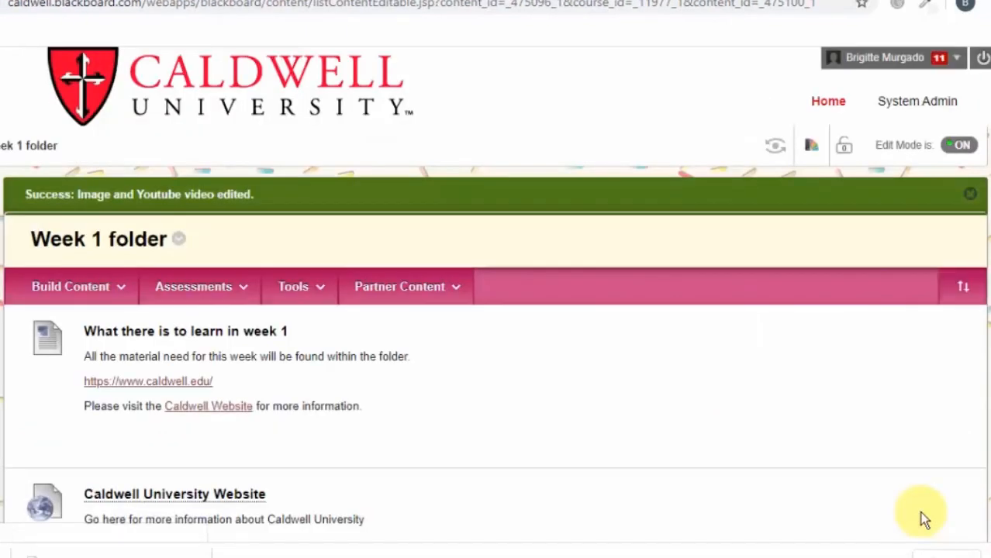
Step: Examine the attached file beneath the "Image and Youtube video" title and the document link placed above the YouTube video
scroll(478, 396, down, 5)
scroll(477, 392, down, 3)
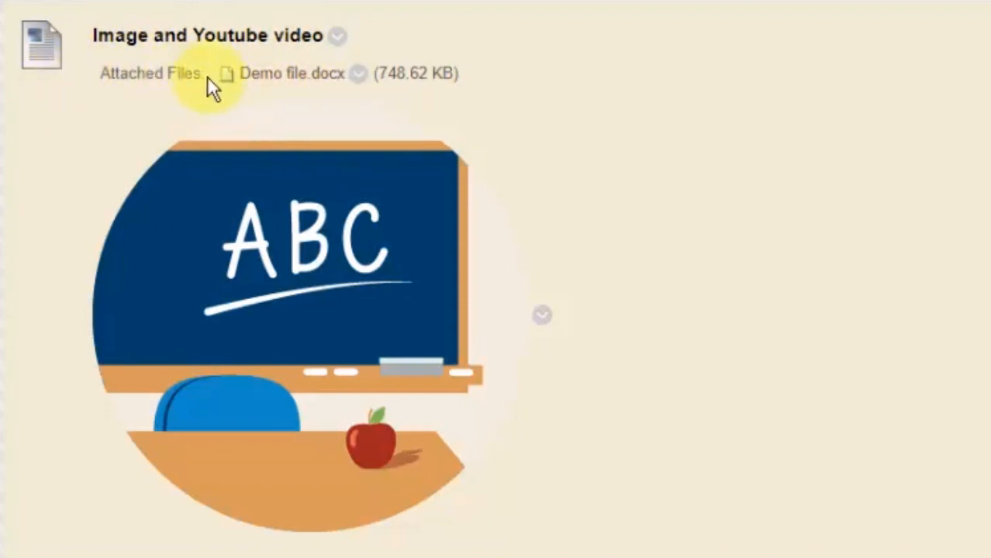
scroll(600, 312, down, 5)
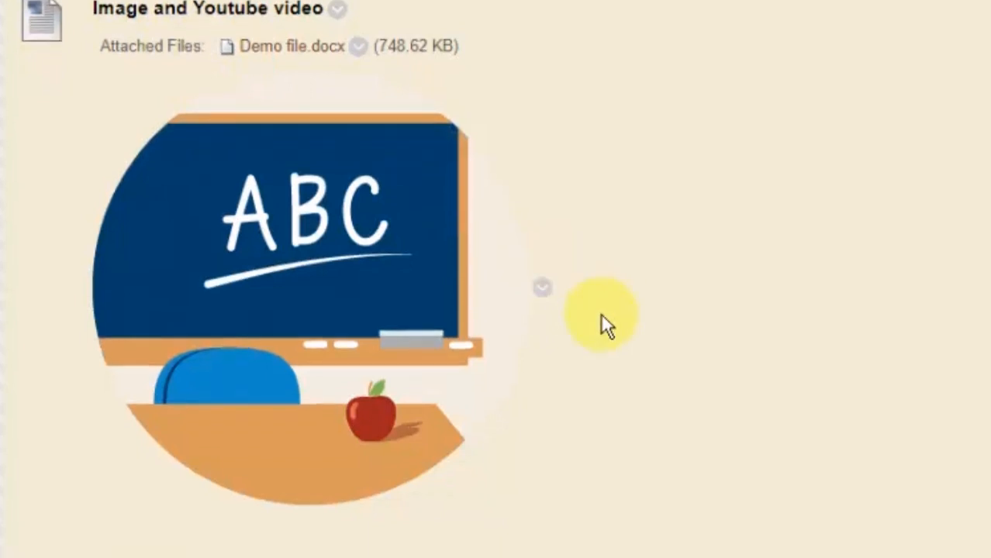
scroll(601, 315, down, 6)
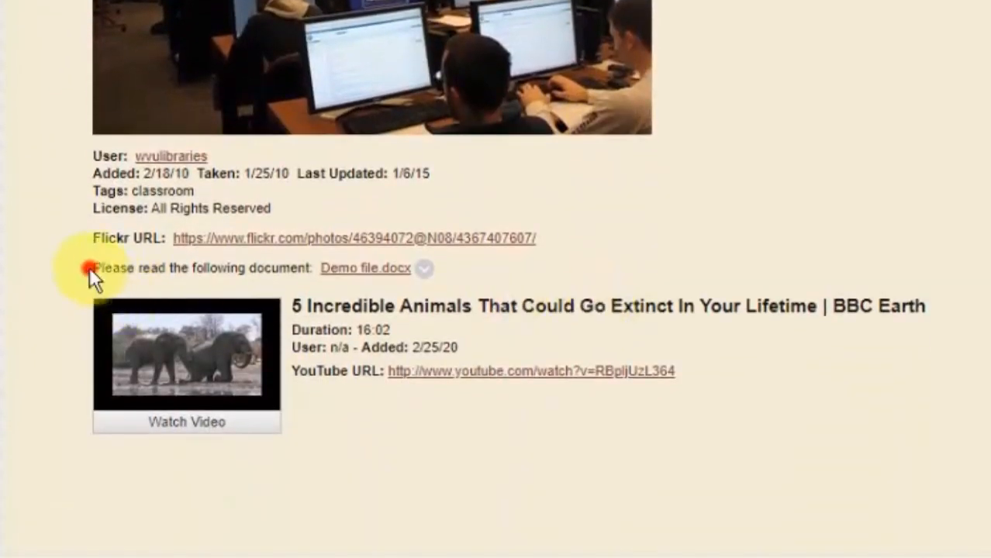
drag(90, 267, 307, 270)
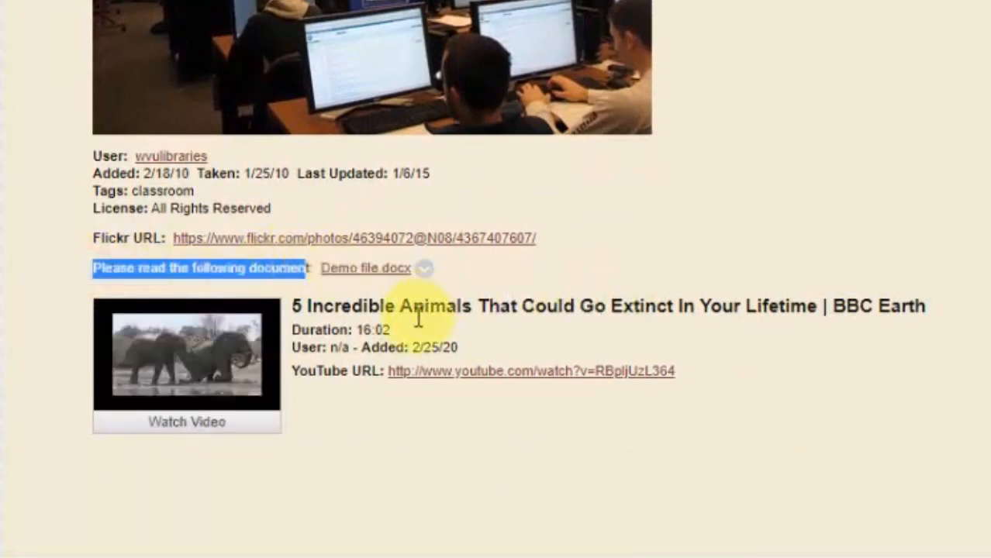
click(577, 265)
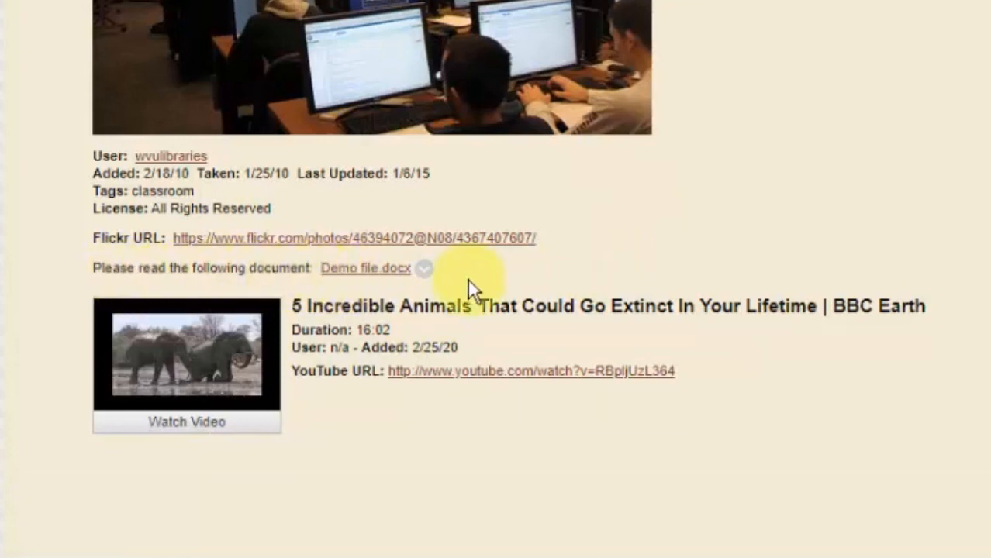
drag(447, 268, 640, 289)
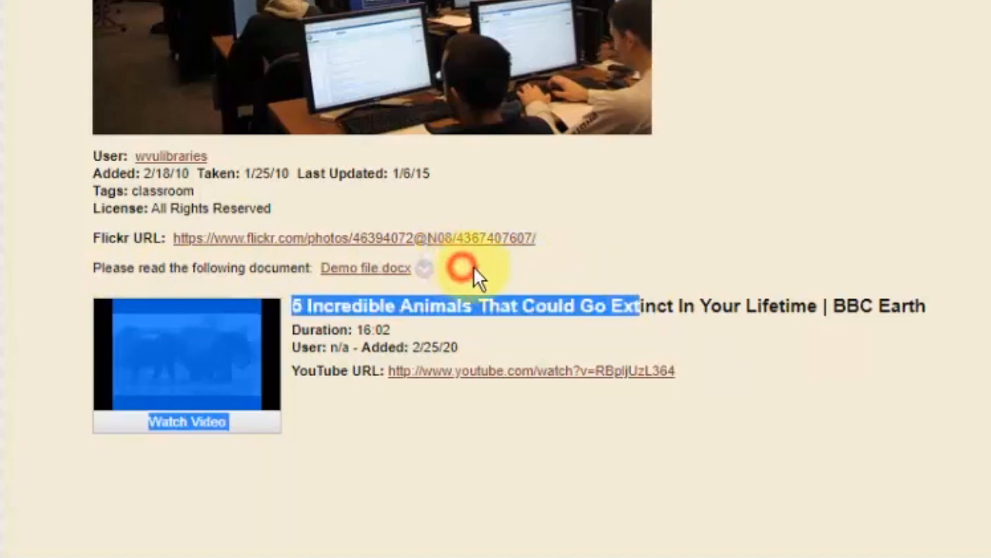
click(720, 203)
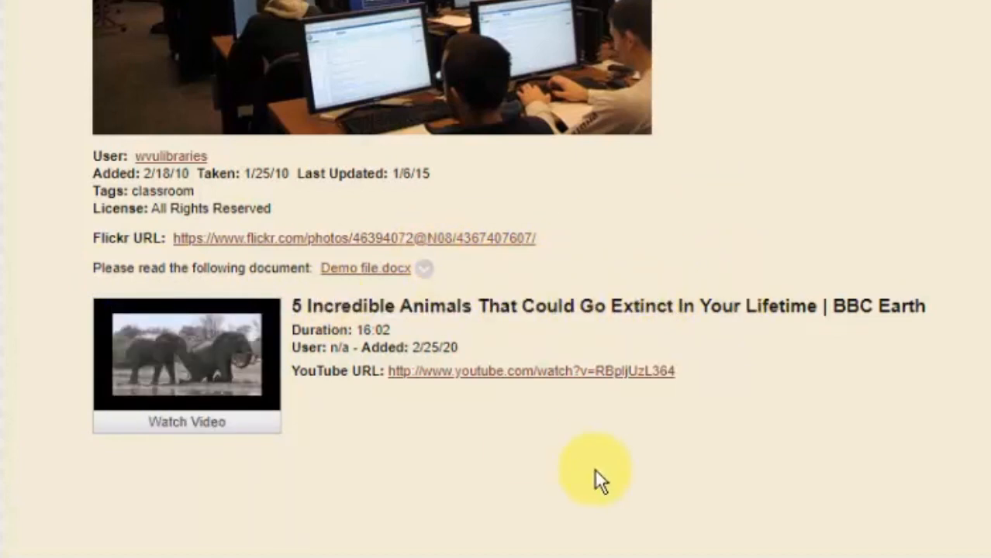
Step: Download Demo file.docx from the in-text link above the YouTube video, and try the attached file link beneath the item title
scroll(597, 417, up, 3)
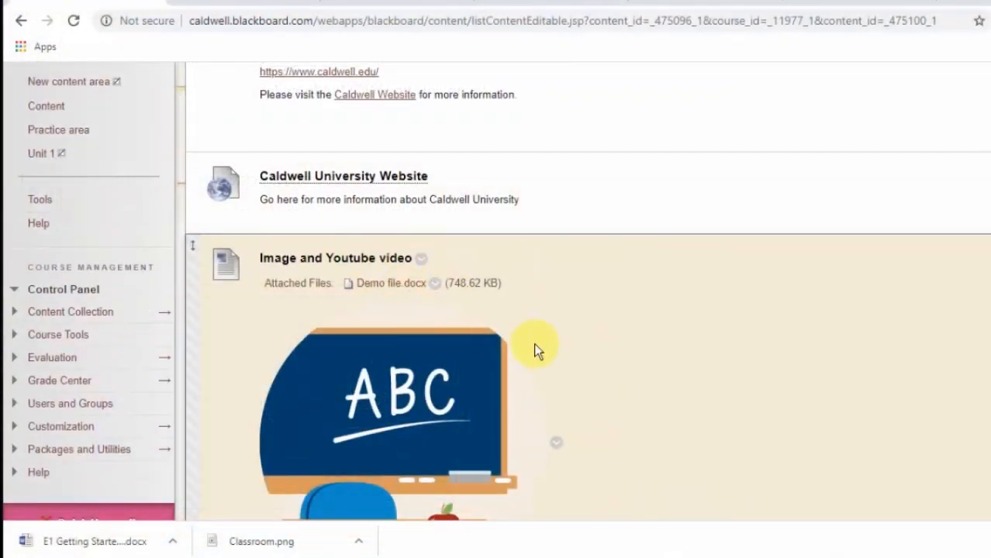
scroll(535, 346, down, 3)
scroll(547, 388, down, 5)
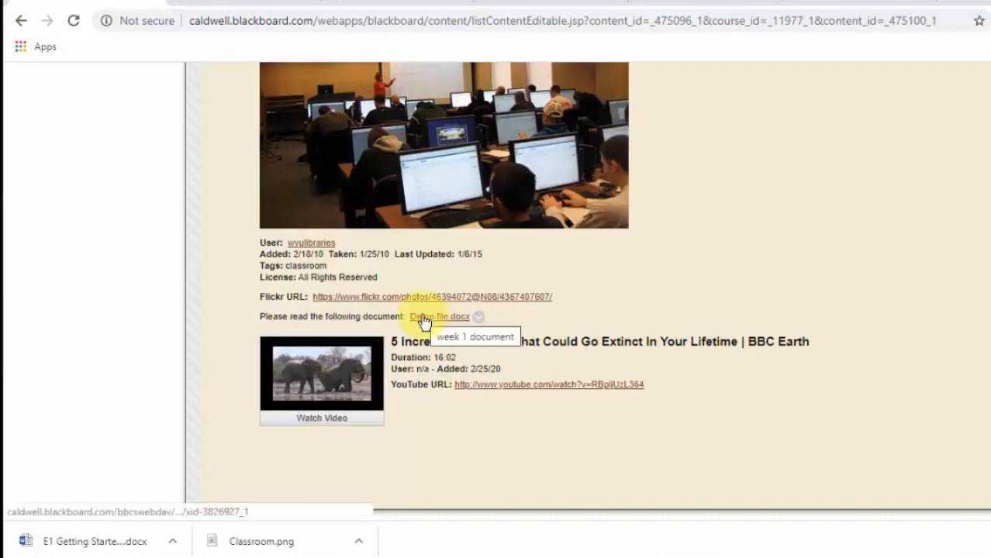
click(423, 323)
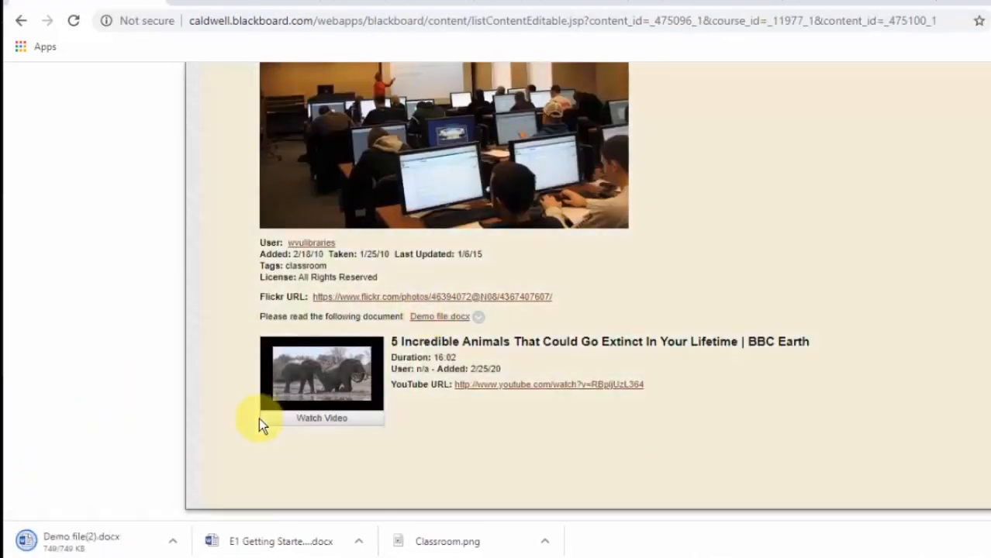
scroll(259, 418, up, 5)
scroll(258, 423, up, 10)
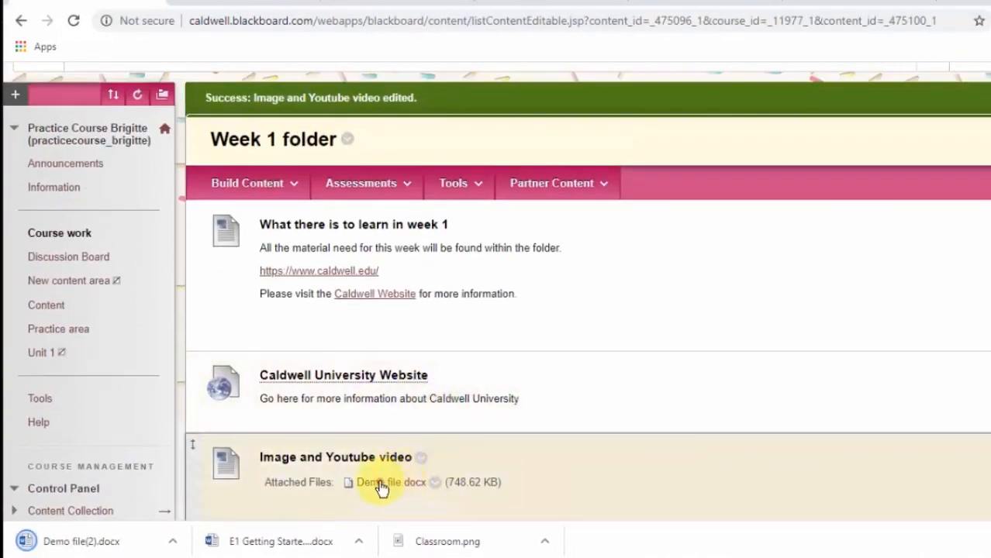
click(380, 487)
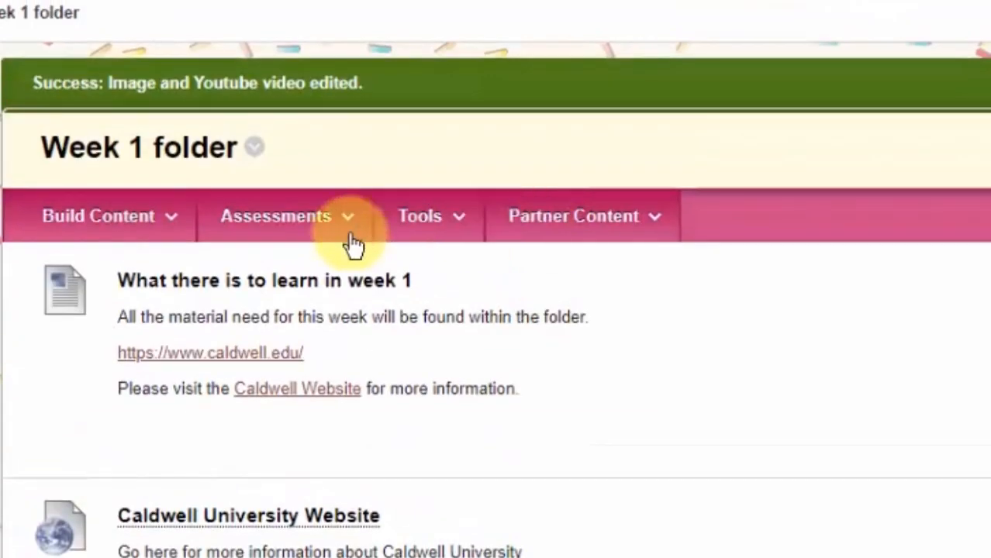
Step: Start a new File content item in the Week 1 folder, using gmail-cheat-sheet.pdf from the computer's Workshop folder
click(99, 221)
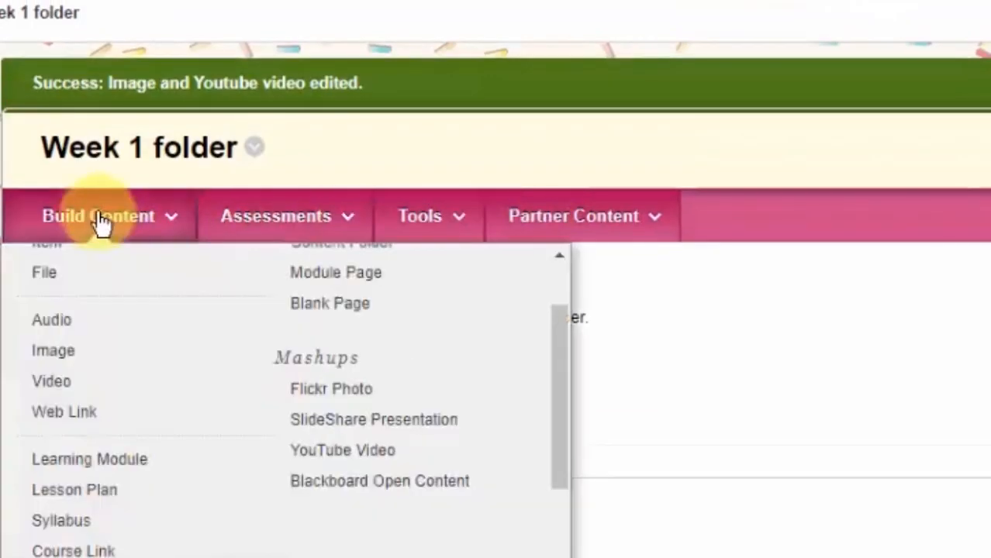
click(27, 285)
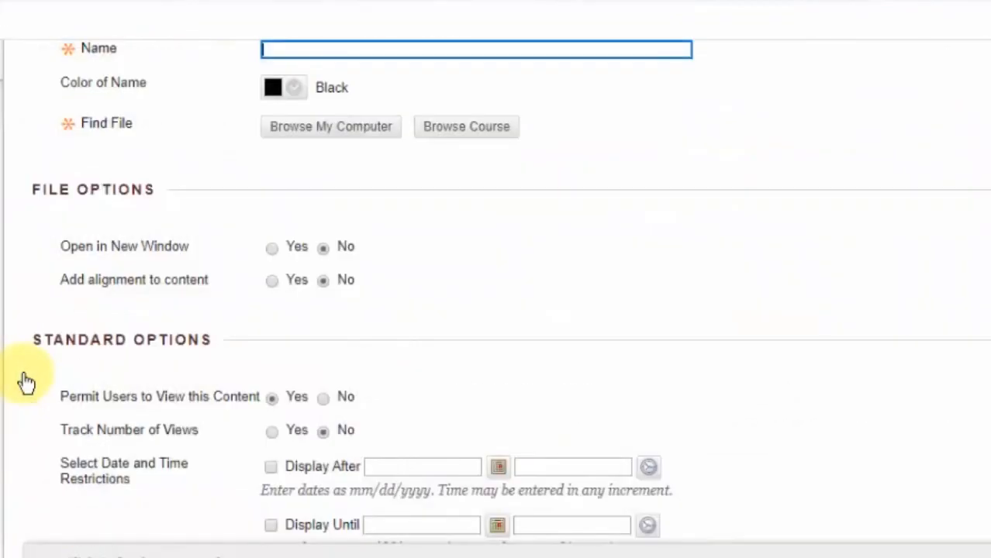
scroll(420, 328, up, 5)
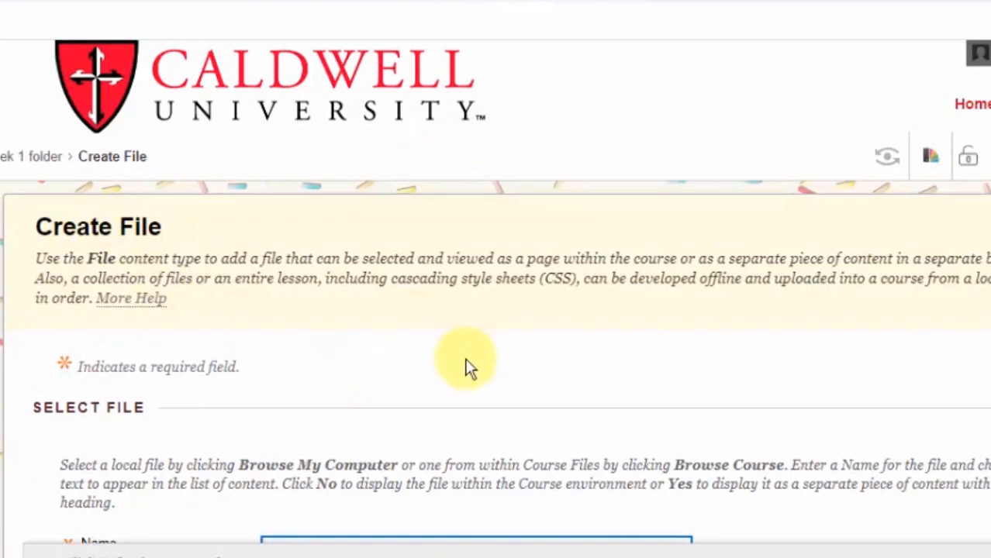
scroll(466, 370, down, 1)
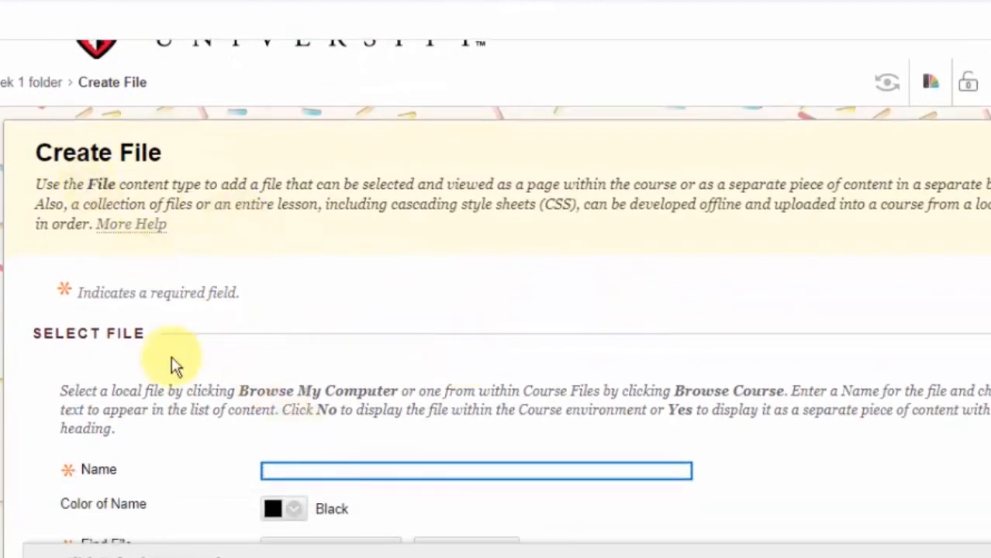
scroll(183, 380, down, 3)
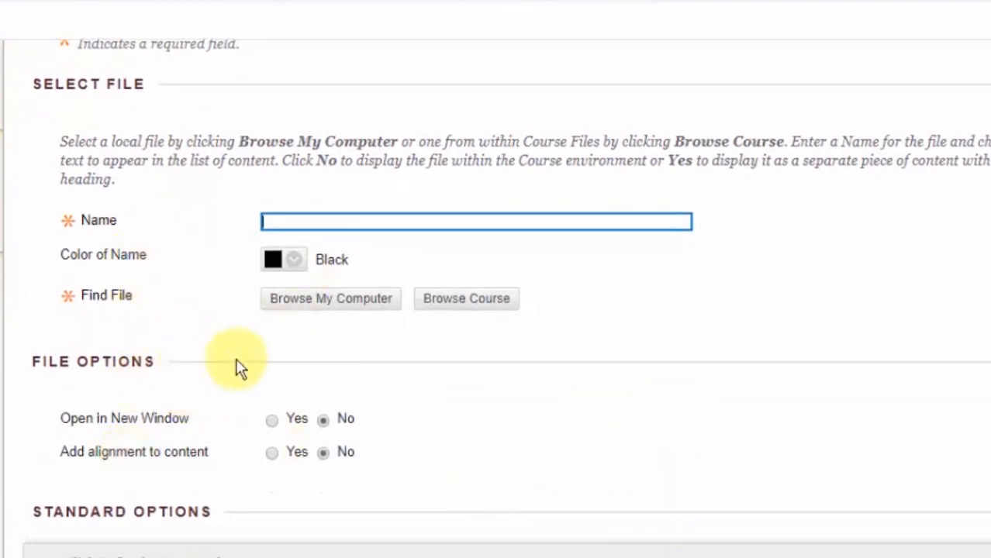
scroll(529, 452, down, 1)
scroll(529, 452, down, 1)
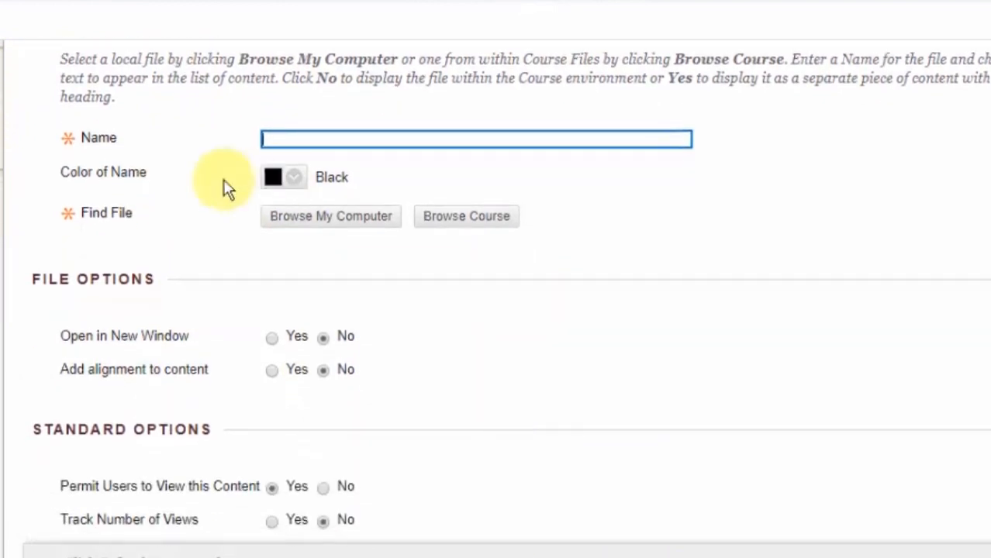
click(266, 142)
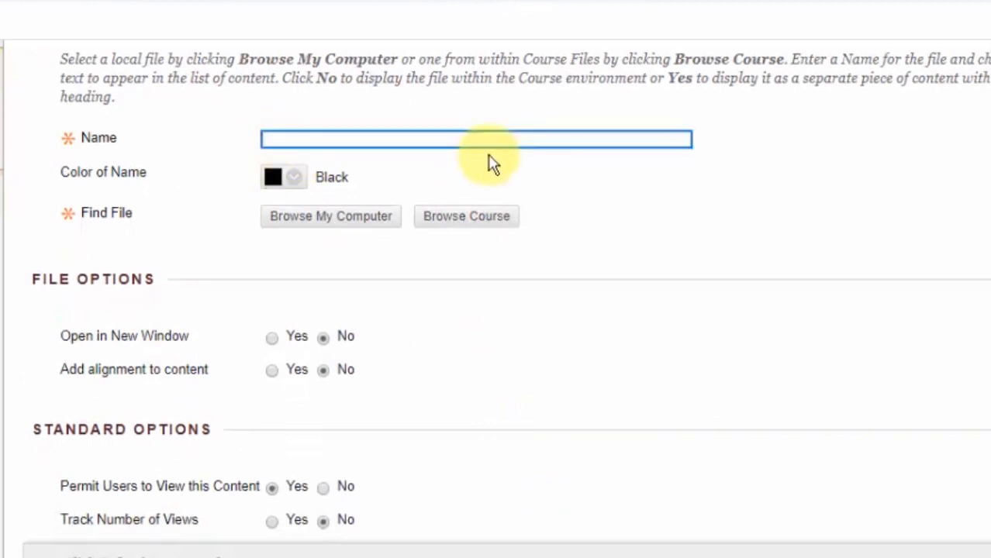
click(316, 223)
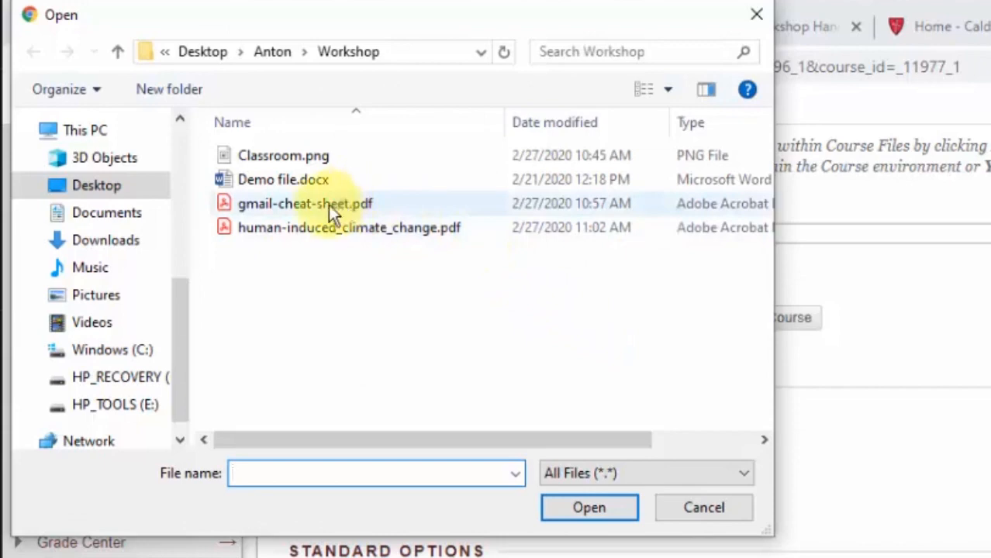
click(327, 206)
click(572, 510)
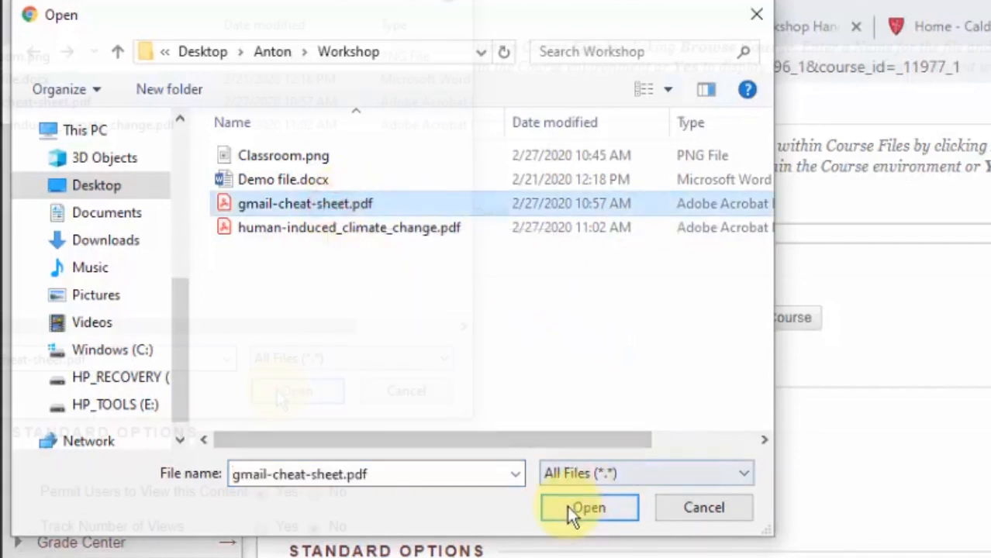
Step: Name the file item "Gmail PDF" and set it to open in a new window
click(300, 132)
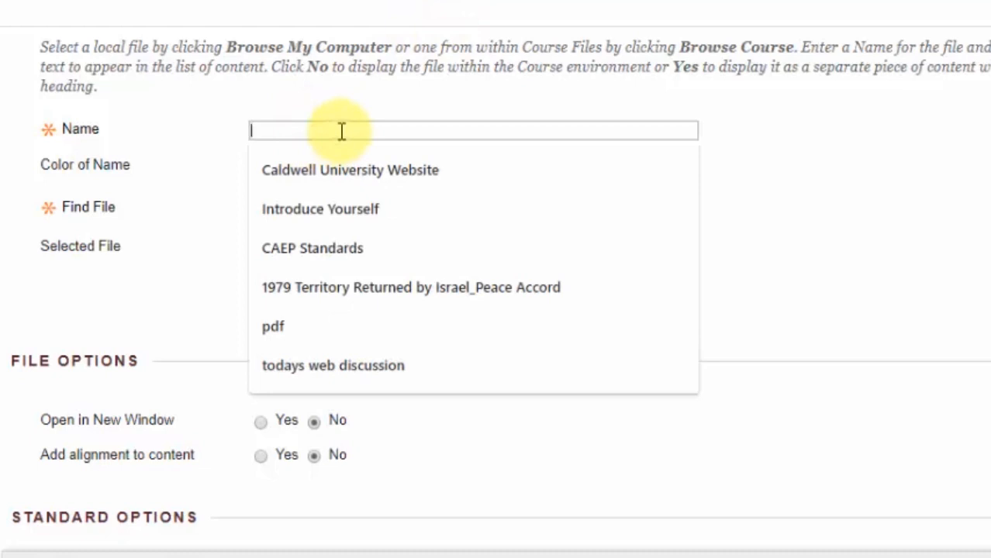
text(Gmail PDF)
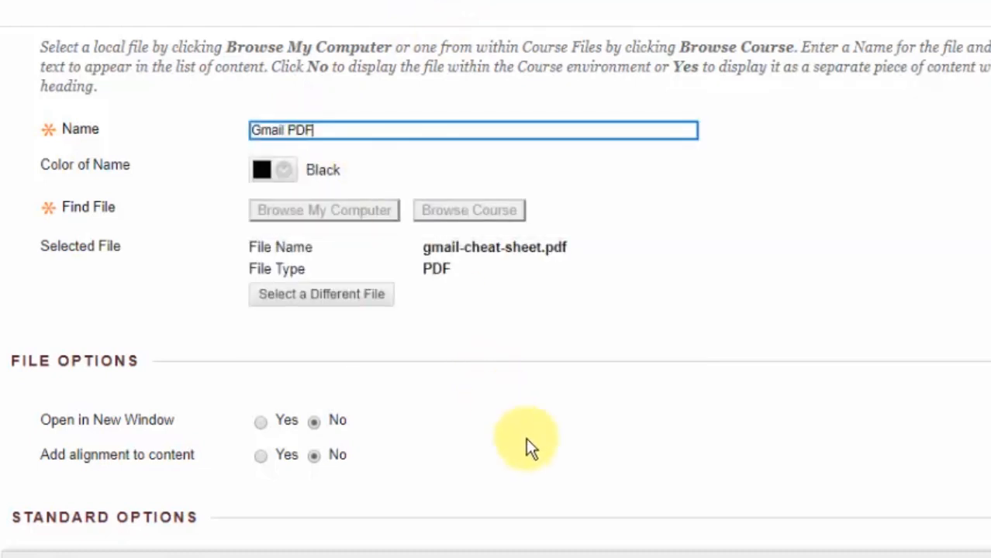
scroll(526, 438, down, 3)
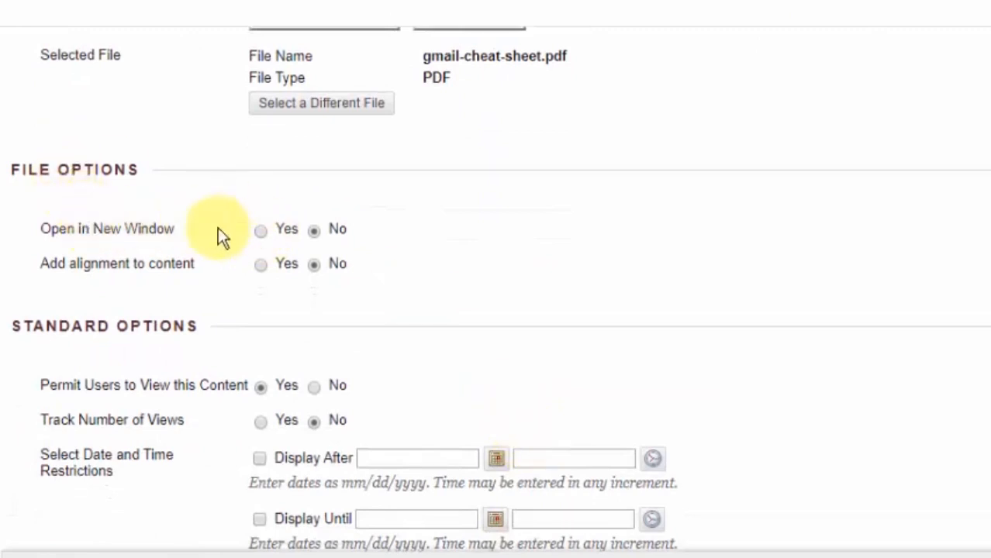
click(259, 230)
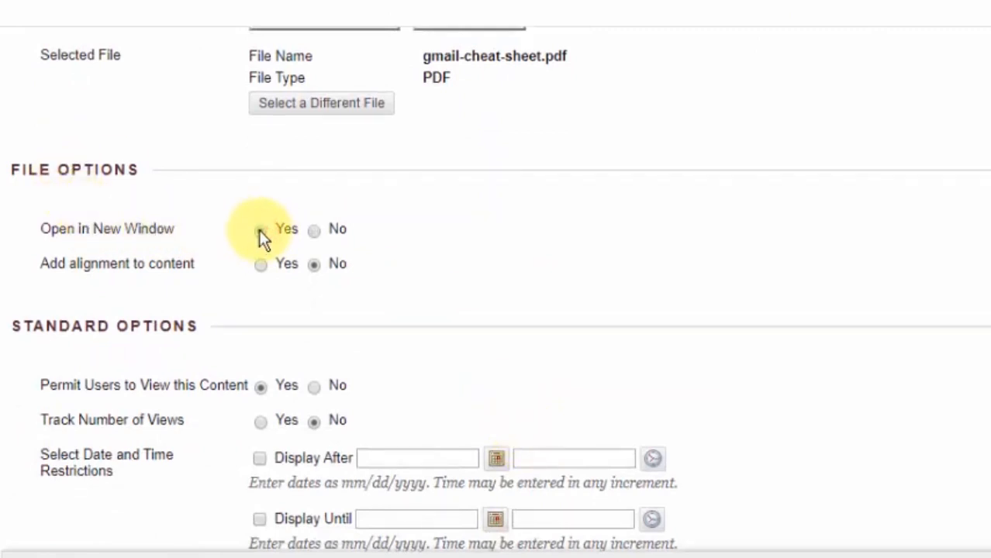
scroll(485, 365, down, 2)
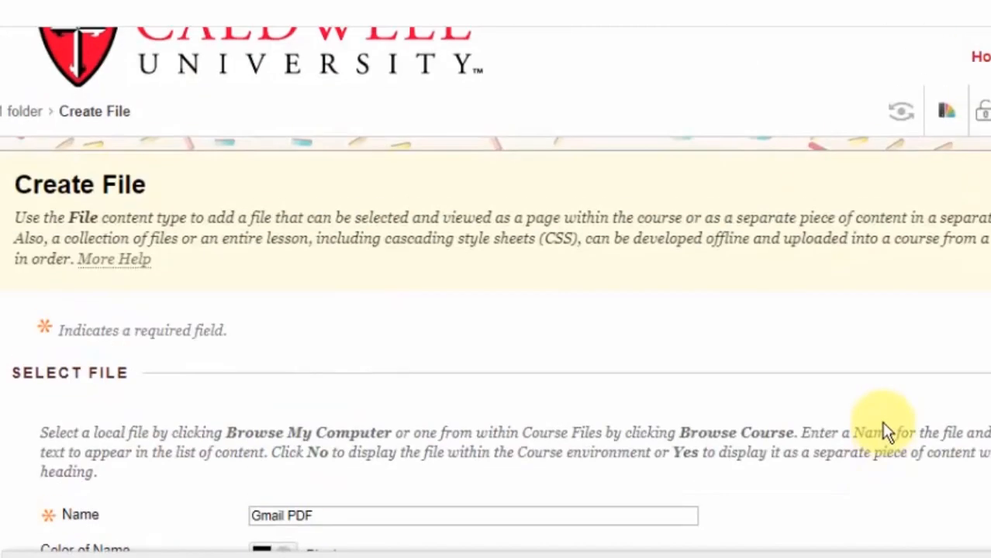
Step: Submit the Gmail PDF file item to add it to the Week 1 folder
scroll(882, 427, down, 3)
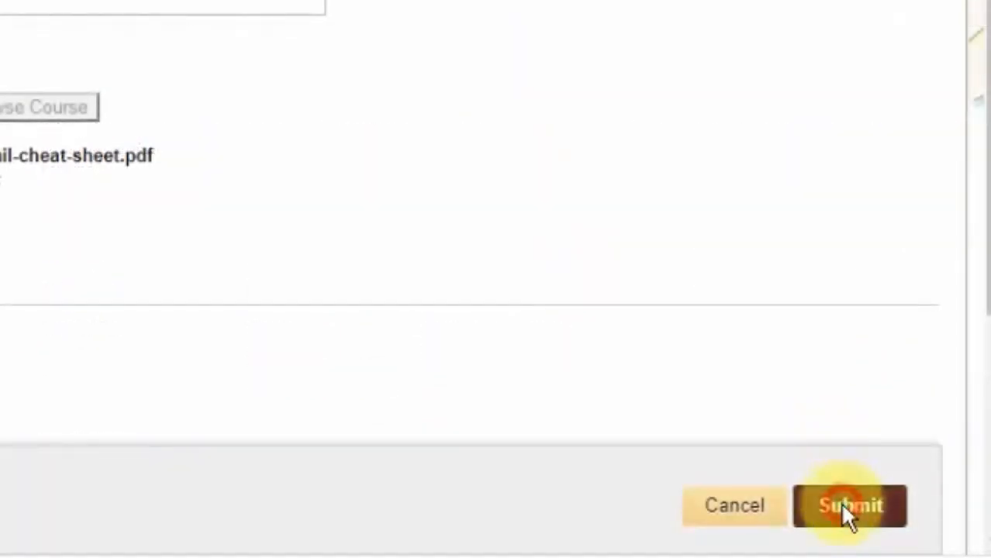
click(845, 508)
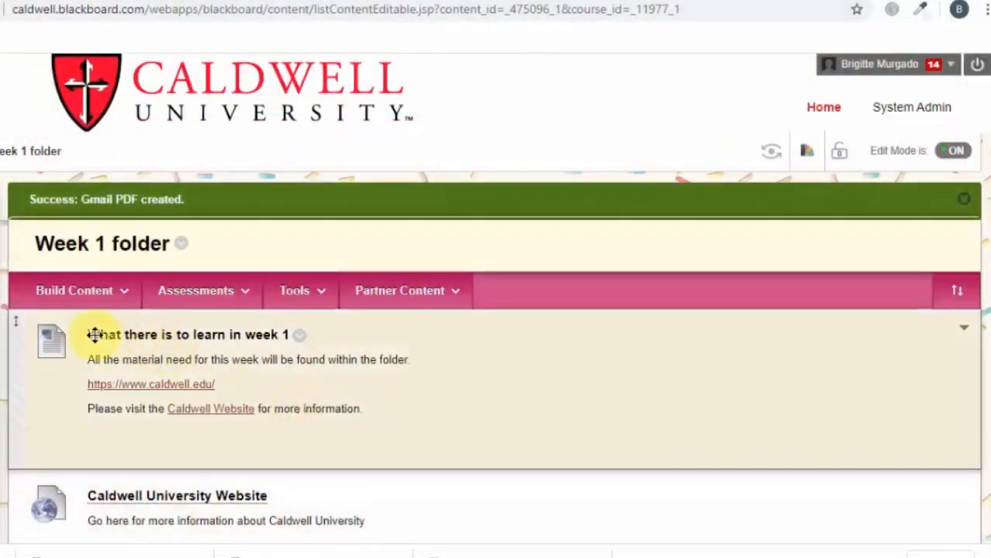
Step: Start a new file item in the Week 1 folder and attach Demo file.docx from the computer's desktop
click(68, 290)
click(42, 387)
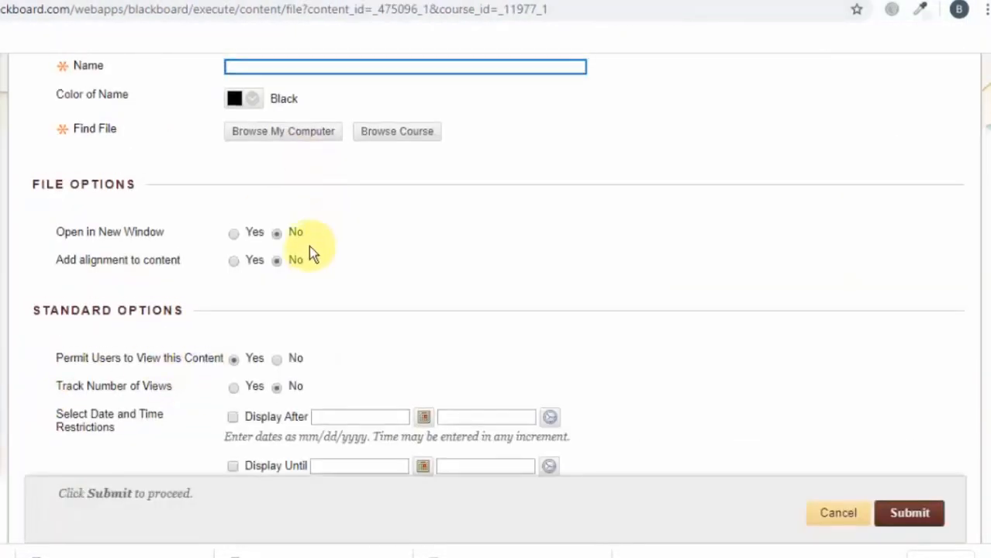
scroll(308, 246, up, 1)
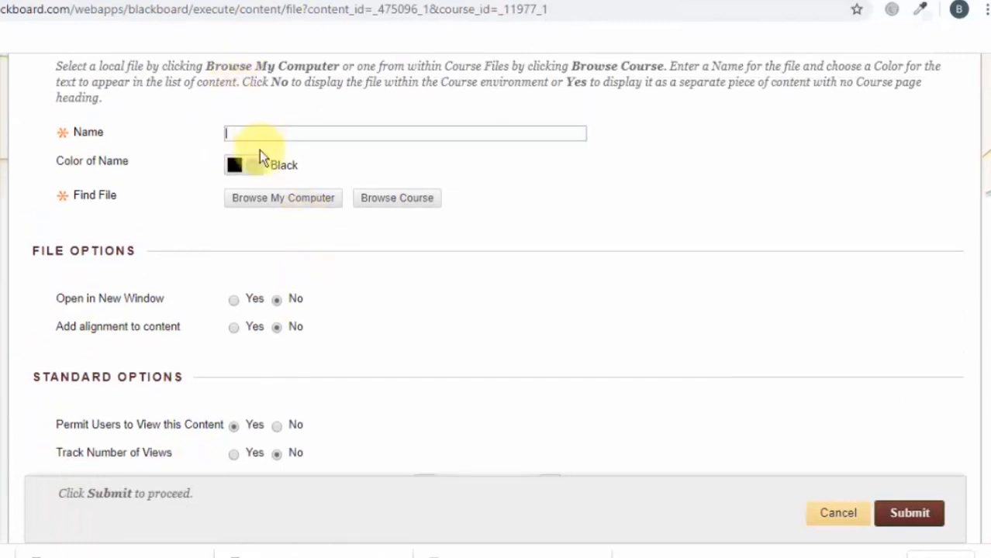
click(273, 195)
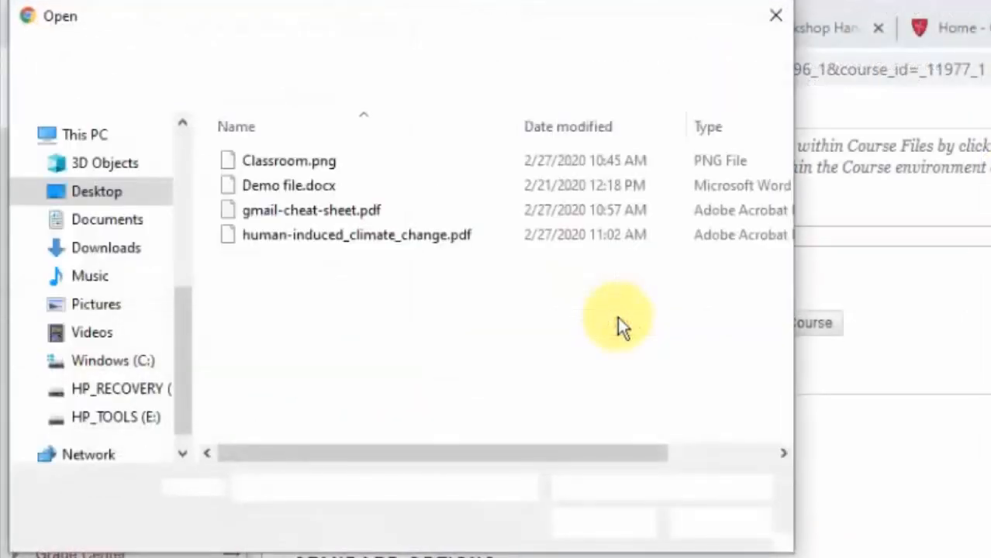
click(294, 186)
click(629, 532)
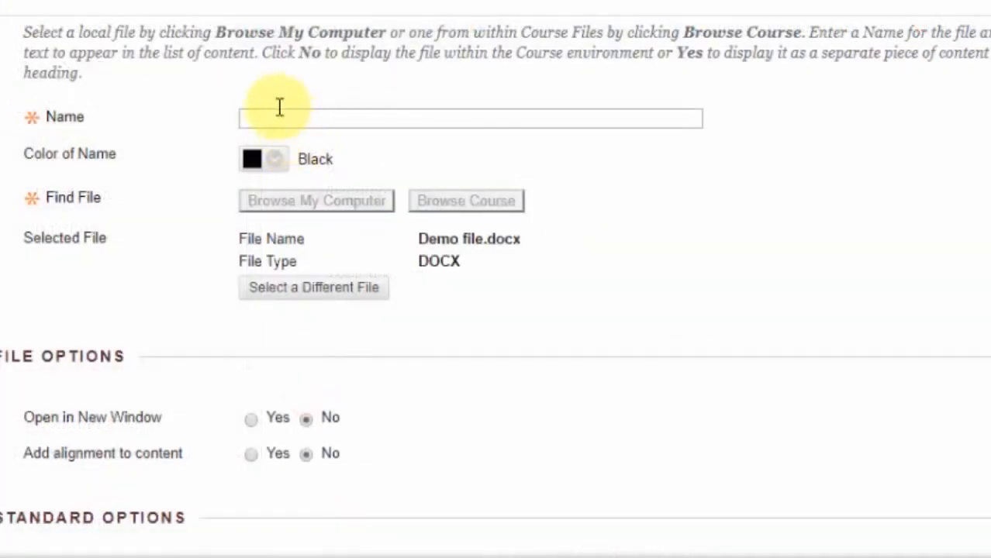
Step: Name the new file item Word Doc
click(264, 120)
text(Wor)
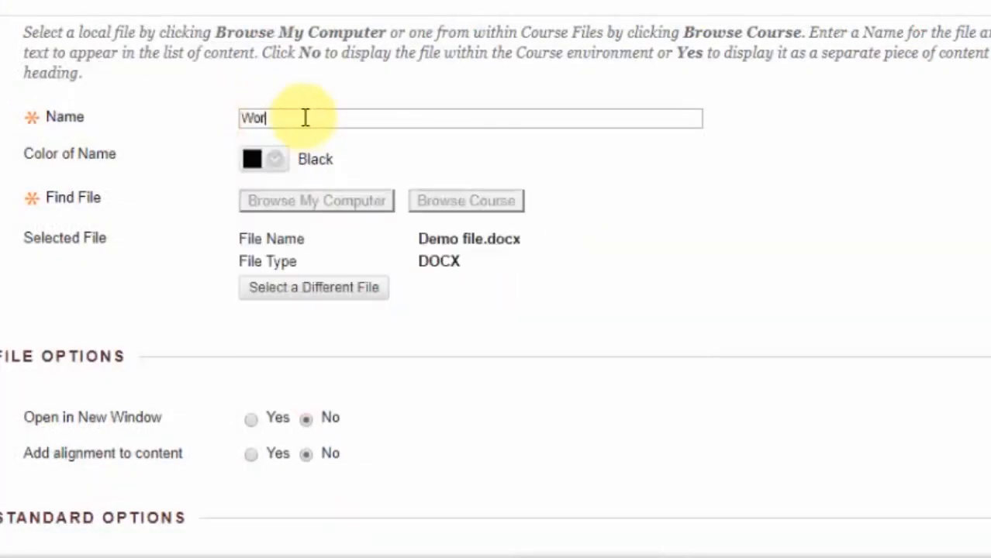
text(d Doc)
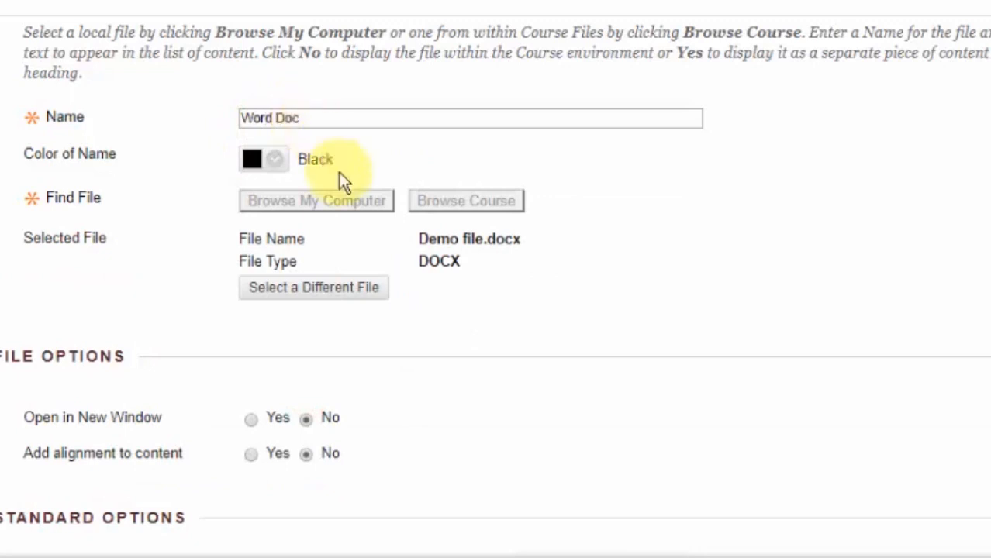
Step: Set Open in New Window to No for the Word Doc file item and submit it
scroll(512, 420, down, 2)
scroll(512, 420, down, 3)
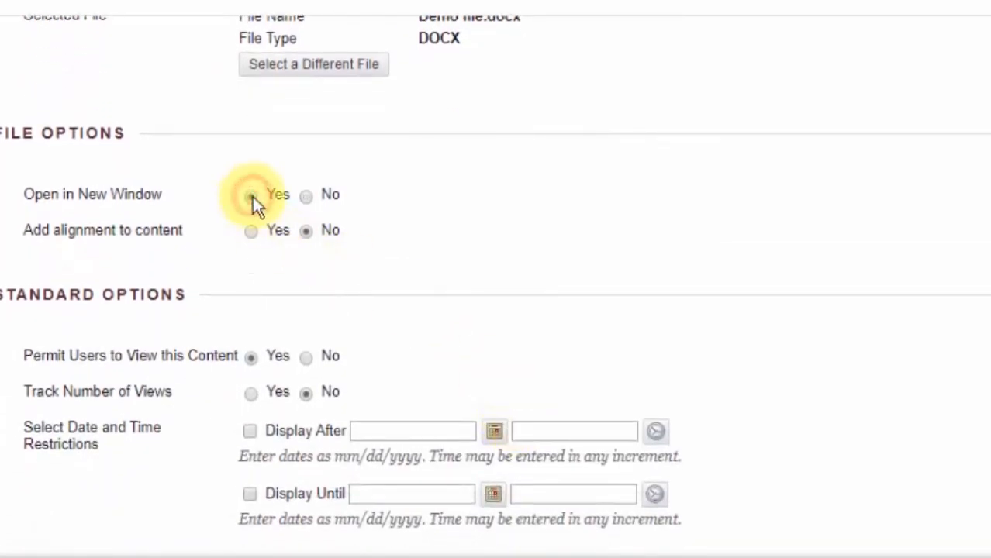
click(252, 196)
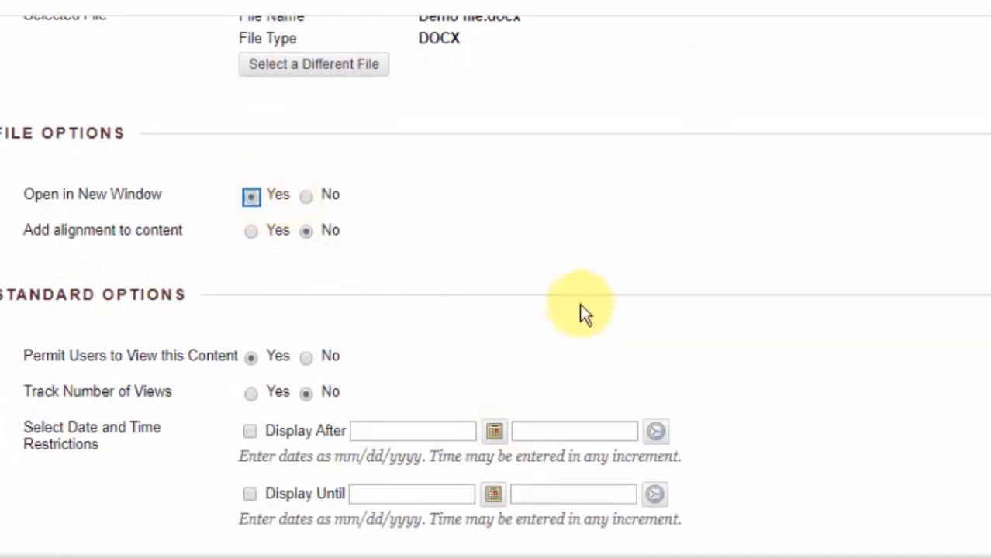
click(306, 197)
scroll(361, 194, up, 3)
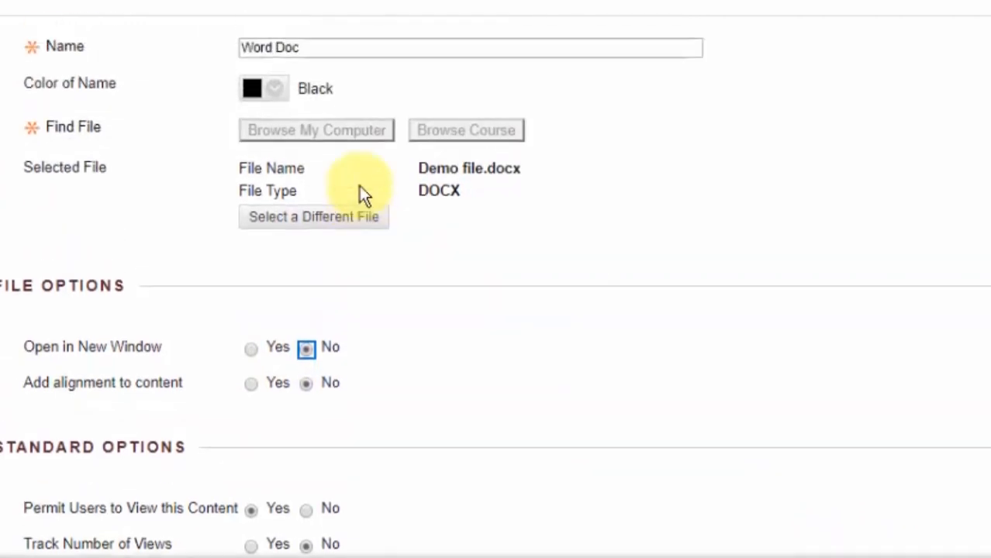
scroll(601, 295, down, 5)
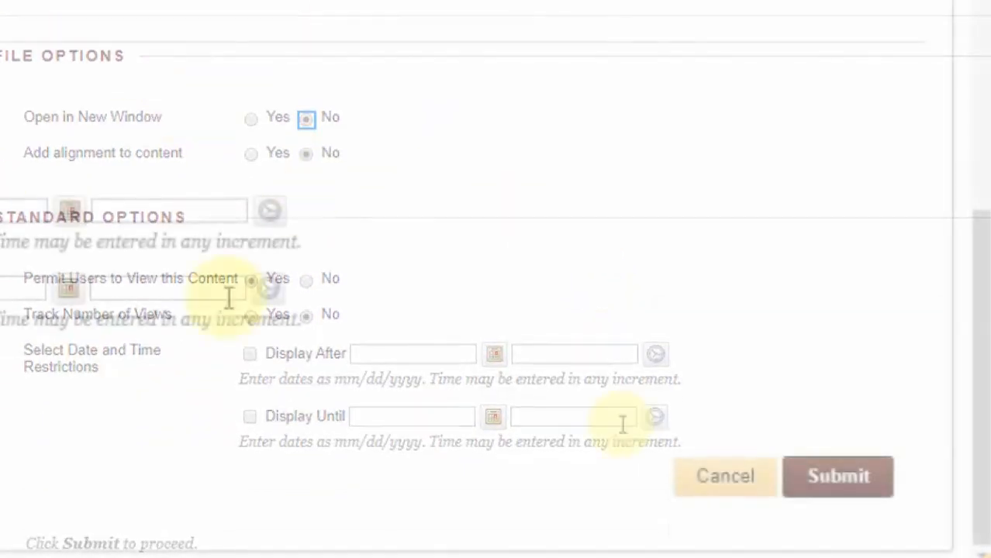
click(862, 474)
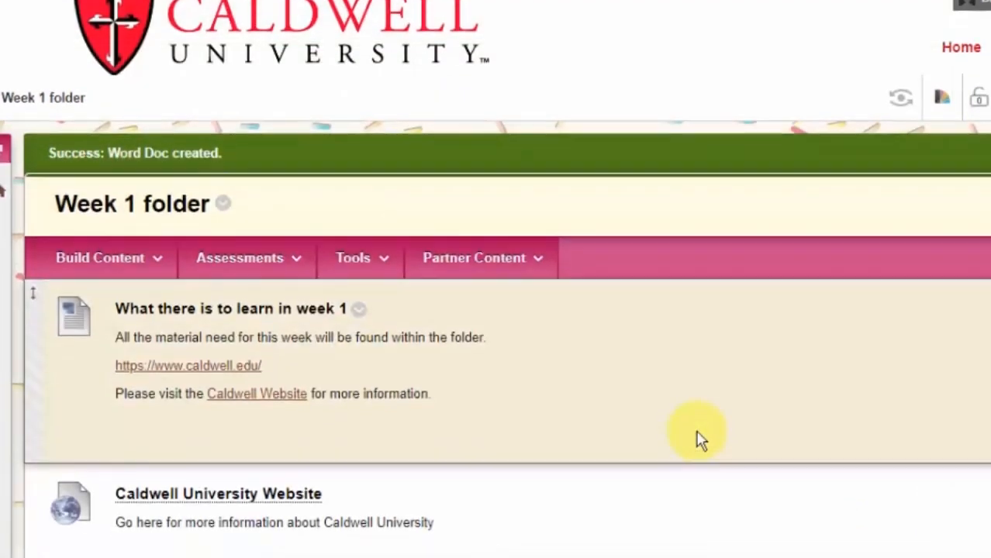
Step: Open the Gmail PDF and Word Doc items in the Week 1 folder to check their files
scroll(700, 439, down, 15)
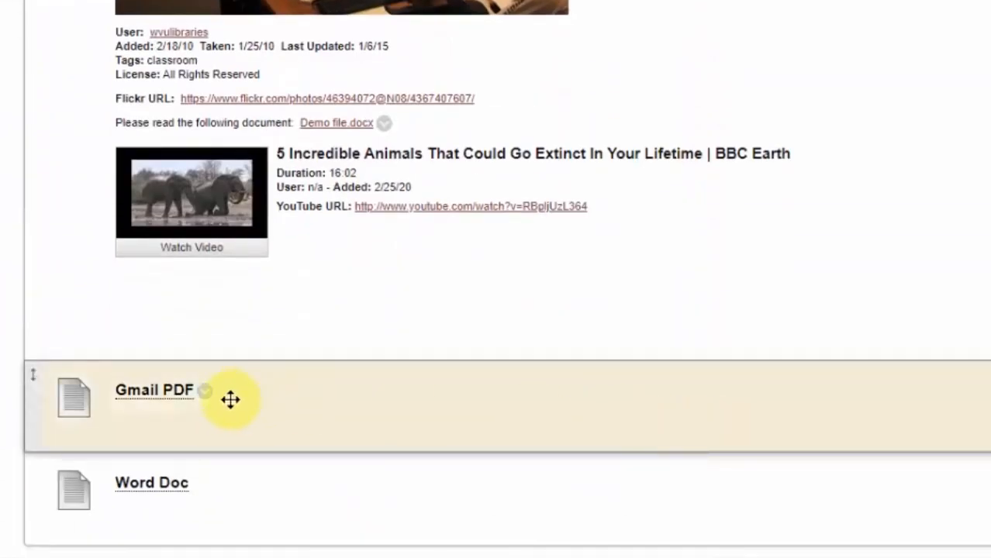
click(144, 391)
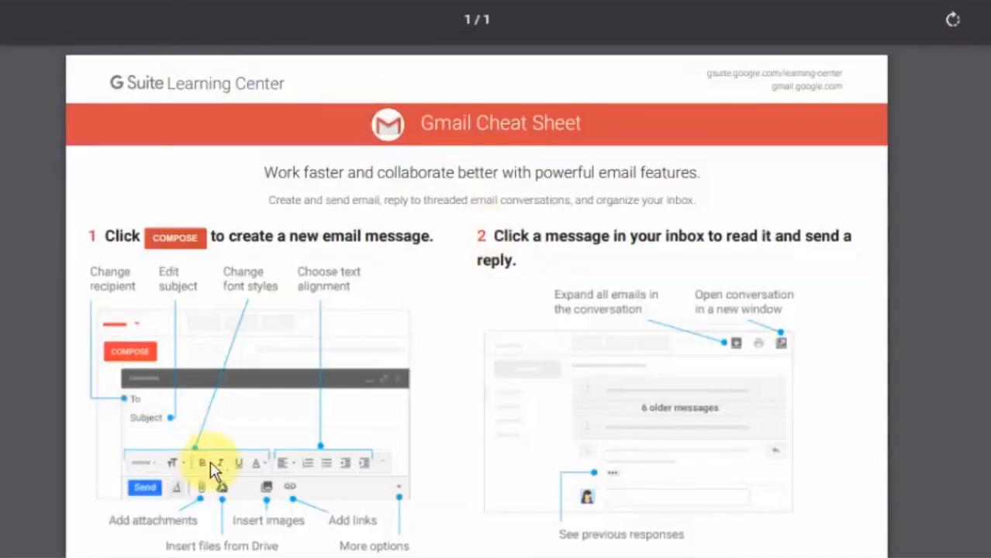
scroll(210, 460, down, 1)
scroll(625, 341, down, 6)
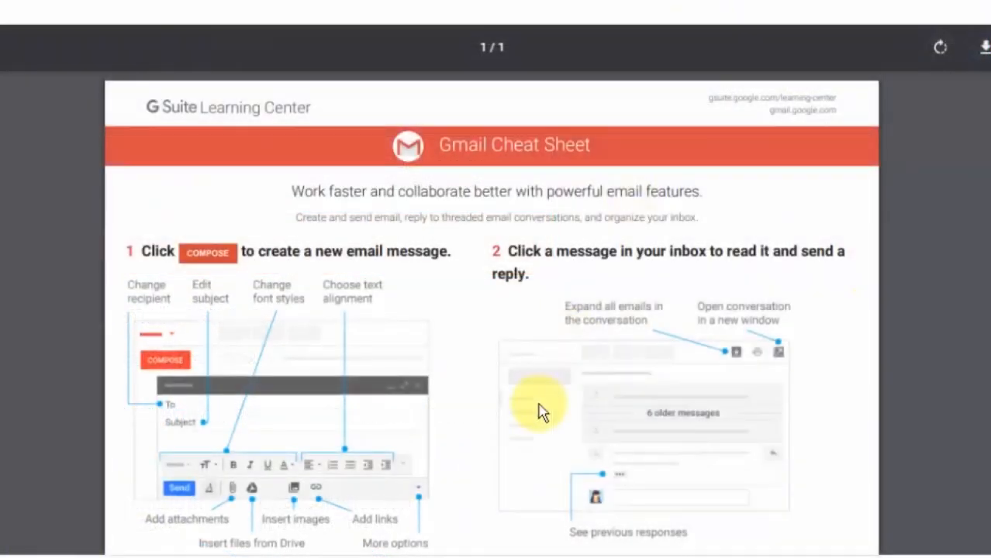
scroll(537, 407, down, 7)
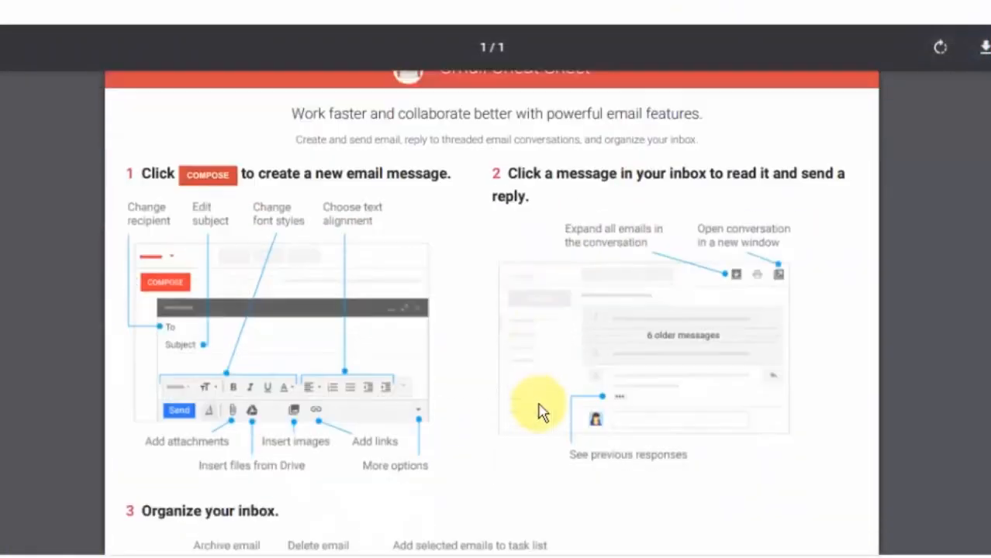
scroll(542, 412, up, 7)
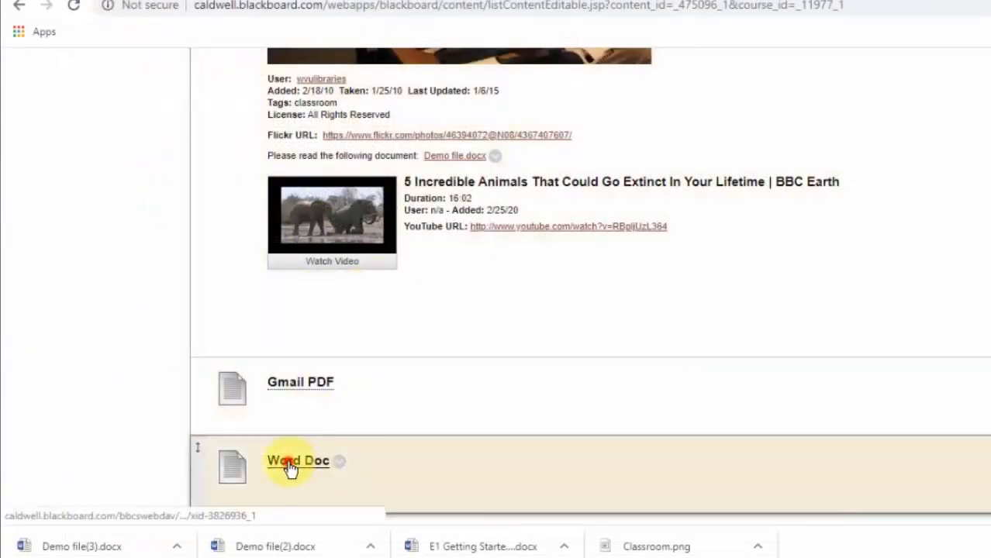
click(290, 464)
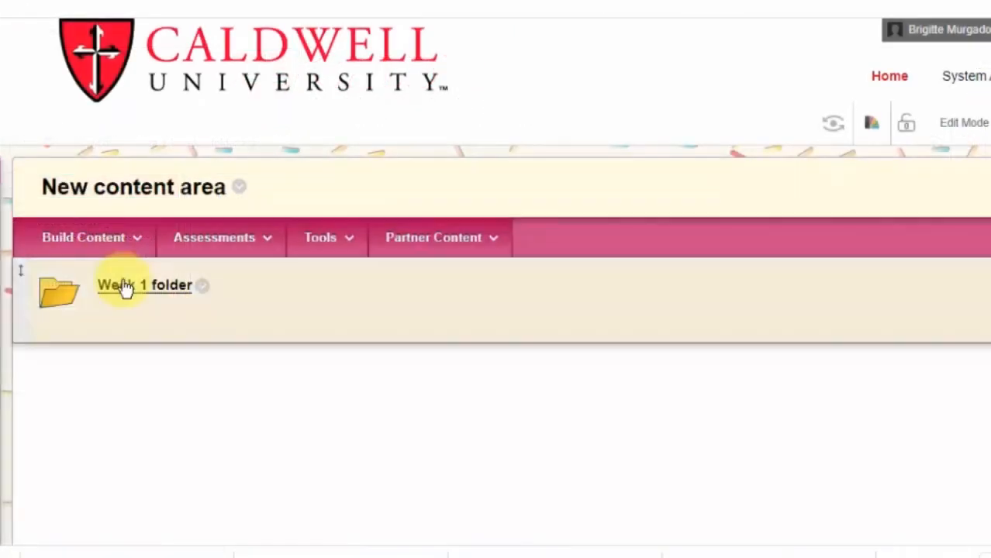
Step: Reopen the Week 1 folder and review its items, including the image and video item and the two file items
click(118, 282)
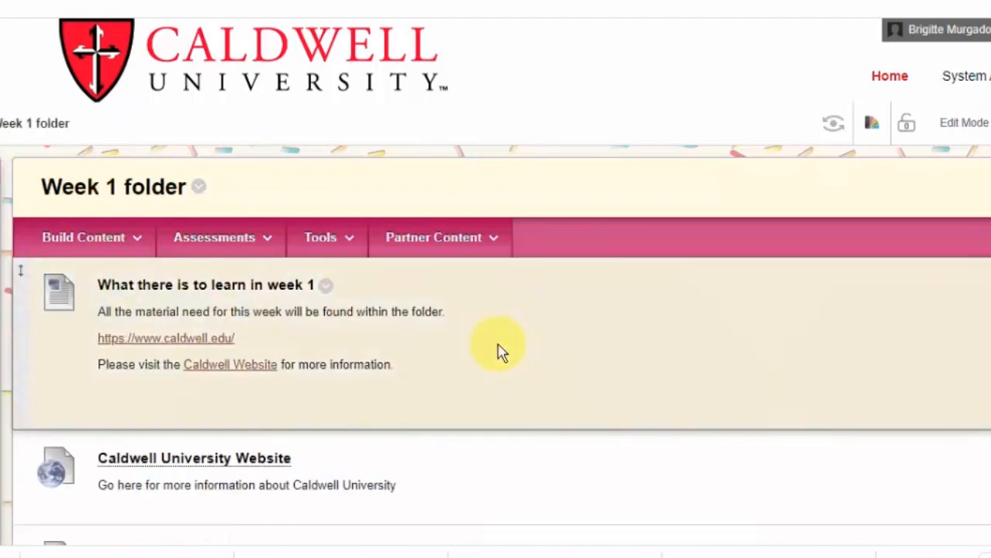
scroll(498, 351, down, 7)
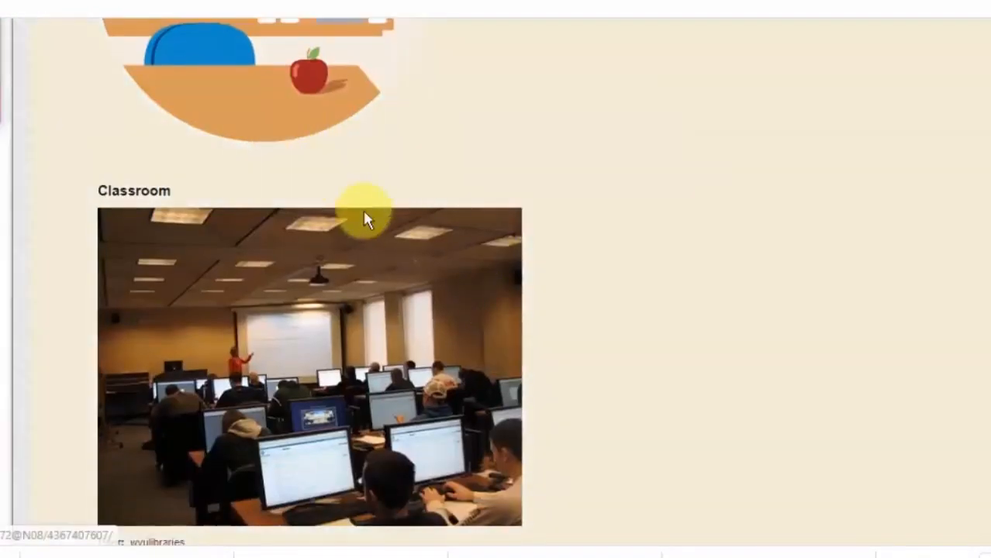
scroll(365, 214, up, 4)
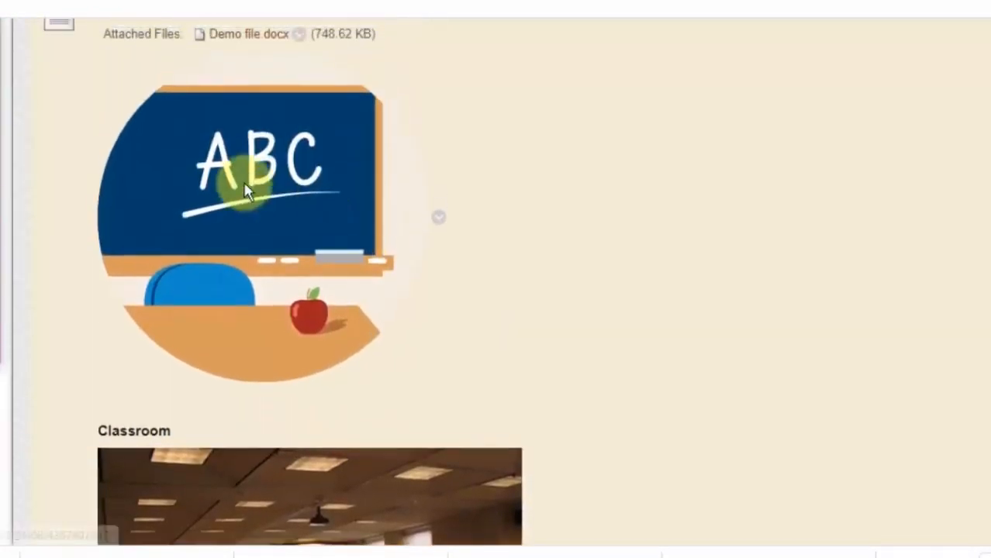
scroll(245, 191, up, 2)
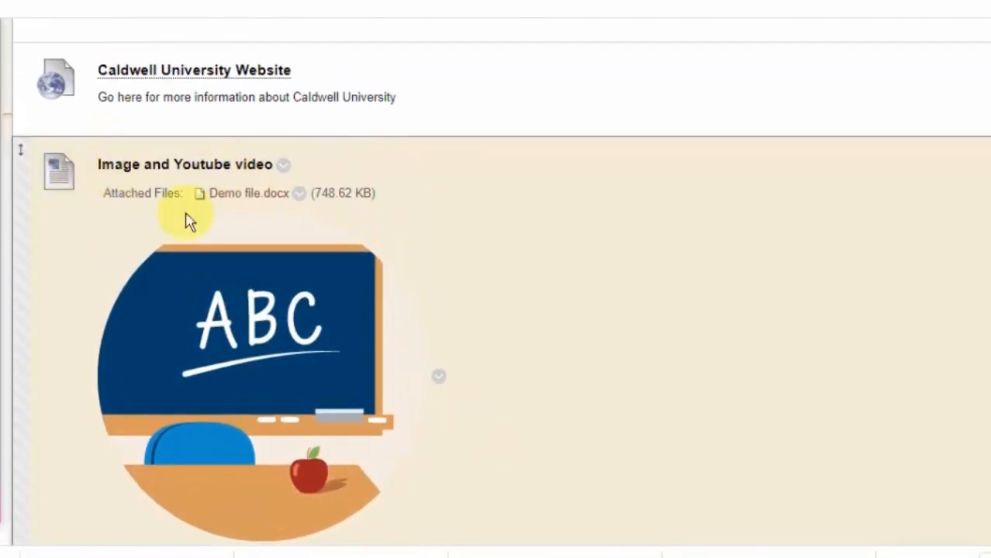
scroll(259, 316, down, 10)
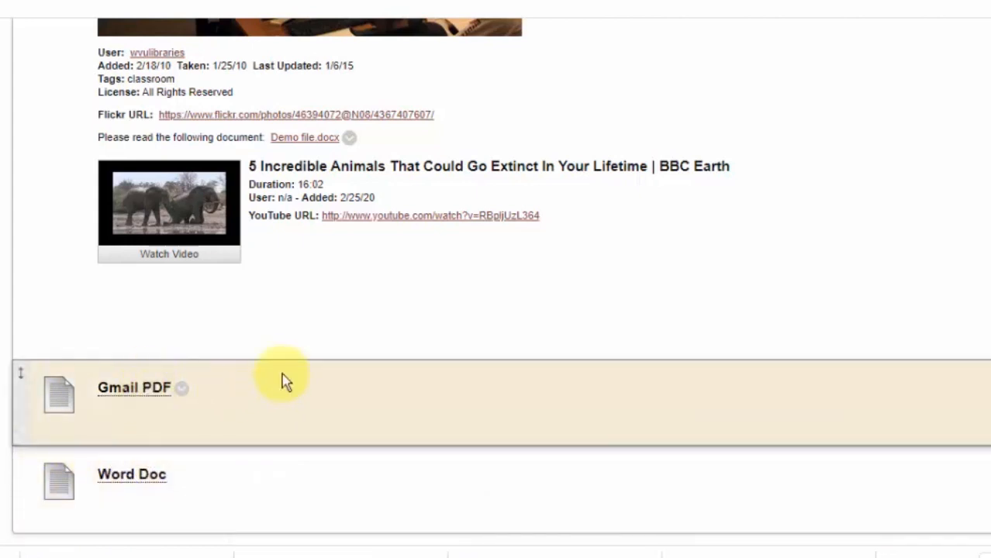
scroll(281, 380, up, 3)
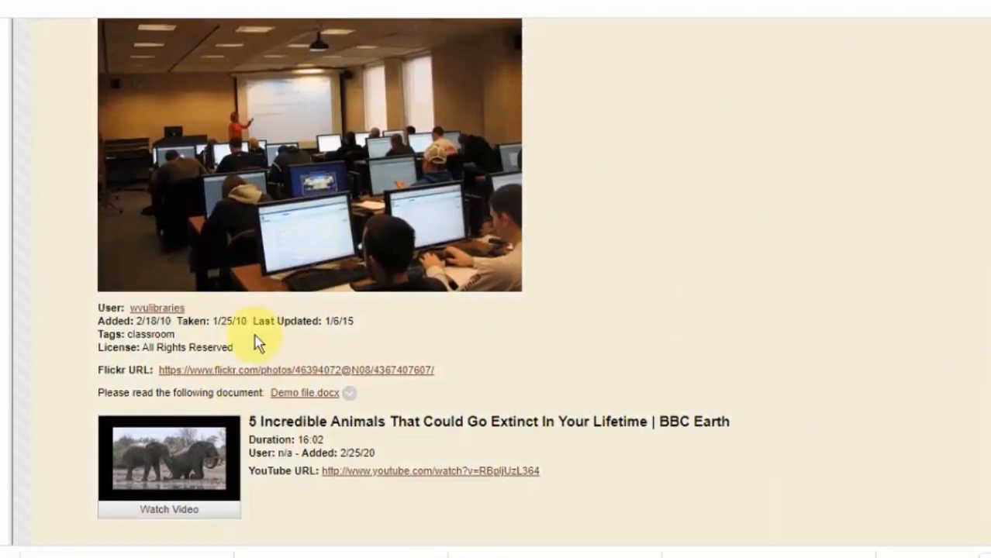
scroll(256, 343, up, 8)
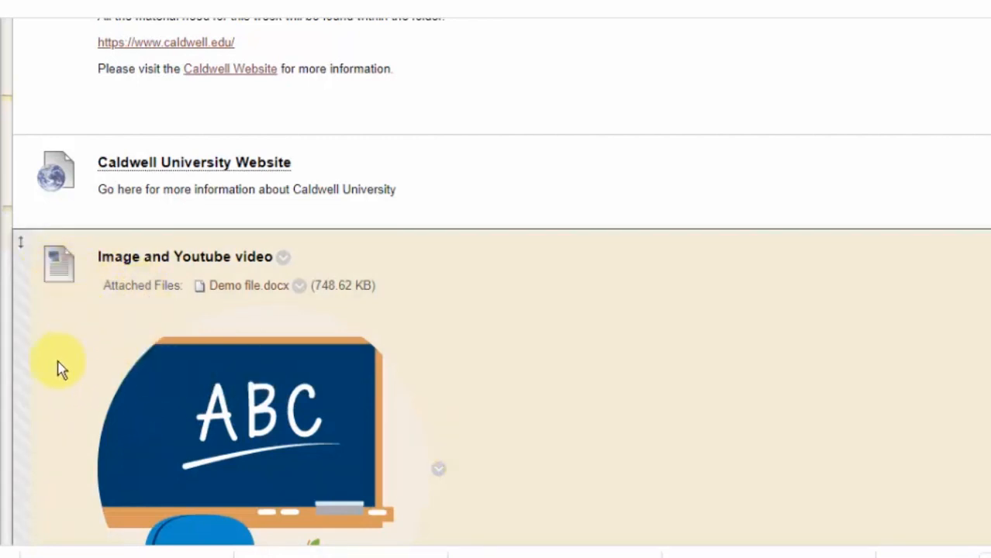
scroll(324, 401, down, 3)
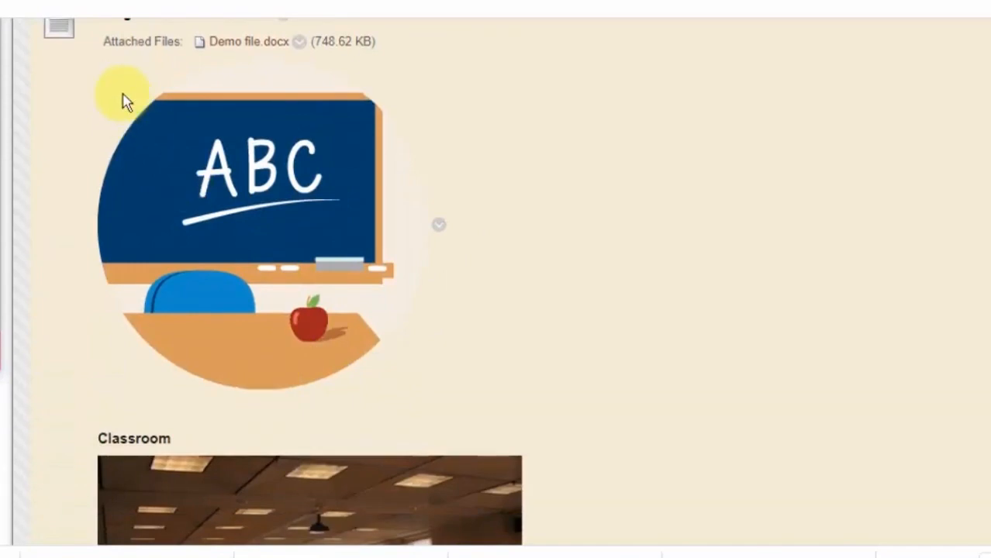
scroll(369, 174, down, 5)
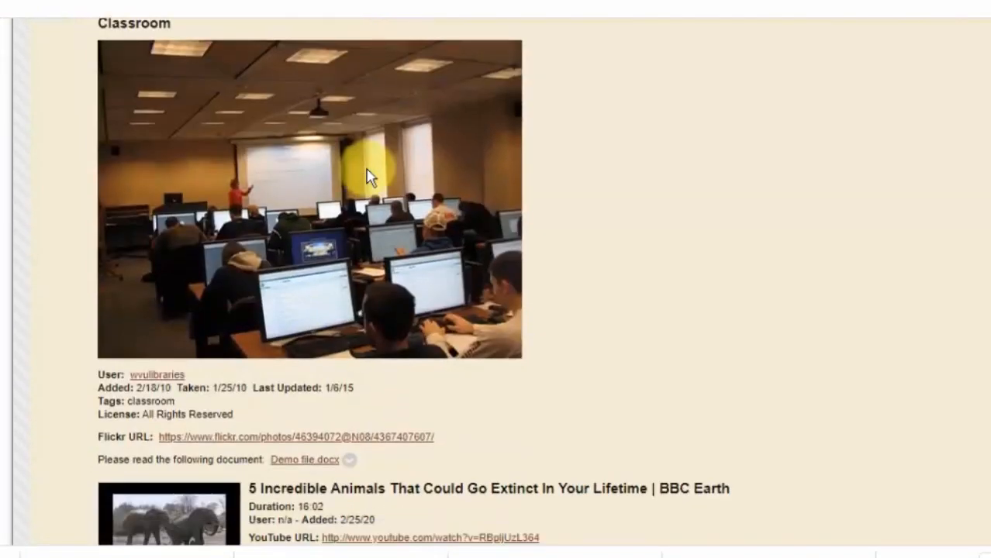
scroll(369, 177, down, 4)
scroll(369, 177, up, 10)
scroll(369, 177, up, 6)
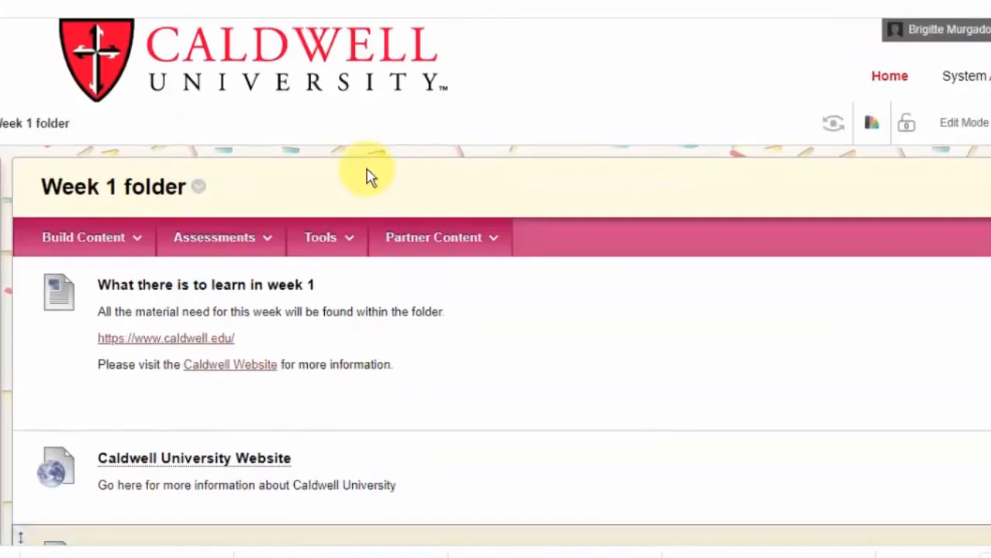
click(99, 238)
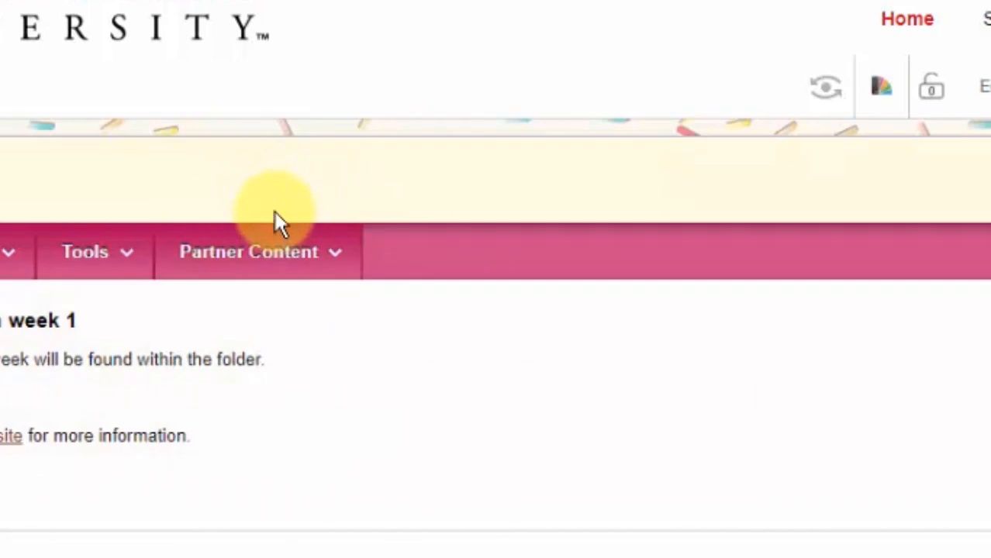
Step: Open the Content Market for partner content and look through the available content providers
click(236, 259)
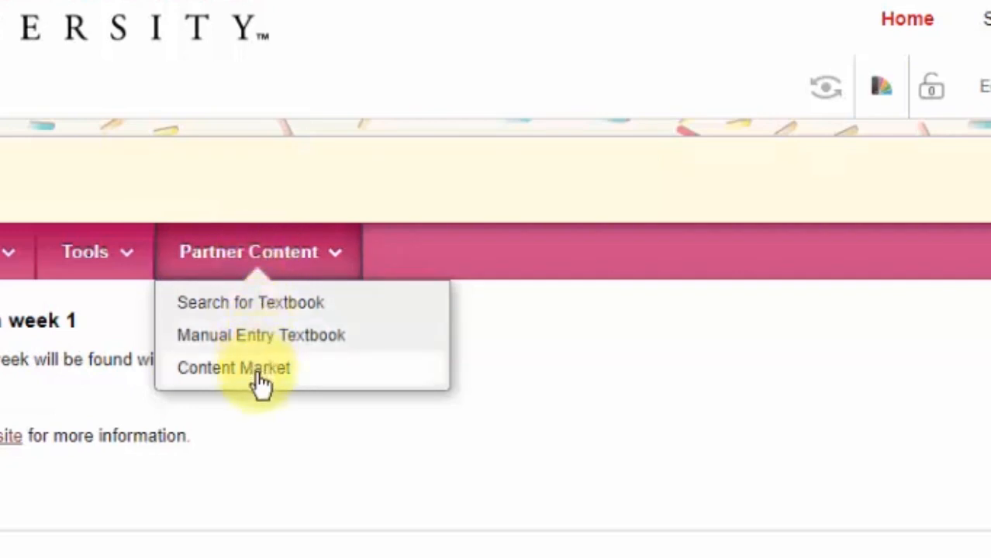
click(305, 382)
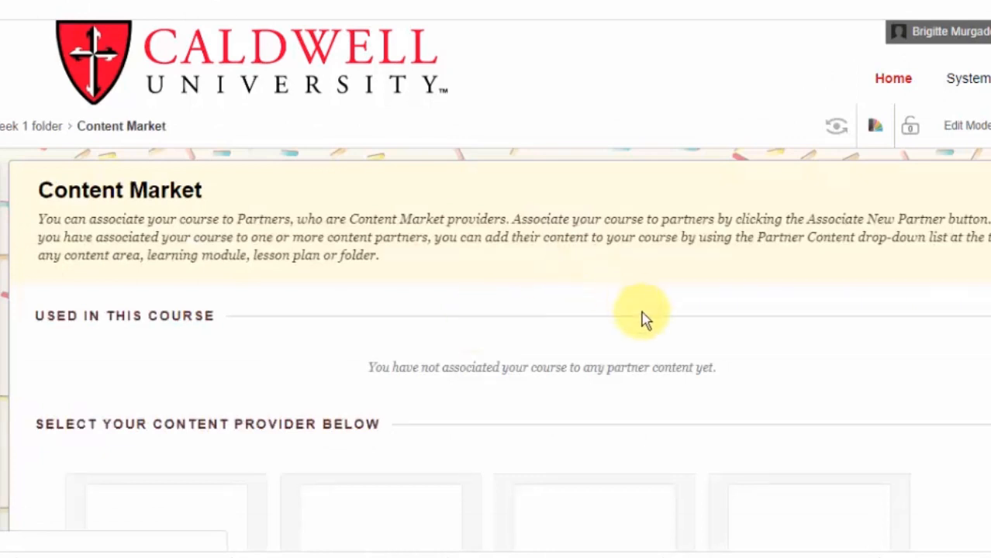
scroll(642, 317, down, 3)
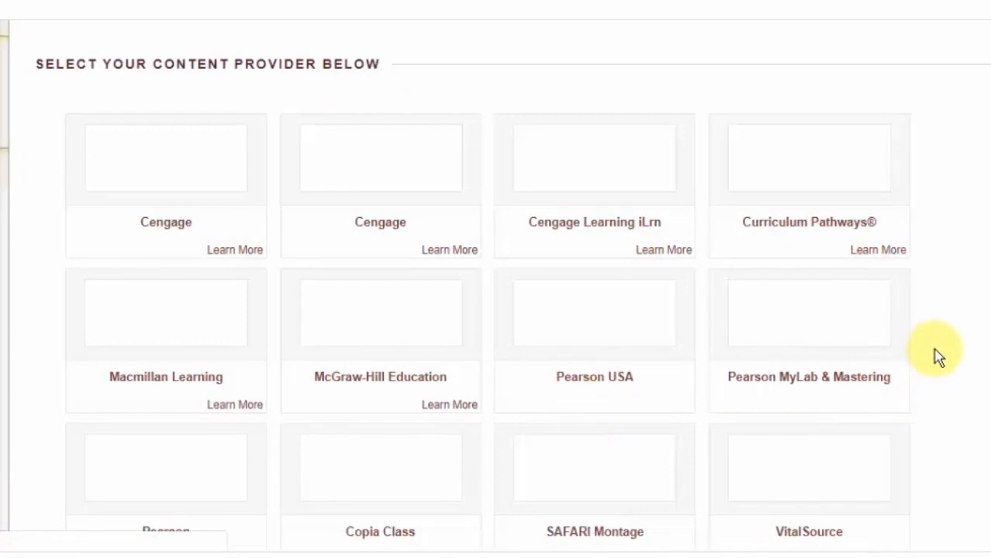
scroll(944, 460, down, 1)
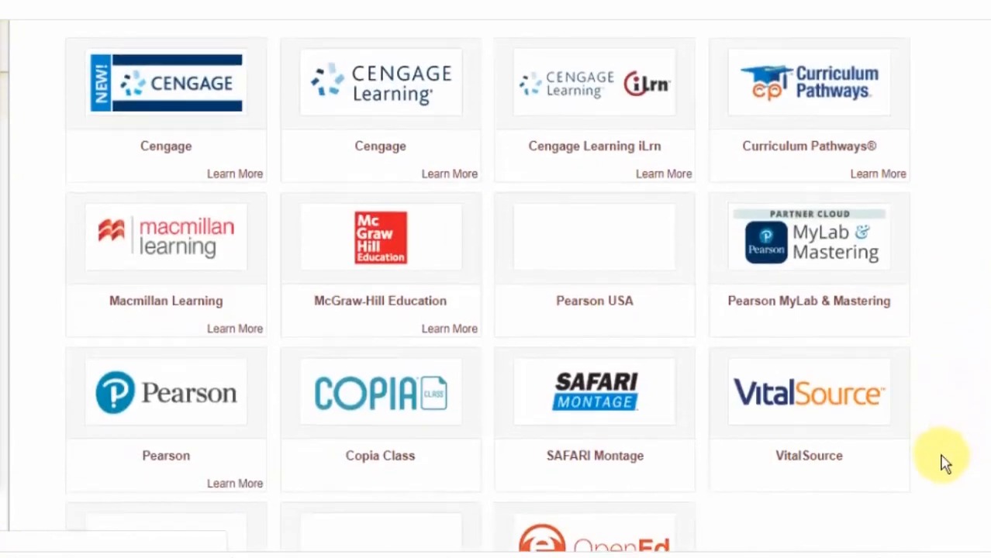
scroll(945, 460, down, 2)
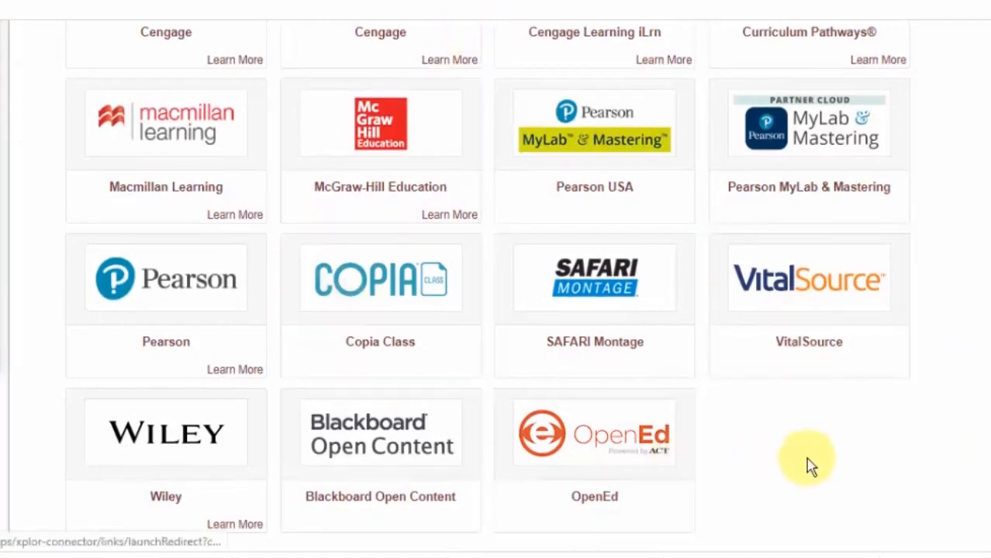
Step: Look through the rest of the content providers and open the Cengage Learning provider
scroll(806, 458, down, 2)
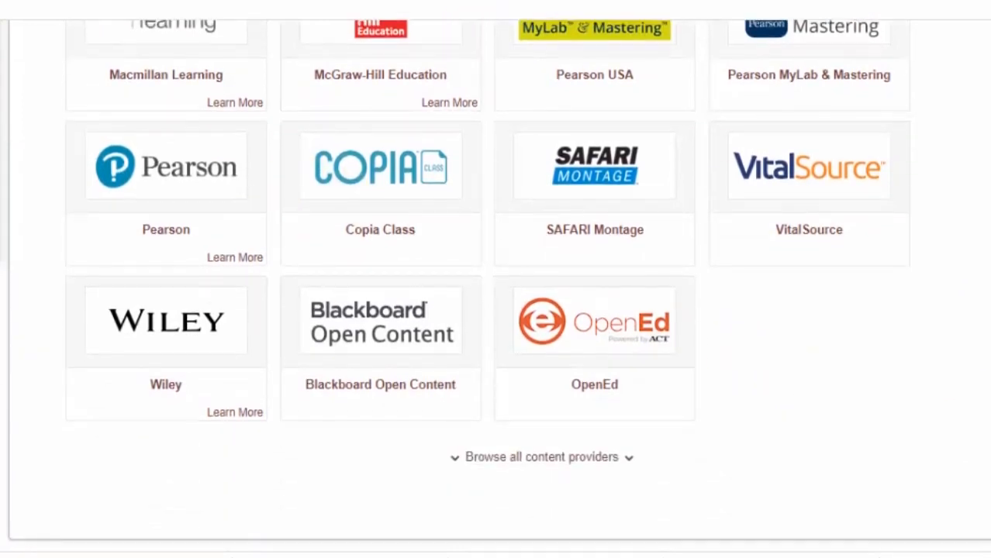
scroll(951, 237, up, 4)
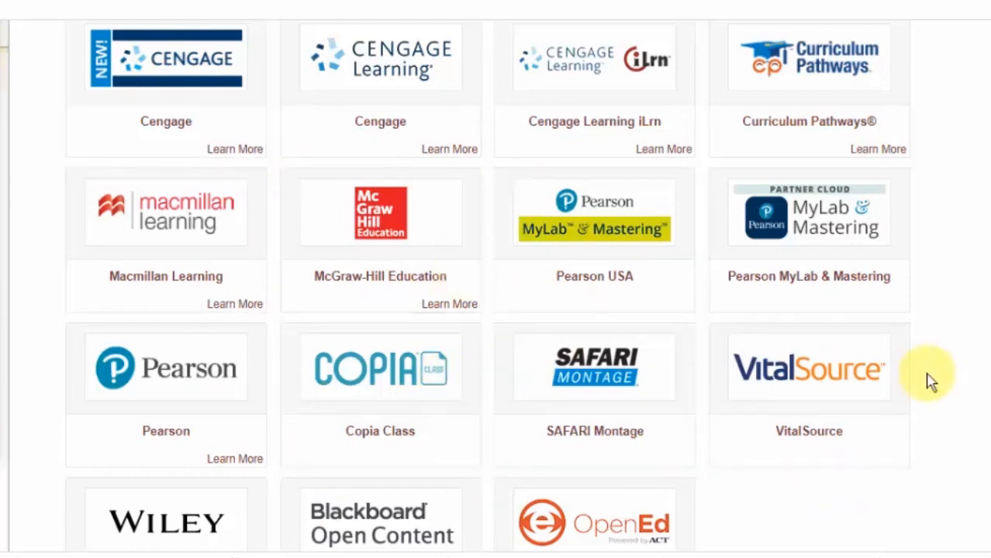
scroll(931, 461, up, 3)
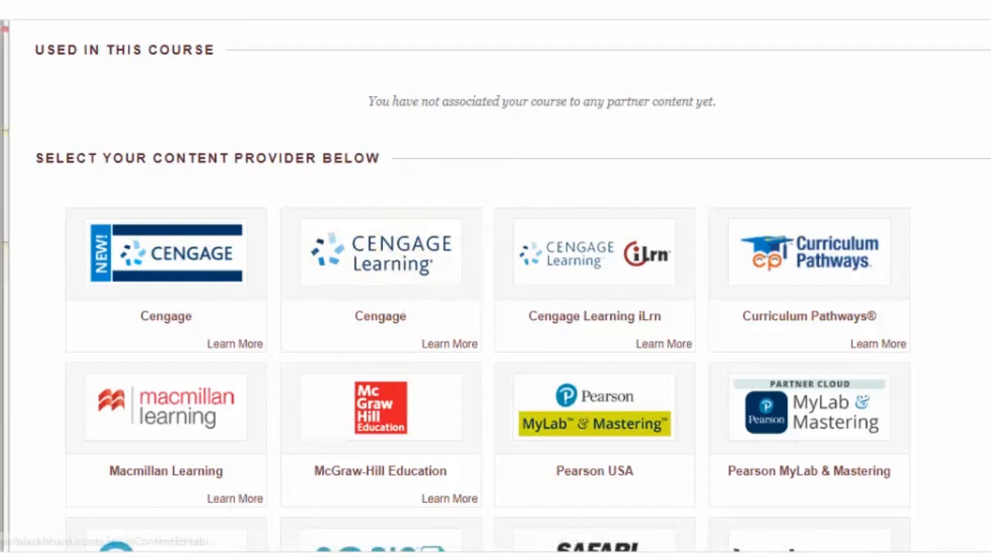
click(377, 267)
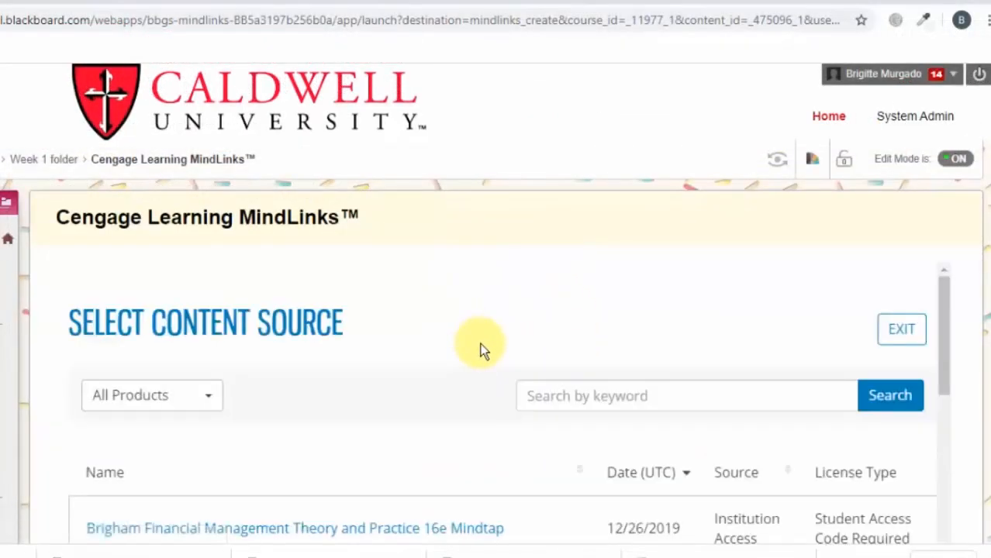
Step: Examine the list of textbook content sources offered in Cengage Learning MindLinks, including their source and license type
scroll(606, 303, down, 3)
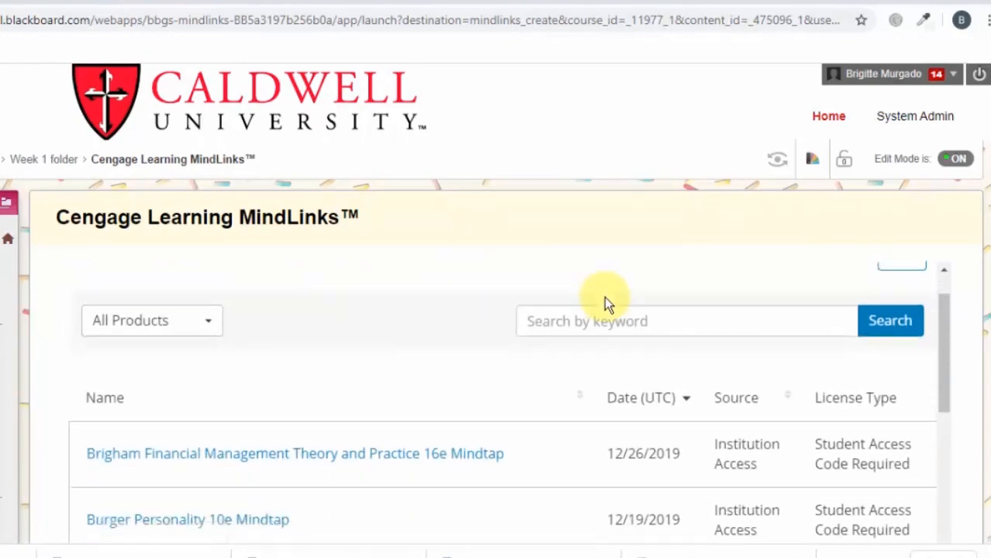
scroll(606, 303, up, 2)
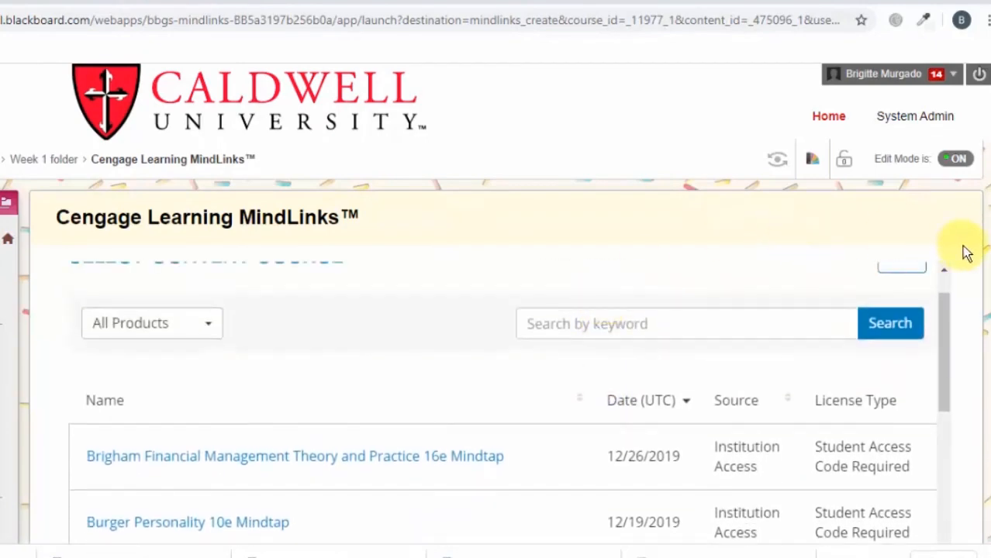
scroll(962, 251, down, 3)
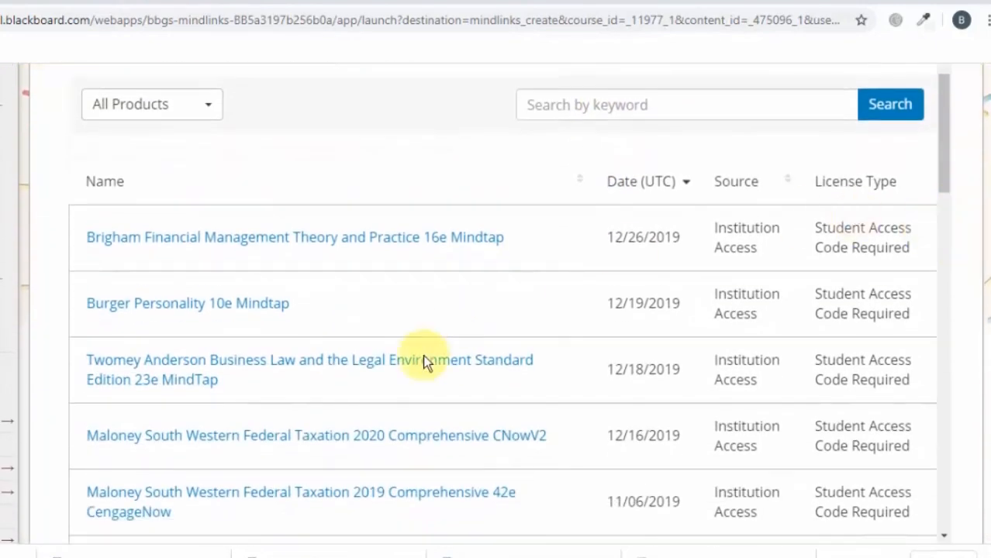
scroll(407, 379, down, 4)
scroll(410, 382, down, 6)
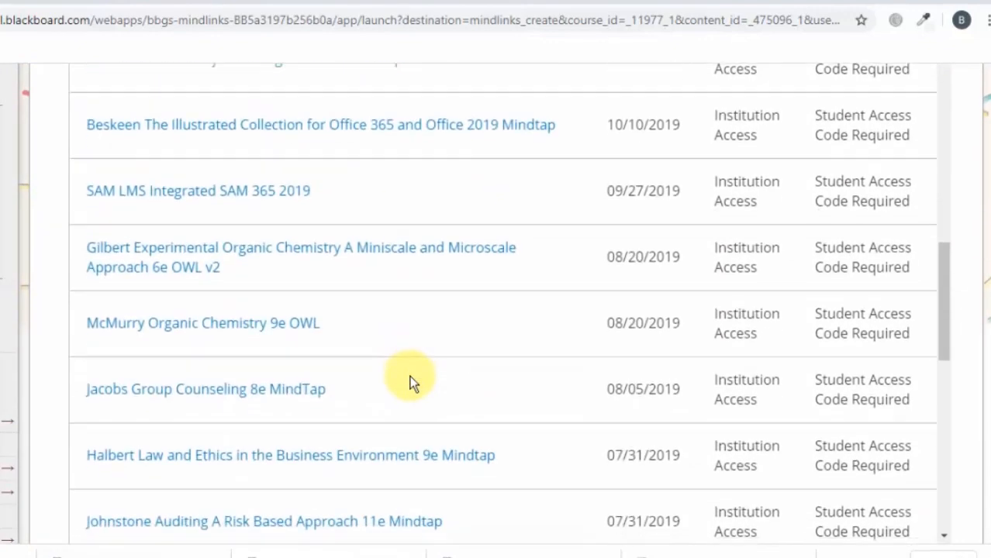
scroll(437, 447, down, 7)
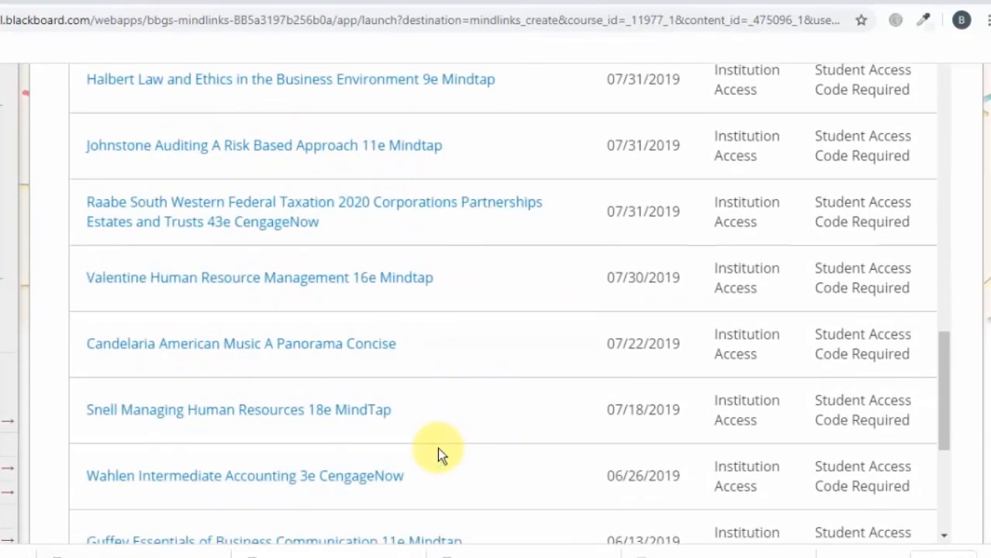
scroll(438, 447, down, 2)
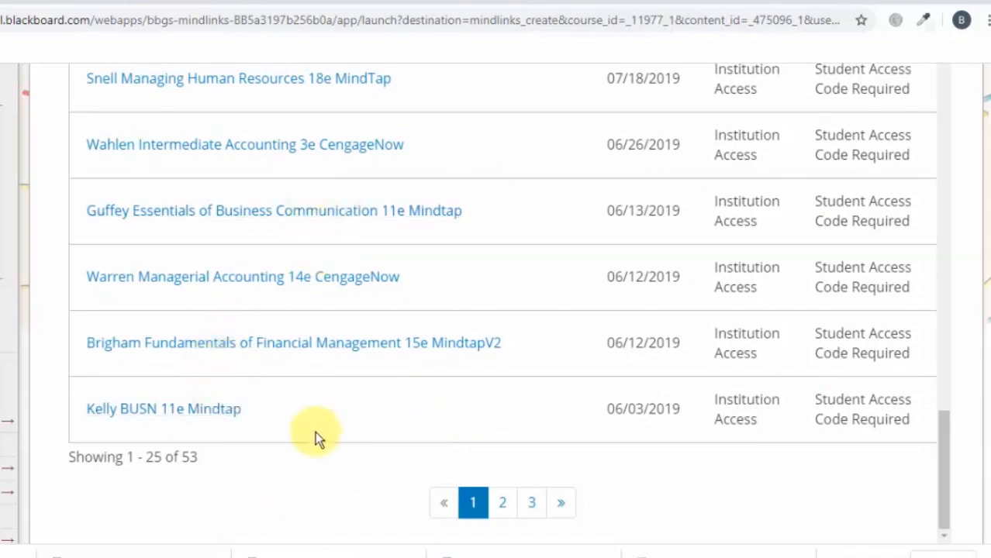
scroll(357, 331, up, 20)
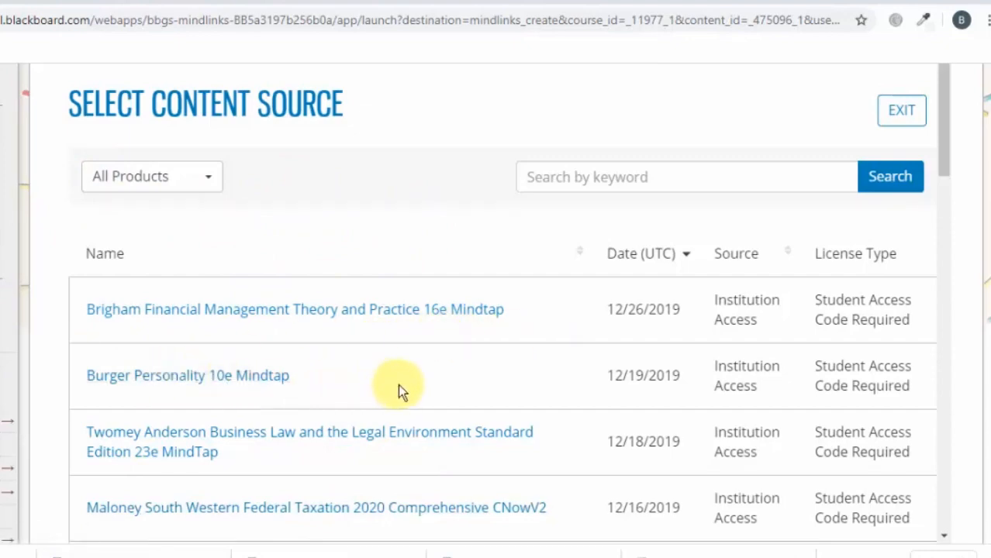
scroll(247, 465, down, 5)
scroll(247, 469, down, 3)
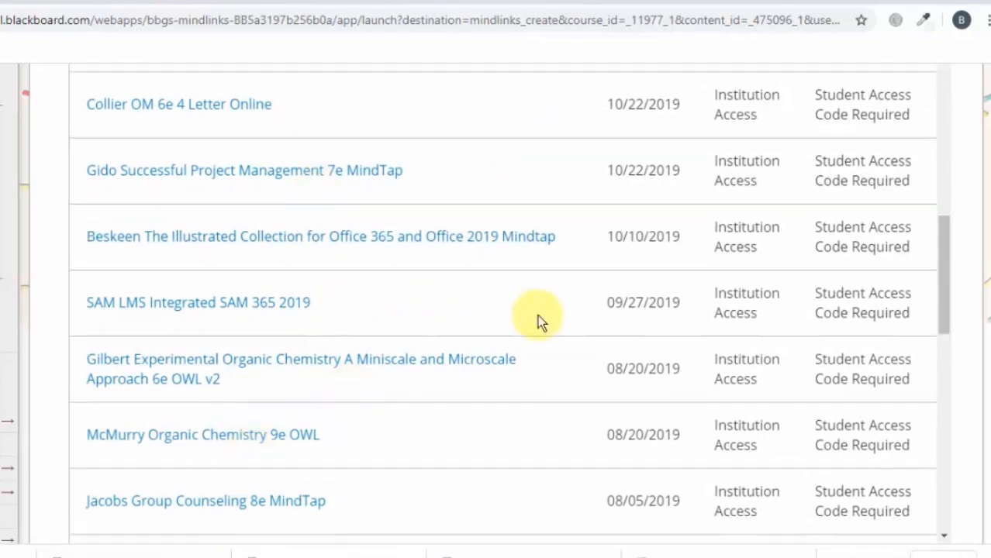
scroll(535, 324, up, 10)
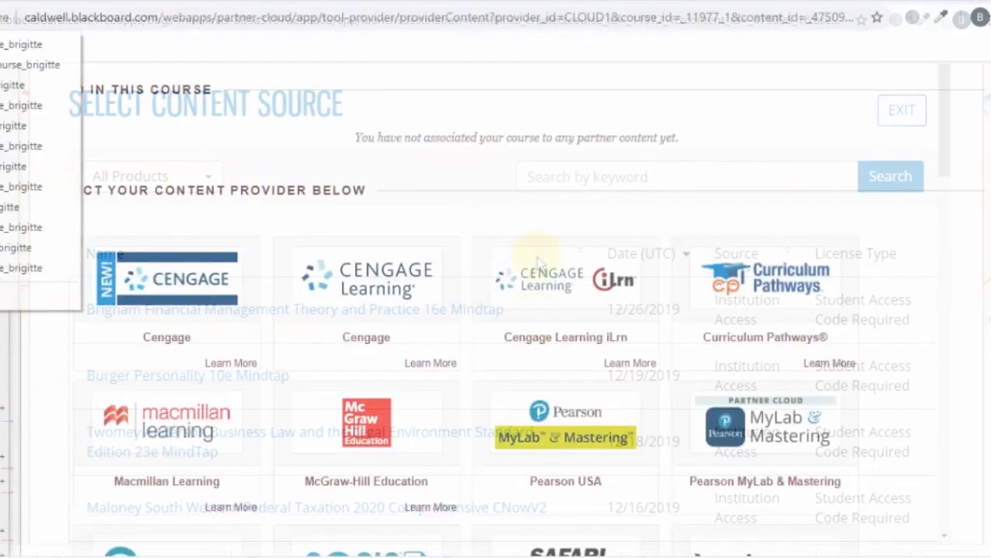
Step: Review the partner content provider list again, from the Cengage entries to OpenEd
scroll(918, 451, down, 4)
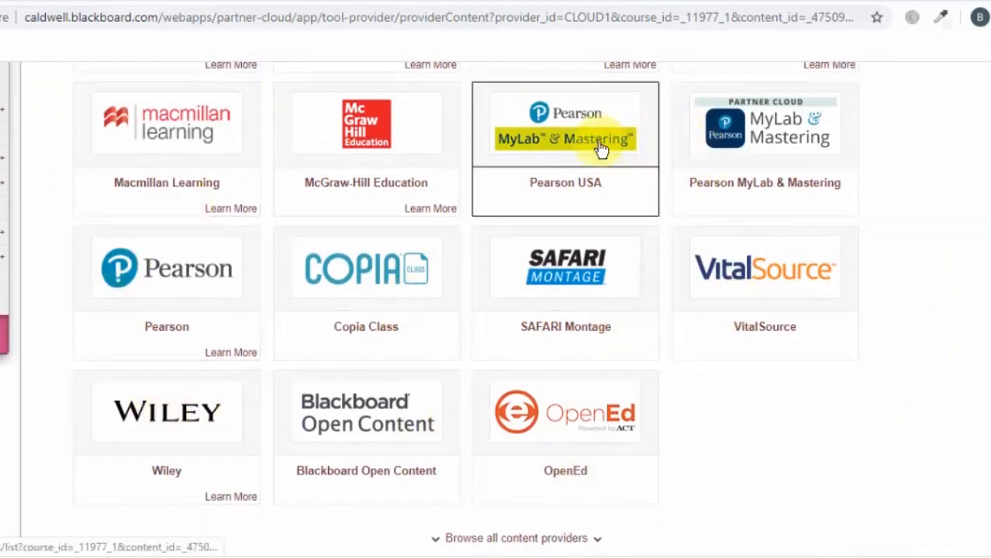
scroll(917, 352, up, 4)
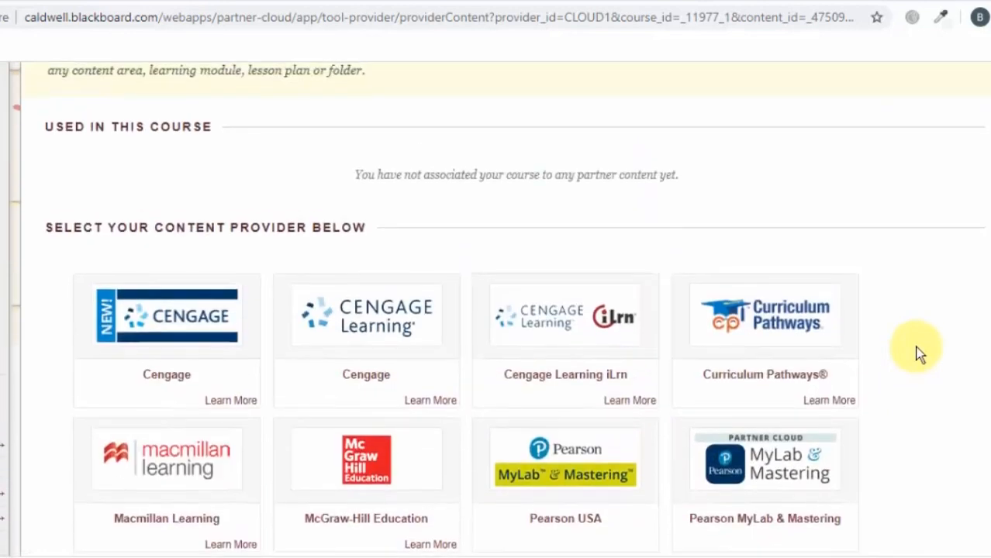
scroll(918, 352, down, 4)
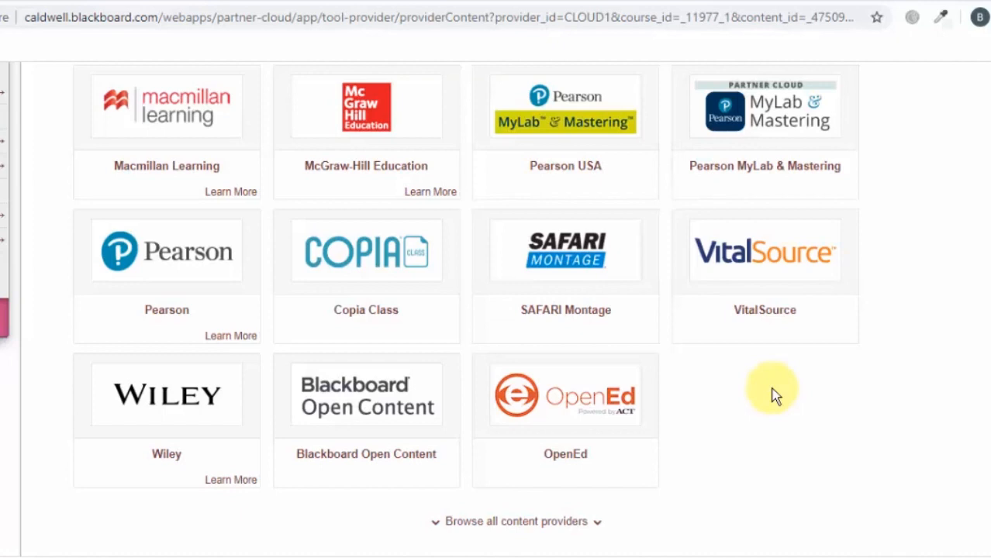
scroll(896, 275, up, 5)
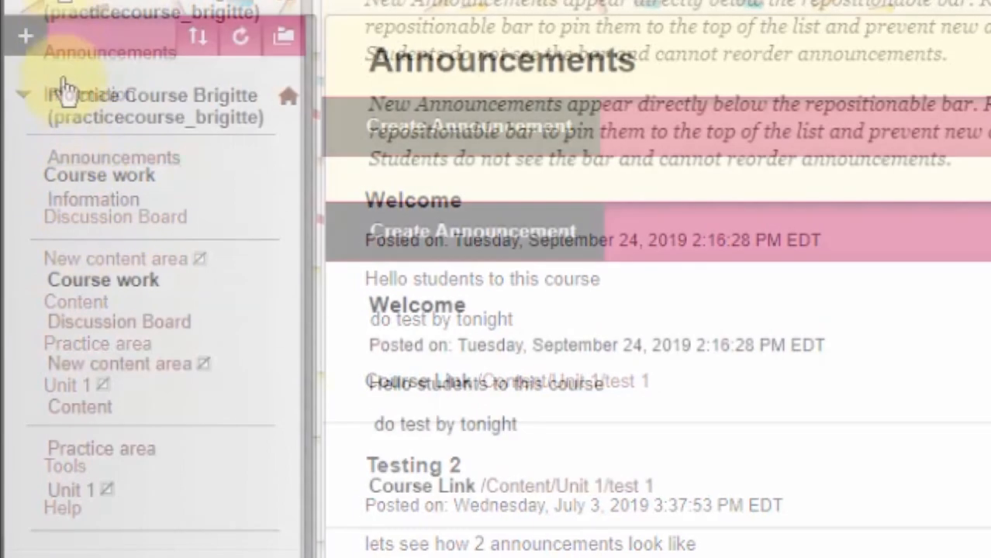
Step: Open the practice course's Discussion Board and review its existing forums
click(22, 53)
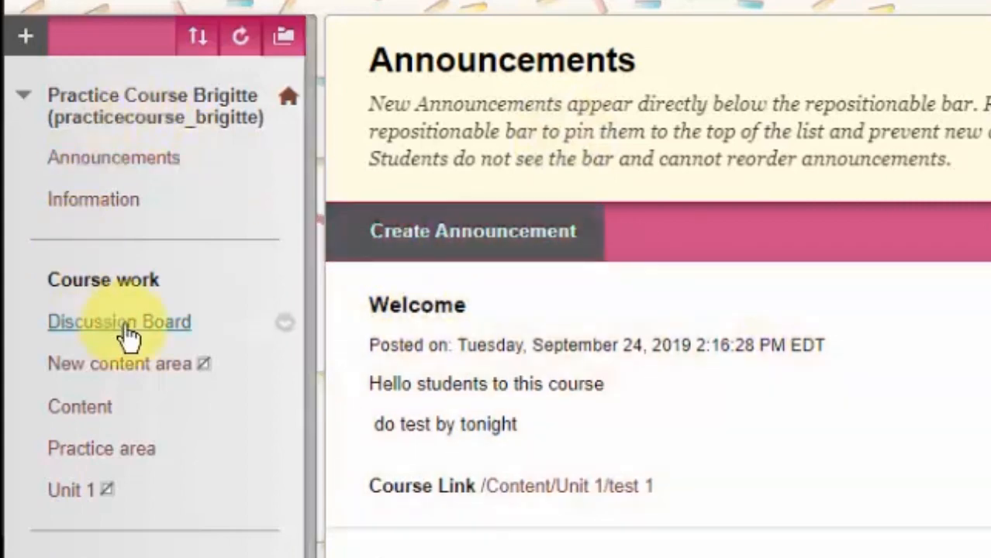
click(129, 336)
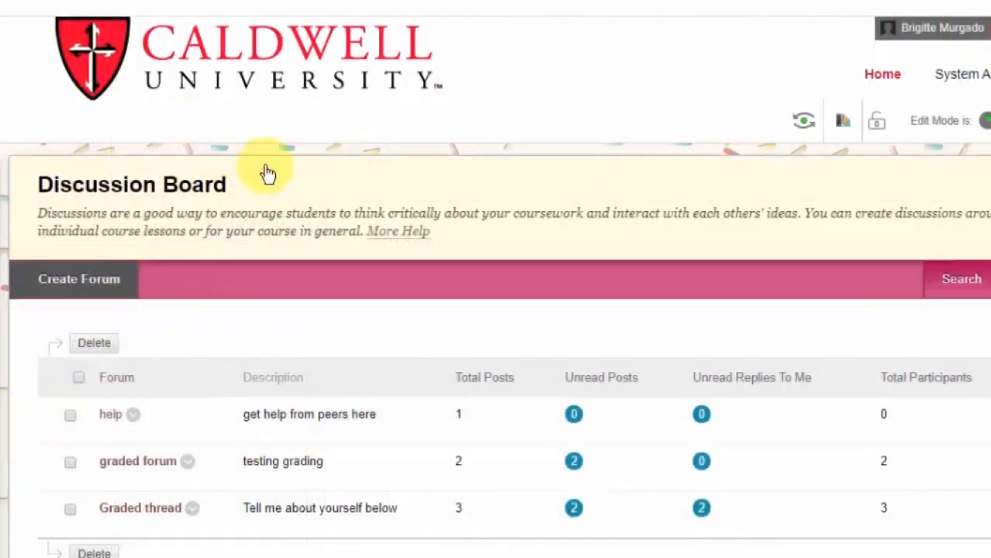
scroll(510, 316, down, 2)
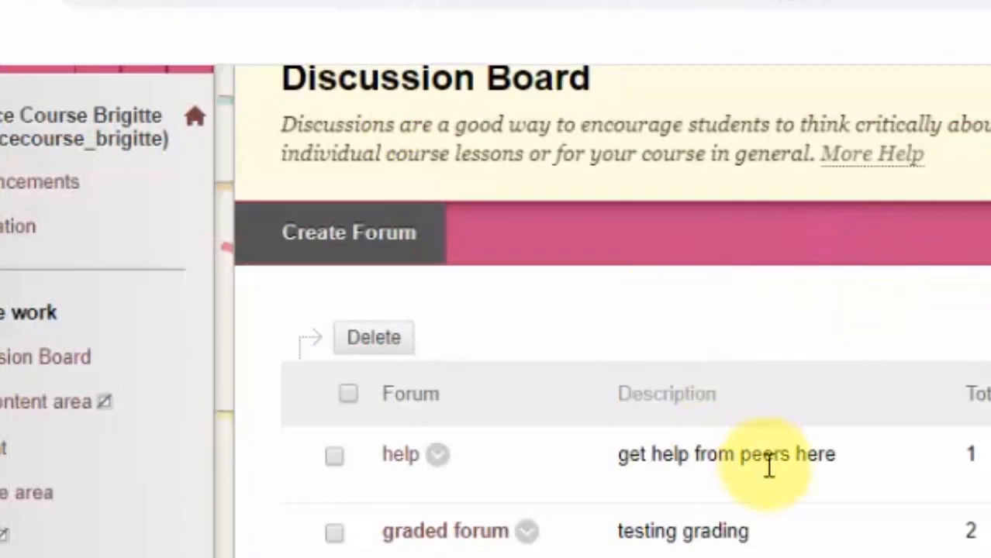
Step: Start a new discussion forum and name it "Unit 1 DQ"
click(333, 231)
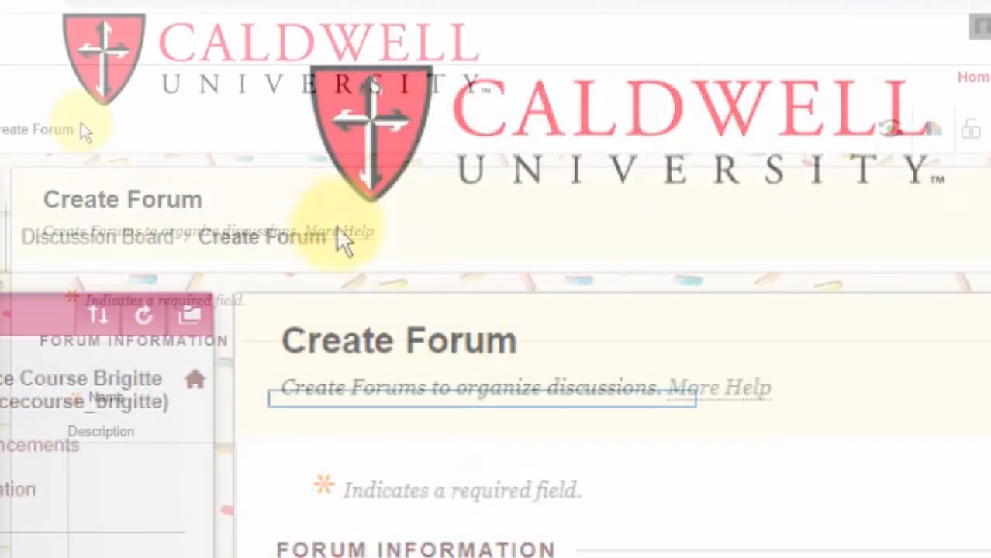
scroll(746, 366, down, 3)
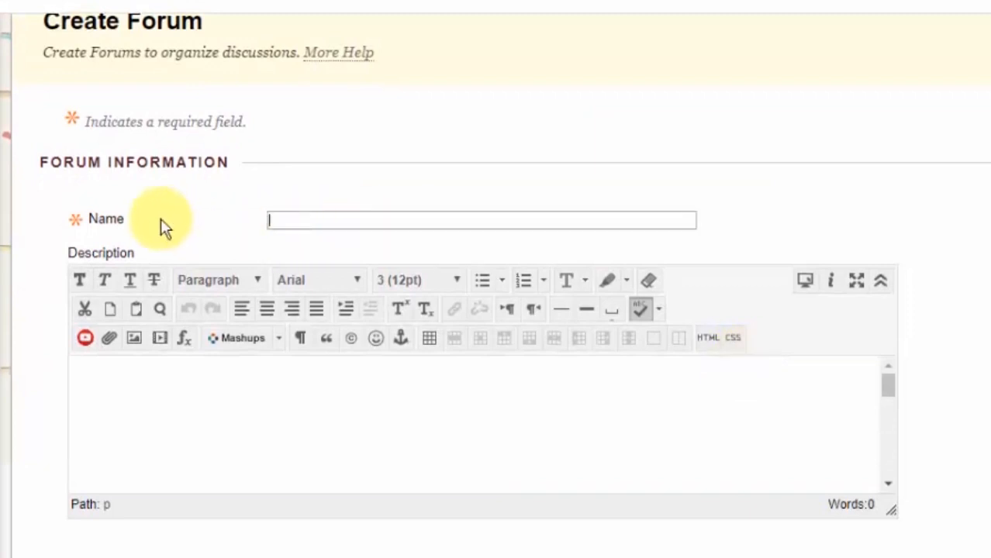
scroll(347, 200, up, 1)
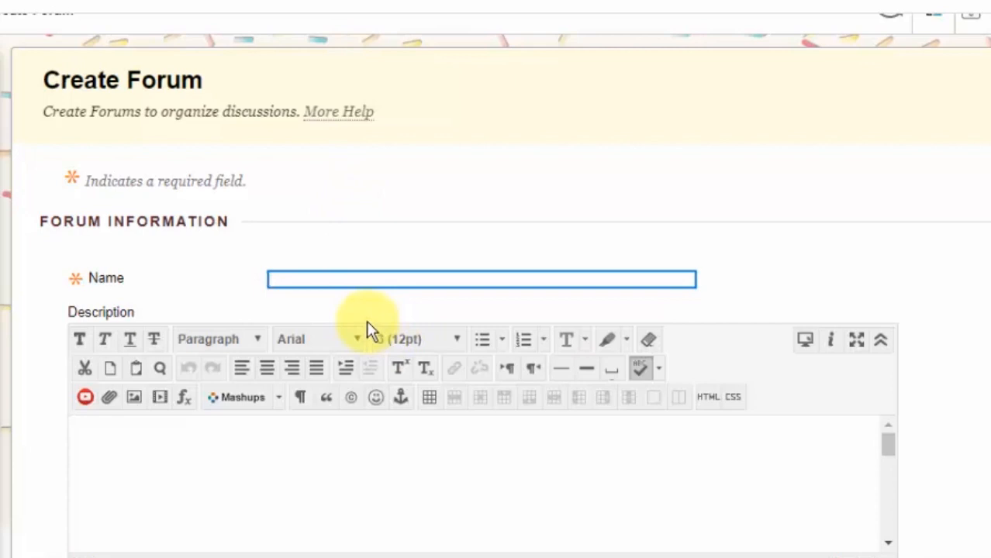
text(Unit)
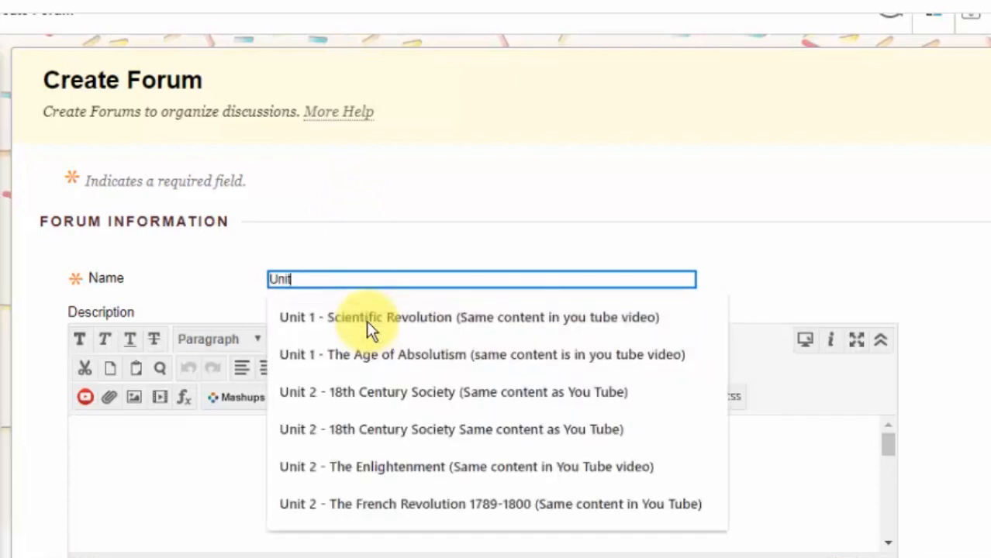
text( 1 )
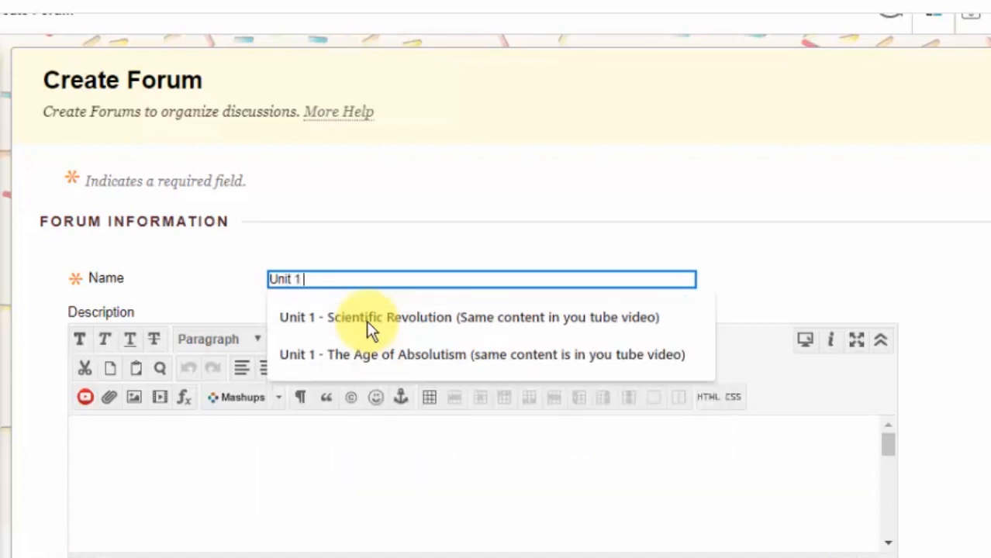
text(DQ)
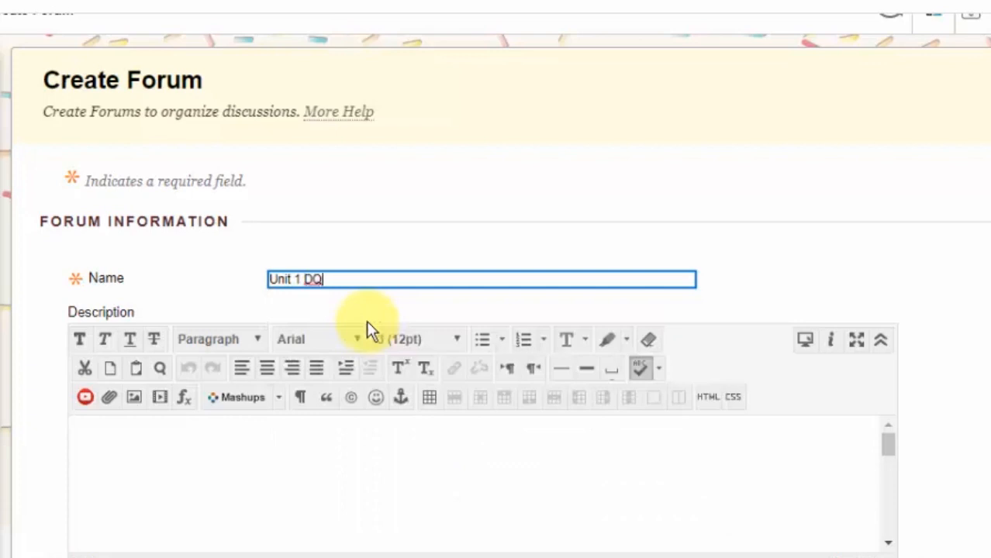
text( -)
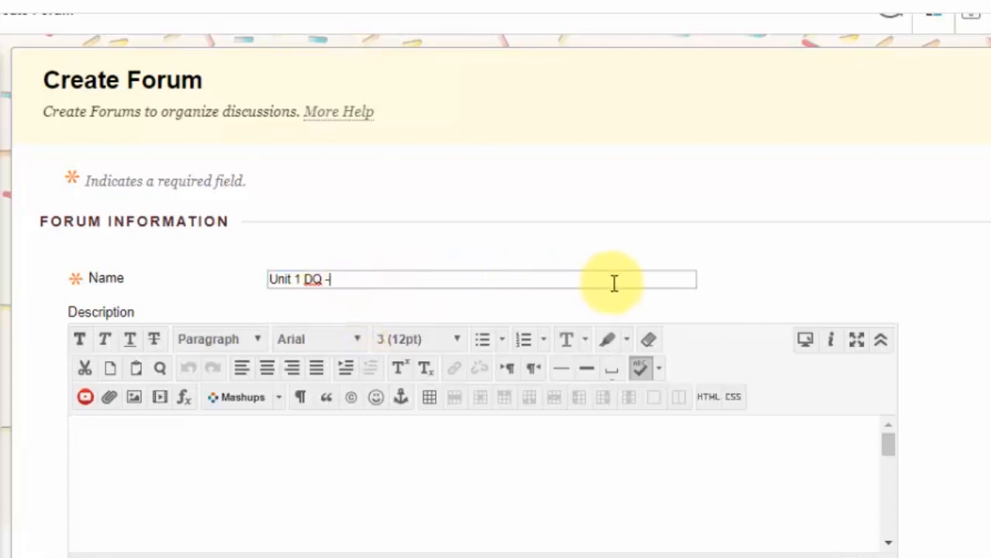
click(109, 440)
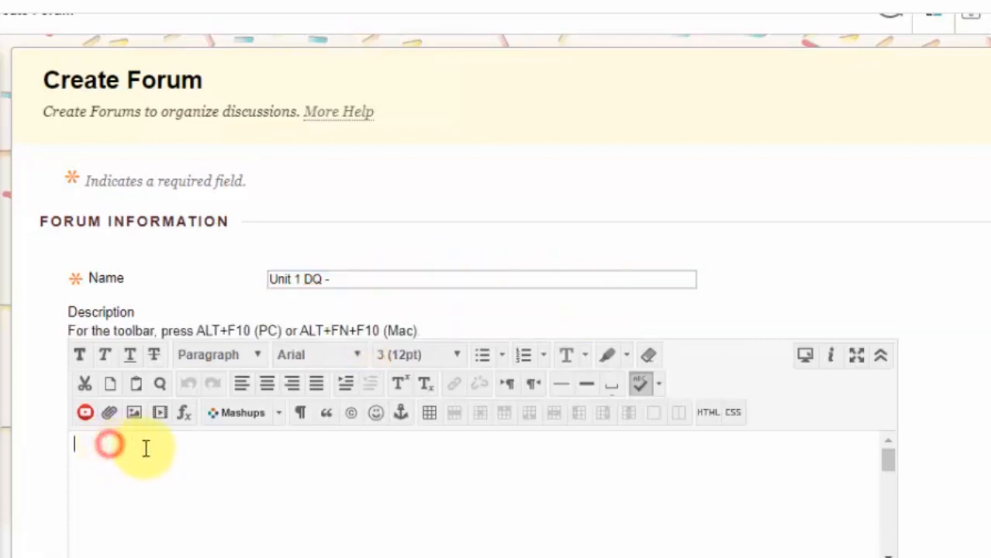
click(331, 278)
key(BackSpace)
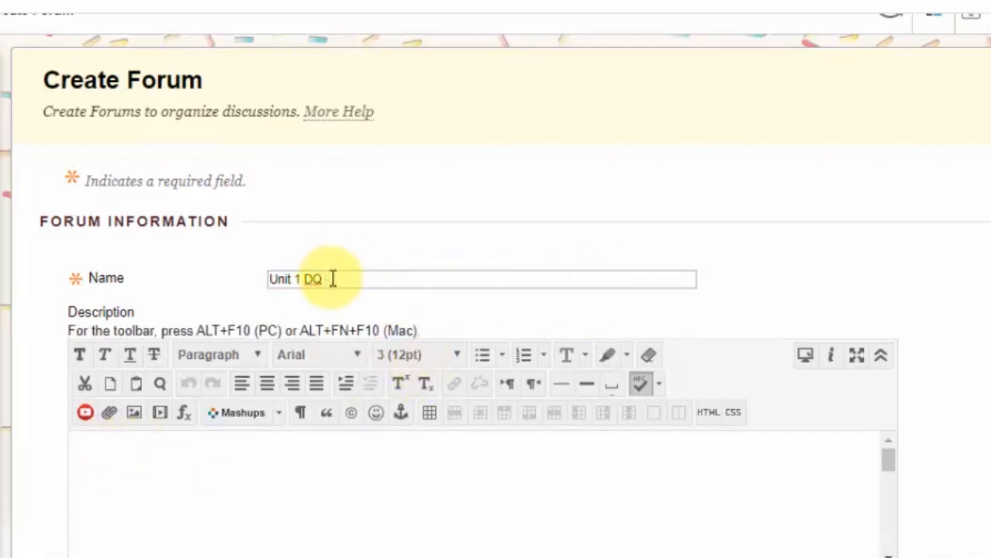
Step: Enter "Tell me about yourself." as the description of the Unit 1 DQ forum
click(175, 465)
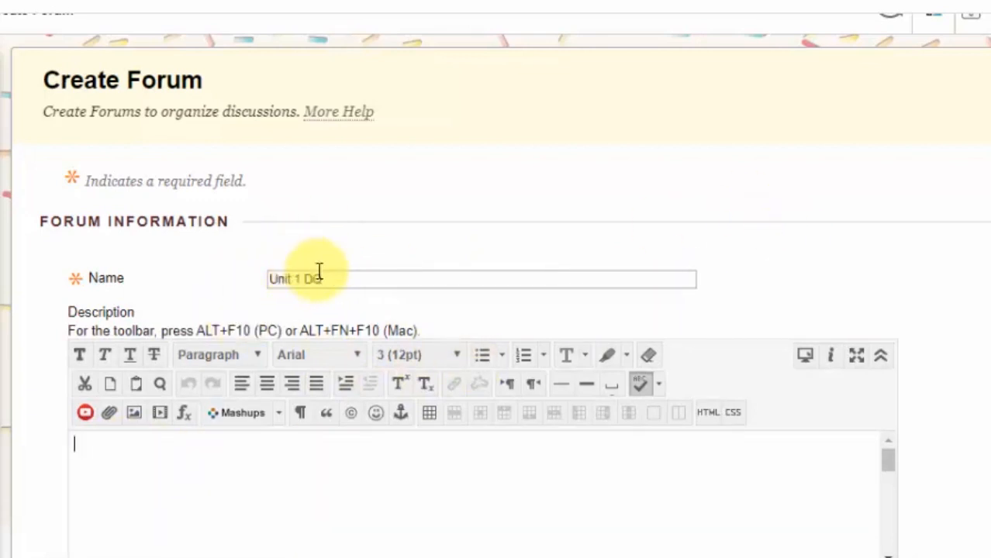
drag(328, 279, 252, 275)
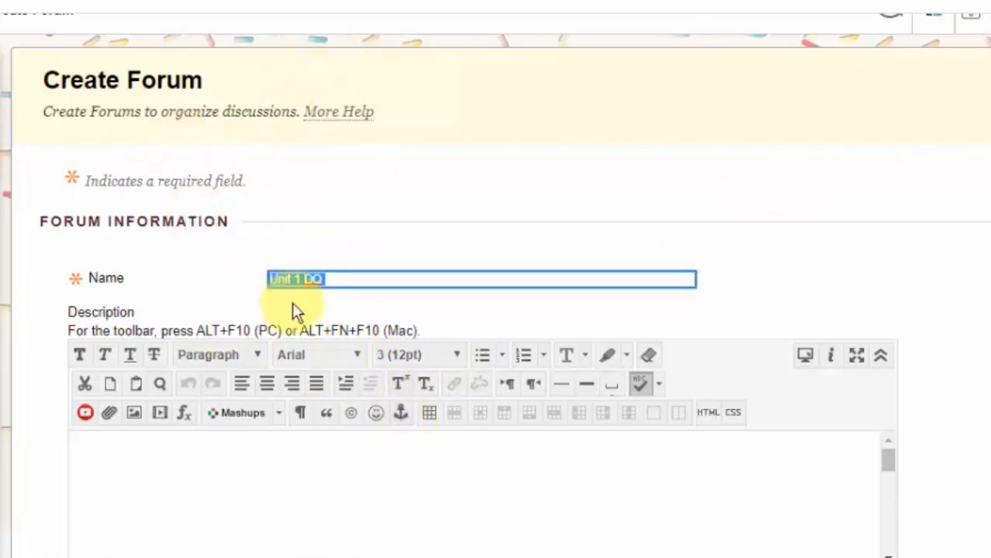
click(260, 292)
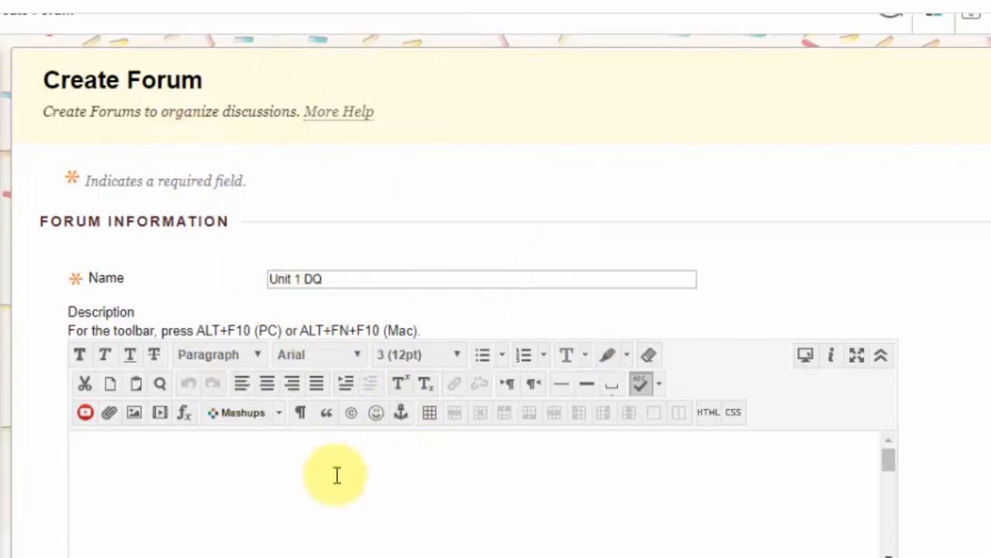
click(156, 484)
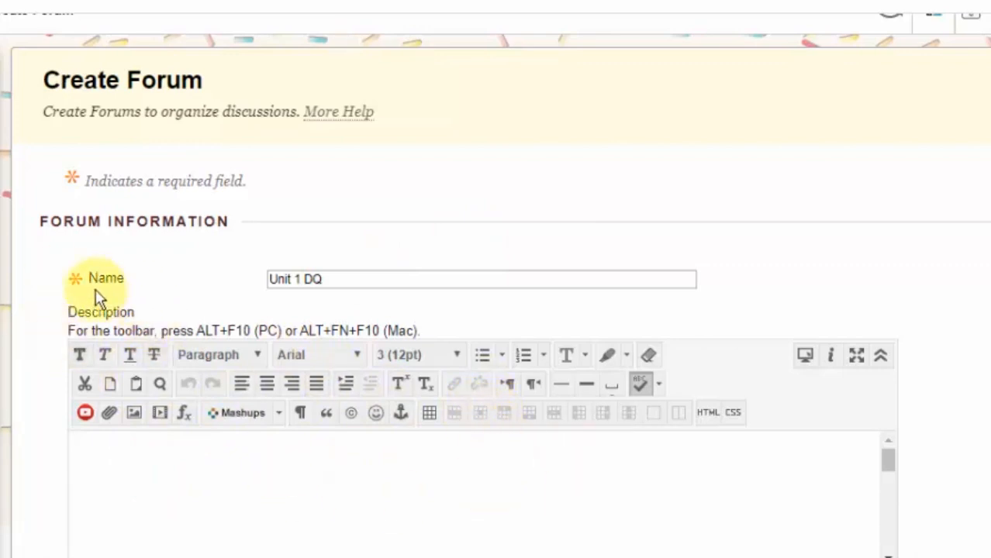
click(145, 488)
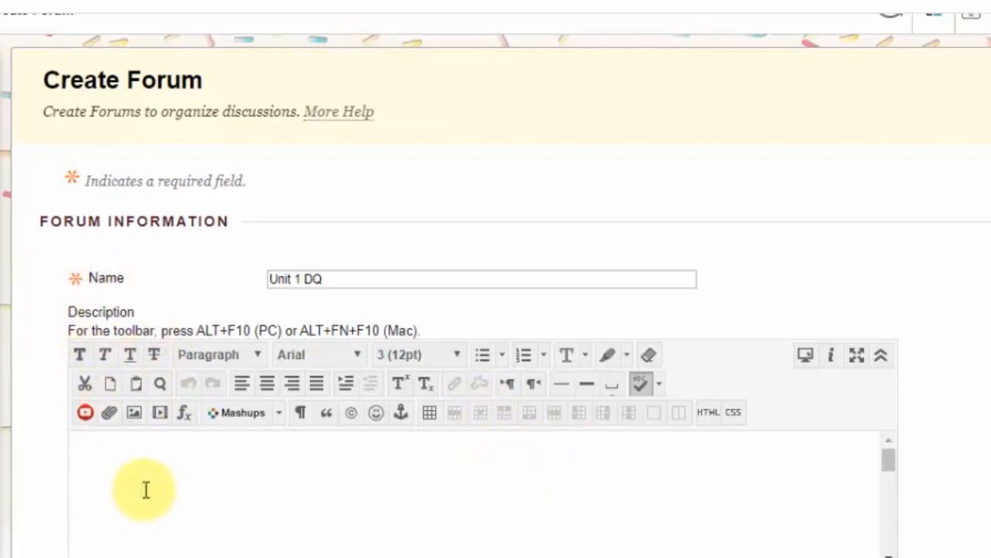
text(Tell me about you)
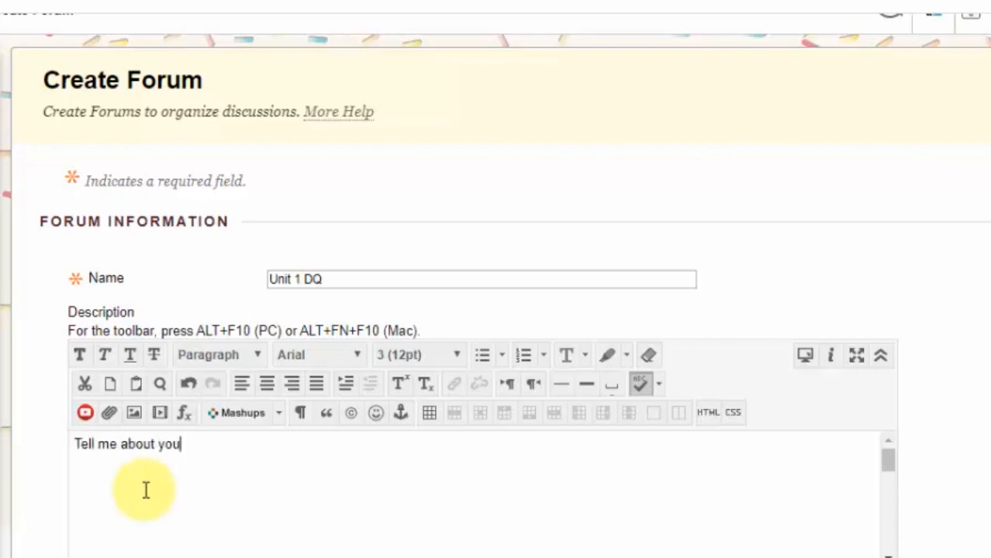
text(rself.)
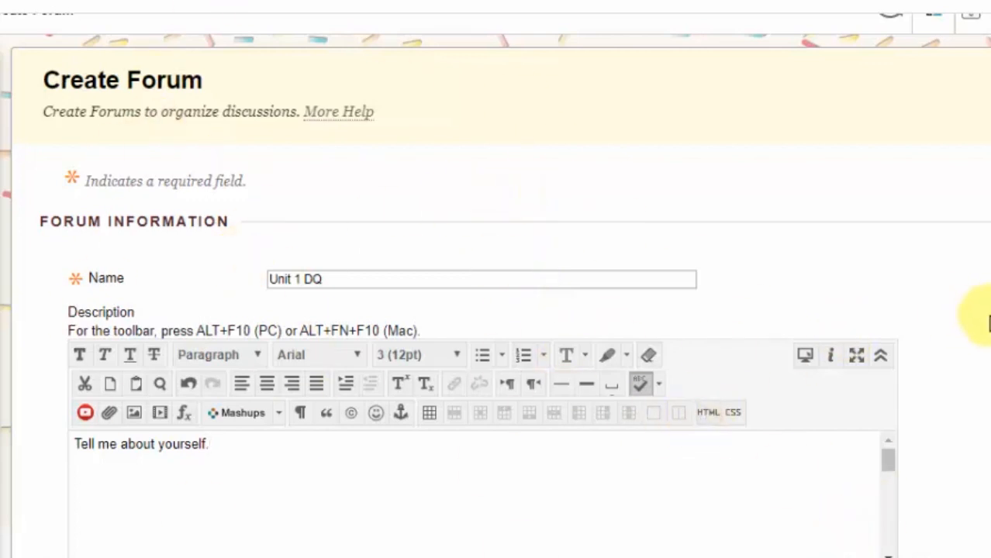
Step: Review the new forum's availability dates, thread viewing, grading and subscription settings against its name and description
scroll(983, 411, down, 2)
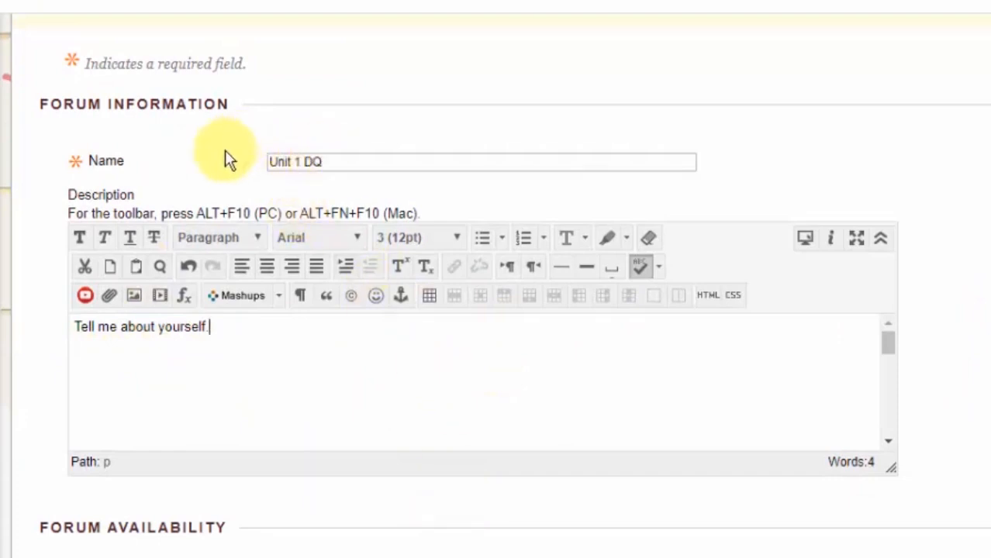
scroll(874, 405, down, 1)
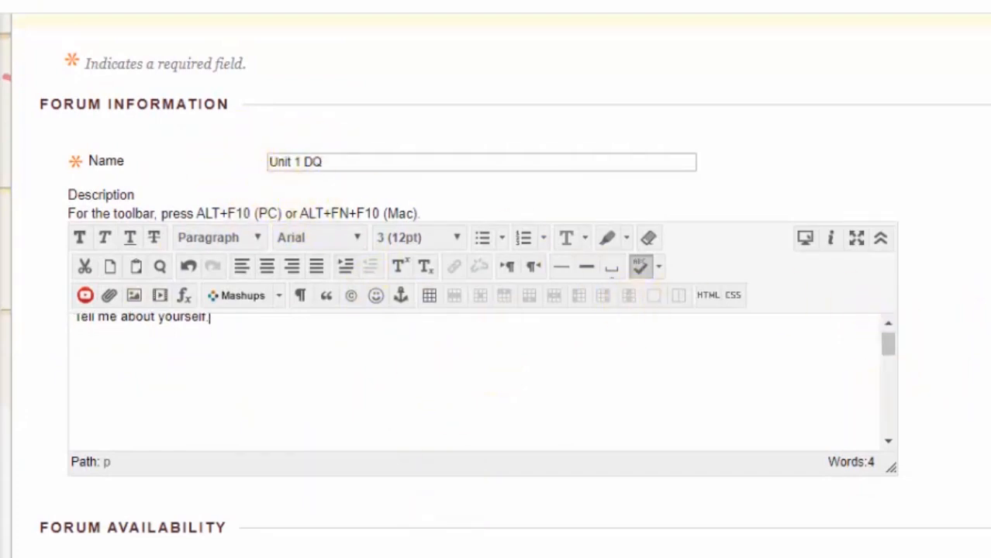
scroll(496, 310, down, 4)
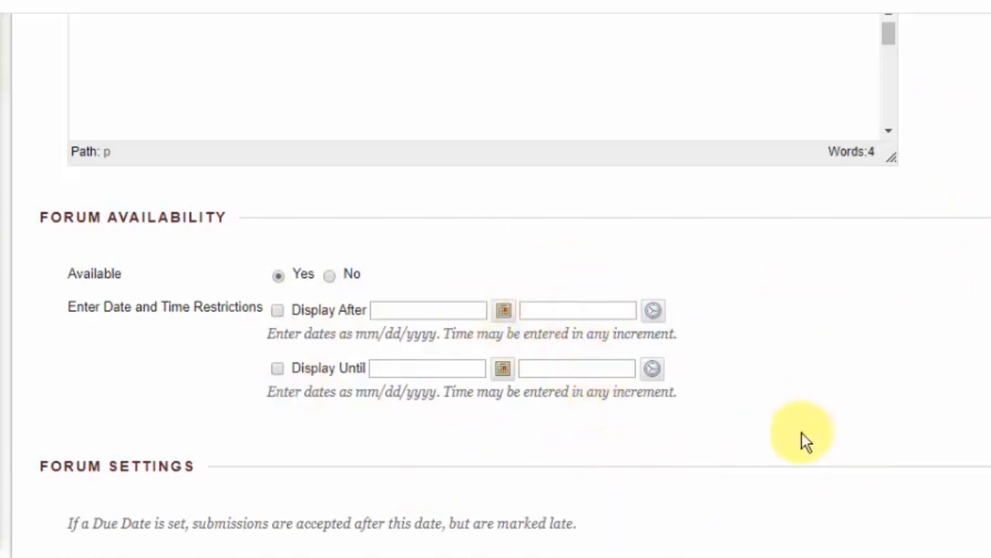
scroll(773, 456, down, 2)
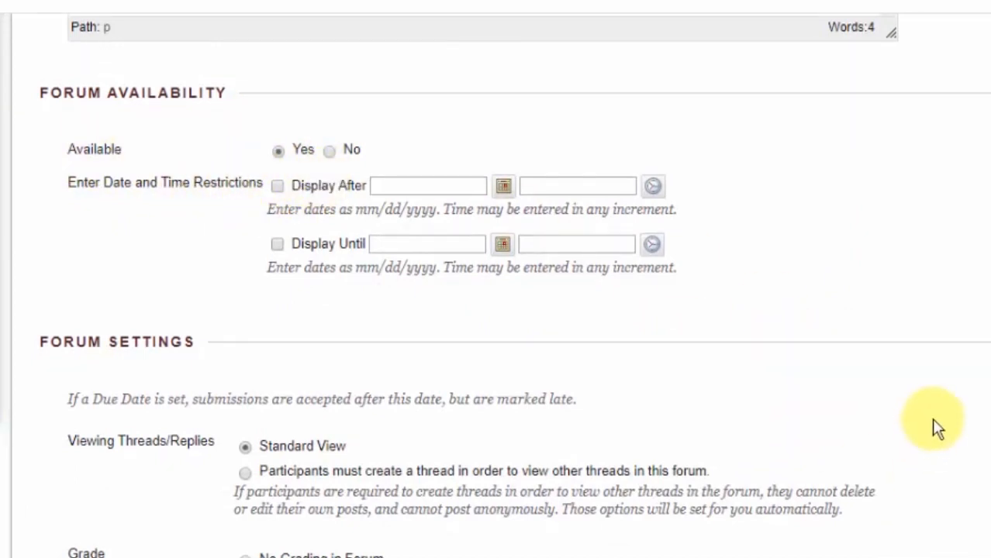
scroll(934, 421, down, 3)
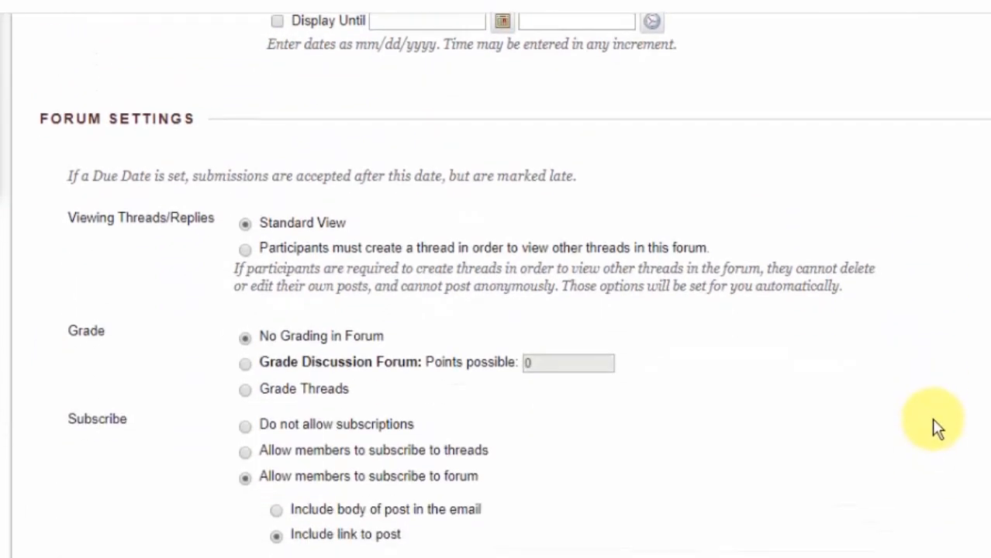
scroll(933, 420, down, 2)
scroll(933, 420, up, 1)
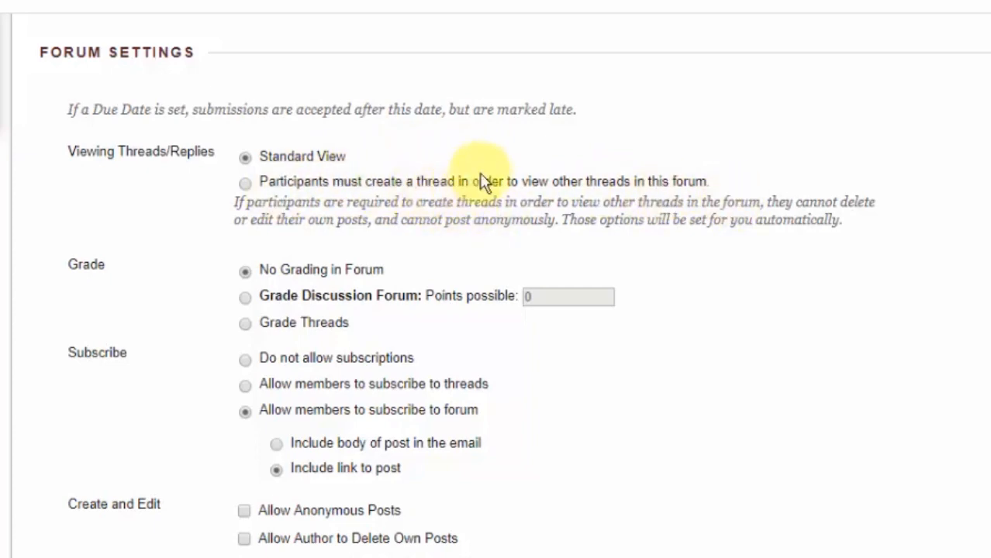
scroll(481, 178, up, 10)
scroll(481, 180, up, 1)
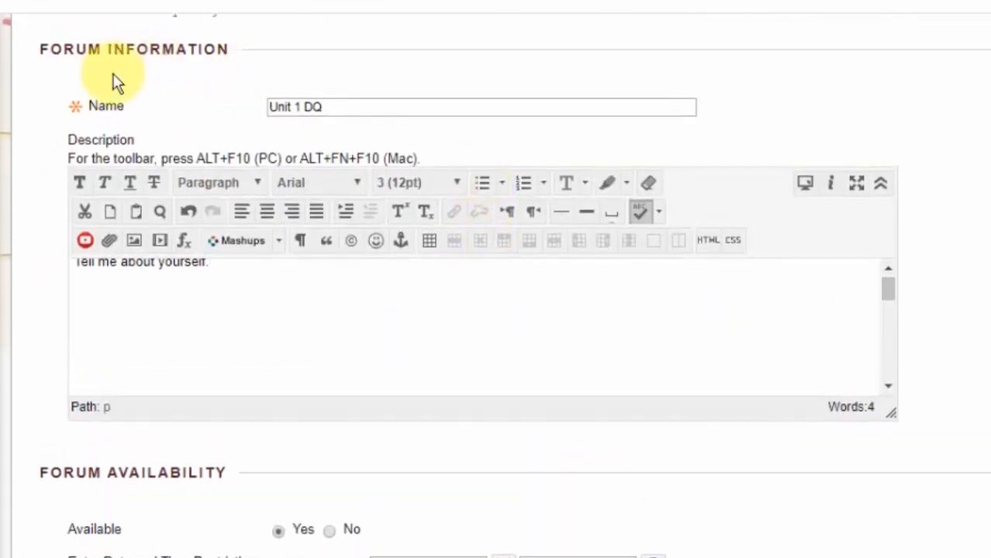
click(267, 303)
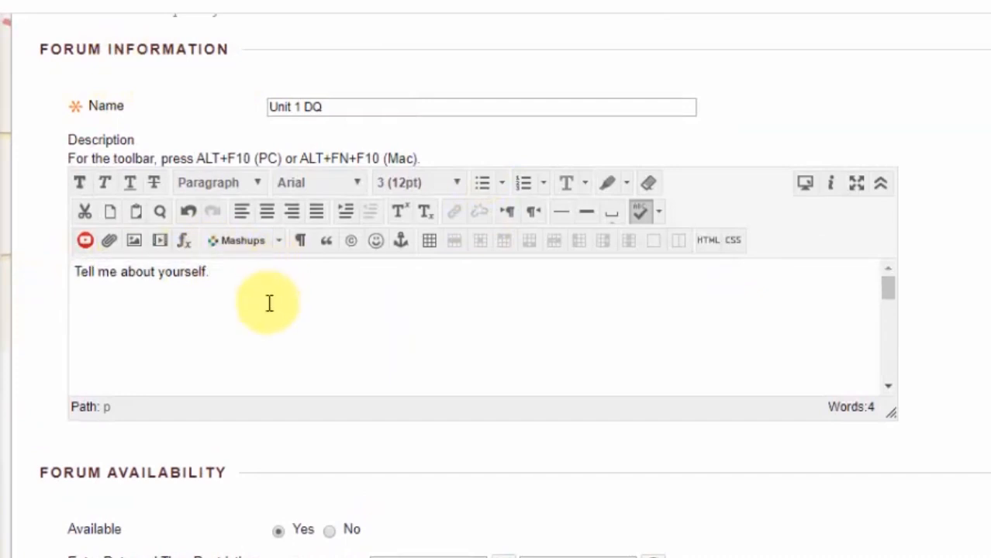
Step: Try requiring participants to create a thread before viewing others, and return thread viewing to Standard View
scroll(665, 481, down, 6)
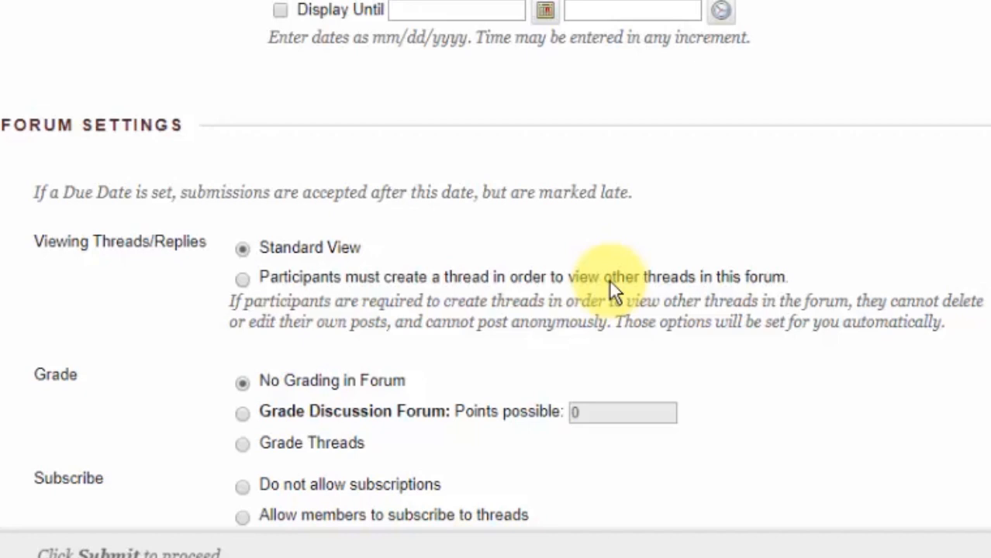
click(246, 279)
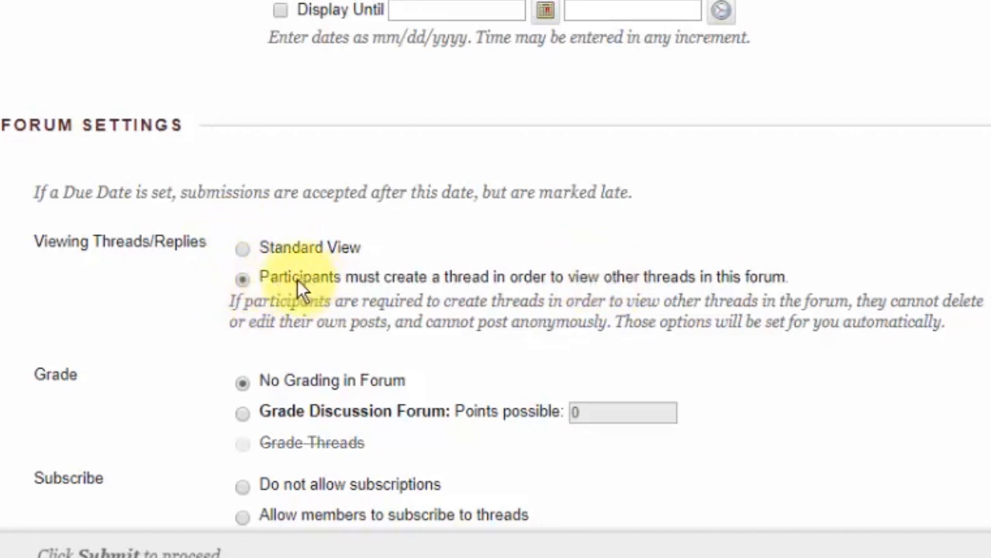
click(241, 247)
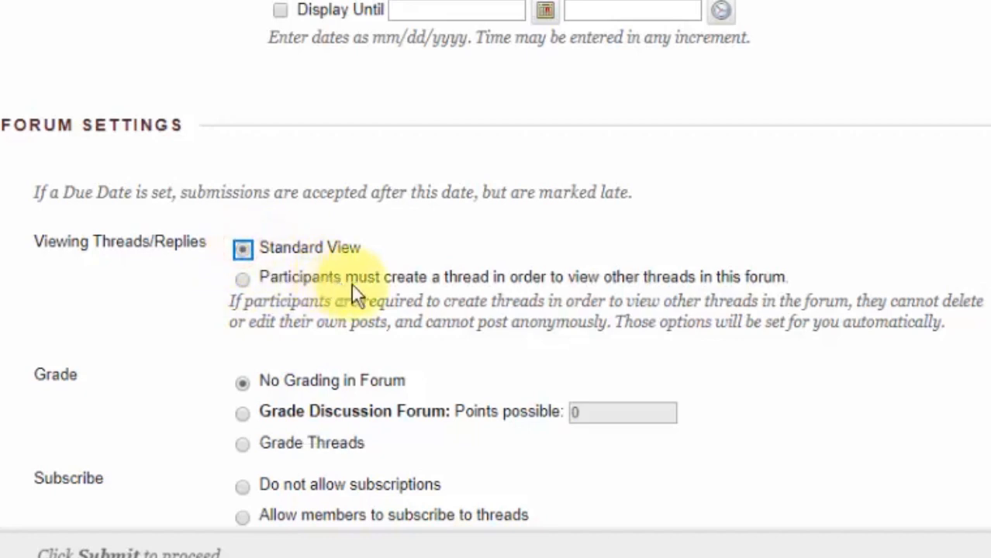
Step: Examine the forum's grading, subscription and post creation options, focusing on No Grading in Forum
scroll(589, 368, down, 4)
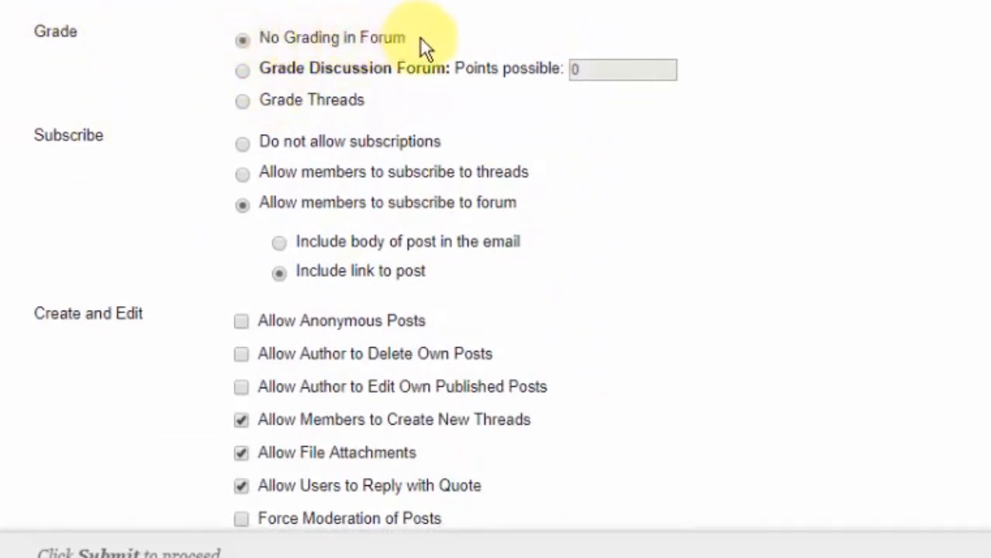
drag(404, 39, 260, 48)
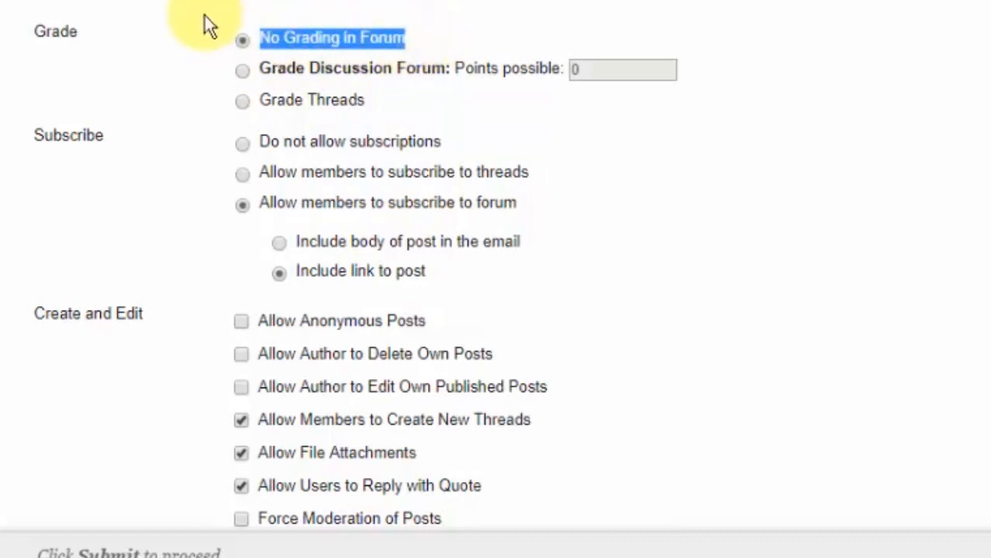
scroll(435, 19, up, 15)
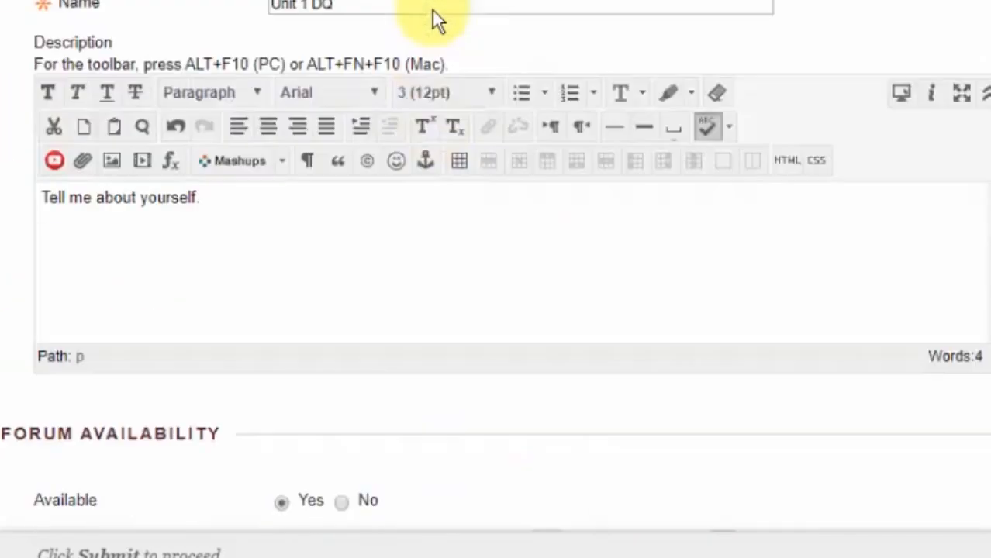
scroll(226, 469, down, 12)
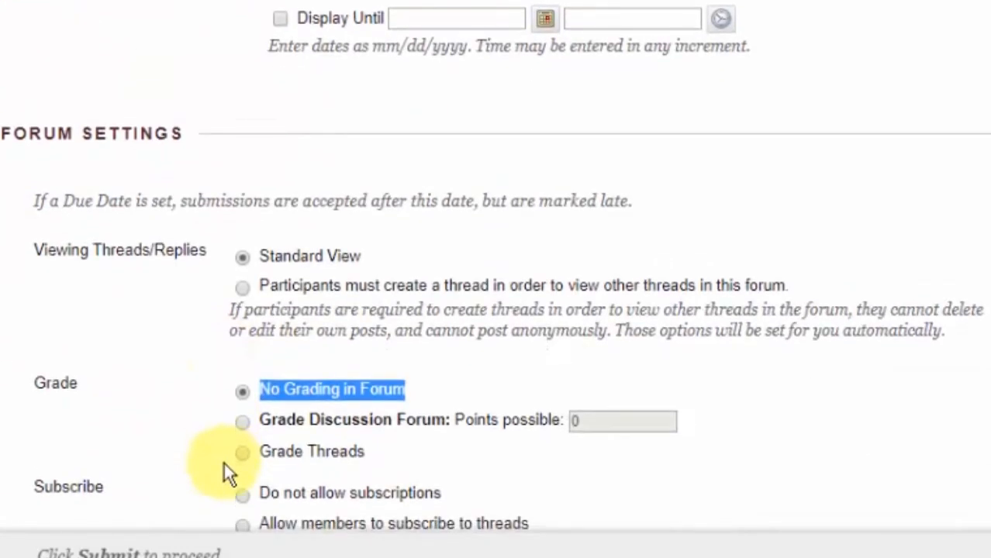
click(426, 389)
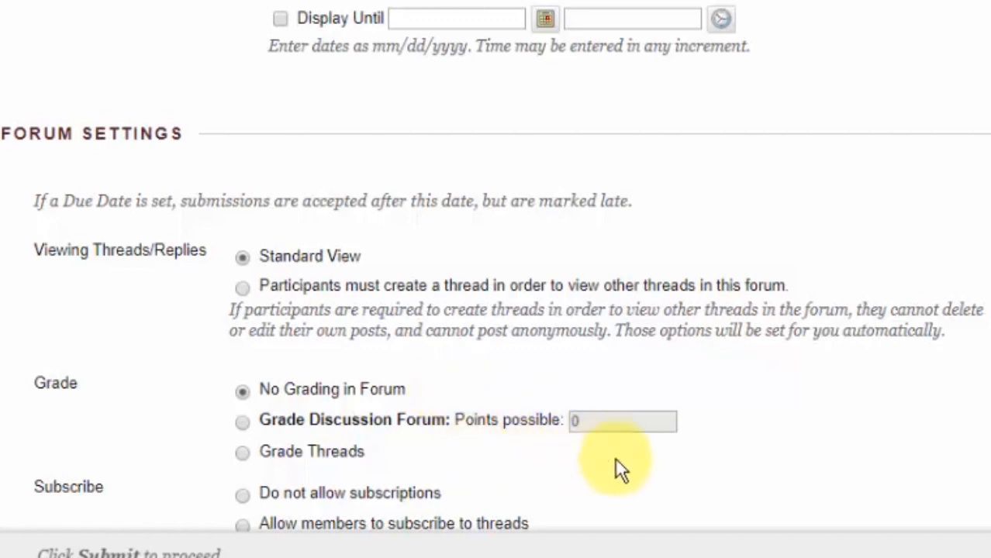
Step: Set the forum to be graded as a whole discussion forum with 100 points possible
scroll(616, 469, down, 2)
scroll(617, 461, down, 2)
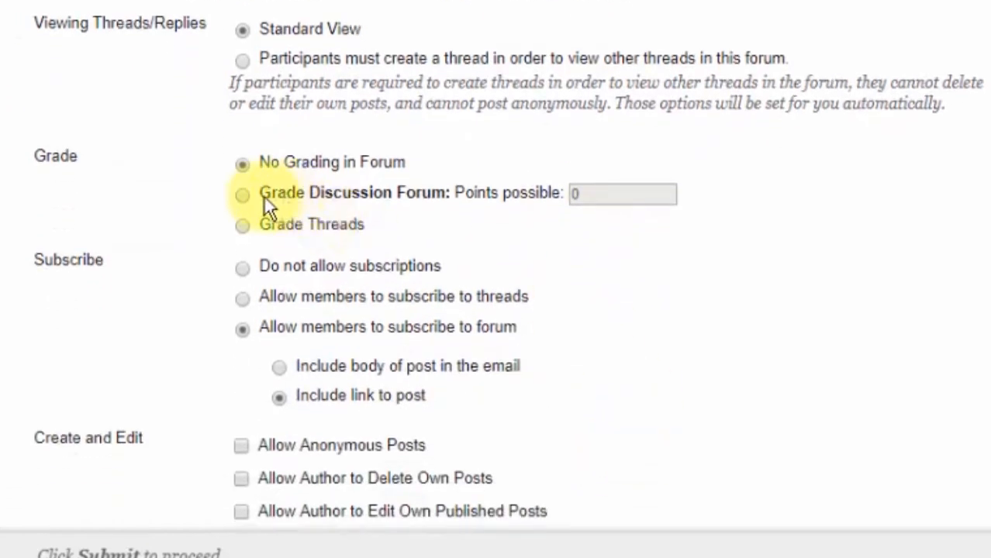
click(242, 195)
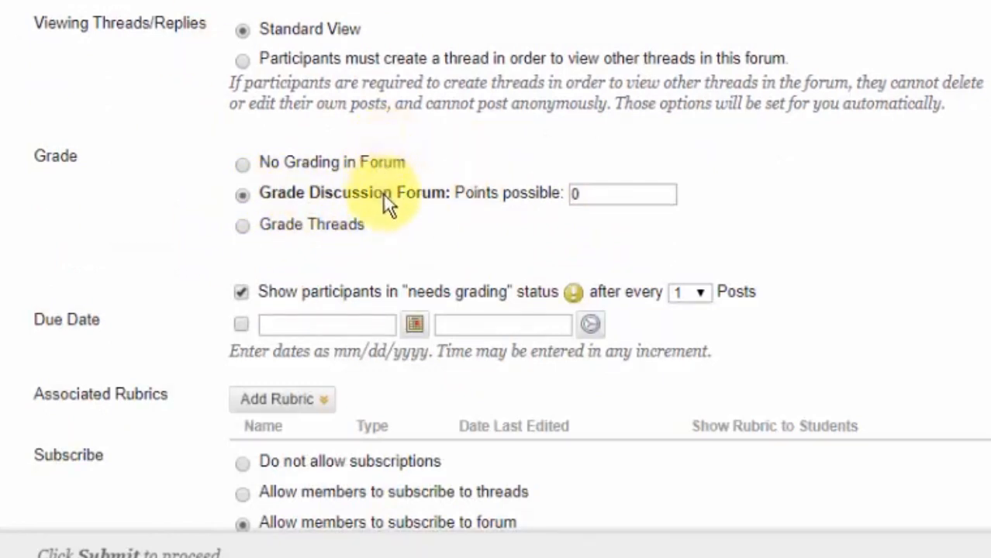
click(625, 194)
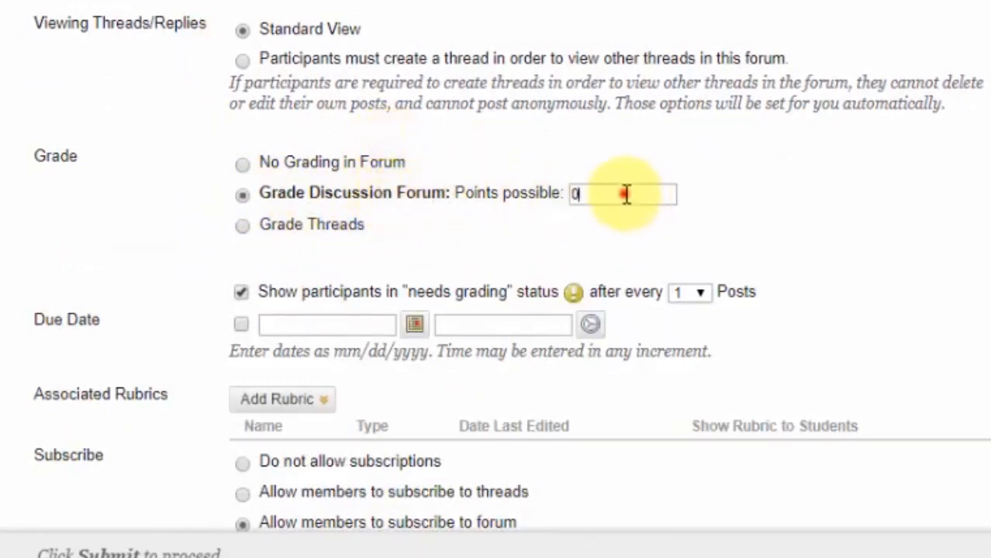
drag(625, 194, 545, 187)
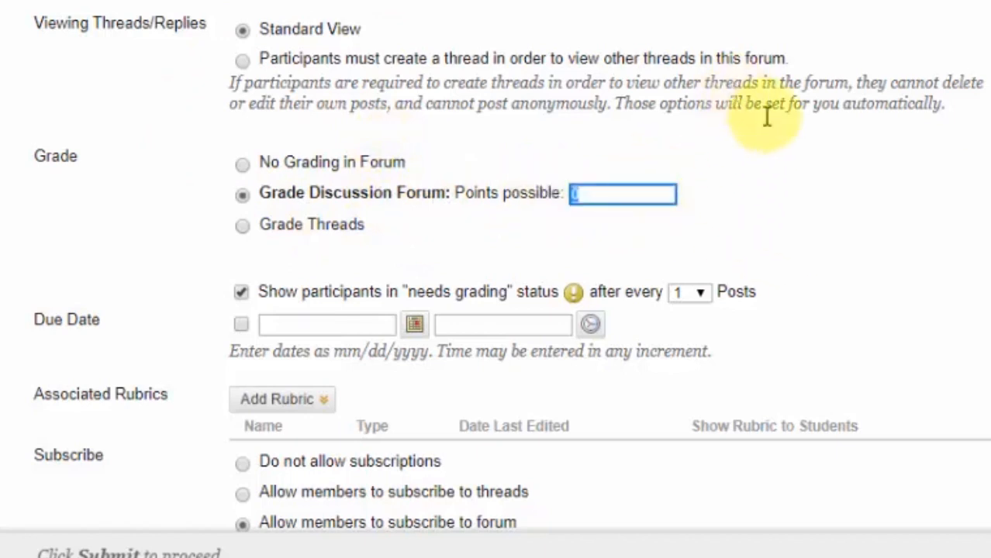
text(100)
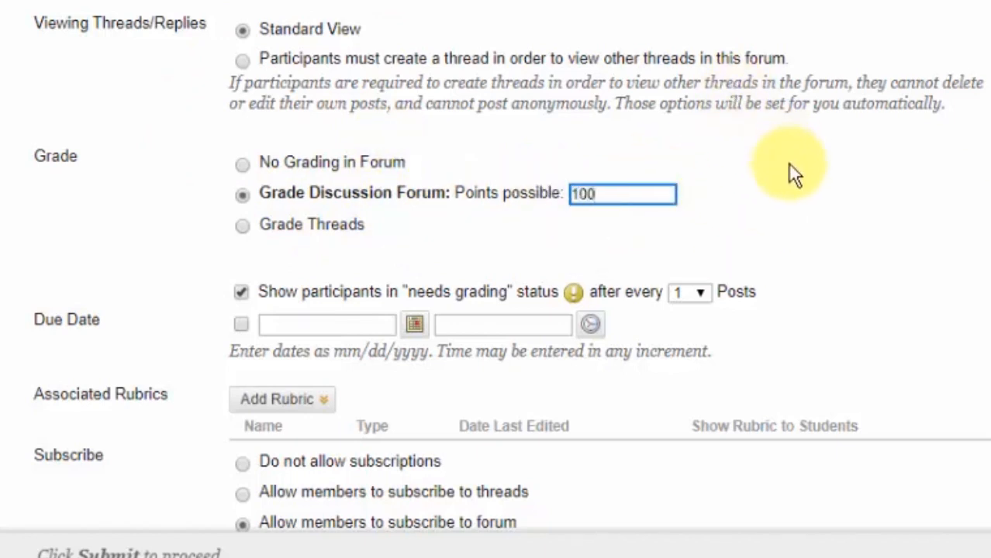
click(814, 222)
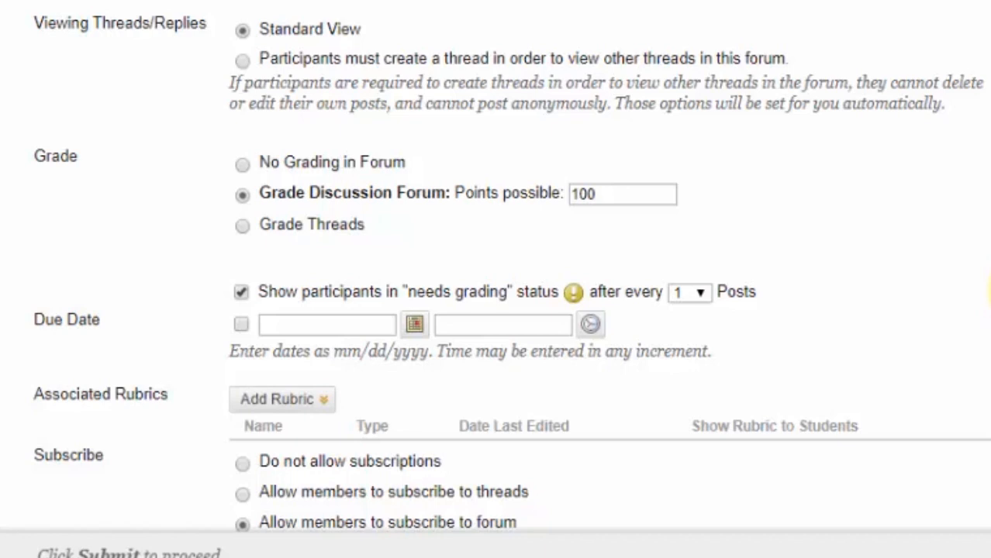
click(626, 195)
drag(629, 200, 562, 203)
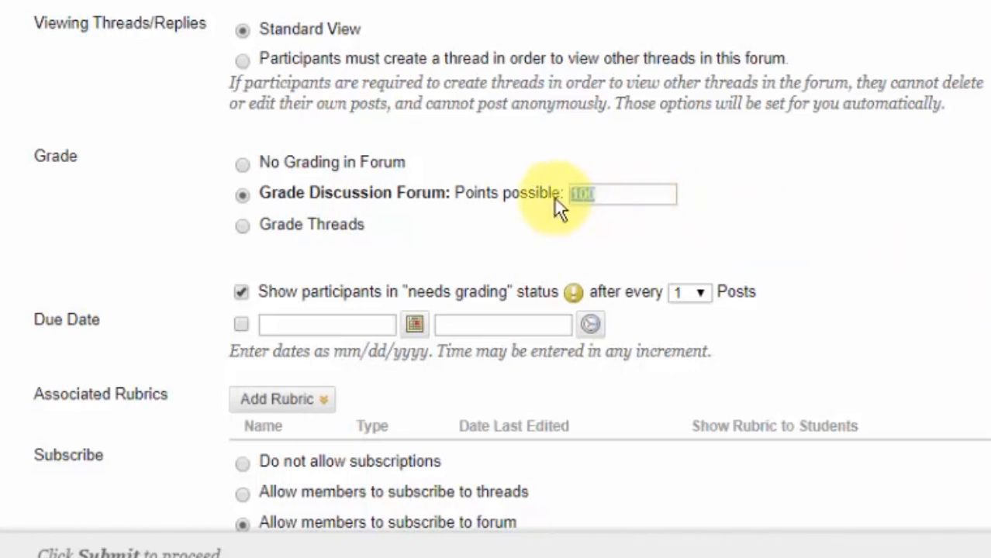
click(613, 223)
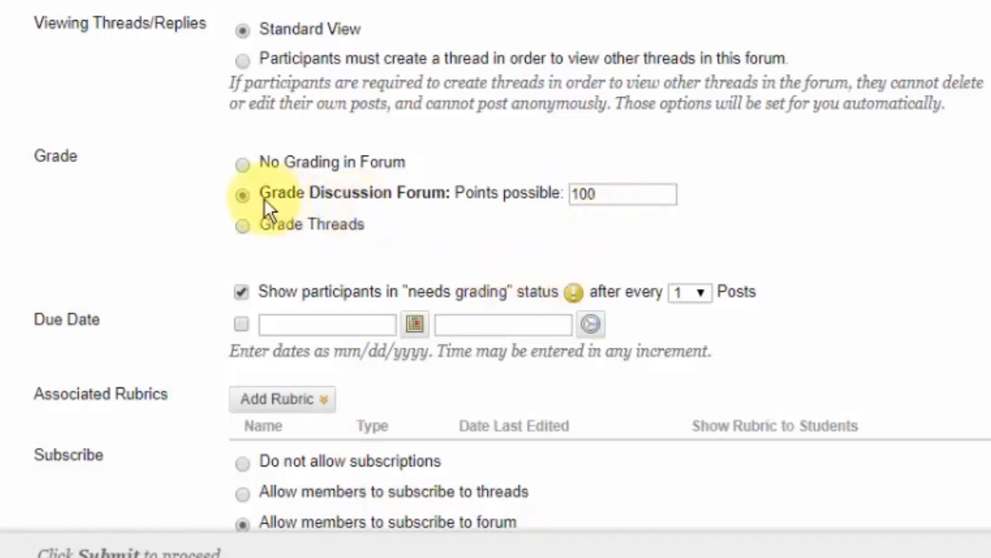
Step: Try grading individual threads, read the notice about the affected options, and return the forum to No Grading in Forum
click(244, 226)
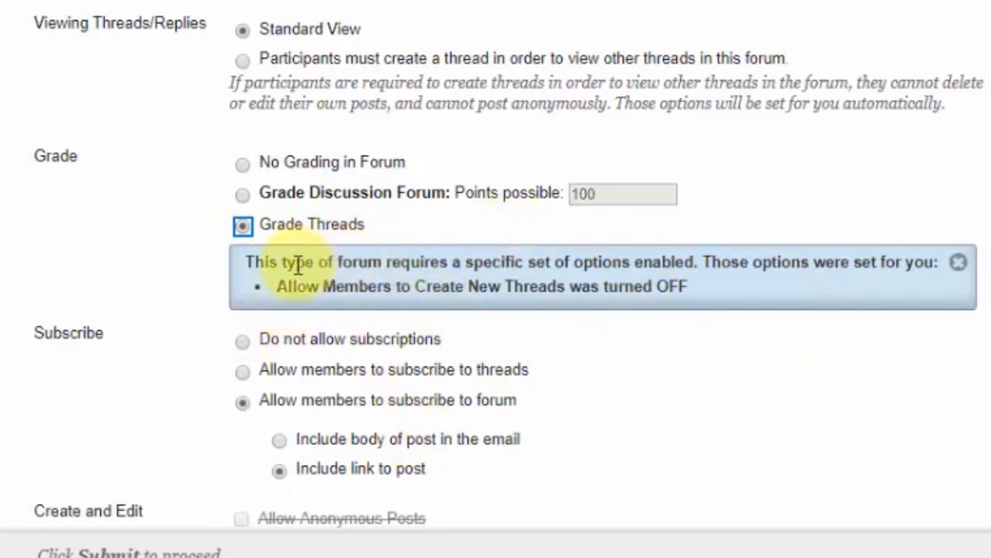
drag(277, 288, 693, 295)
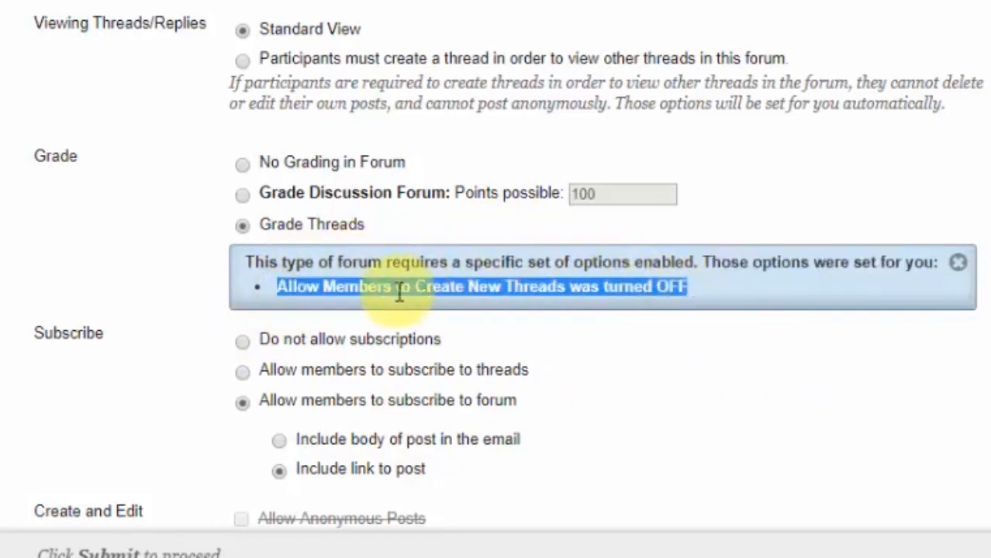
click(709, 445)
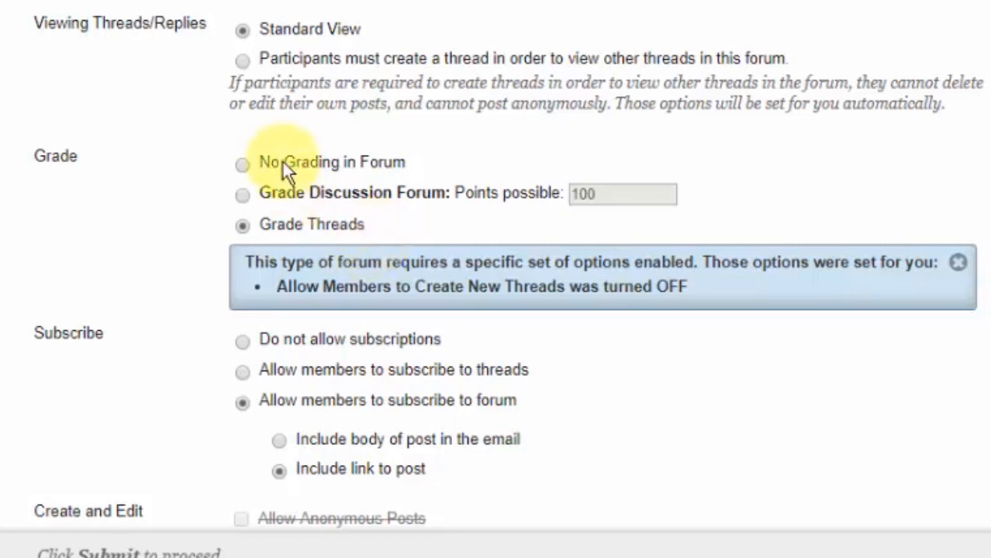
click(240, 163)
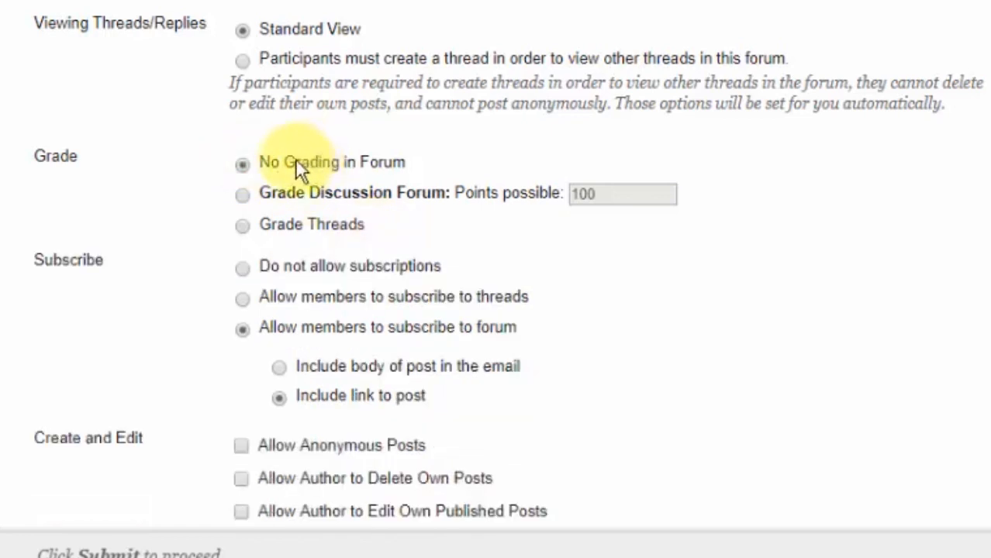
Step: Examine the forum's Create and Edit options for anonymous posts and for authors deleting their own posts
scroll(640, 364, down, 5)
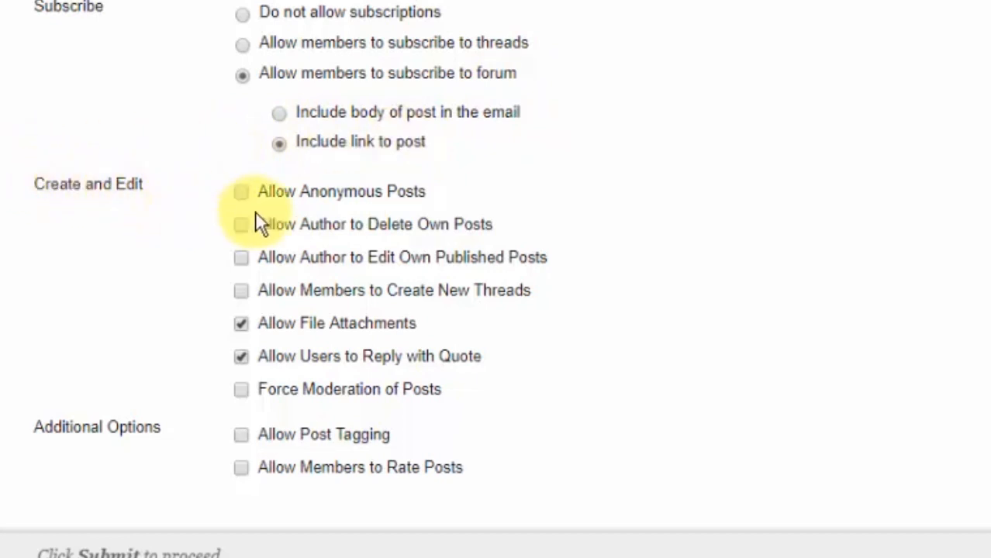
drag(443, 193, 259, 199)
click(441, 188)
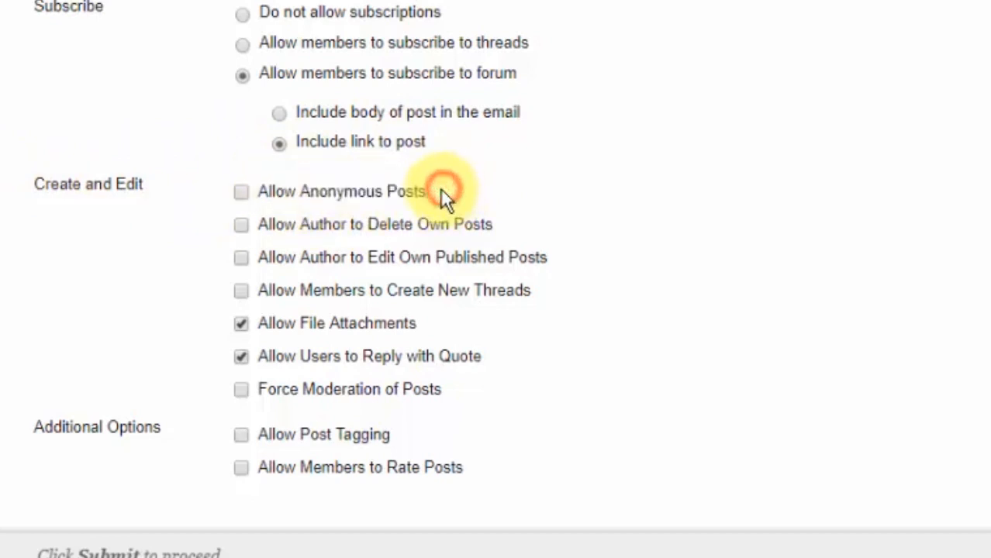
drag(440, 189, 259, 188)
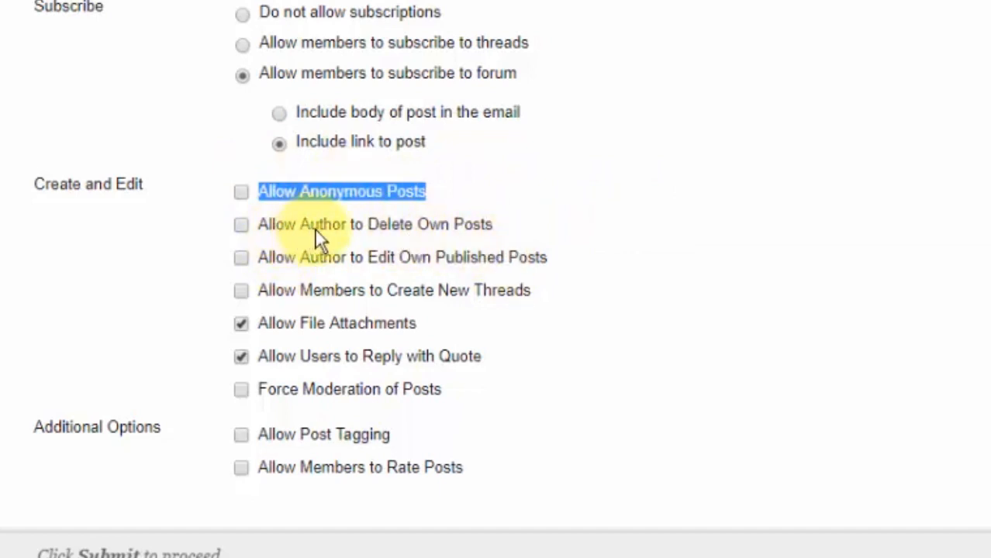
click(507, 224)
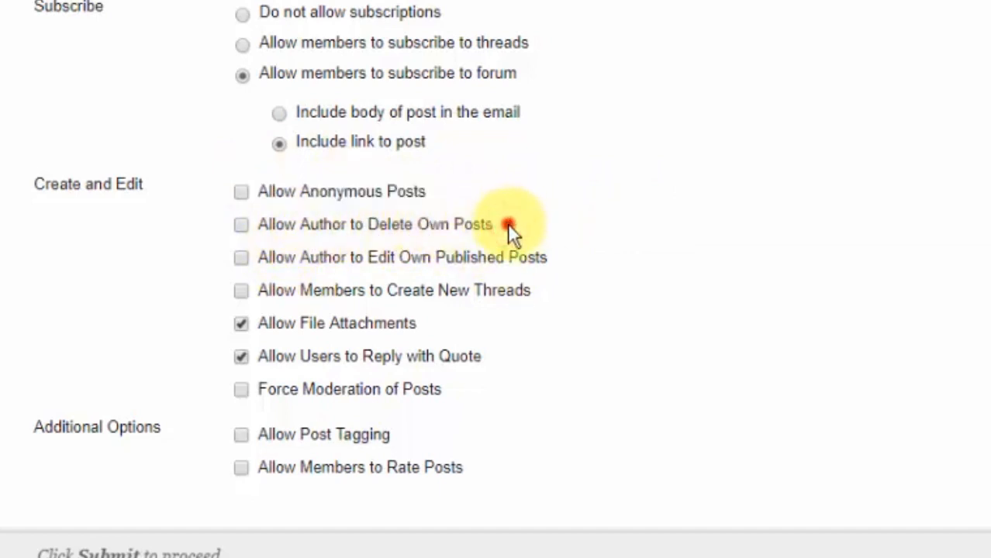
drag(502, 226, 263, 226)
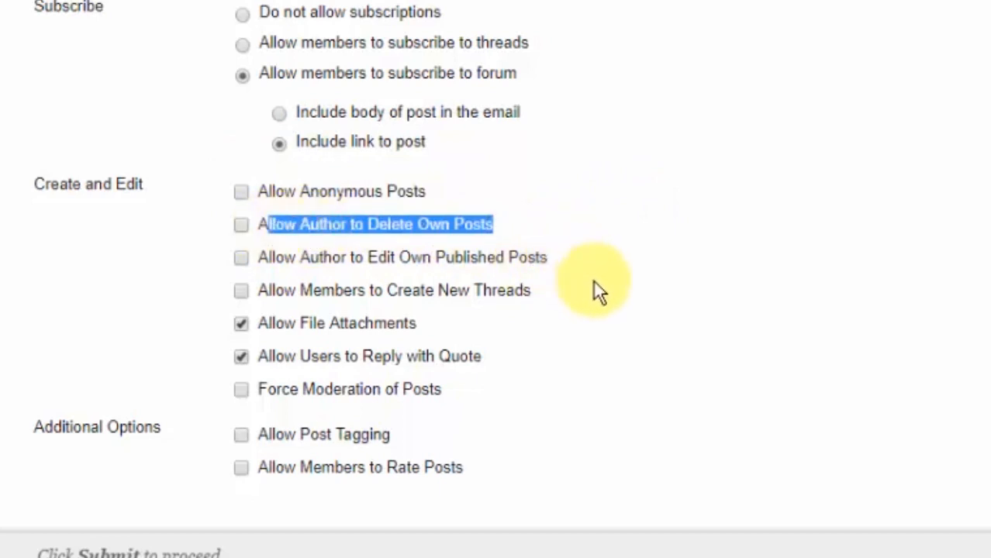
click(502, 226)
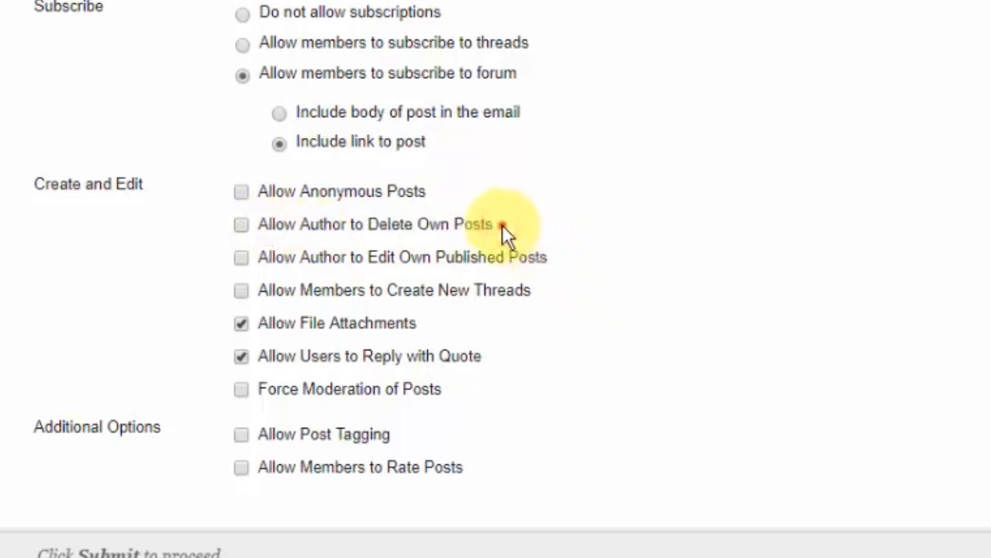
drag(500, 224, 367, 225)
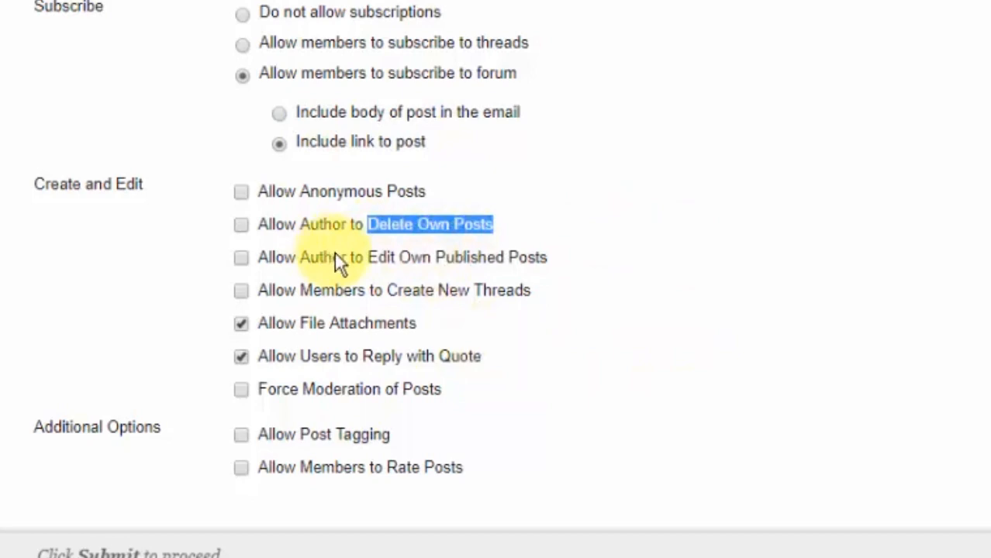
Step: Review the thread viewing settings again and examine the option Allow Author to Edit Own Published Posts
scroll(422, 254, up, 6)
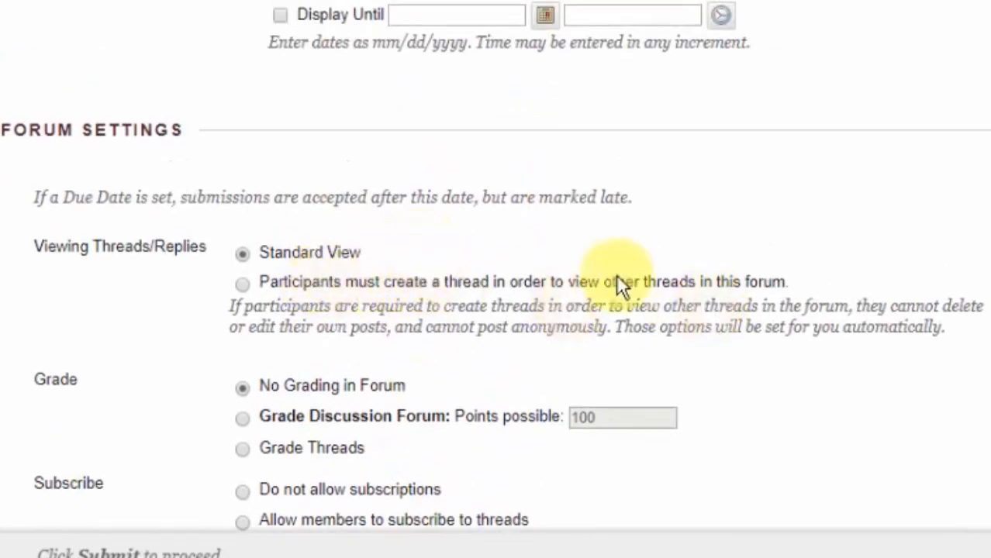
scroll(580, 327, down, 6)
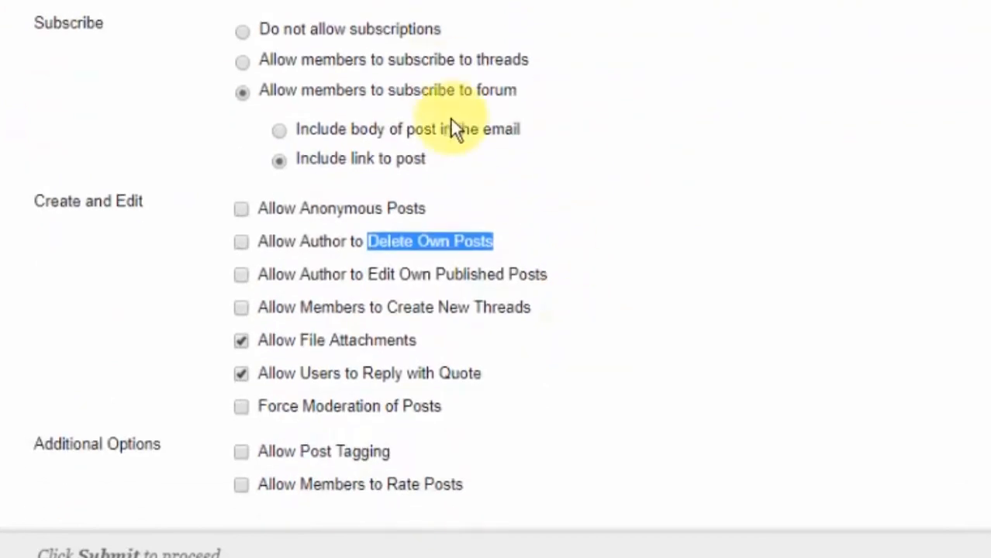
drag(354, 273, 254, 275)
drag(564, 240, 559, 274)
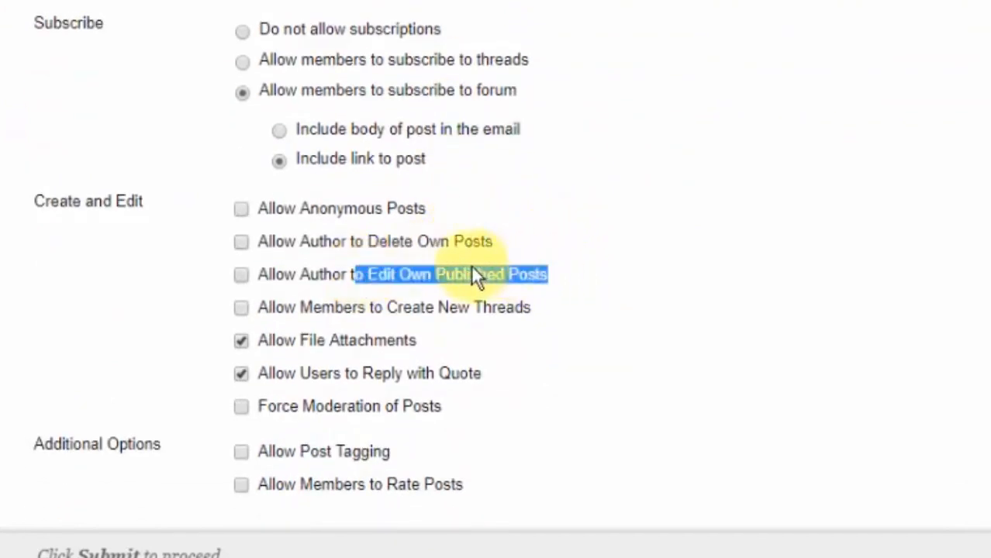
click(324, 284)
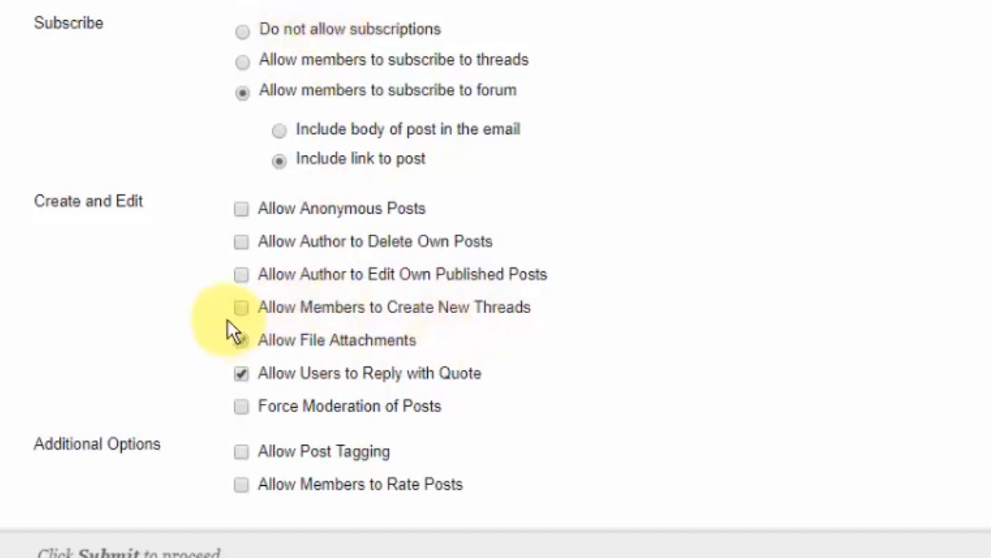
Step: Allow members to create new threads in the forum and submit the forum settings
click(245, 307)
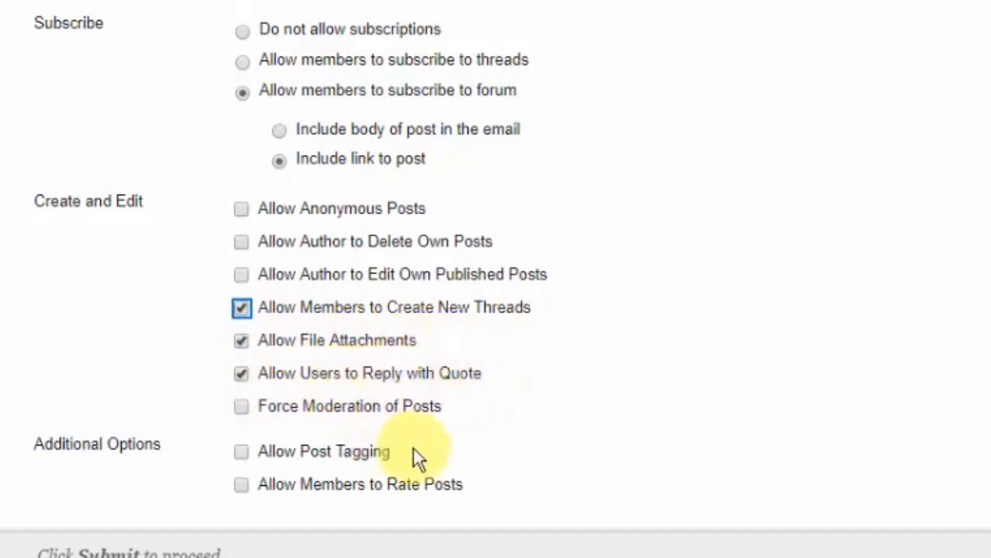
scroll(470, 454, down, 1)
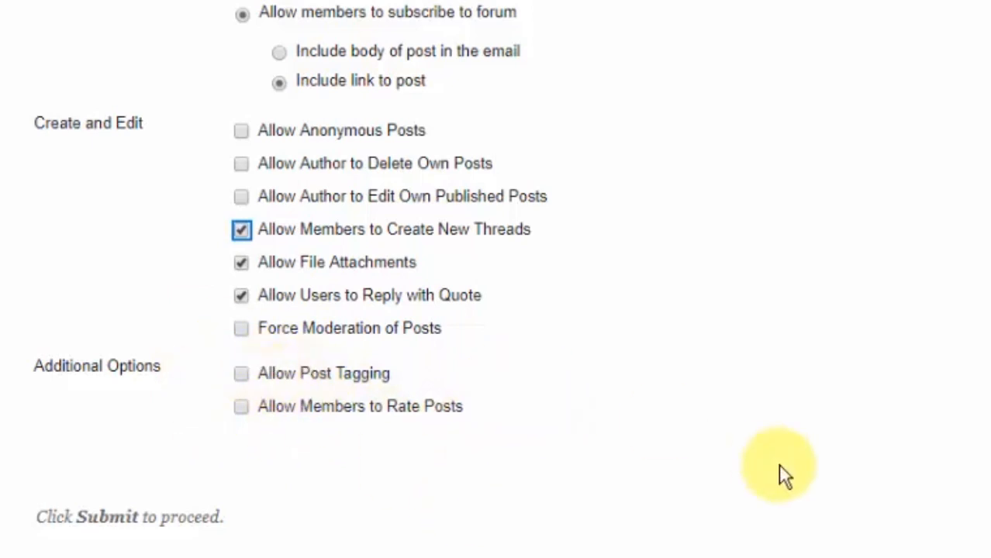
click(860, 397)
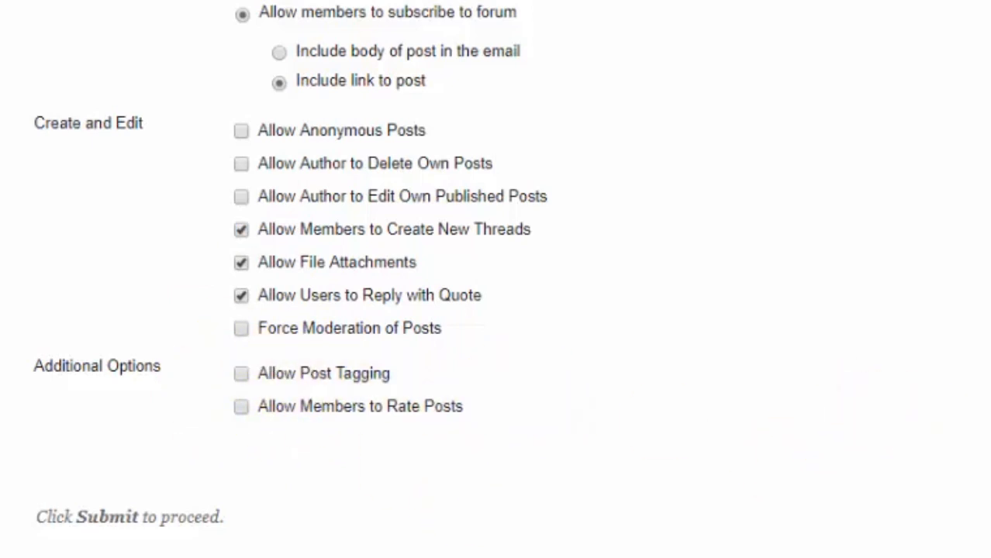
click(951, 514)
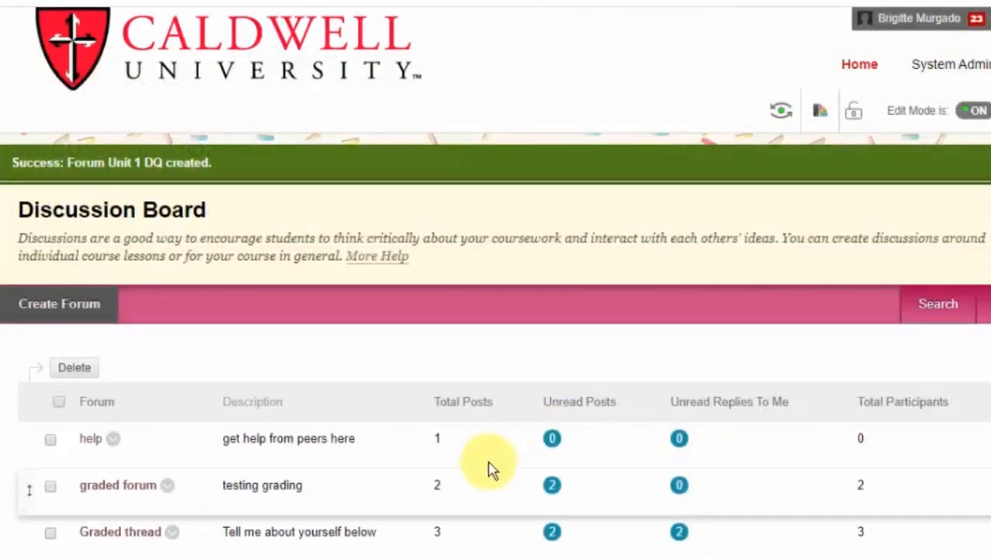
Step: Open the Unit 1 DQ forum from the discussion board, look over its thread list and return to the board
scroll(215, 362, down, 3)
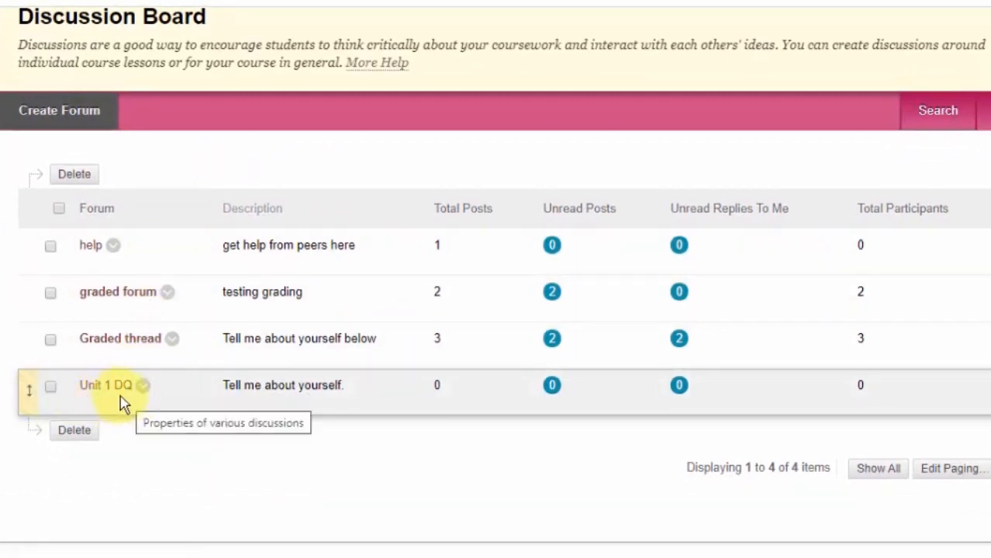
click(90, 391)
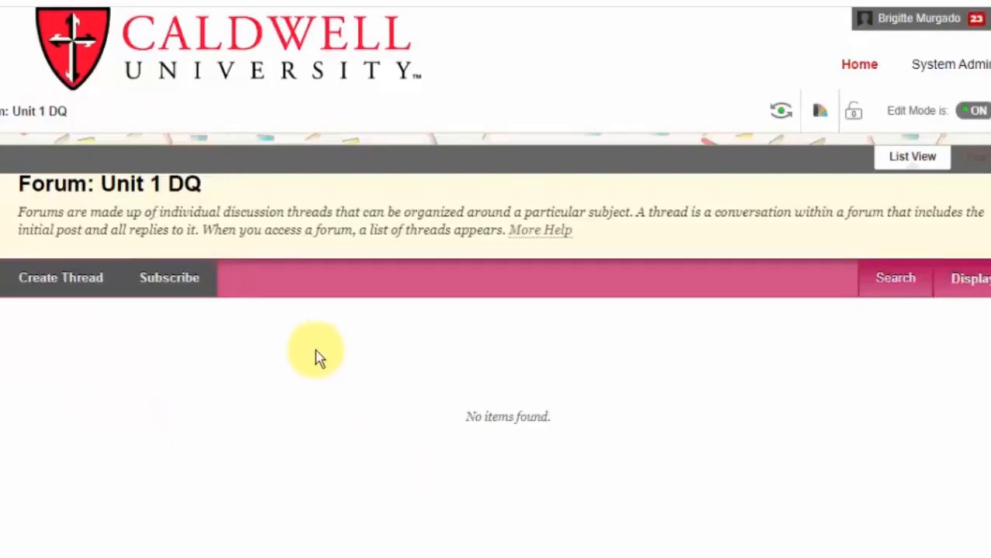
scroll(237, 457, down, 5)
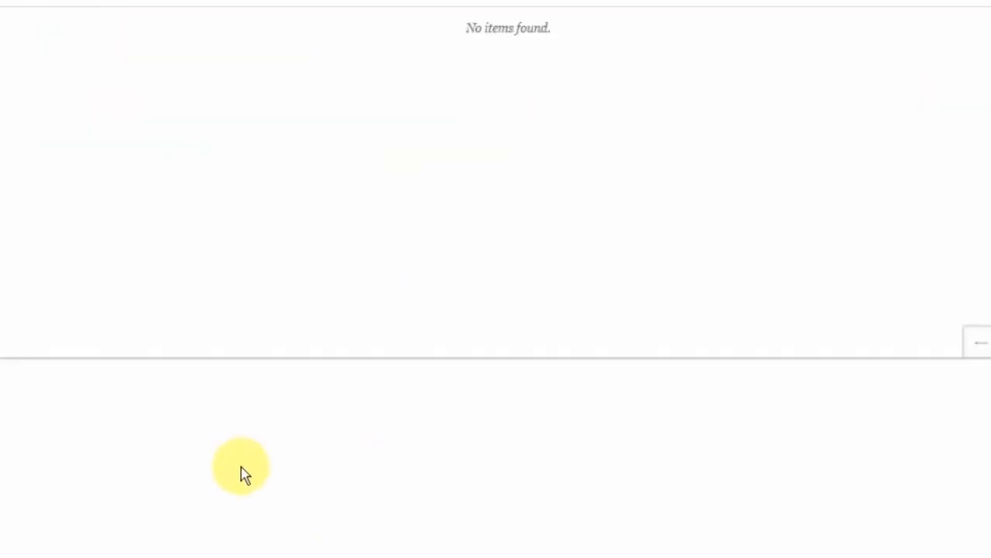
scroll(242, 466, up, 5)
scroll(241, 466, down, 3)
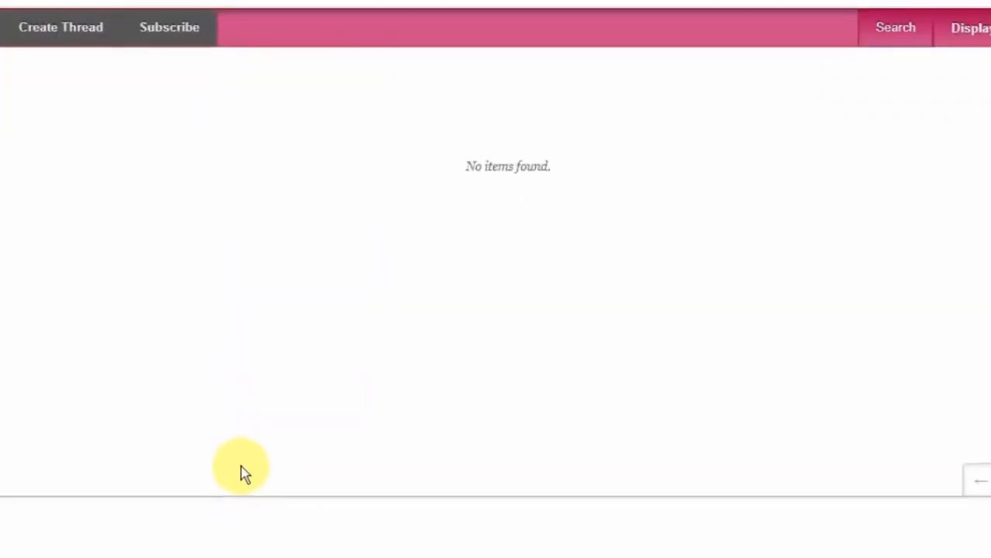
scroll(241, 466, up, 3)
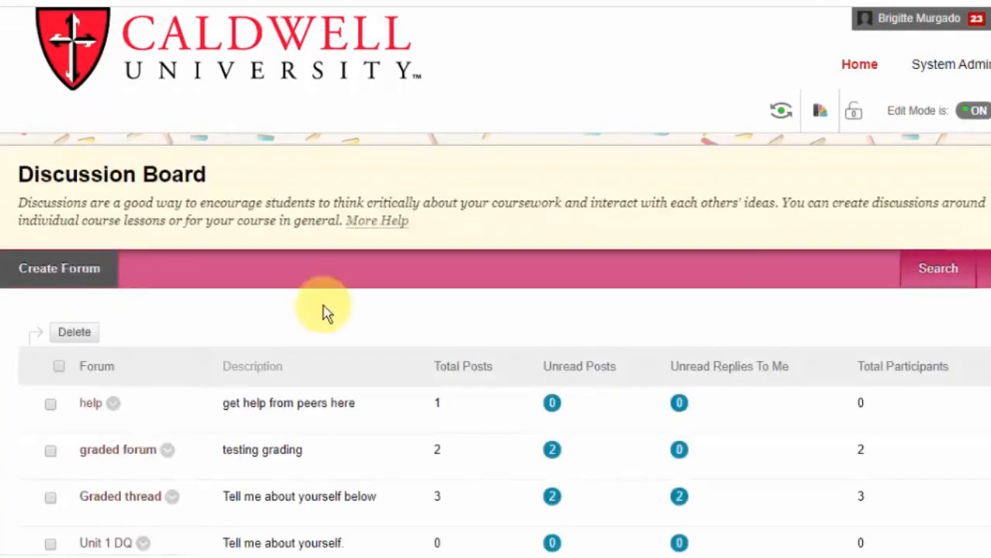
Step: Open the graded forum, read the Test thread and return to the discussion board
scroll(360, 337, down, 3)
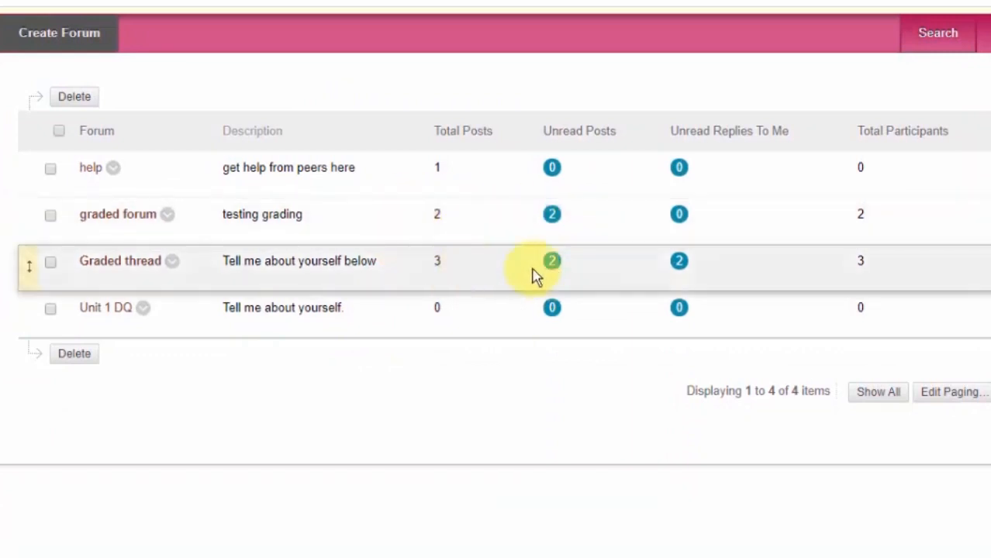
click(124, 219)
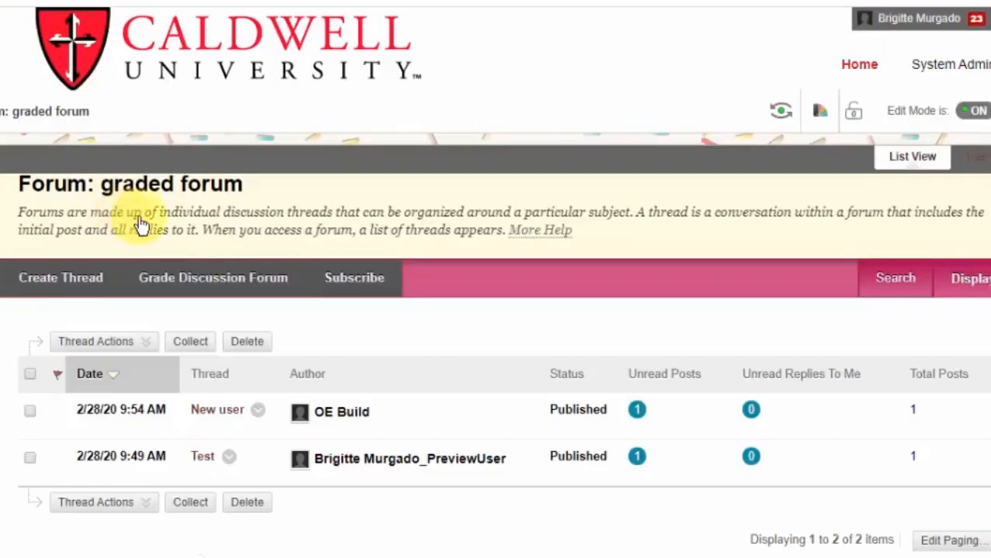
scroll(407, 356, down, 2)
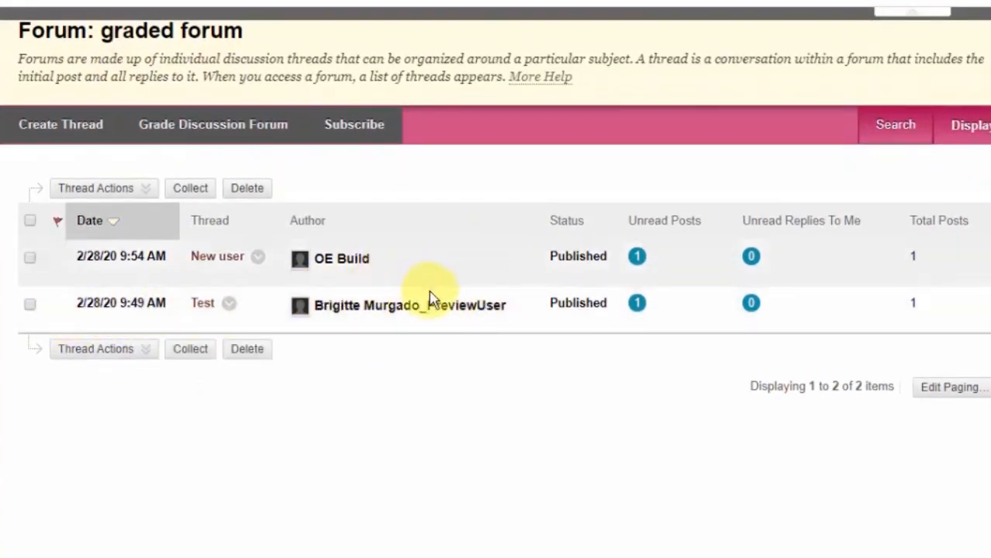
click(203, 310)
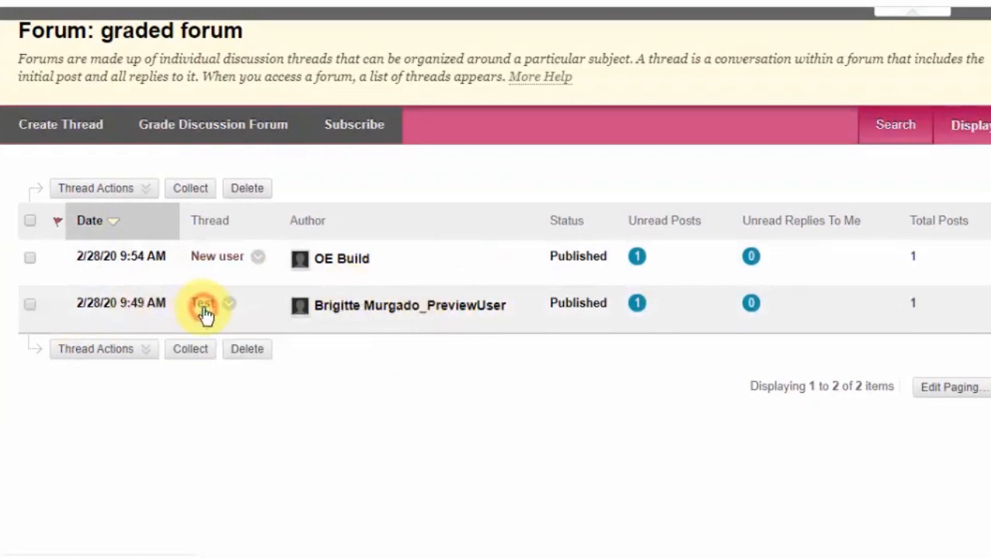
scroll(318, 393, up, 4)
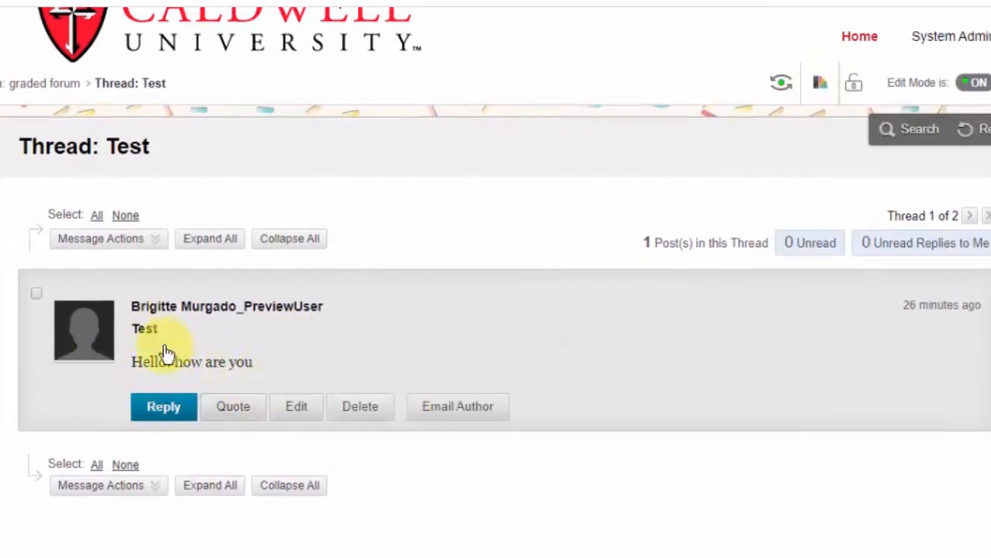
click(9, 86)
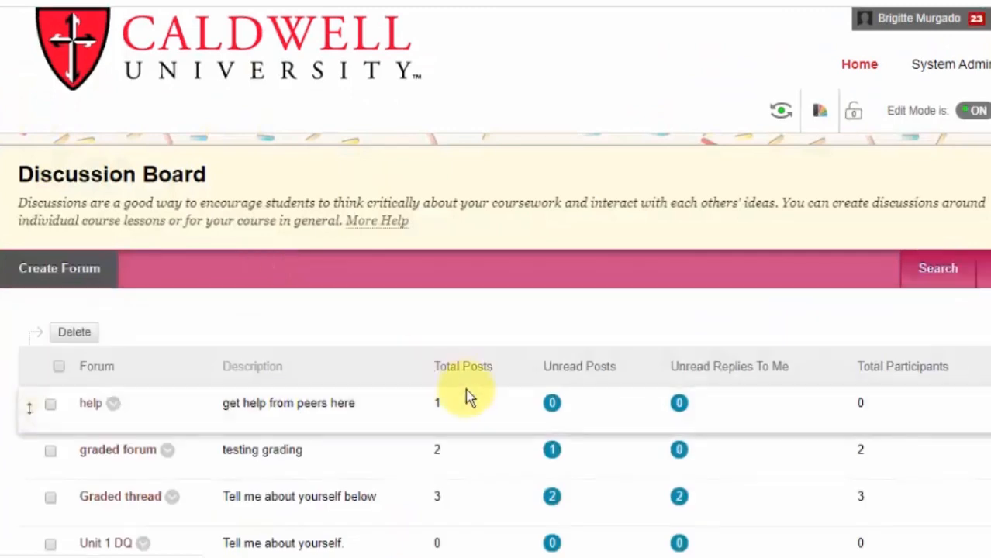
Step: Reopen the graded forum described as testing grading, read its New user thread and go back to the forum's thread list
scroll(467, 395, down, 3)
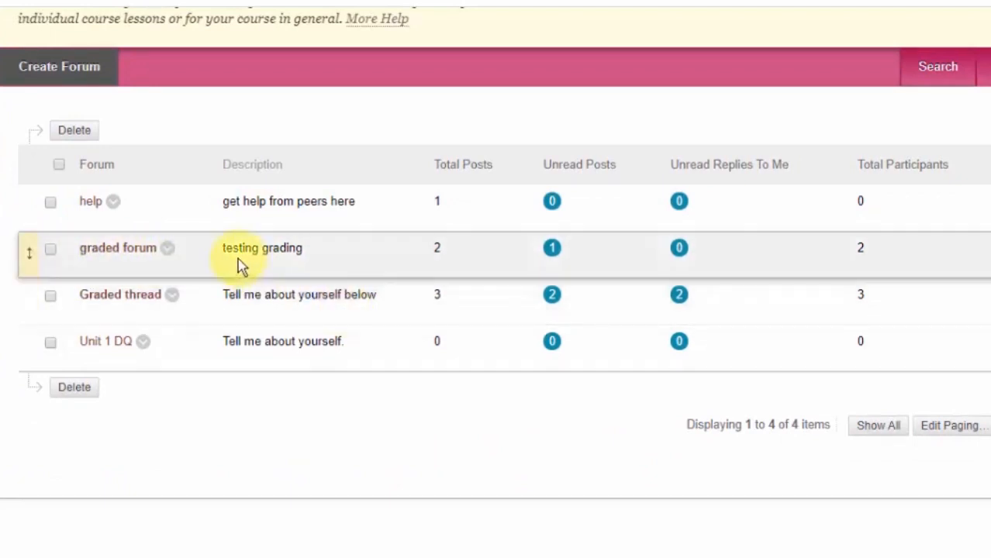
drag(218, 249, 366, 248)
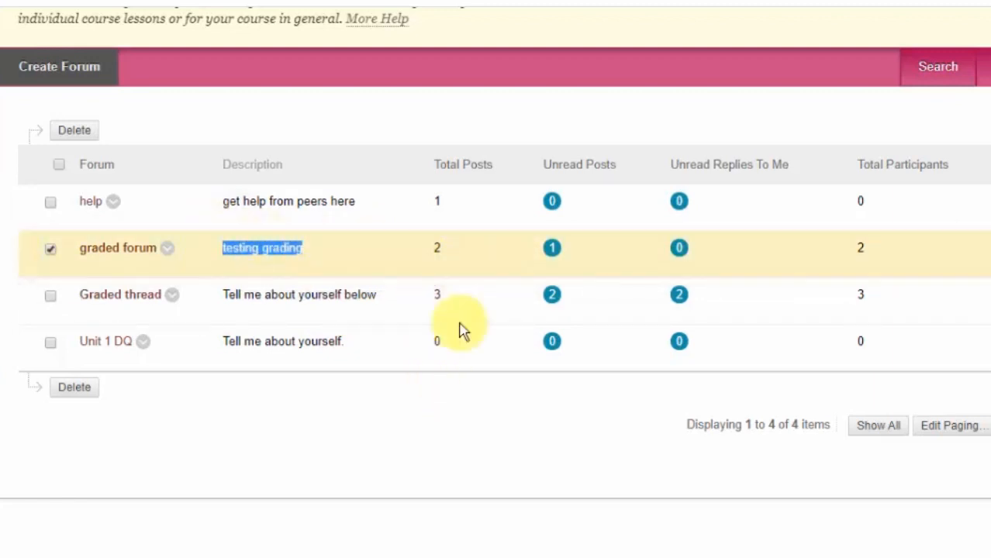
scroll(306, 267, up, 1)
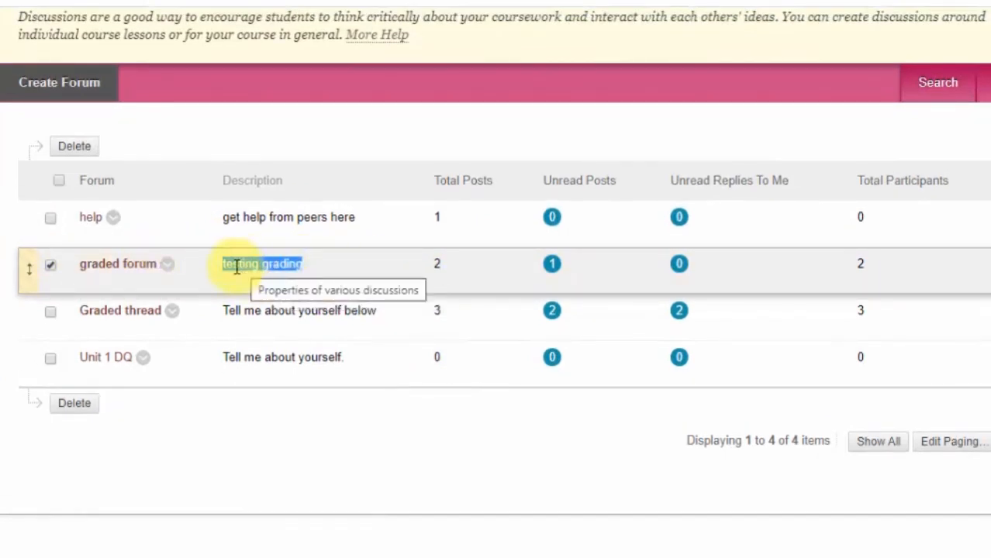
click(120, 265)
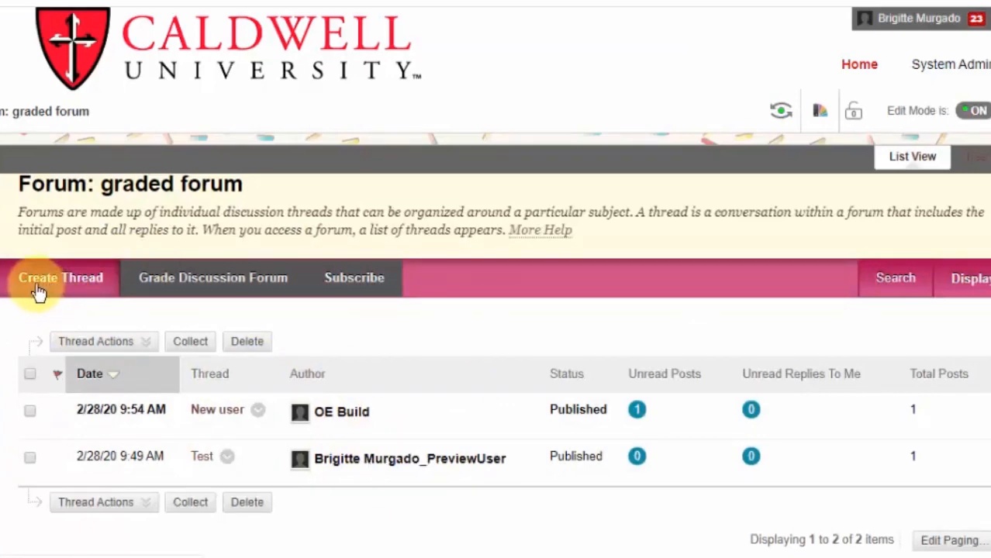
scroll(199, 431, down, 3)
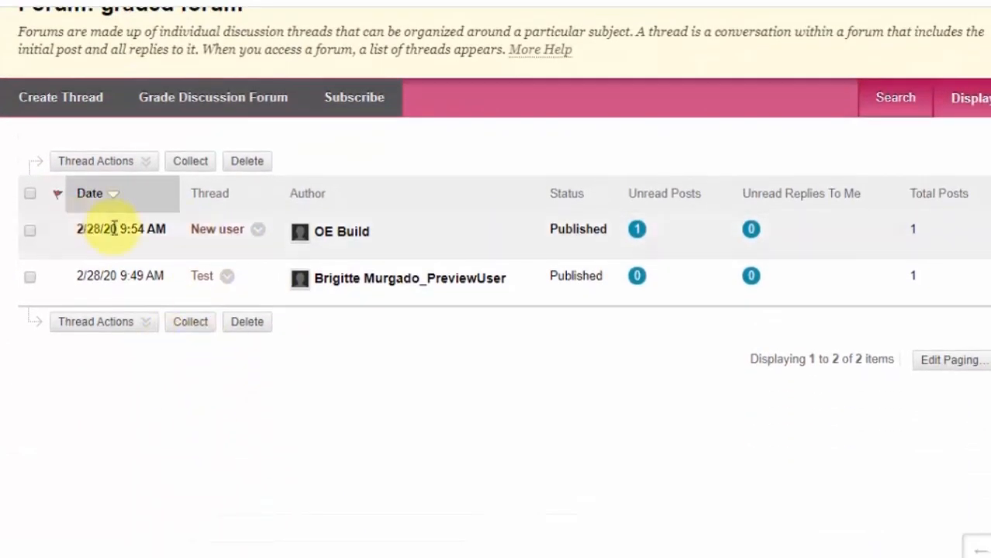
click(77, 321)
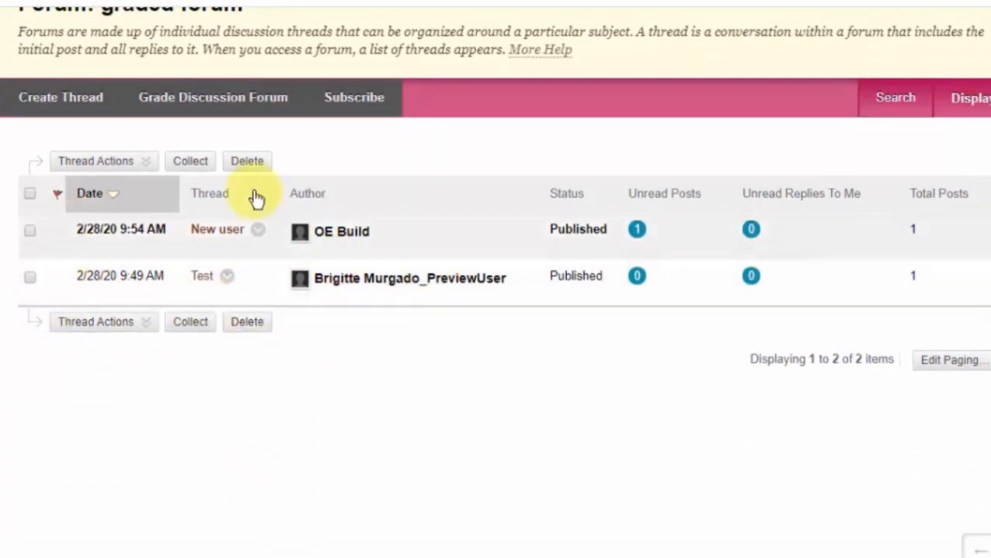
click(210, 228)
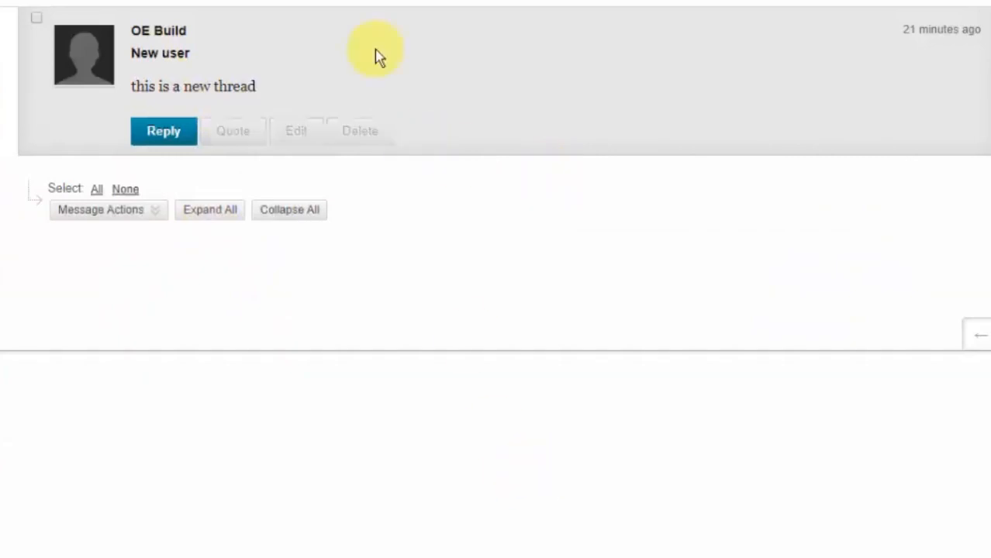
scroll(290, 333, up, 4)
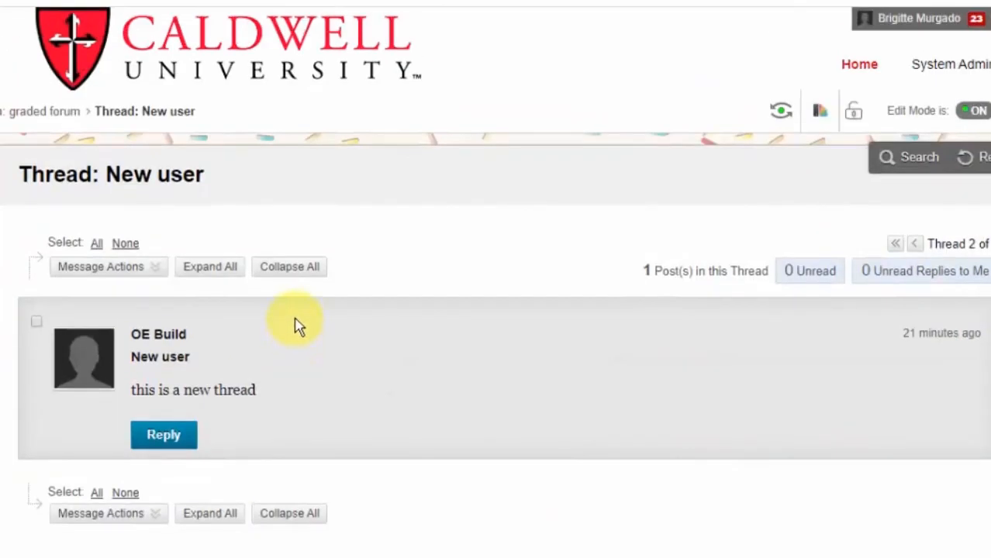
click(6, 112)
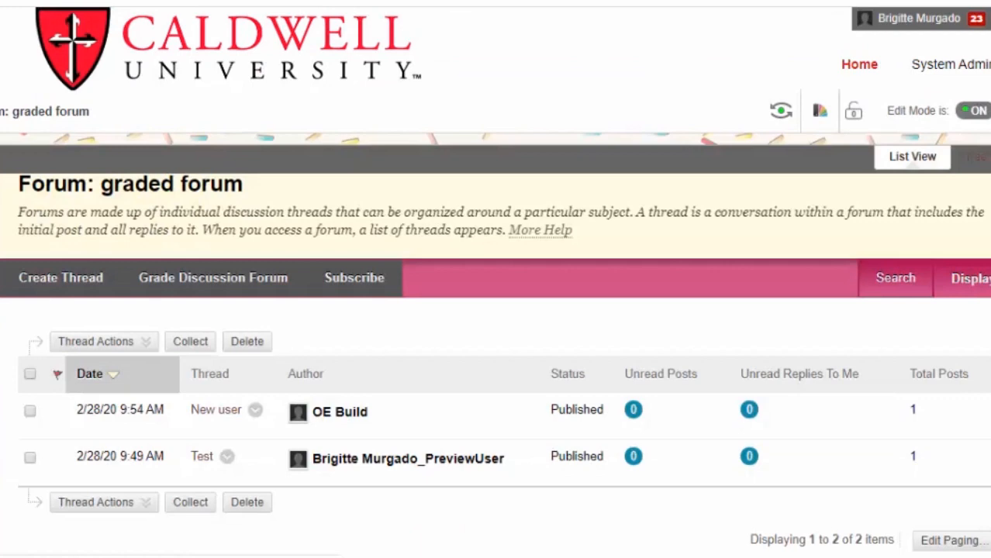
Step: Open the Graded thread forum, read its "Tell me what makes you, You." thread with the replies, and return to the discussion board
scroll(260, 403, down, 3)
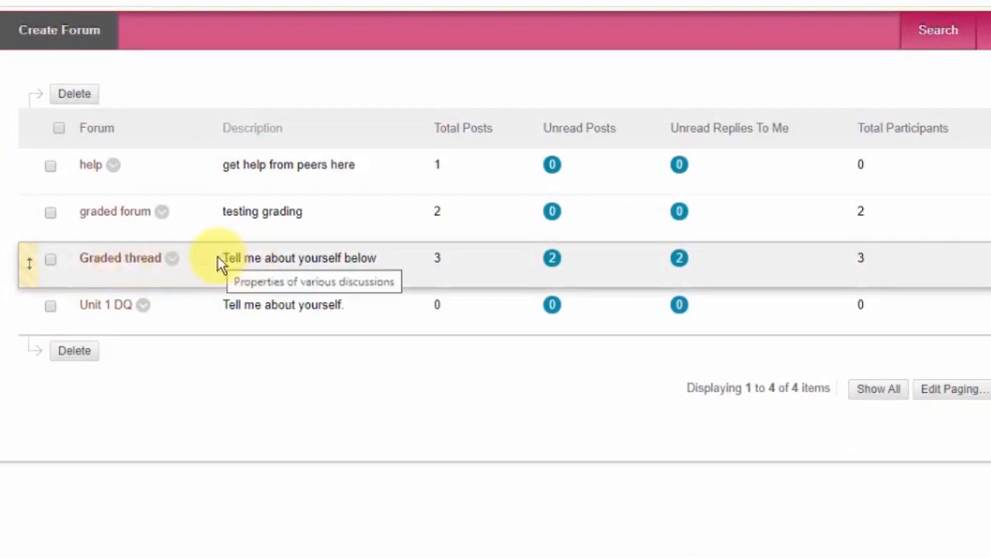
click(103, 260)
scroll(348, 325, down, 3)
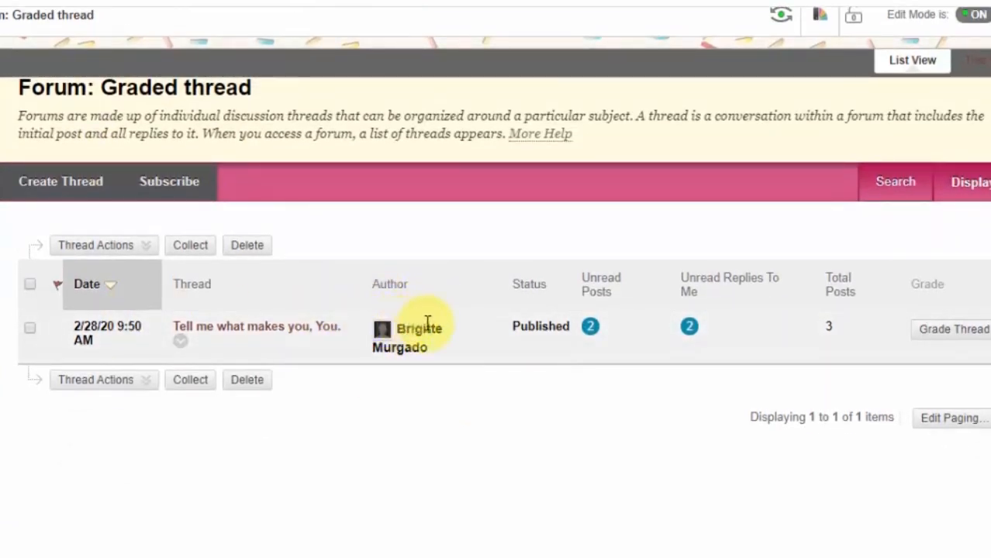
click(192, 329)
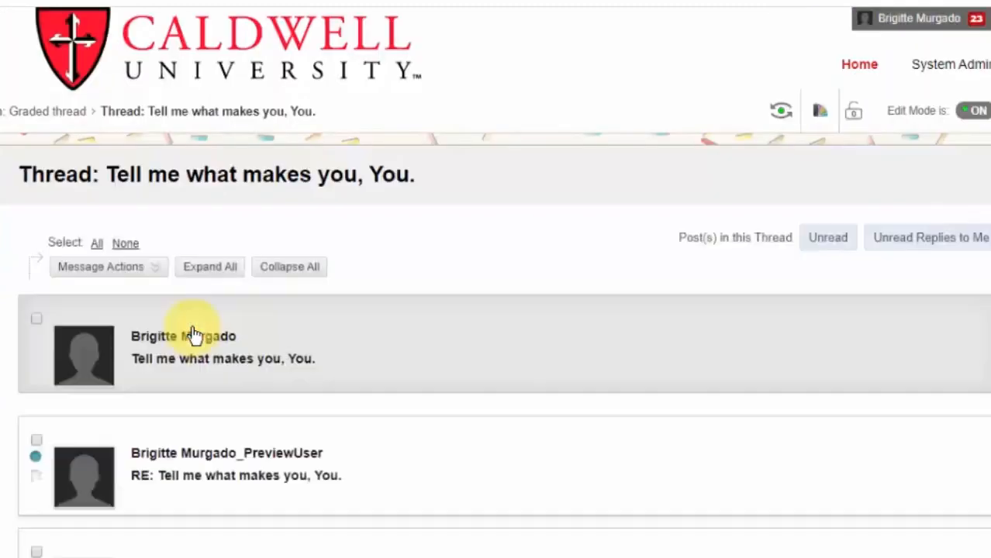
scroll(195, 336, down, 4)
scroll(290, 406, up, 2)
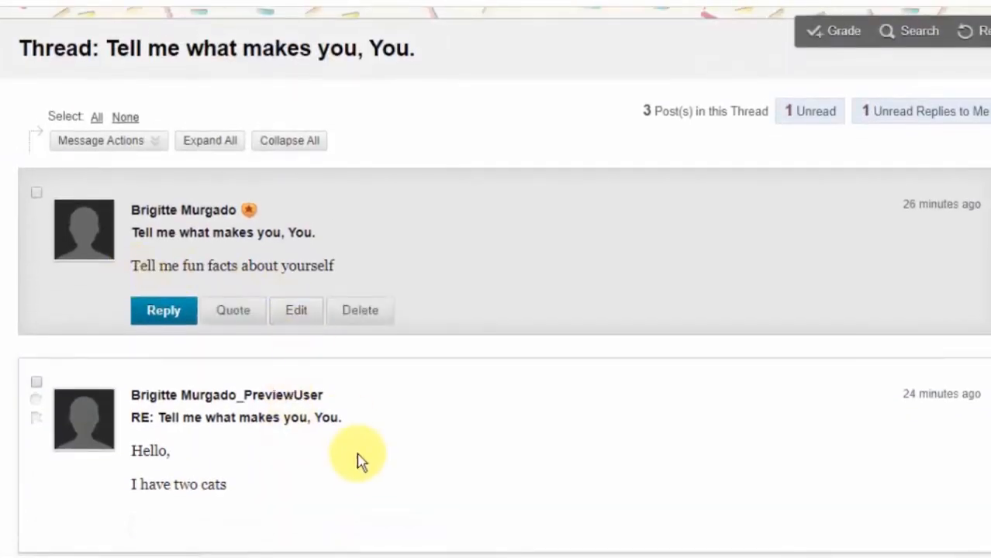
scroll(360, 464, down, 3)
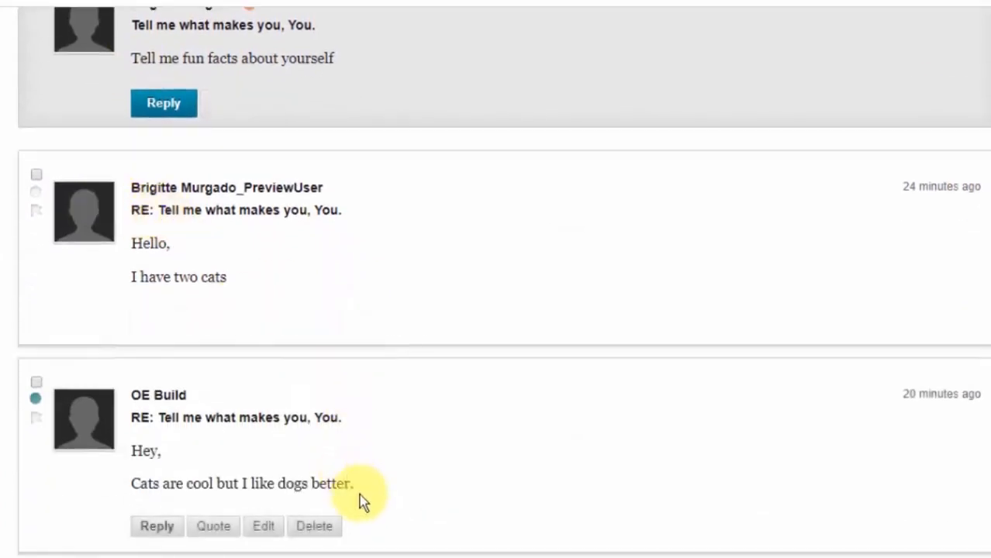
scroll(279, 271, down, 1)
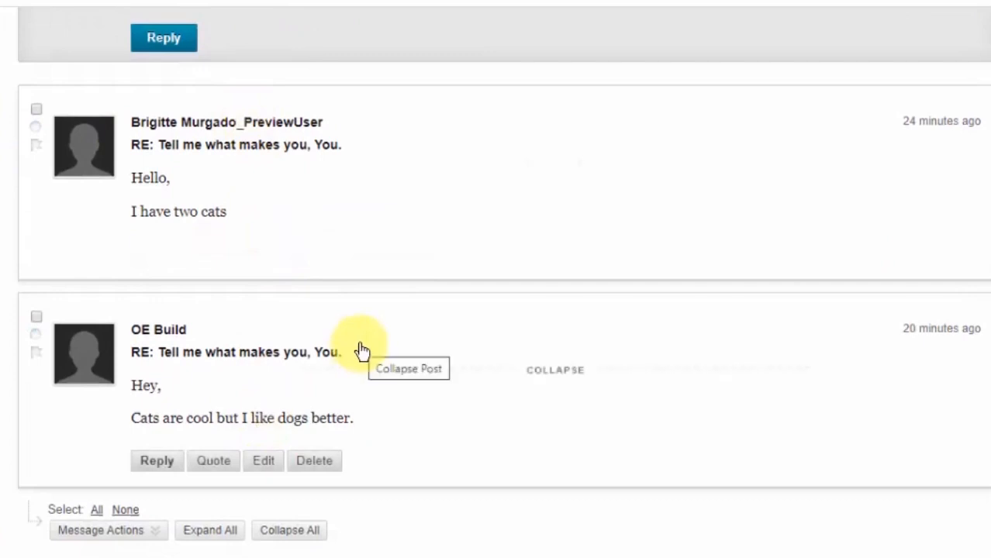
scroll(362, 353, up, 1)
scroll(362, 352, down, 2)
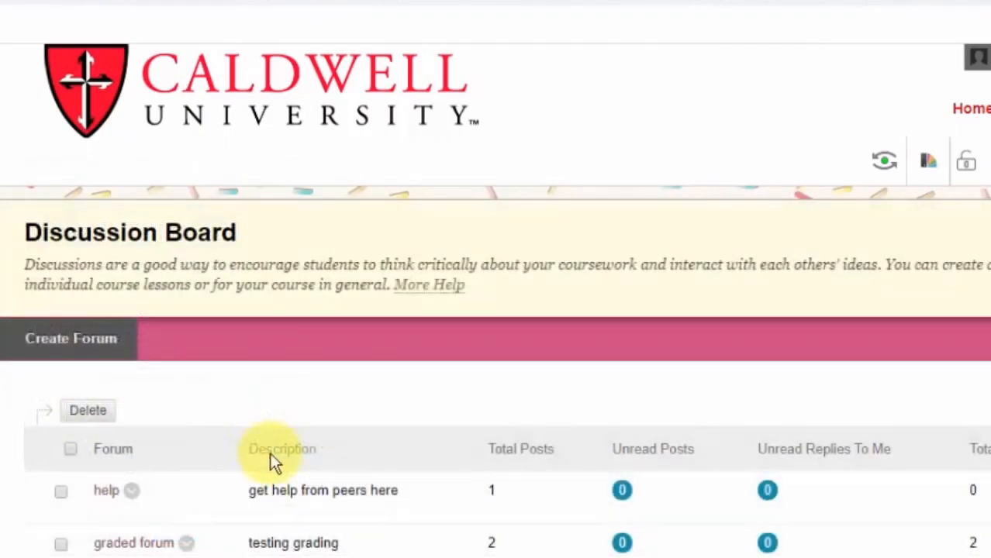
Step: Open the graded forum's settings for editing and review its Grade Discussion Forum option and points possible
scroll(269, 451, down, 3)
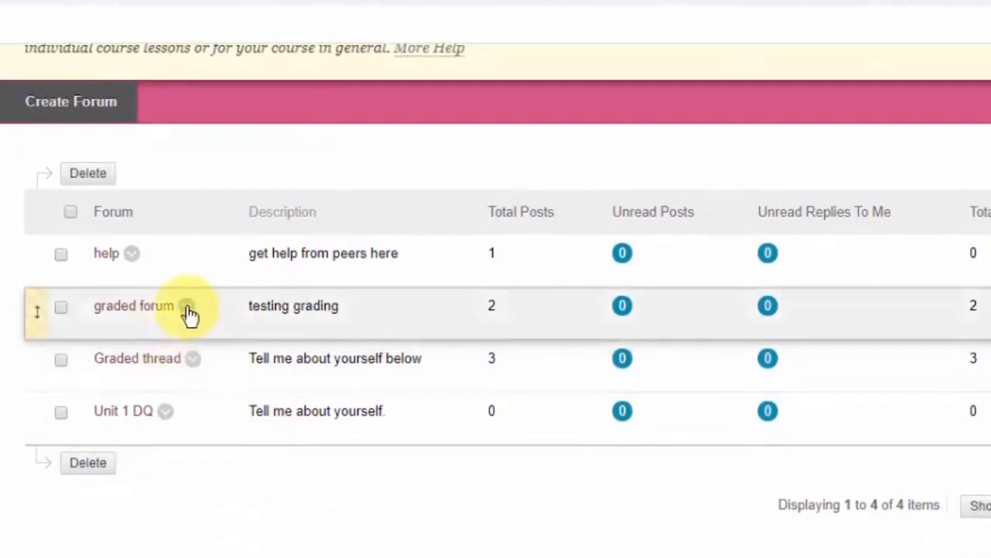
click(187, 309)
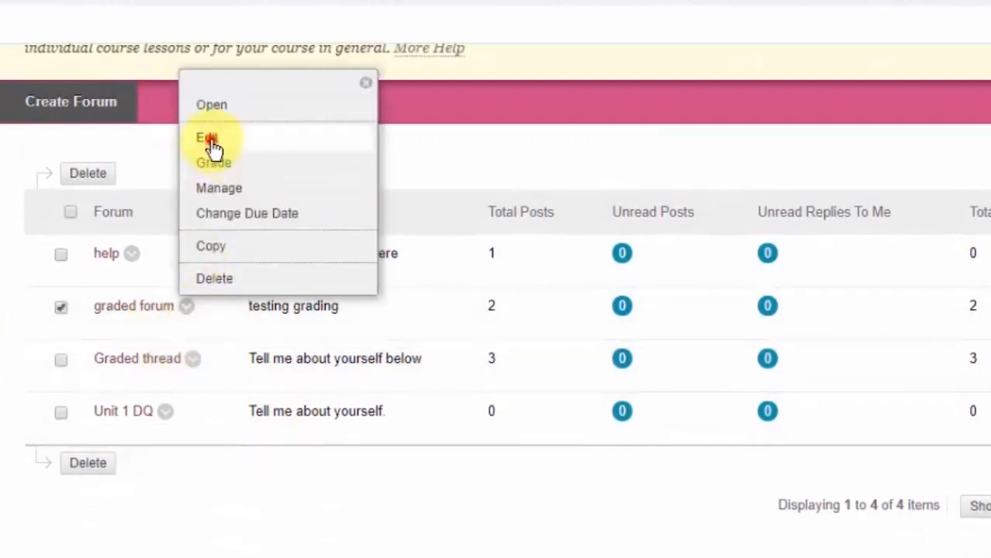
click(213, 143)
scroll(409, 411, down, 6)
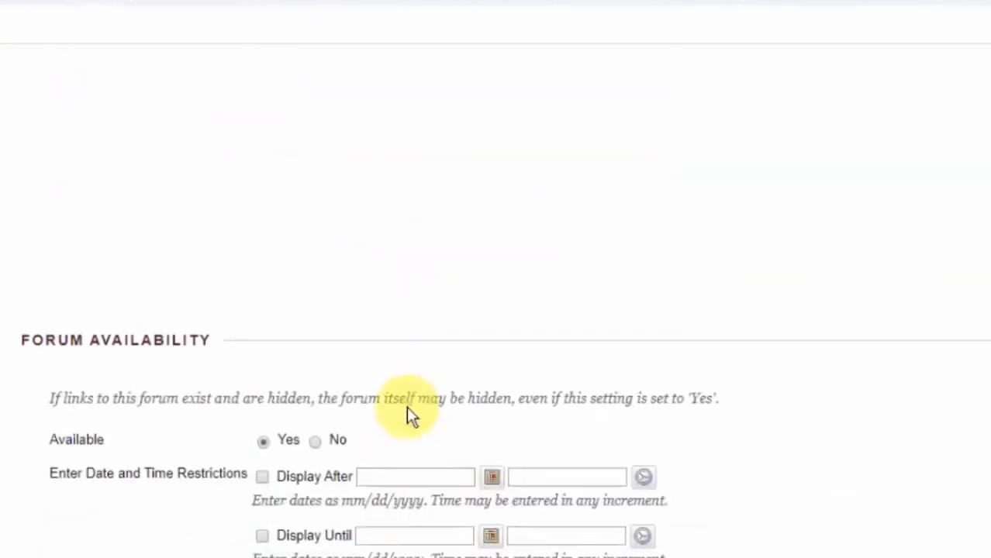
scroll(409, 411, down, 7)
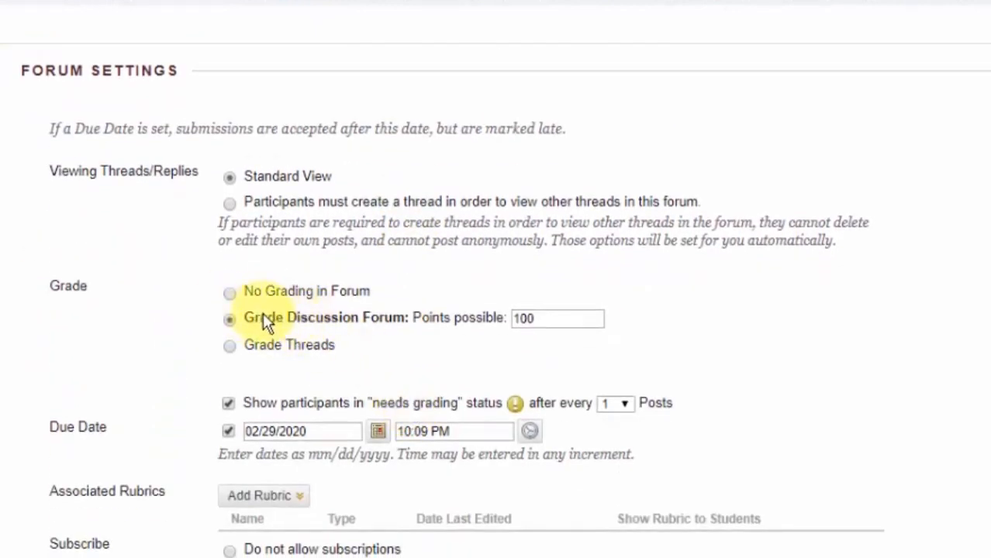
double_click(567, 318)
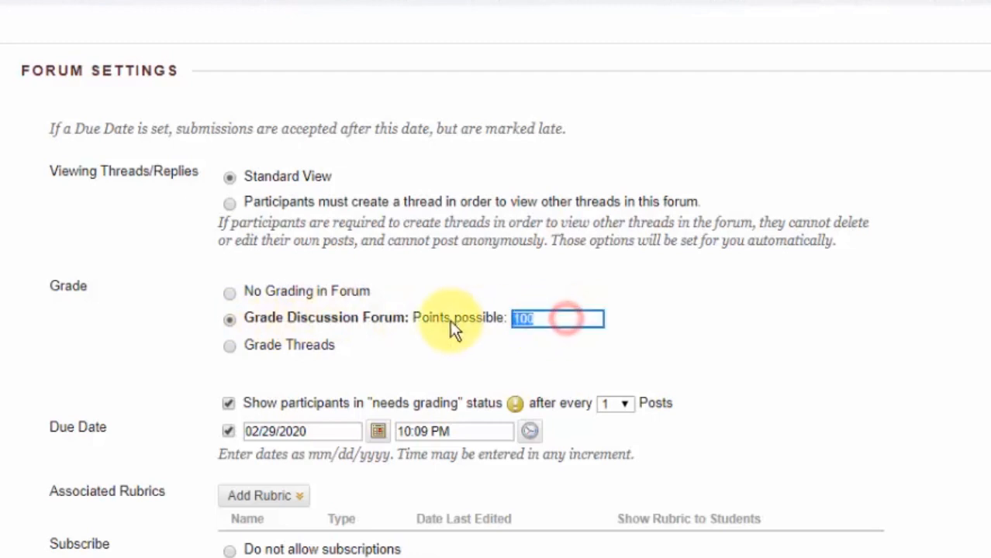
click(431, 341)
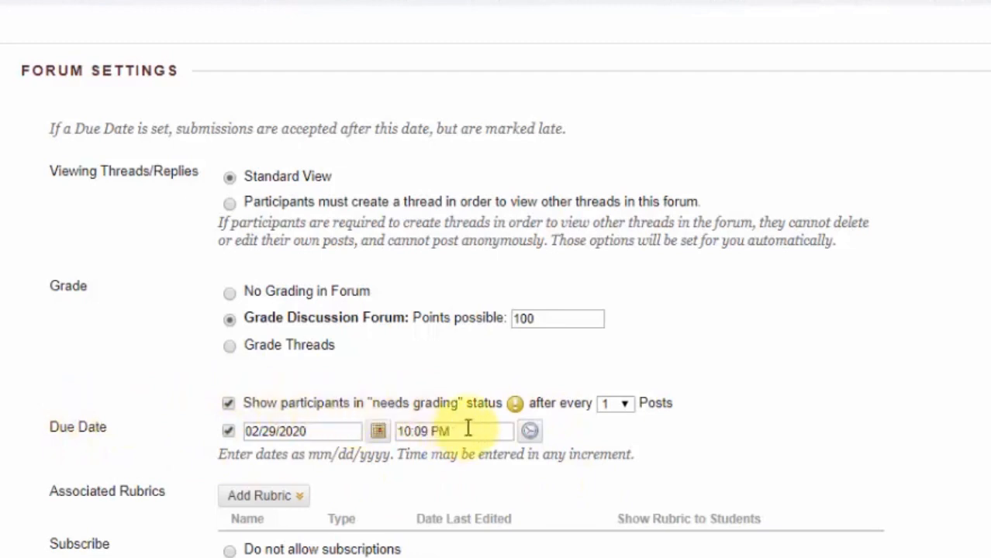
Step: Check the post-count choices for "needs grading" status, review the remaining graded forum settings and submit them without changes
click(624, 404)
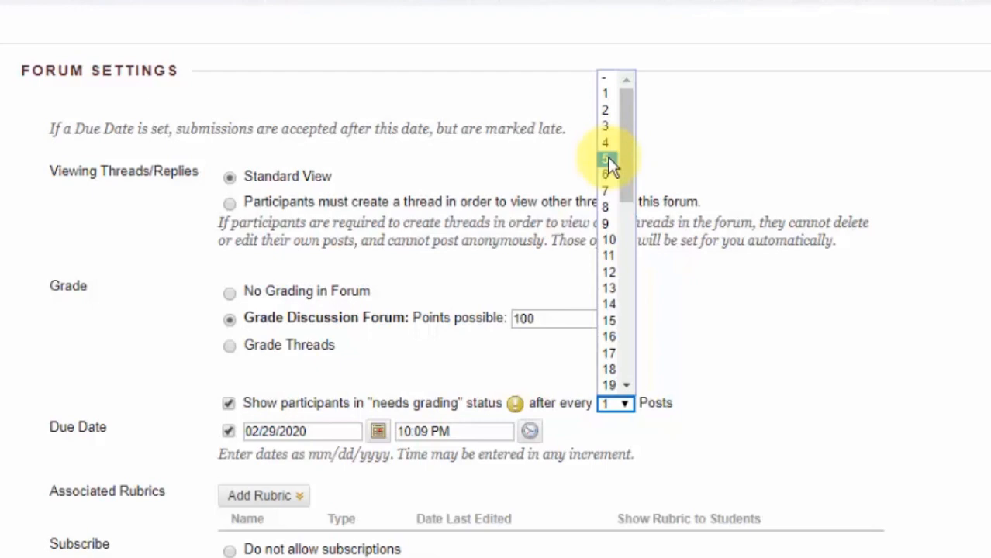
click(827, 466)
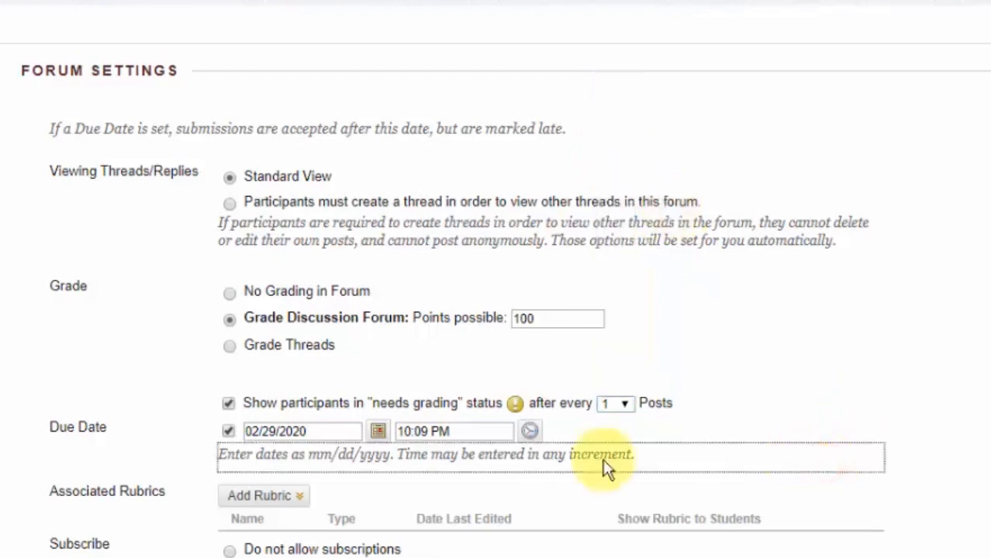
scroll(776, 356, down, 4)
scroll(776, 368, down, 2)
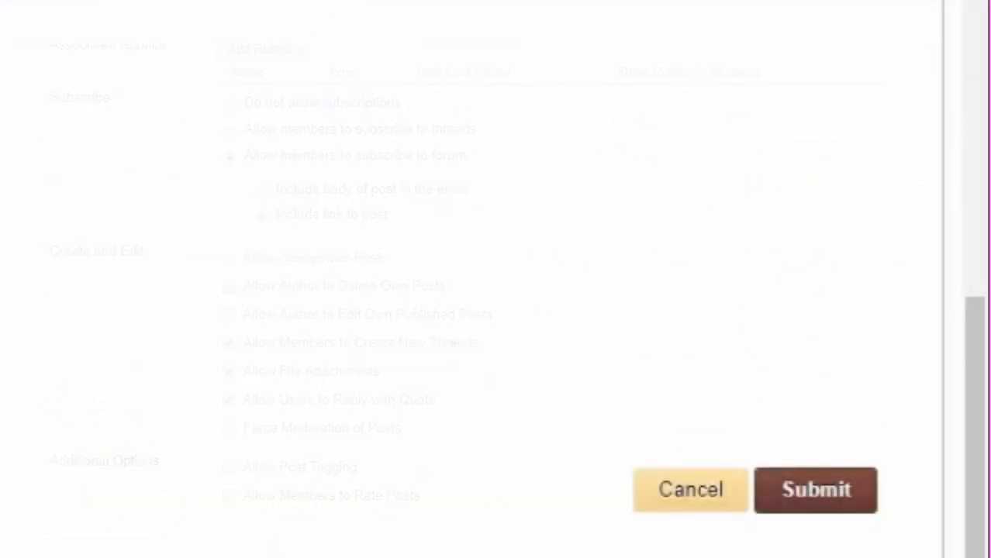
click(827, 488)
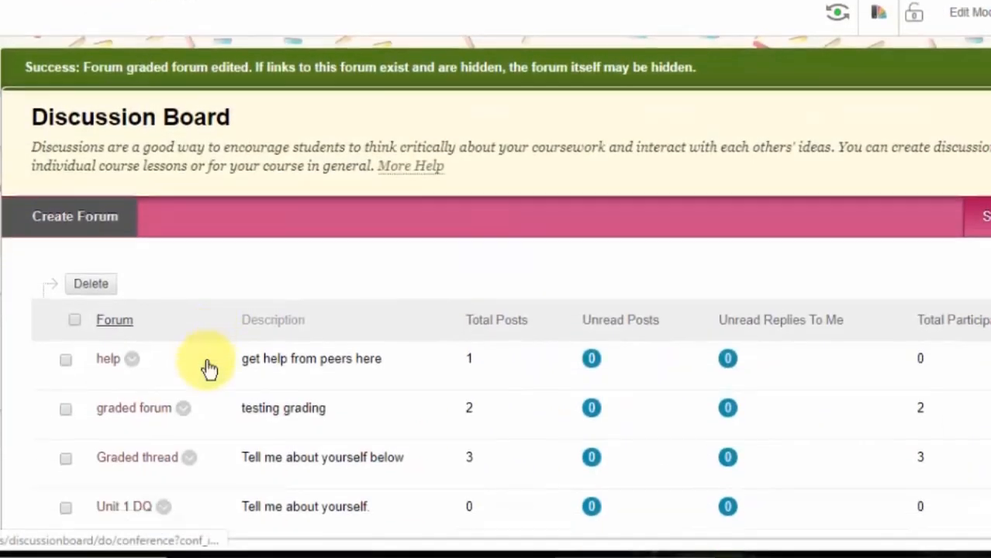
Step: Open the Graded thread forum's settings for editing, review its Grade Threads and posting options, and submit them without changes
scroll(206, 364, down, 2)
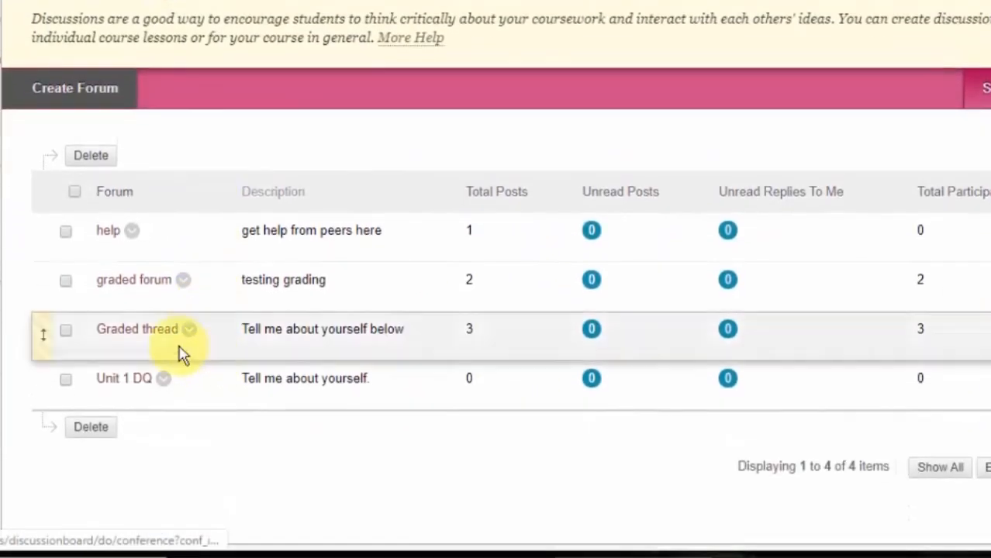
click(191, 331)
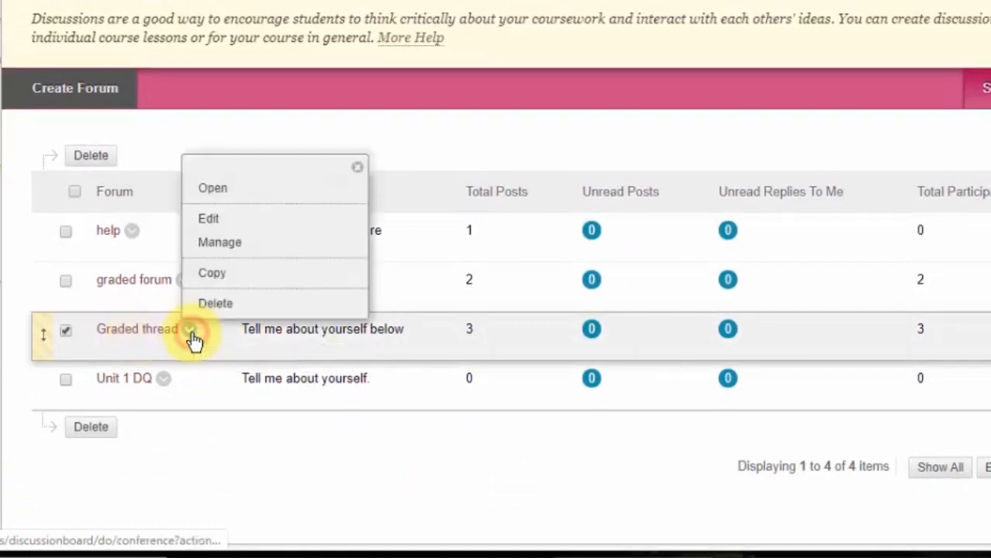
click(238, 231)
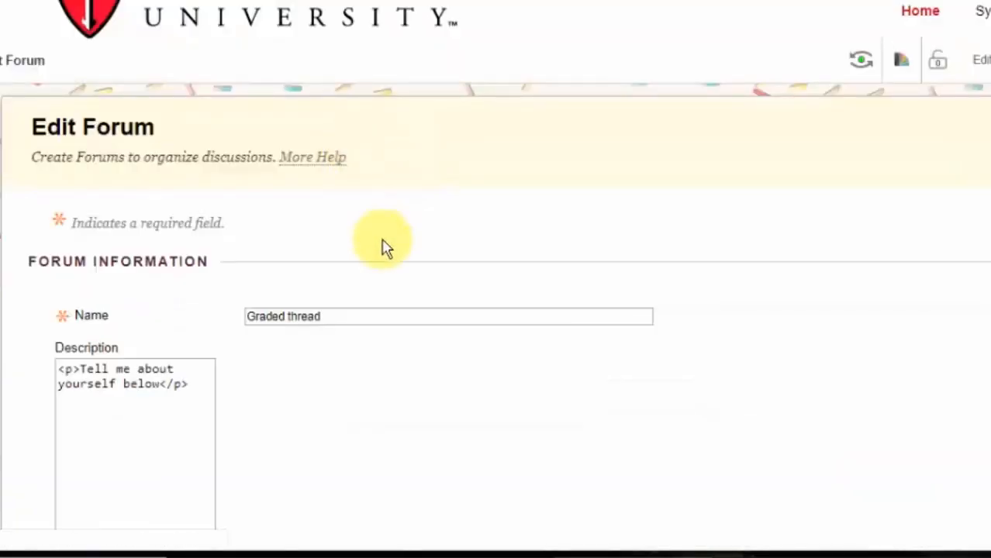
scroll(380, 243, down, 15)
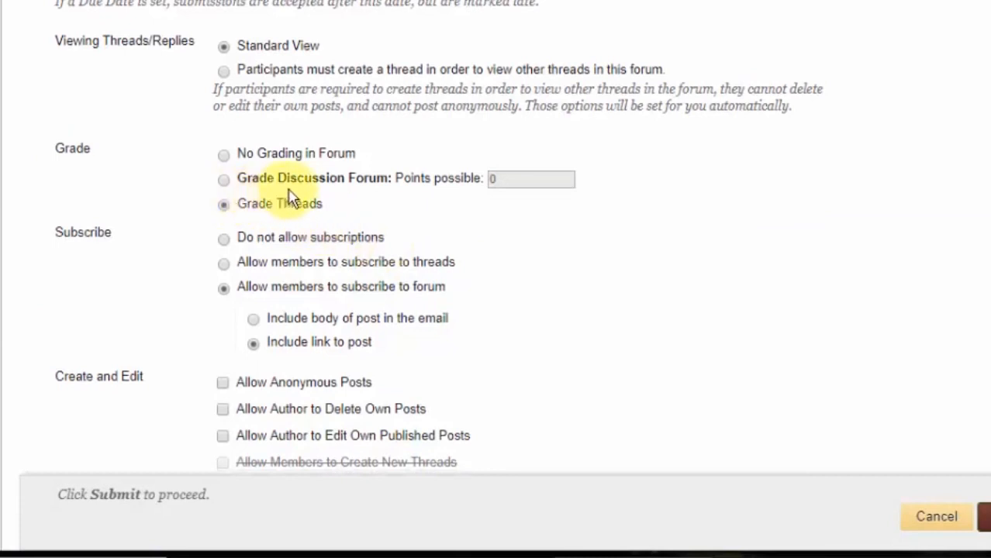
scroll(285, 214, down, 3)
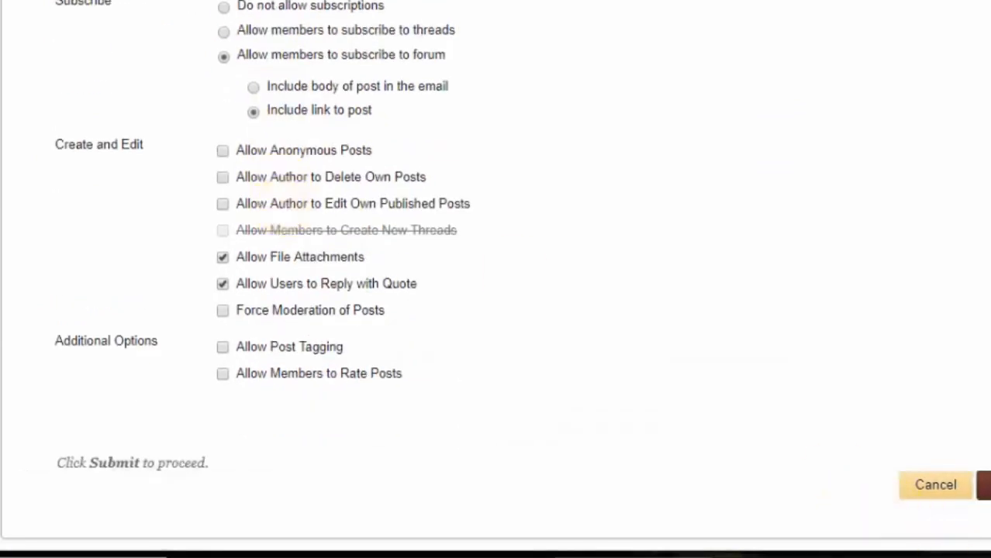
click(983, 485)
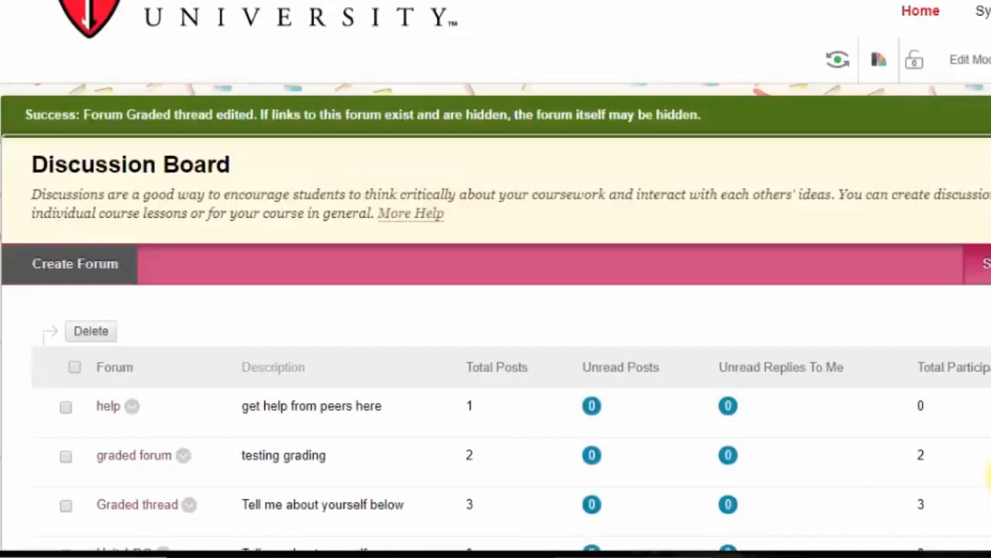
Step: Open the Graded thread forum and look over the actions available for the "Tell me what makes you, You." thread
scroll(293, 324, down, 3)
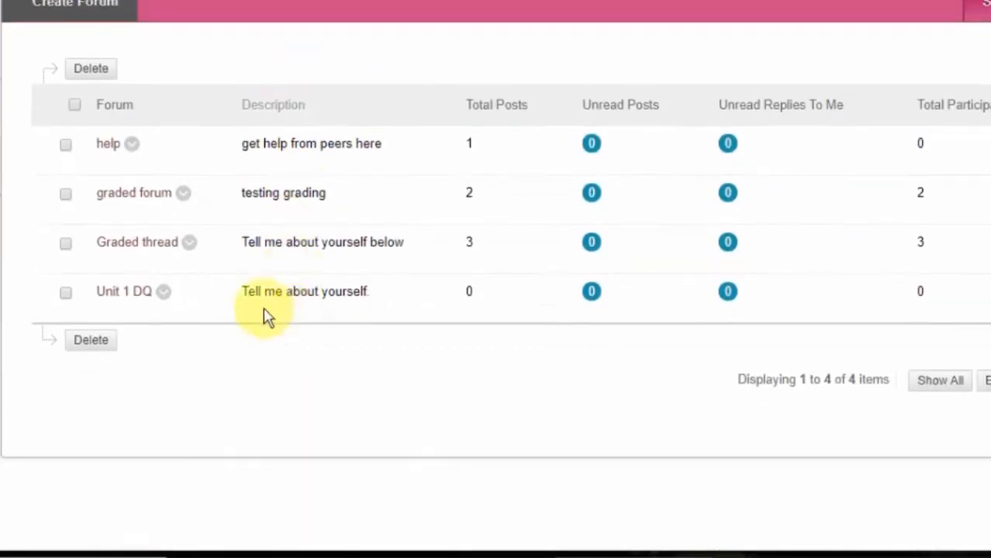
click(108, 246)
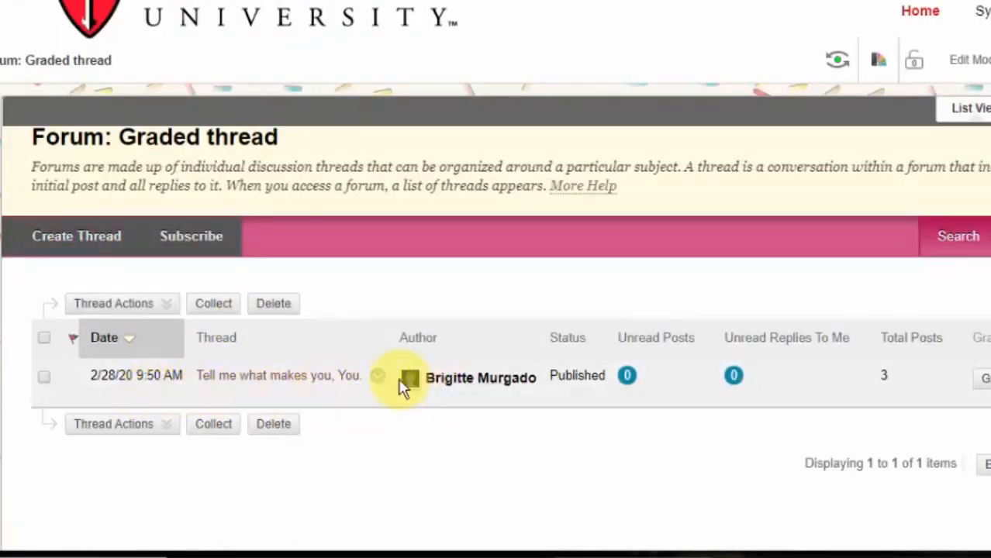
click(377, 374)
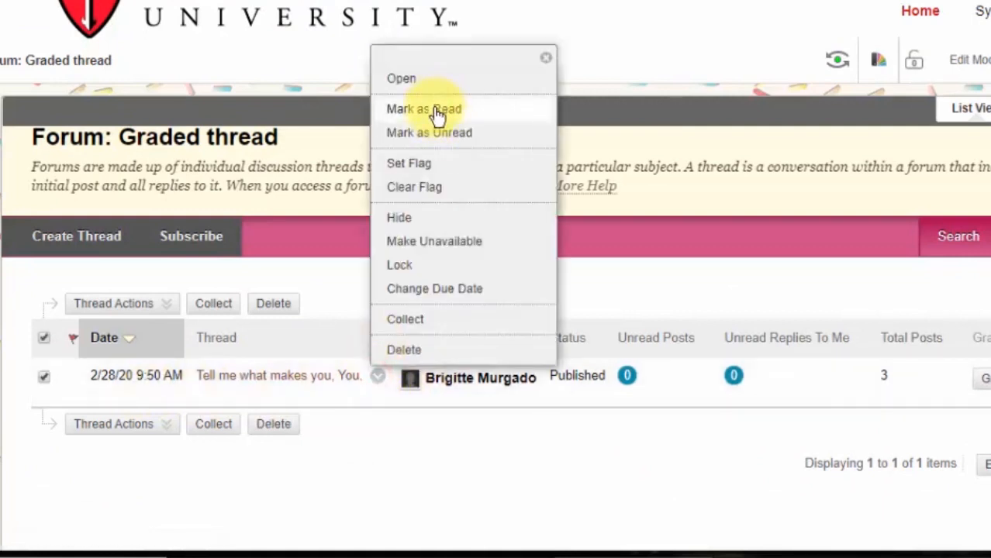
click(523, 496)
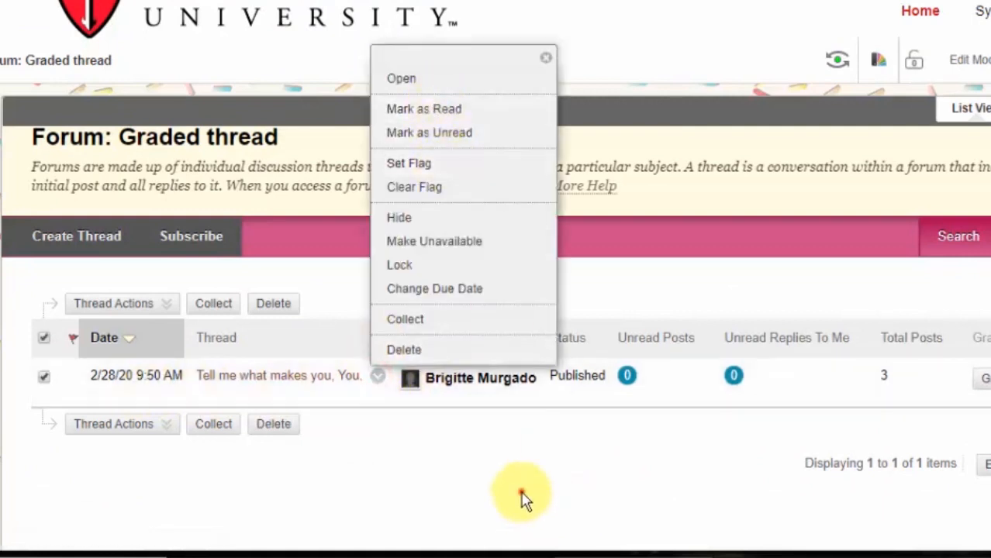
Step: Start a new thread in the Graded thread forum with the subject "Part 2" and the message "Tell me more."
click(110, 238)
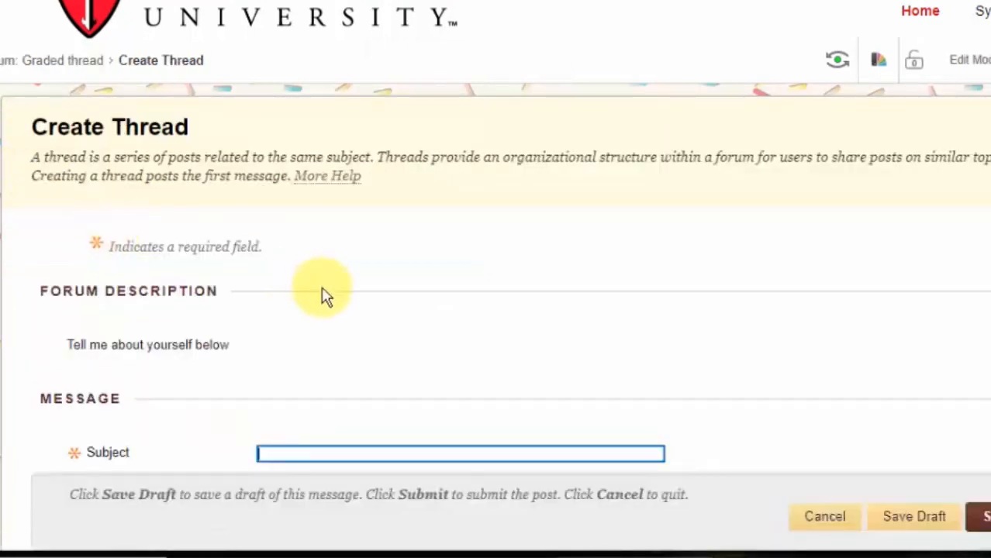
scroll(321, 294, down, 3)
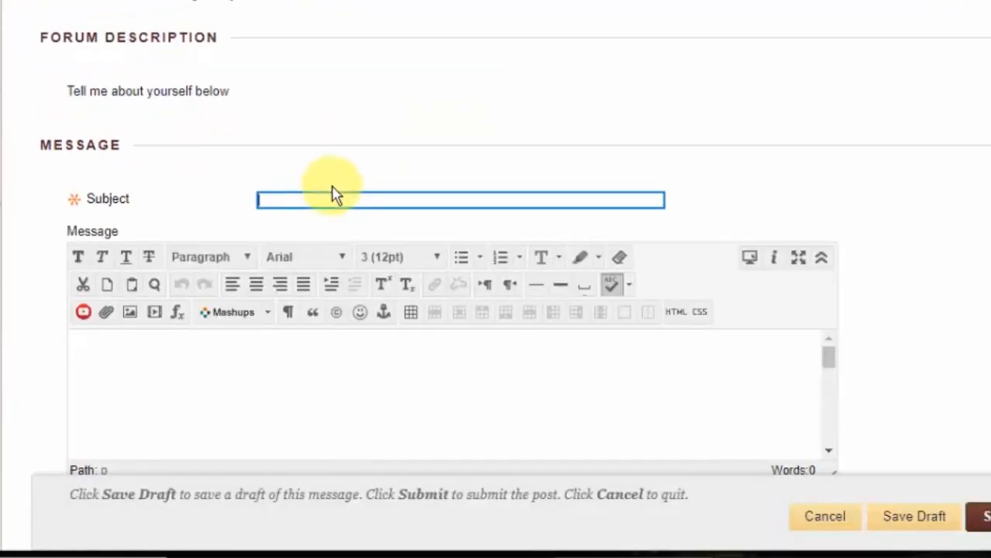
text(Paert 2)
click(316, 214)
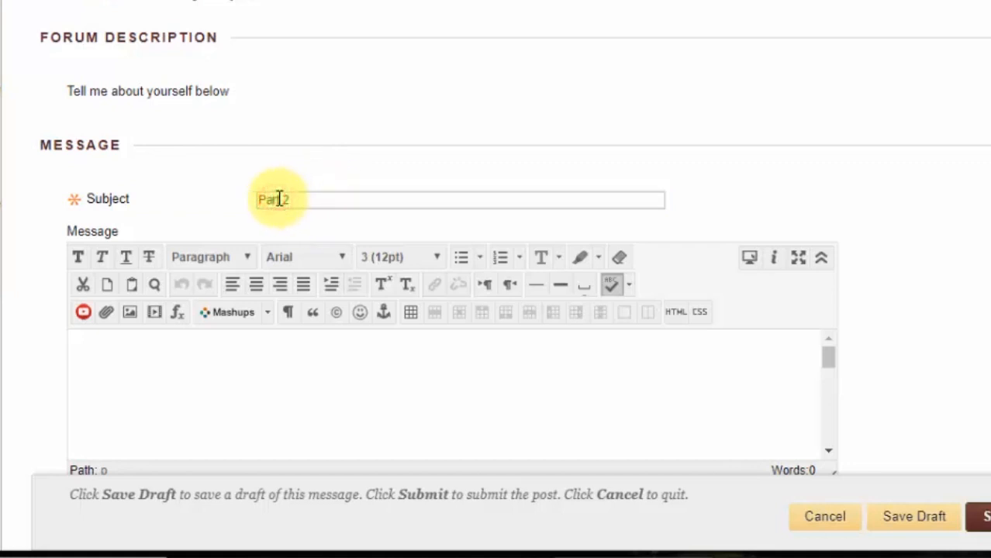
click(279, 199)
click(321, 387)
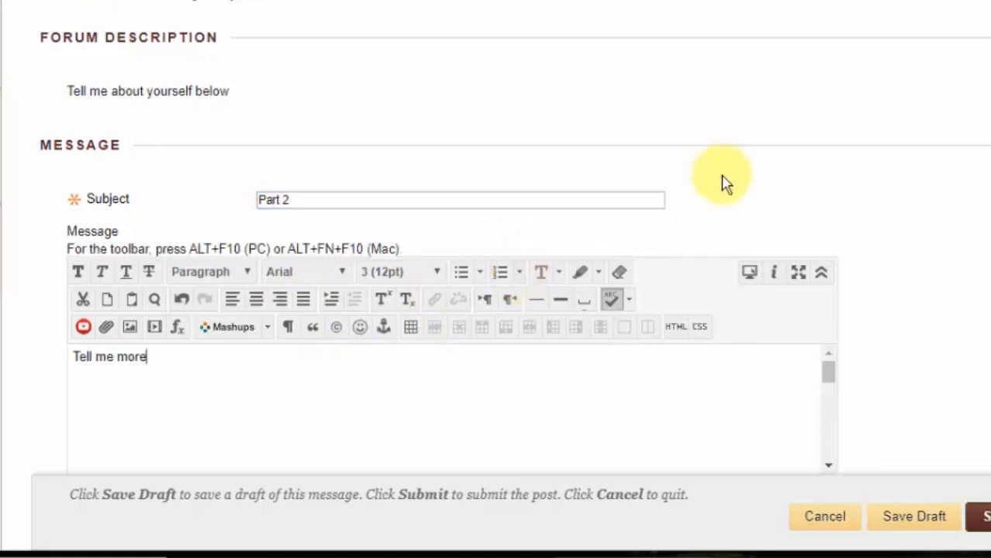
Step: Turn on grading for the Part 2 thread and set its points possible to 100
scroll(803, 187, down, 6)
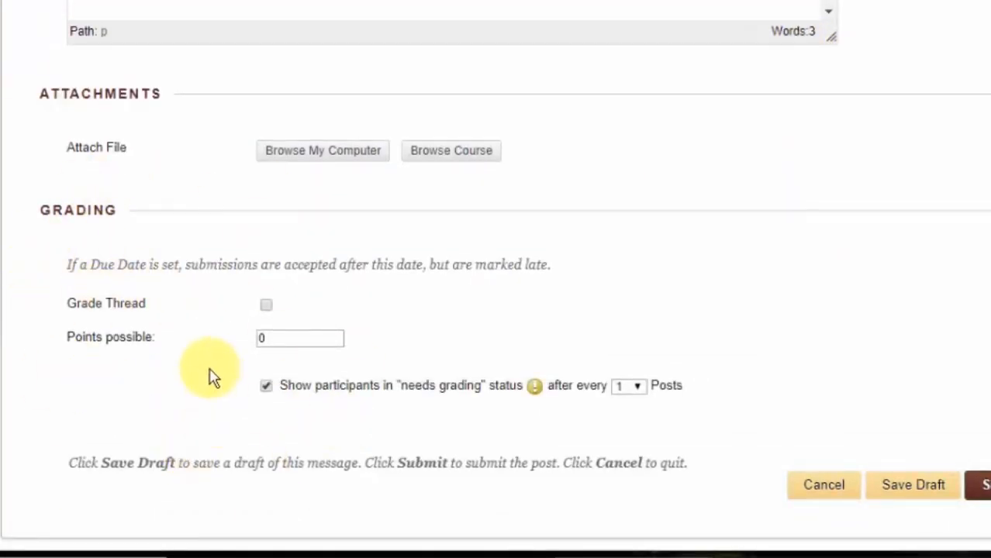
scroll(249, 247, up, 3)
scroll(249, 248, up, 6)
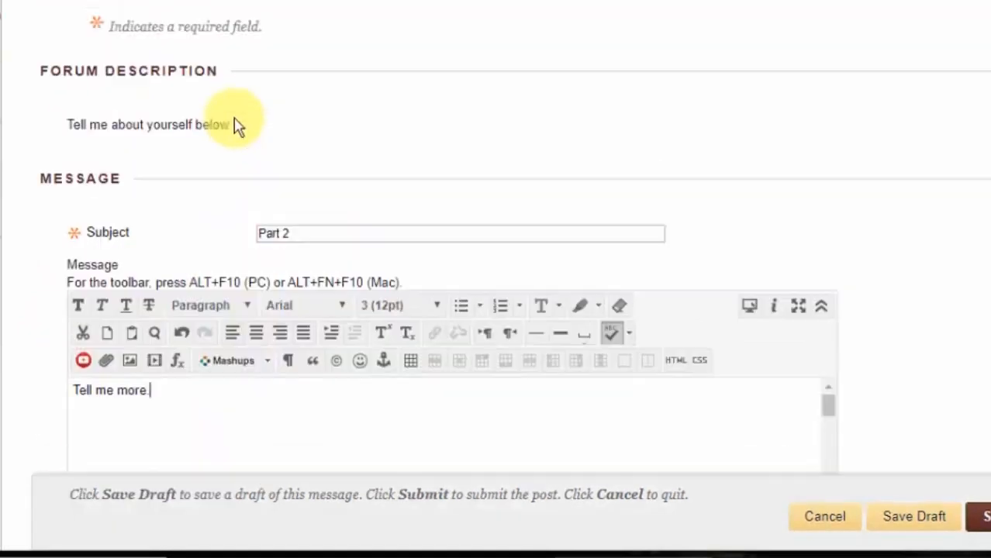
scroll(236, 126, down, 6)
scroll(290, 120, down, 2)
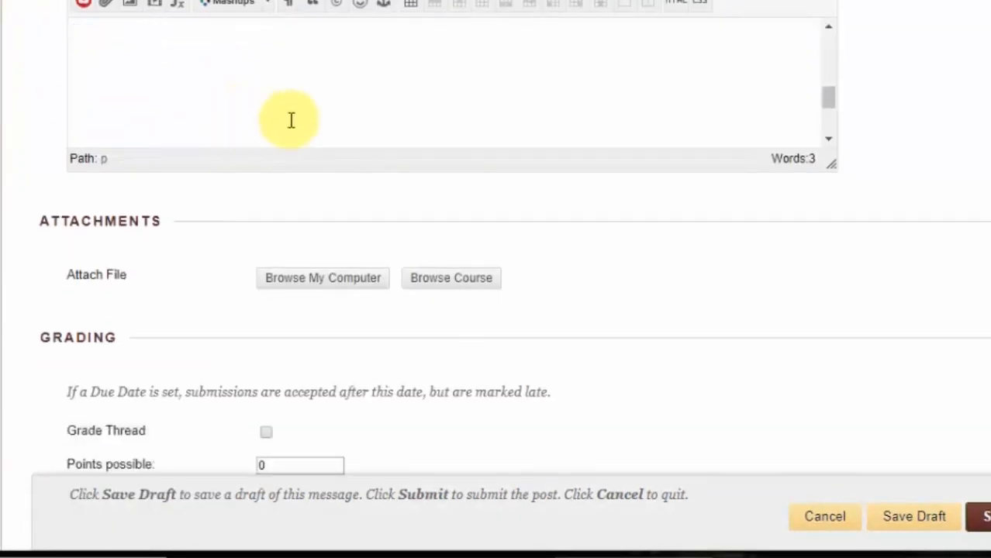
scroll(582, 340, down, 2)
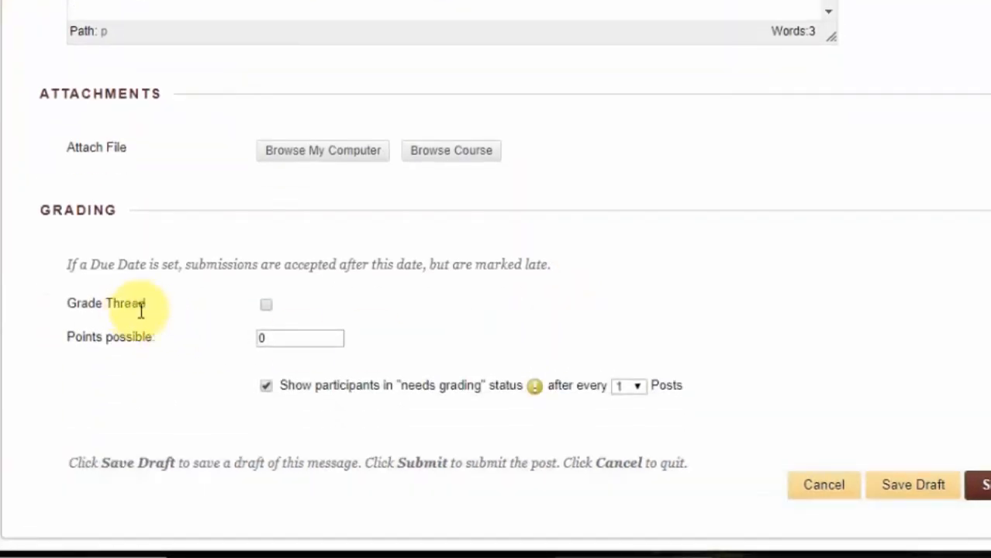
click(266, 305)
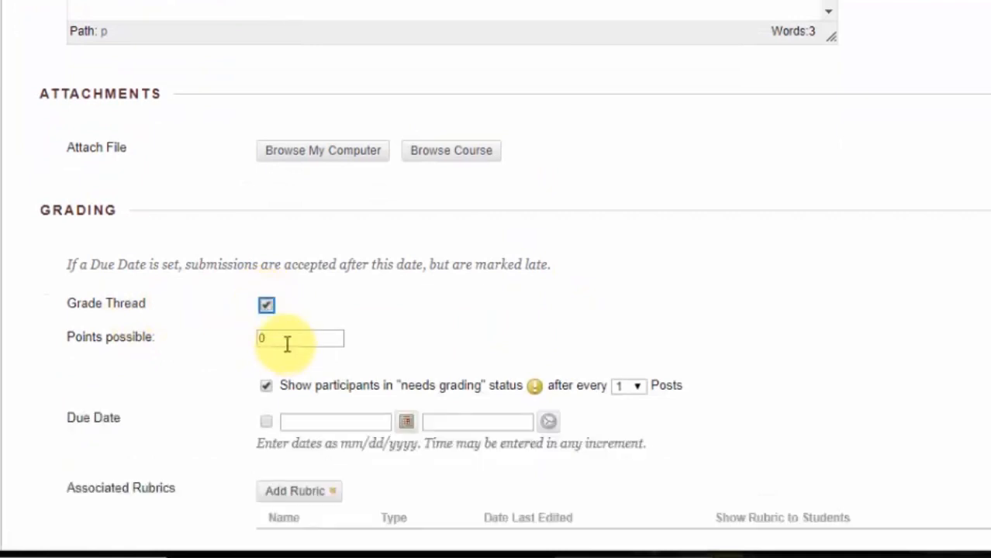
click(285, 340)
text(100)
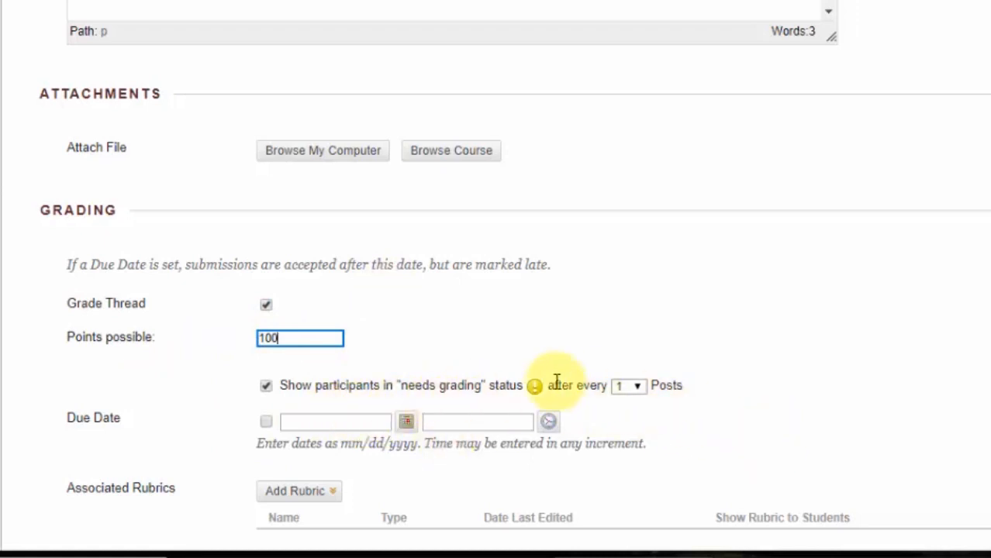
Step: Review the due date and rubric options for the Part 2 thread and submit it
scroll(602, 416, down, 3)
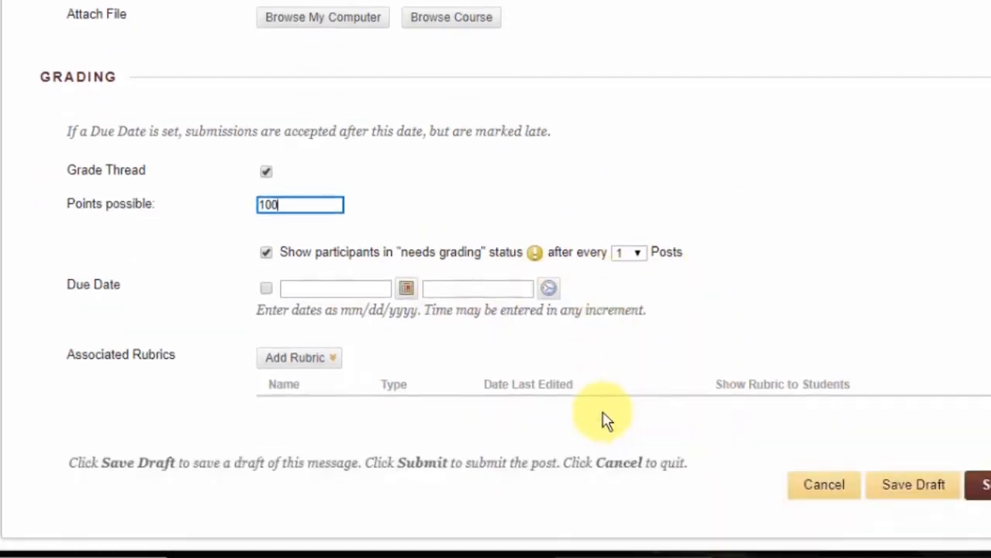
click(263, 363)
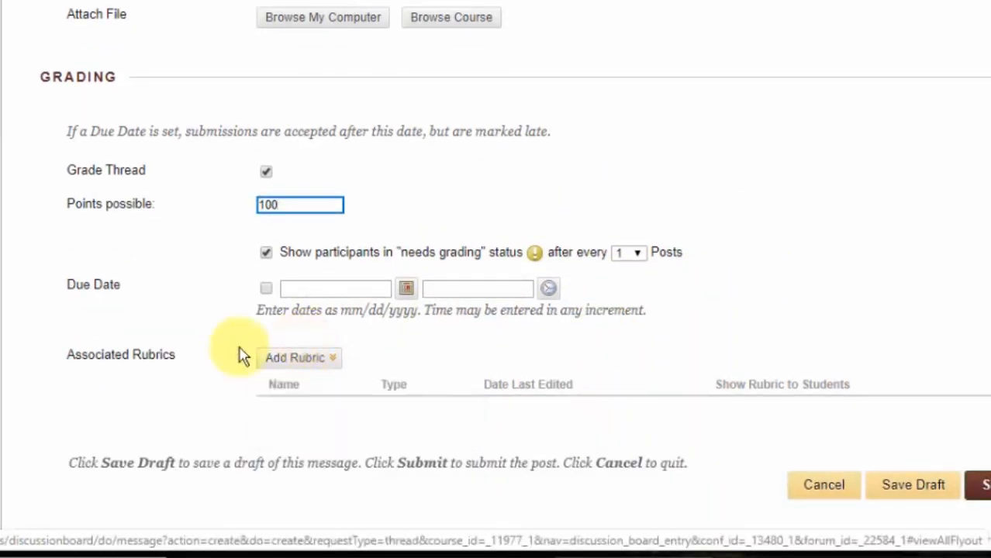
click(318, 358)
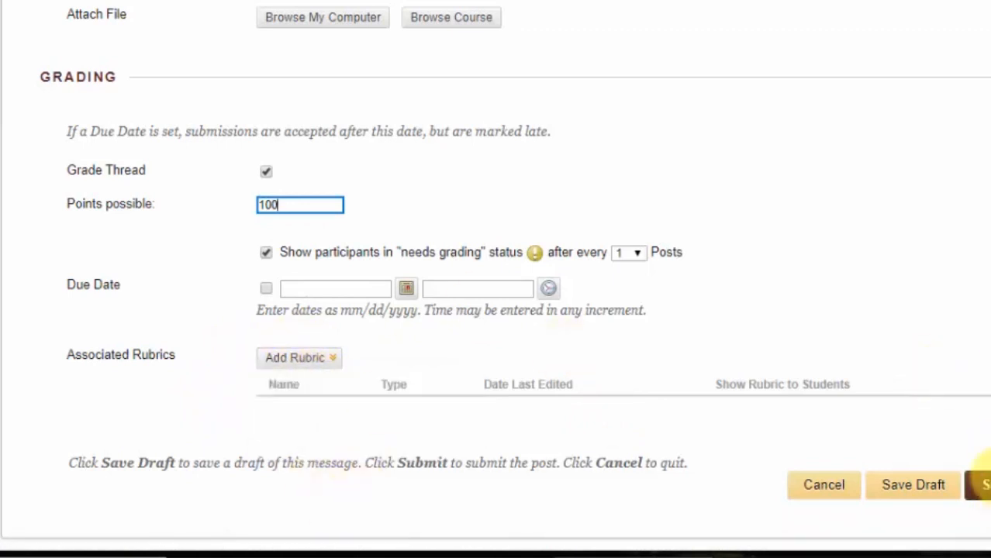
click(983, 485)
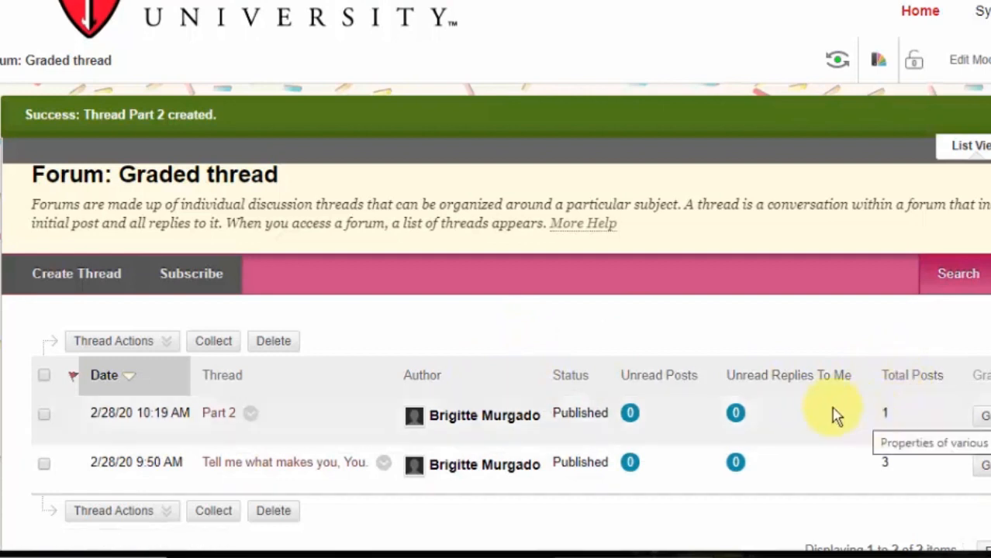
Step: Open the Part 2 thread and look over its post and the thread page's options
click(219, 417)
scroll(266, 62, down, 3)
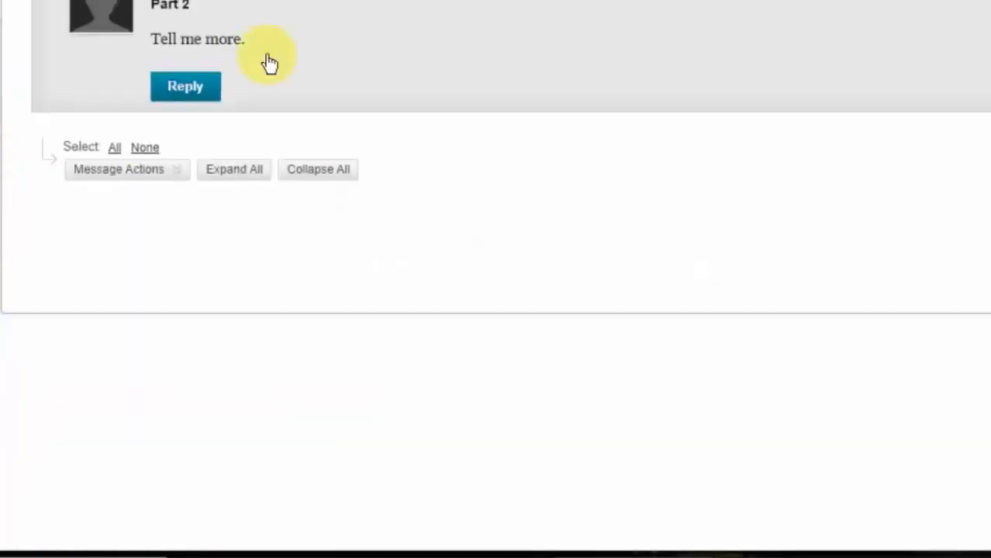
scroll(279, 50, up, 5)
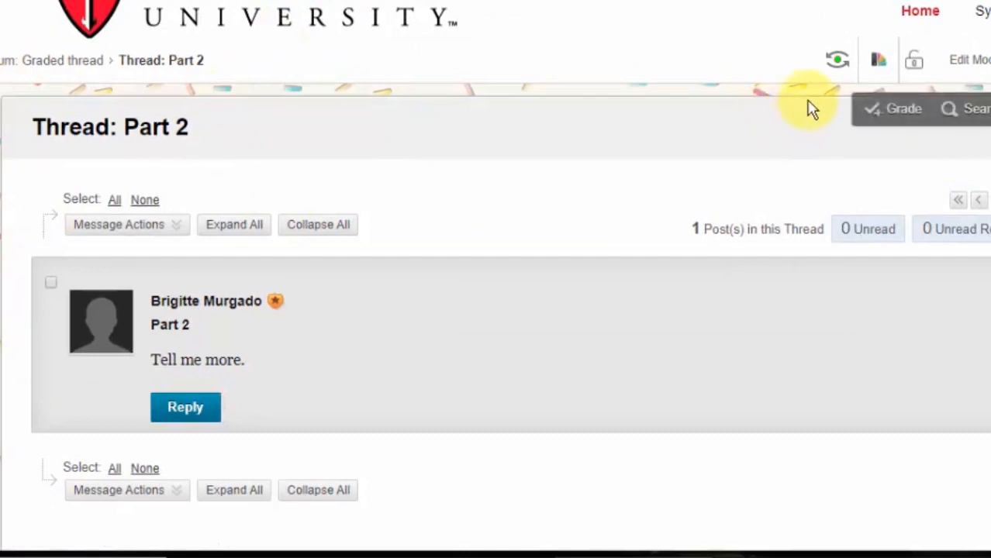
Step: Enter student preview and open the Graded thread forum from the course's Discussion Board
click(838, 65)
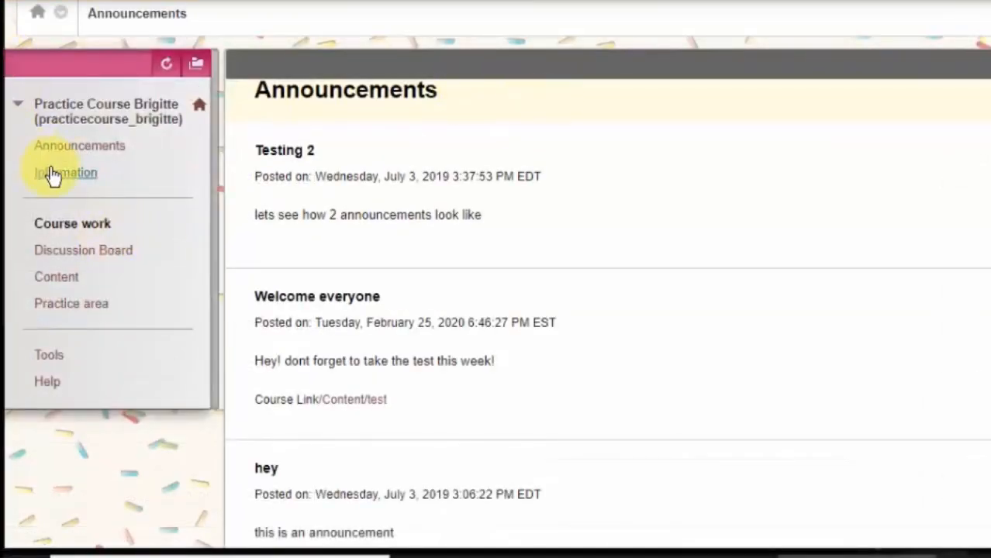
click(87, 250)
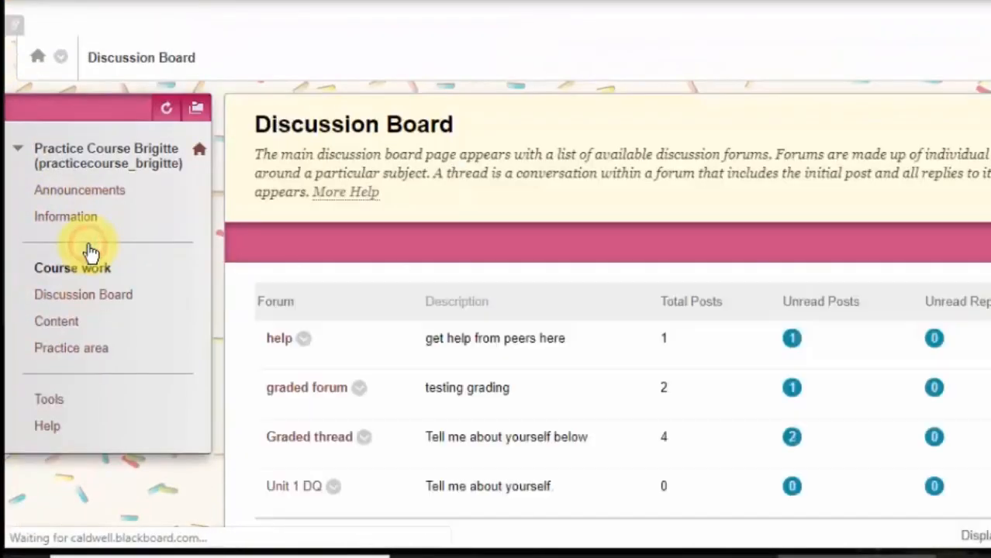
scroll(566, 262, down, 2)
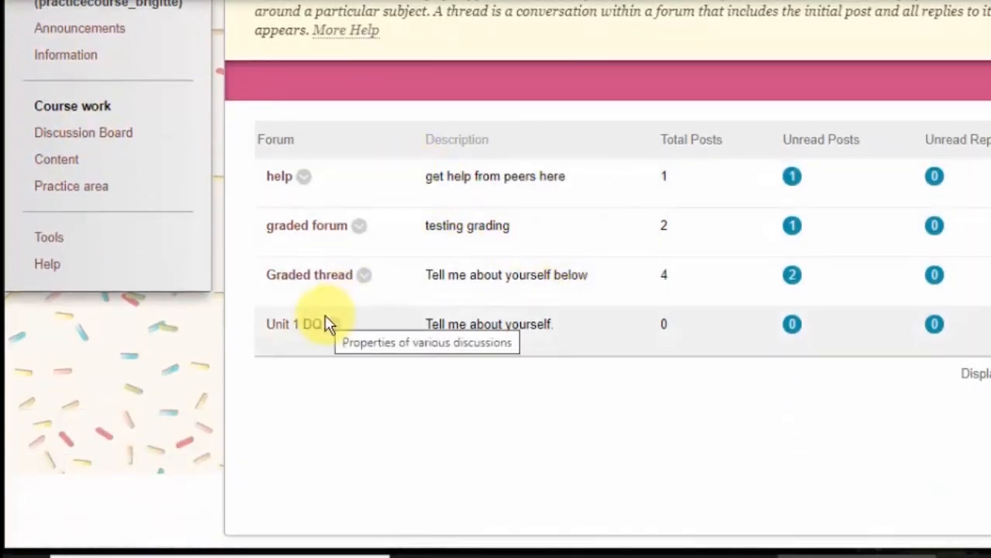
click(319, 279)
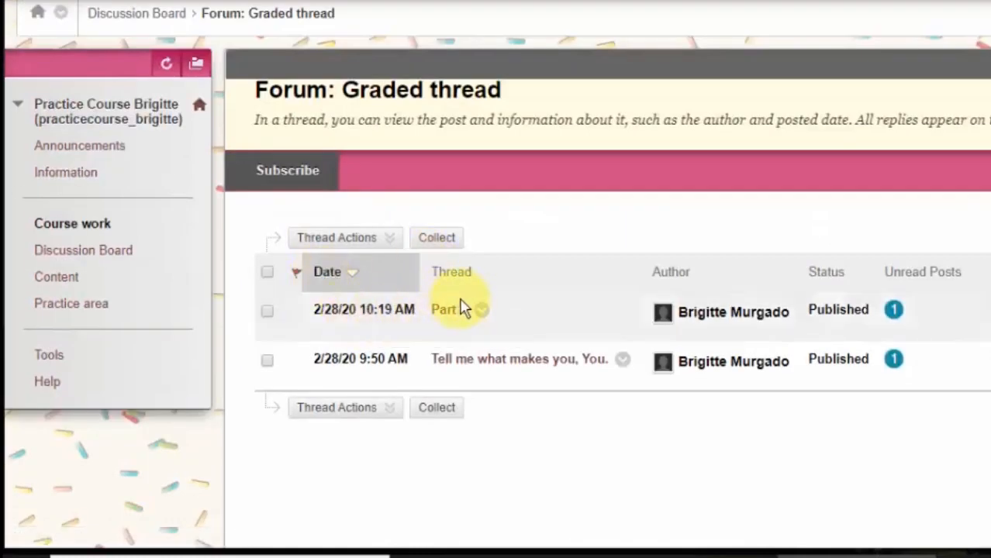
drag(450, 314, 487, 254)
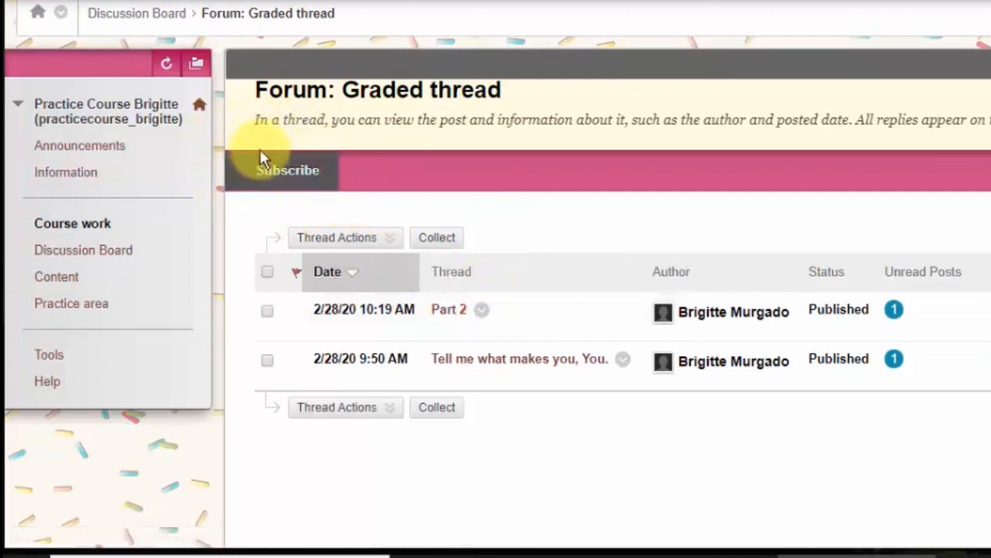
Step: Open the Part 2 thread as the preview student and submit the reply "Hi This is cool"
click(456, 312)
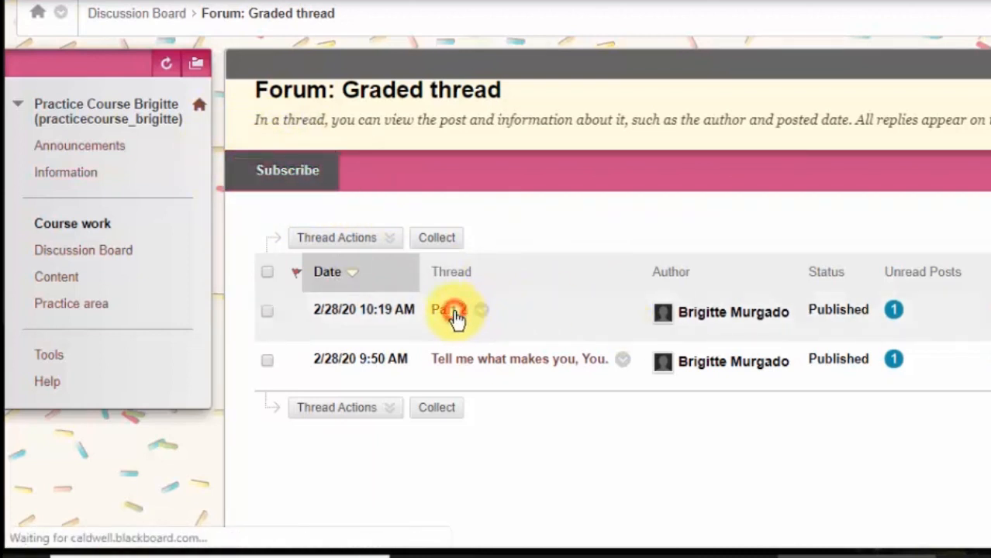
scroll(608, 259, down, 1)
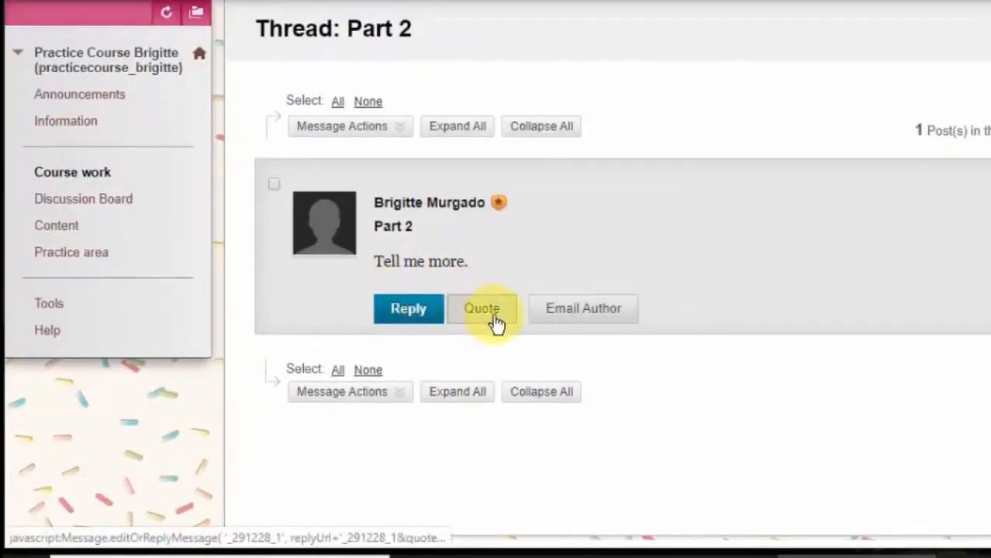
click(409, 310)
scroll(663, 360, down, 4)
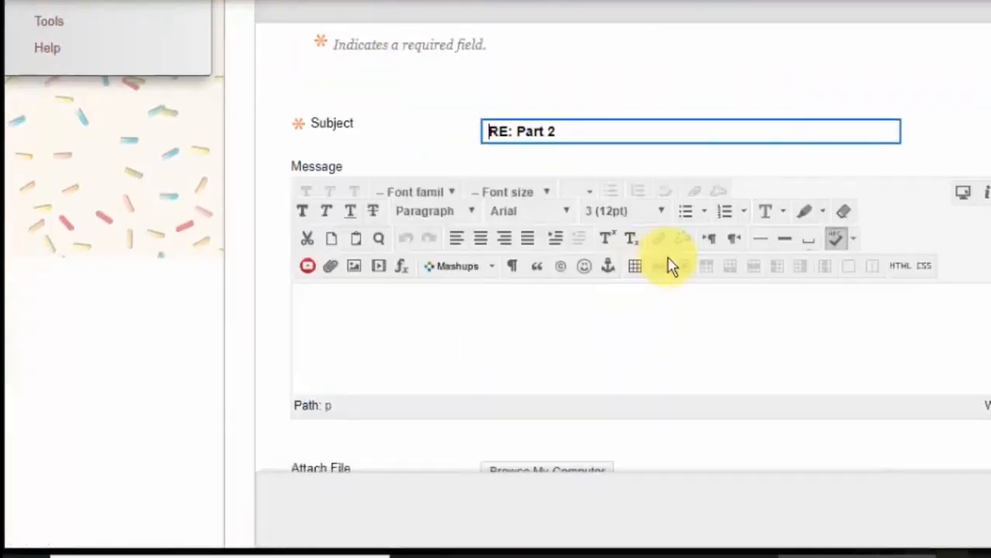
scroll(670, 265, down, 3)
click(460, 222)
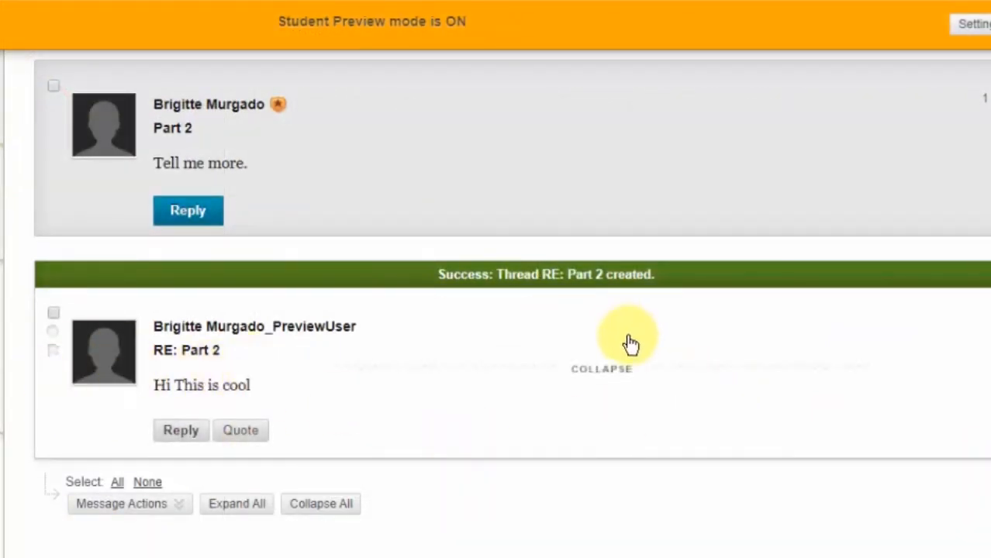
Step: Return to the Discussion Board and post a graded forum thread with the subject "Hi" and the message "Caldwell University"
scroll(221, 371, up, 3)
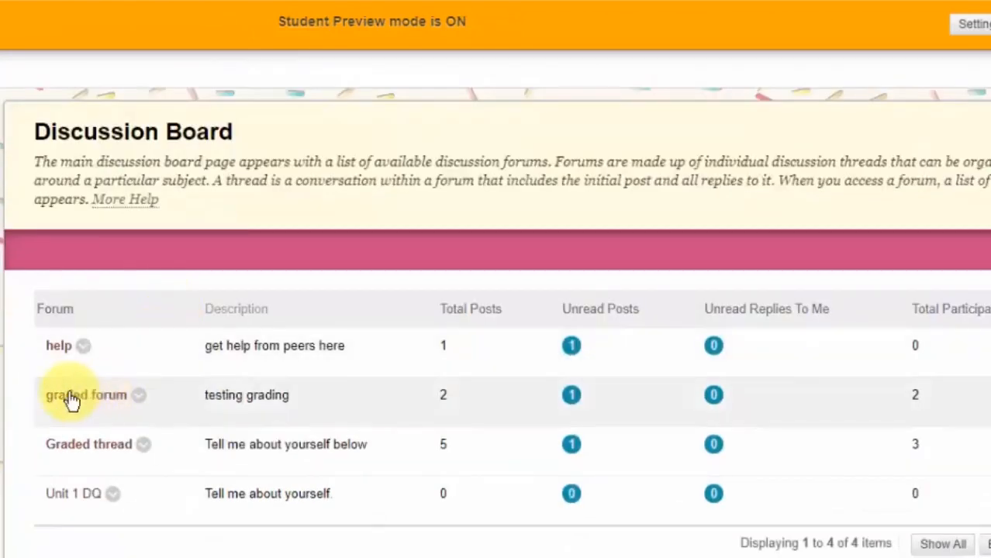
click(68, 395)
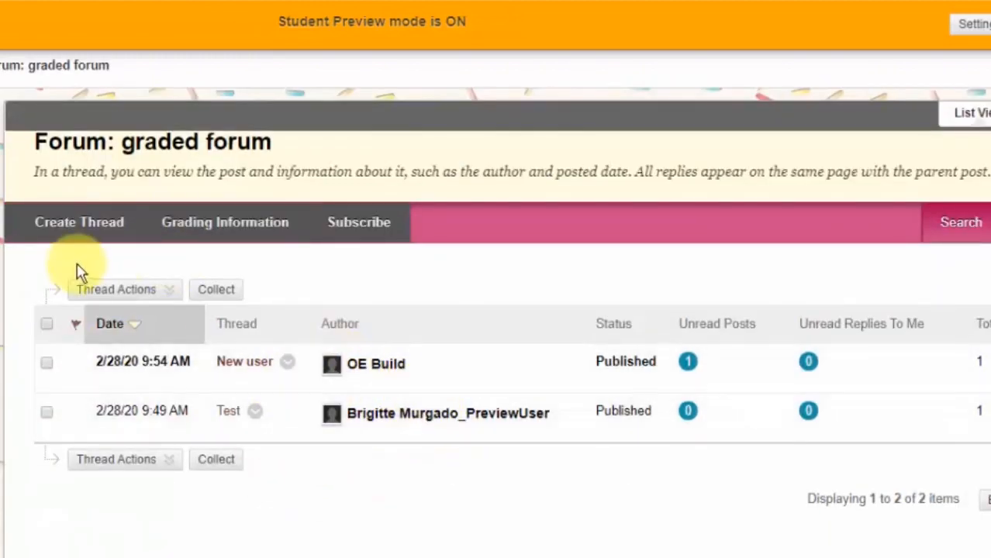
click(81, 222)
scroll(259, 387, down, 4)
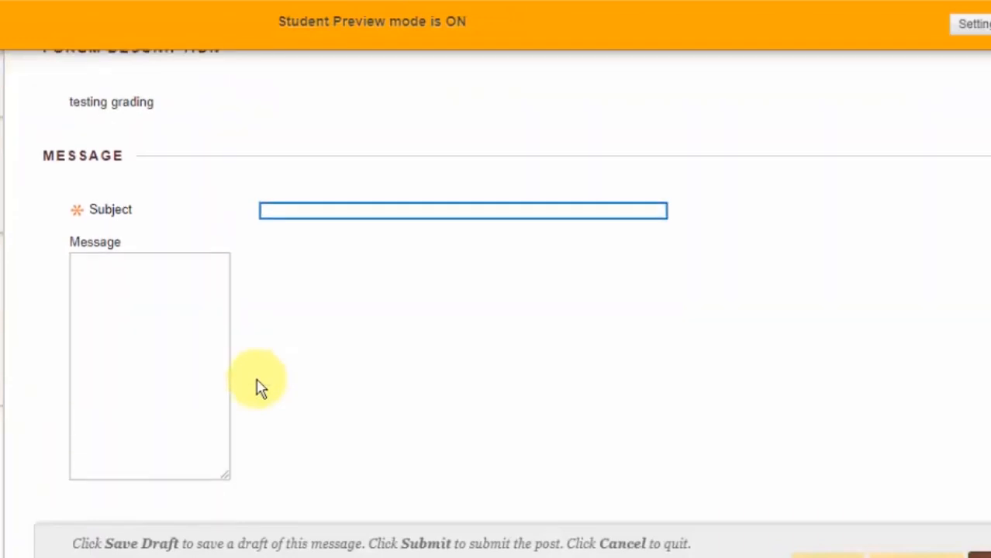
click(310, 210)
text(Hi)
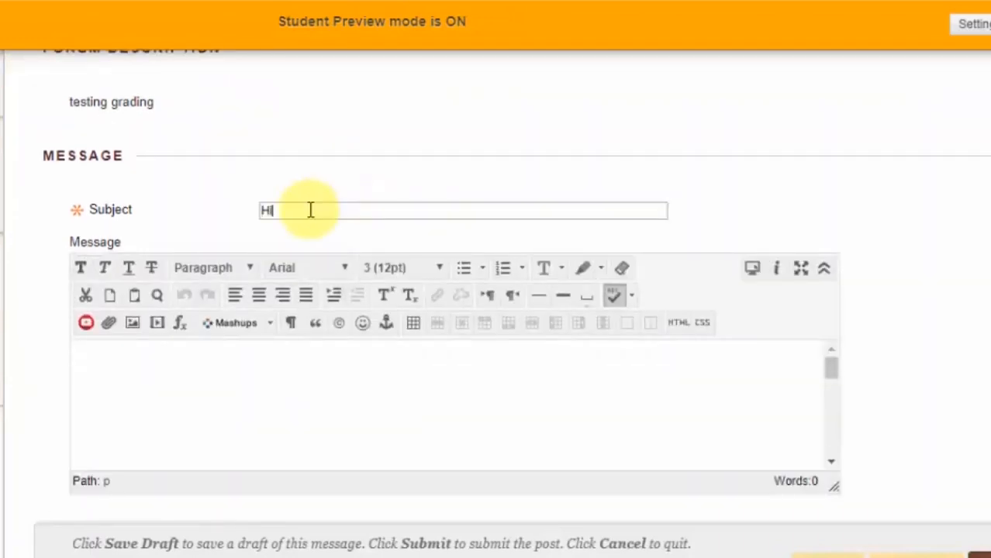
click(199, 401)
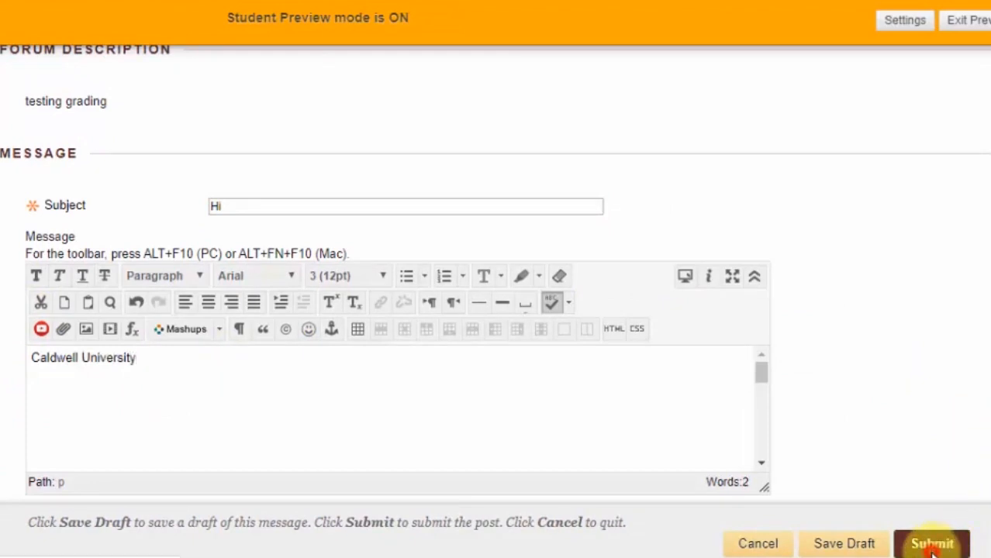
click(932, 545)
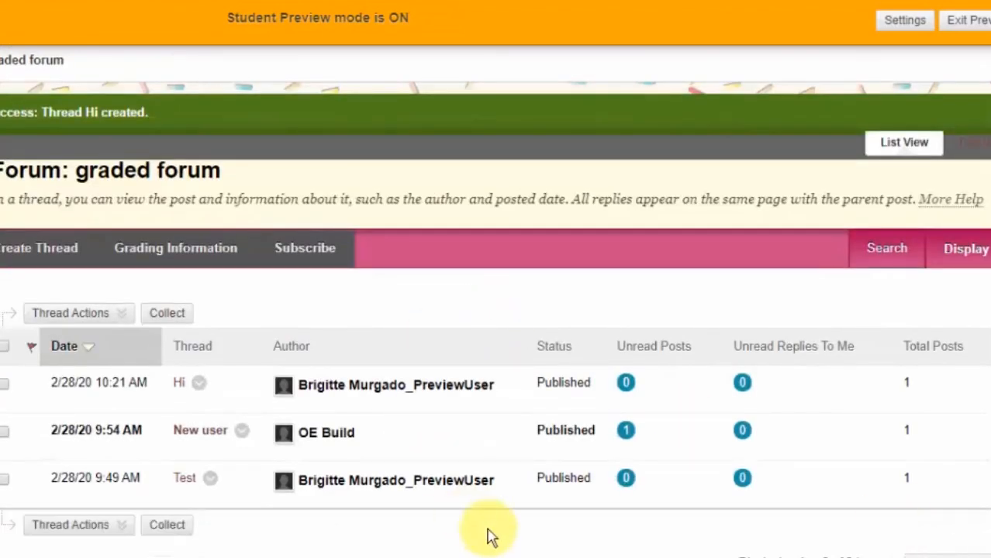
Step: View the Hi thread and return through the Discussion Board to the graded forum's thread list
click(177, 384)
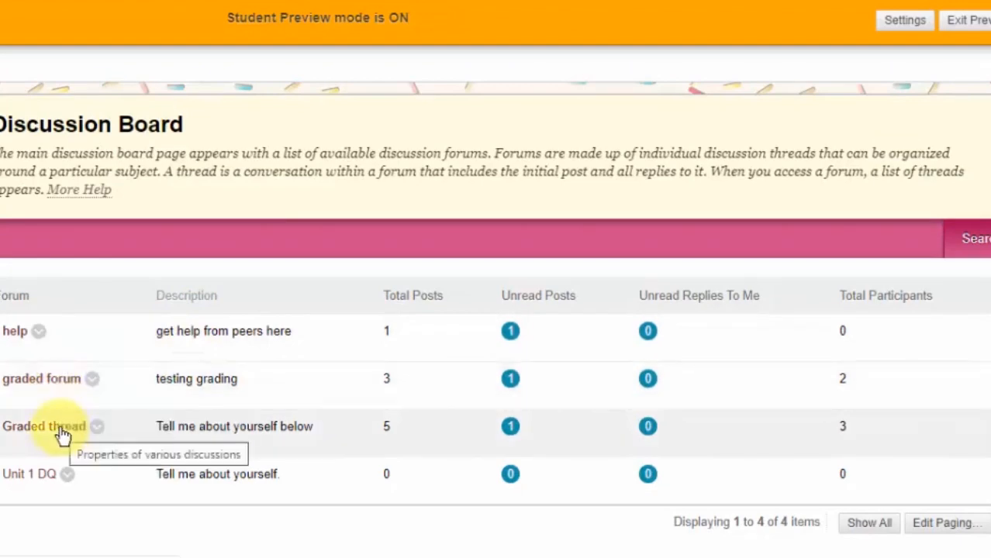
click(56, 385)
scroll(276, 388, down, 3)
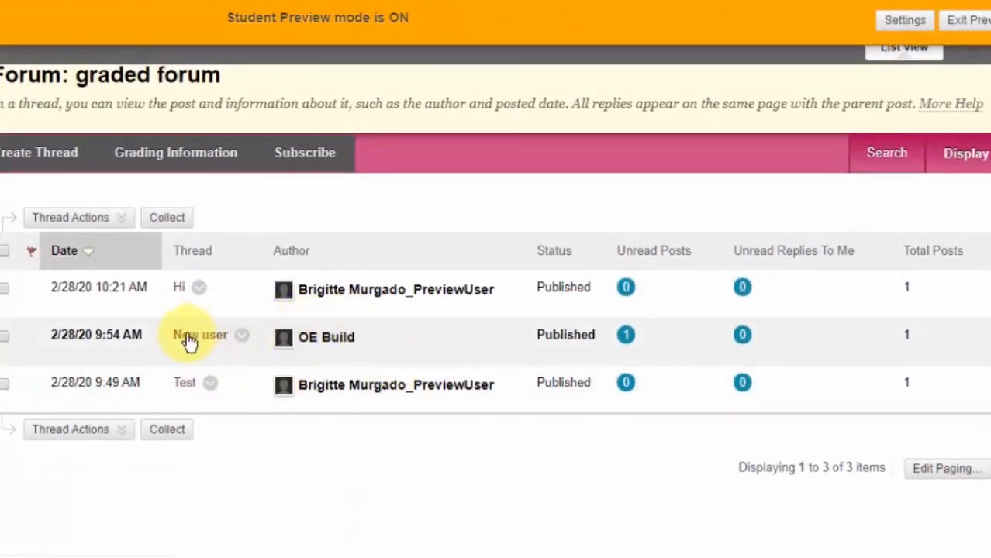
Step: Open the "New user" thread in the graded forum and submit the reply "Thats cool!"
click(187, 337)
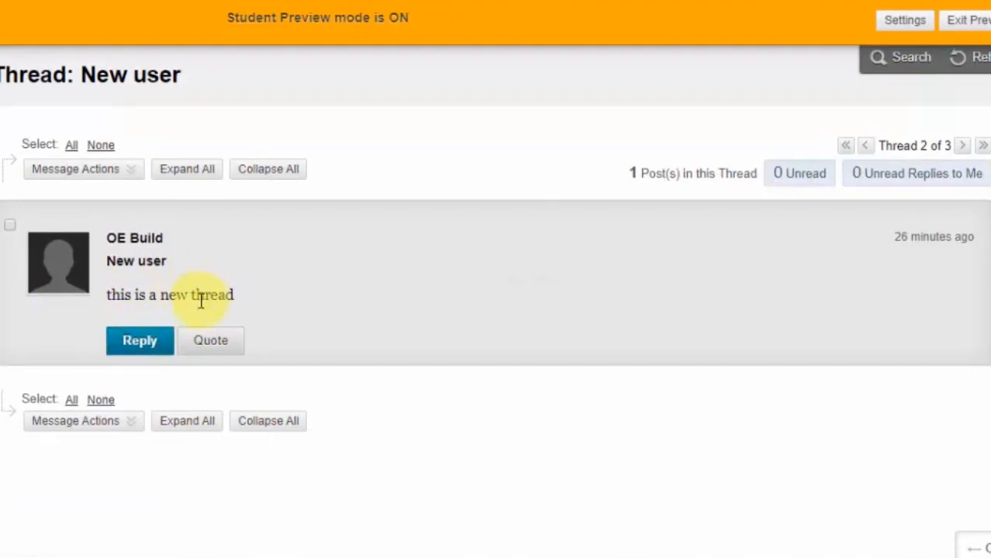
click(140, 345)
scroll(299, 411, down, 2)
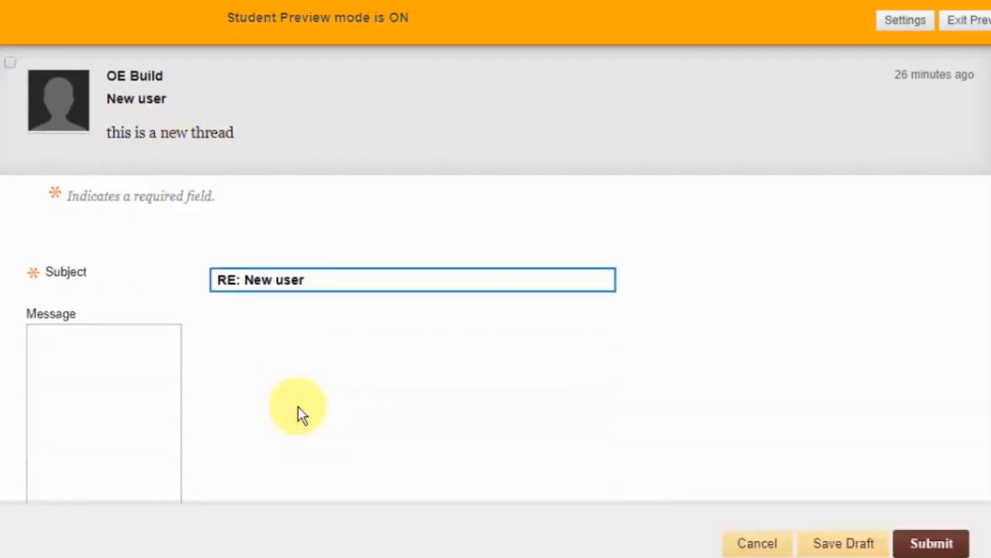
scroll(299, 411, down, 1)
click(194, 390)
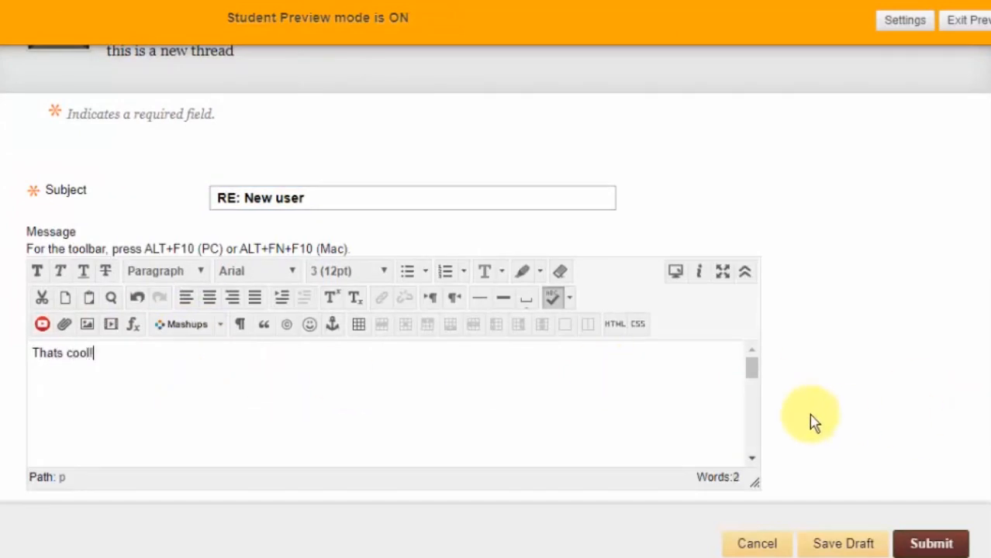
scroll(806, 423, down, 3)
scroll(807, 421, up, 4)
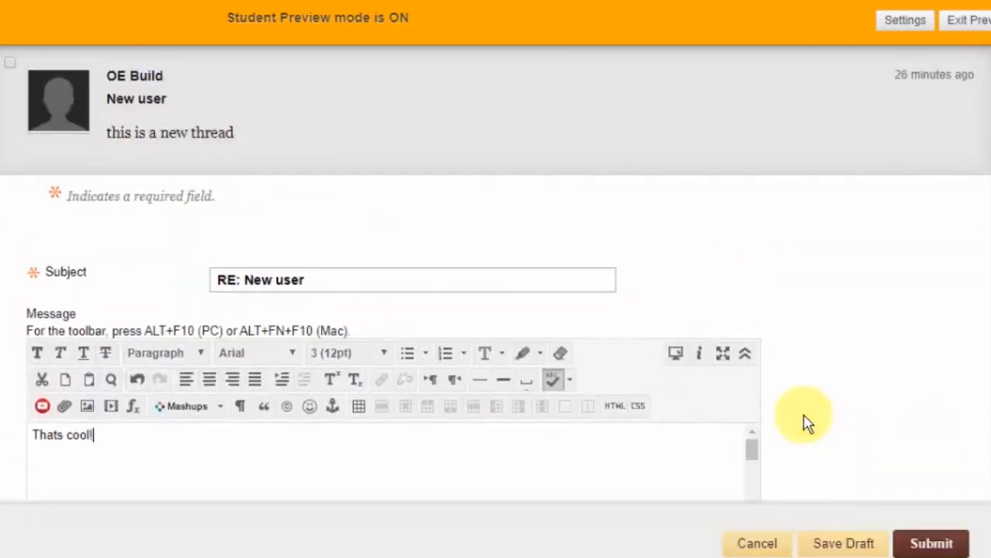
scroll(807, 421, down, 4)
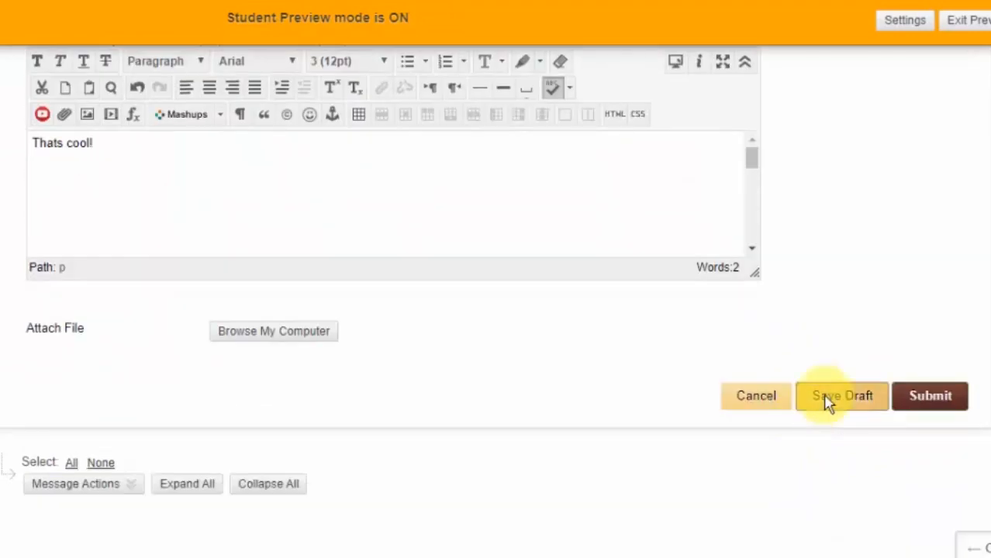
click(922, 392)
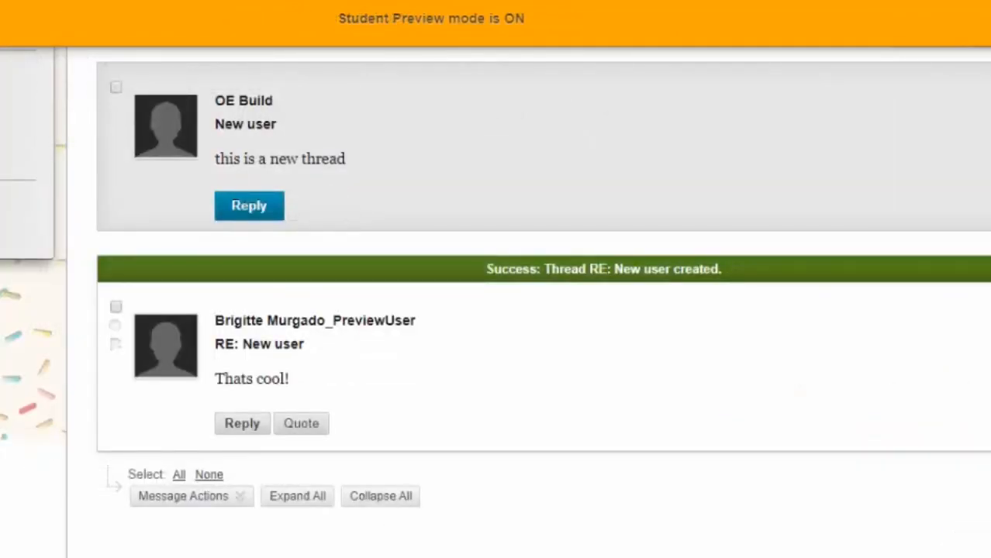
Step: Review the posts in the New user thread, and reopen the graded forum from the Discussion Board
scroll(387, 353, up, 3)
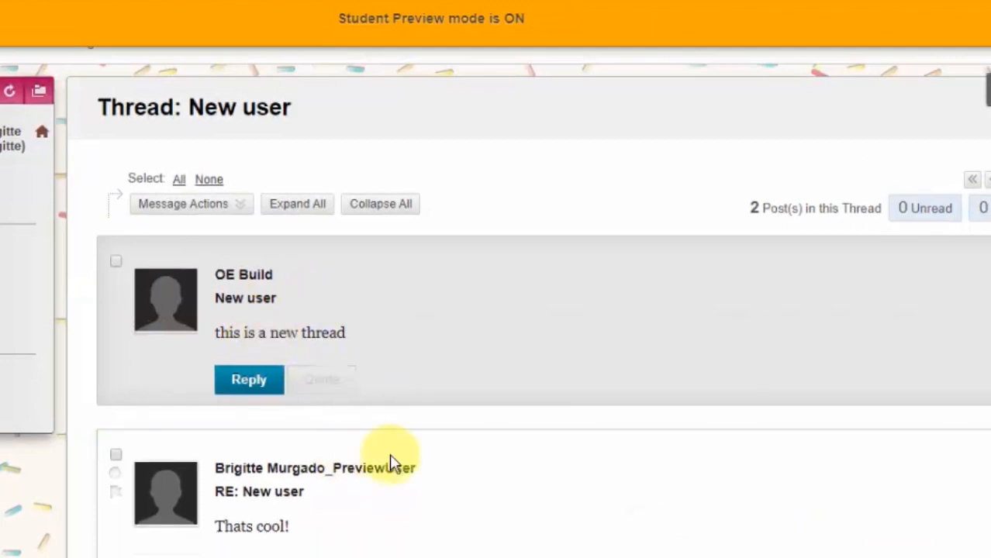
scroll(390, 463, down, 2)
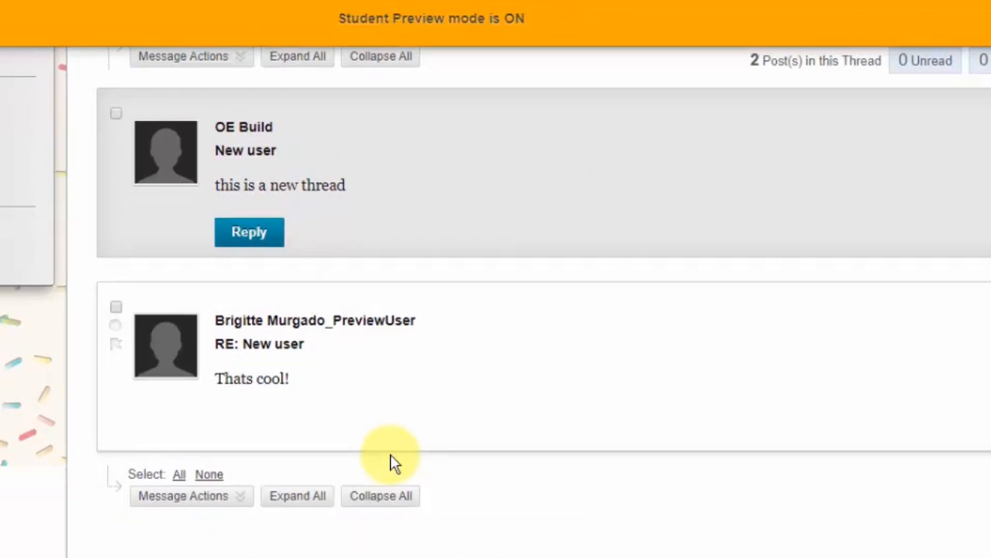
scroll(390, 463, up, 2)
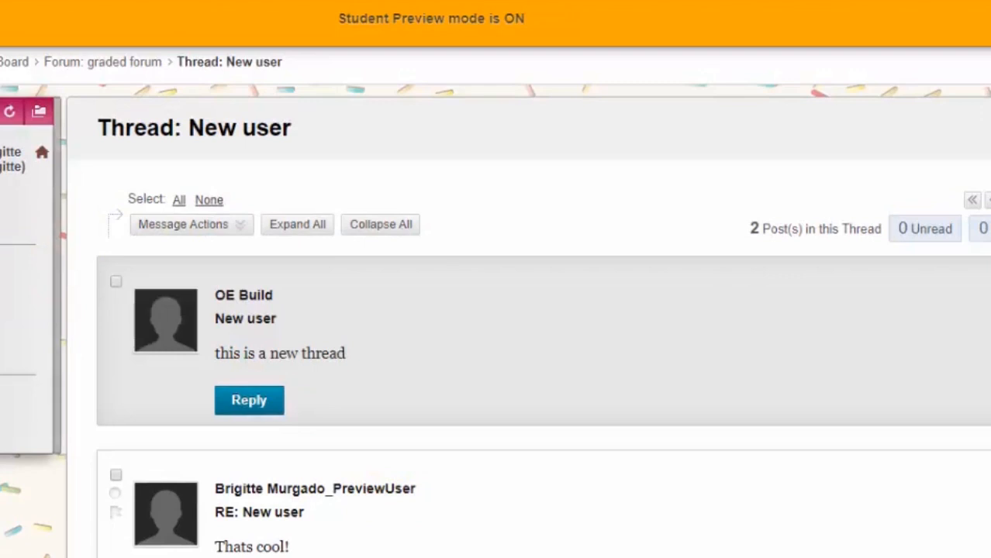
scroll(291, 374, down, 1)
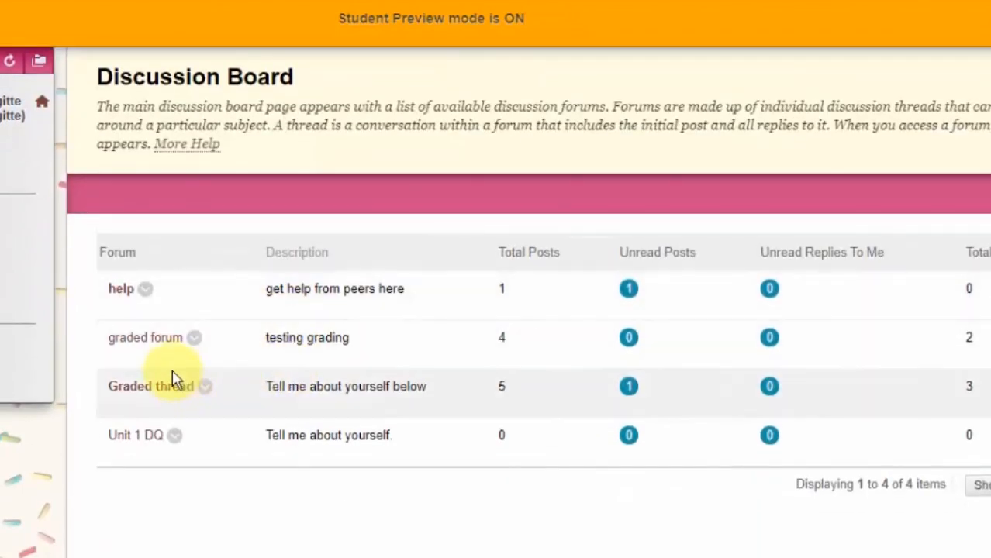
click(168, 345)
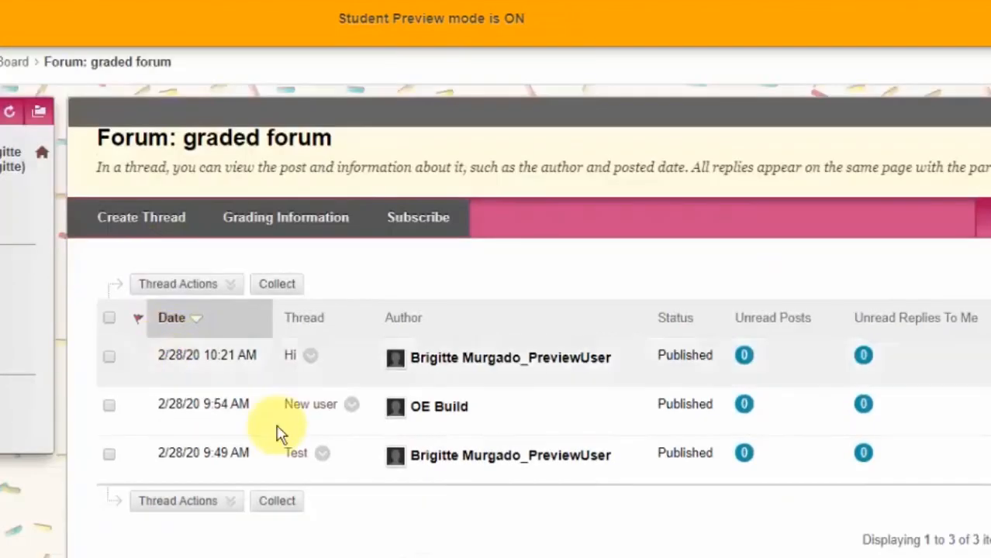
Step: Select all threads in the graded forum and collect their posts
scroll(302, 357, down, 1)
scroll(302, 357, down, 1)
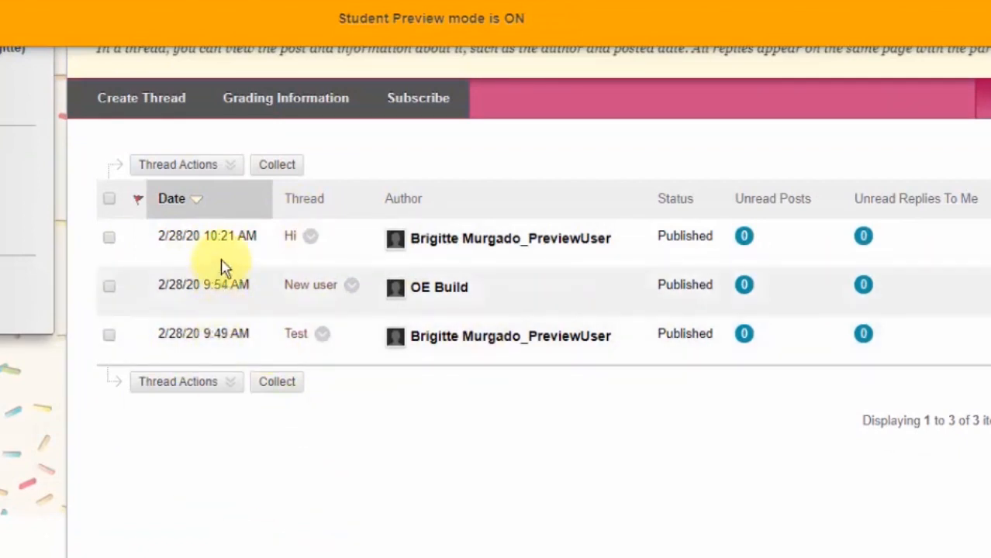
click(227, 382)
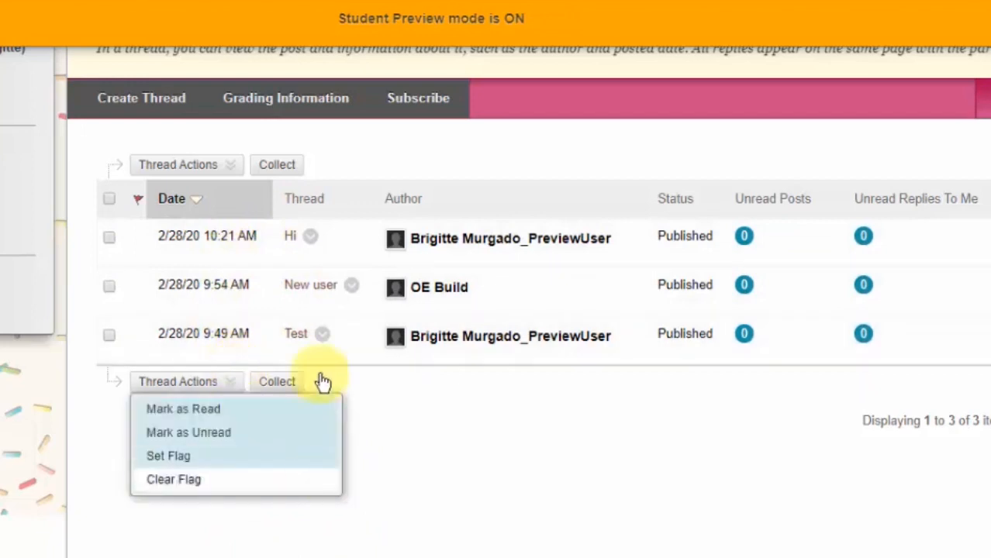
click(109, 199)
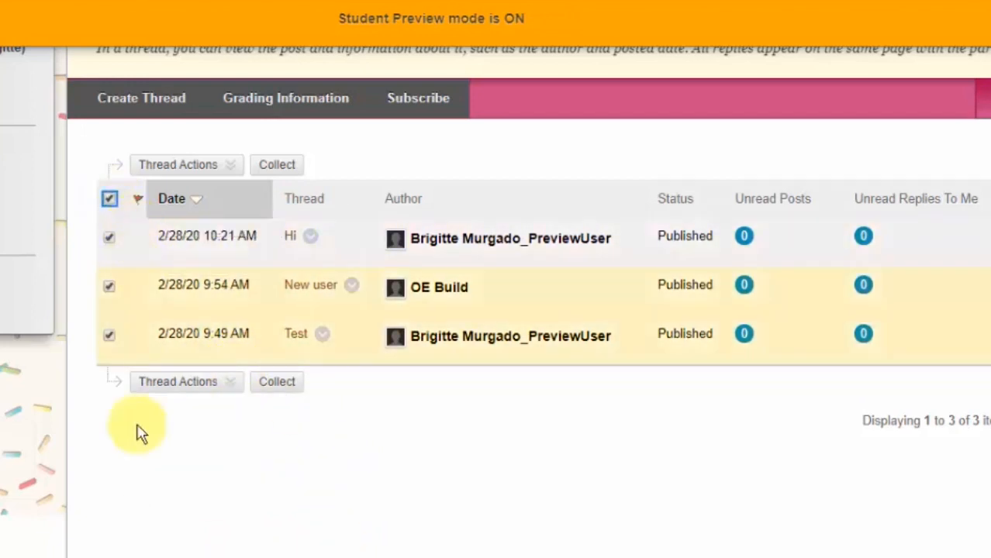
click(287, 169)
Step: Examine the collected graded forum posts, comparing each post's thread, author, posted date and message
scroll(412, 376, down, 5)
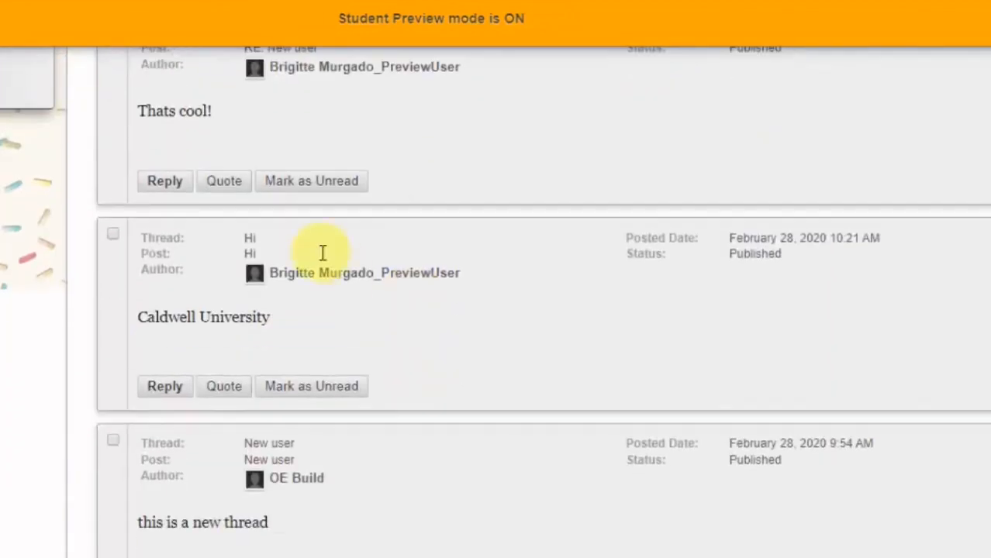
scroll(322, 252, up, 5)
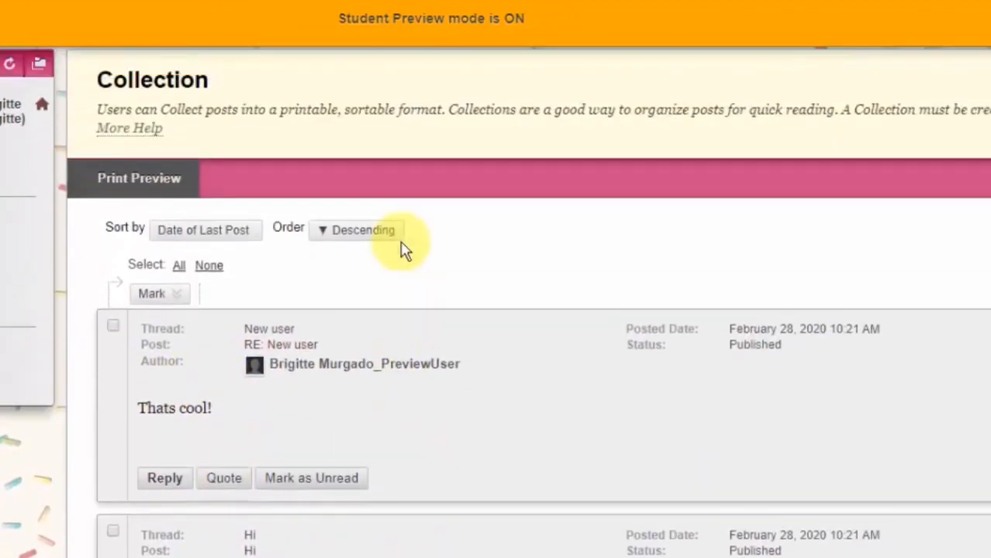
scroll(466, 372, down, 3)
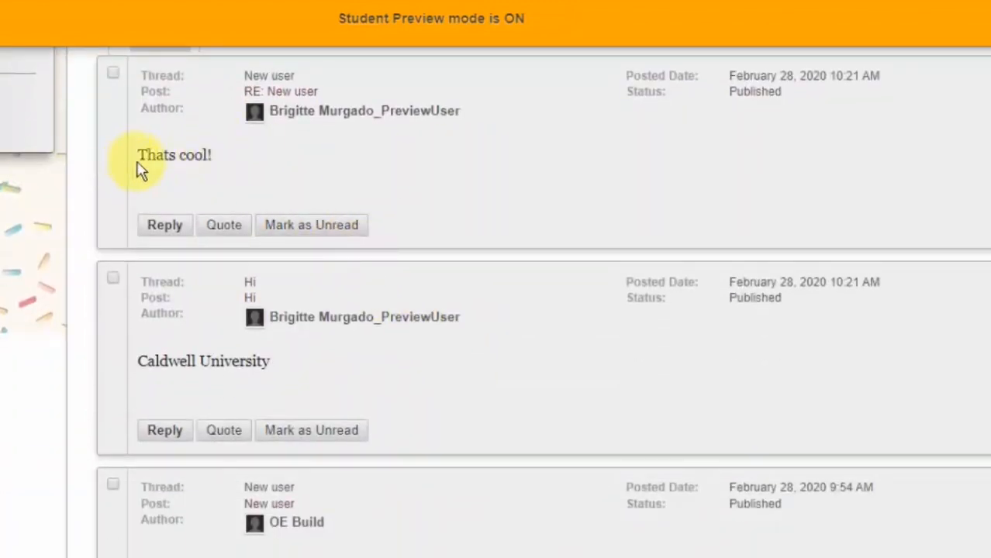
scroll(442, 403, down, 3)
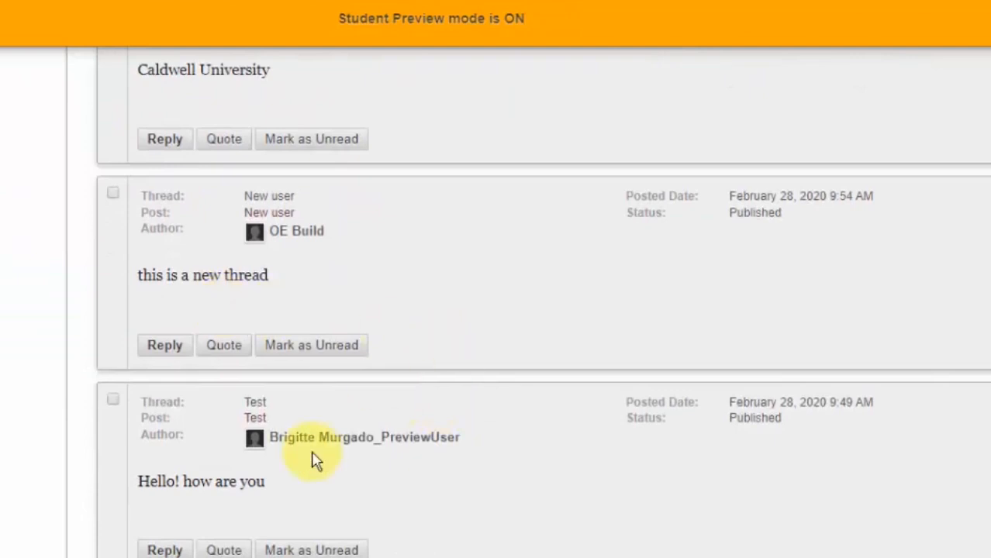
scroll(313, 460, down, 1)
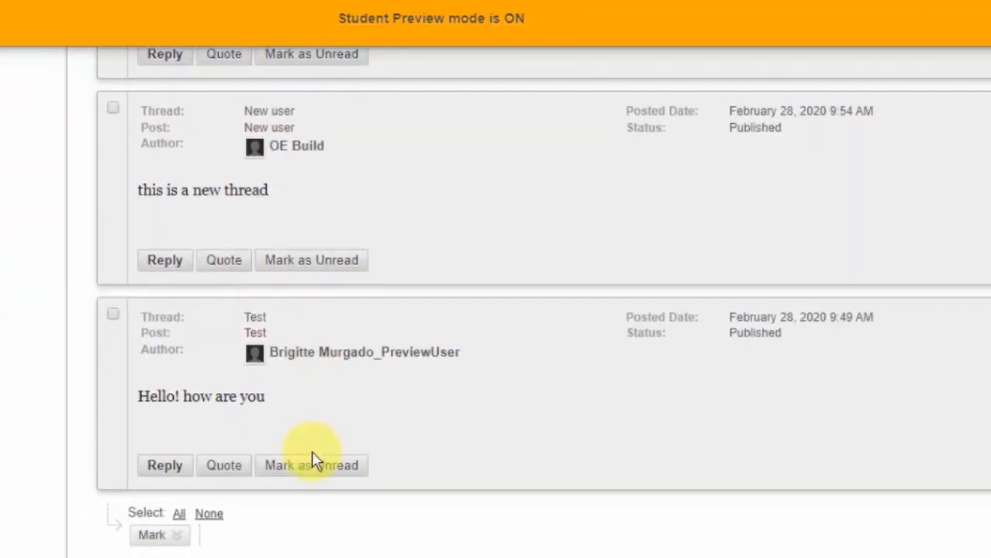
scroll(314, 460, up, 2)
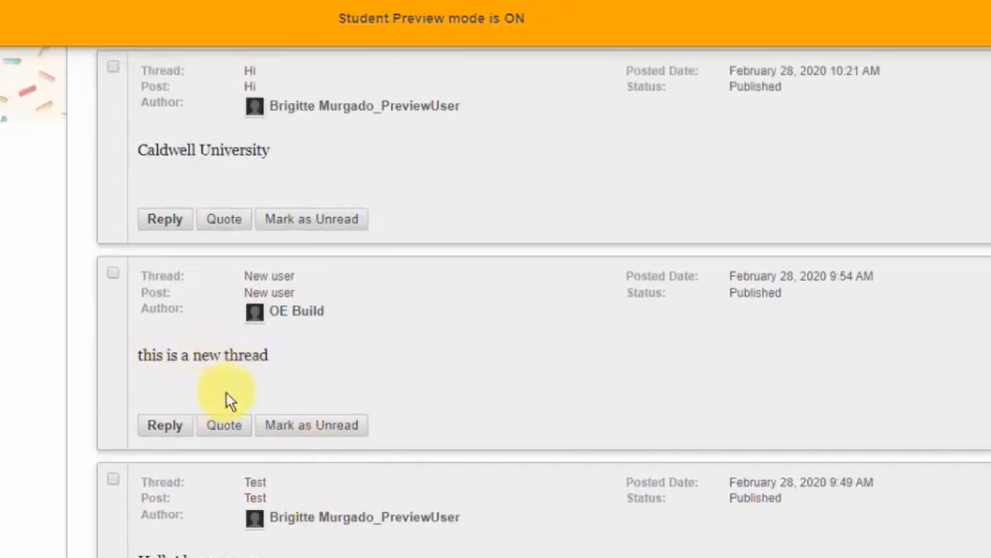
scroll(348, 465, down, 2)
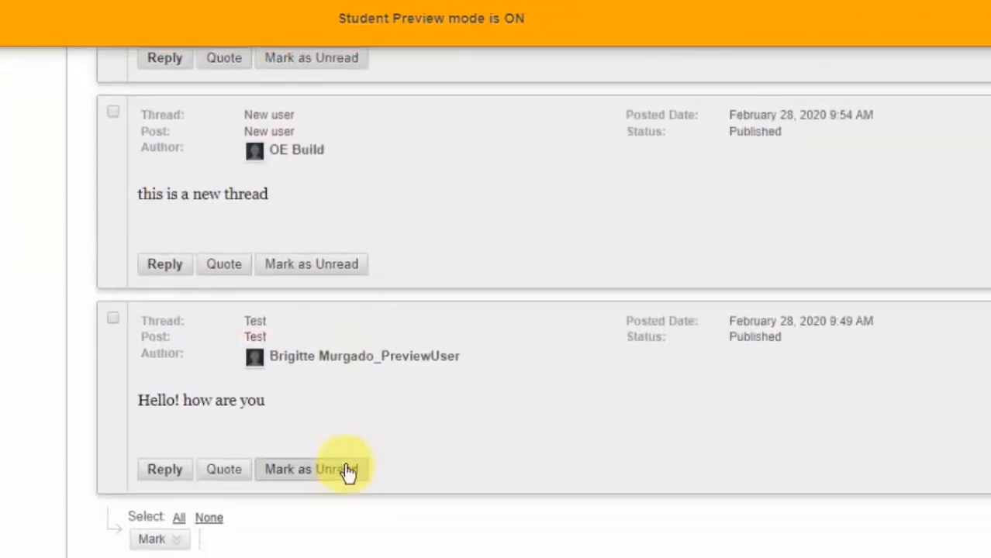
scroll(341, 427, up, 4)
scroll(326, 320, up, 2)
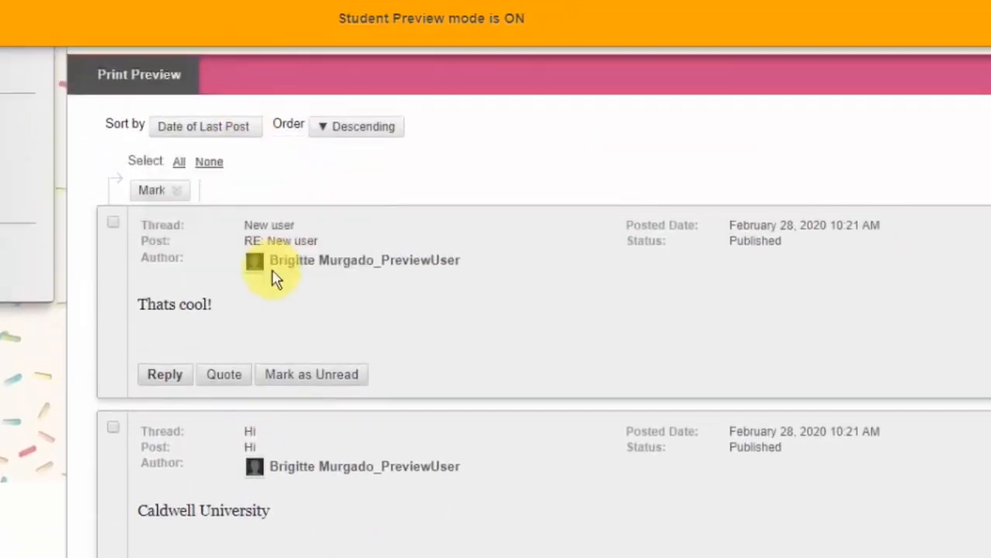
scroll(367, 495, down, 4)
scroll(368, 495, up, 6)
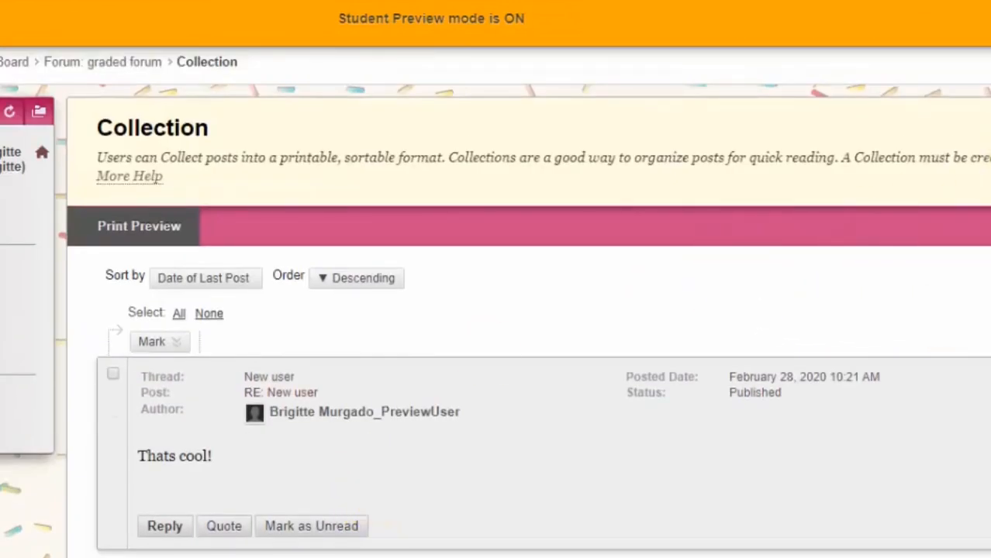
Step: Exit student preview, choosing to keep the preview user and all data
click(985, 19)
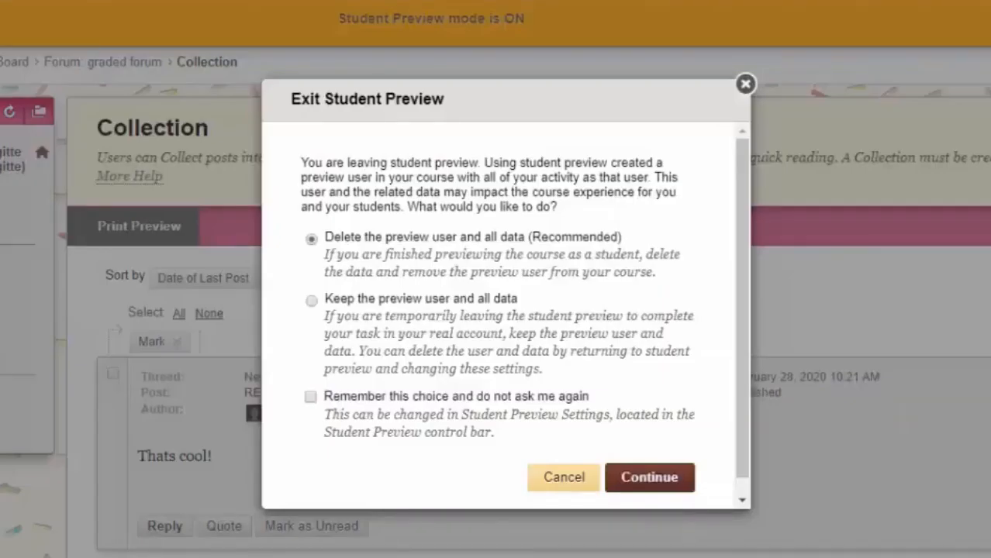
click(311, 300)
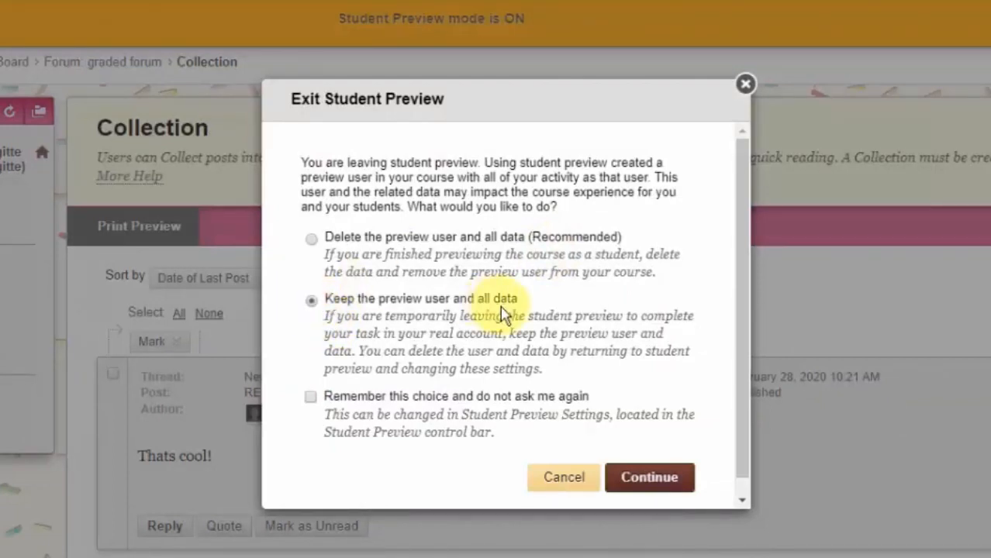
click(649, 477)
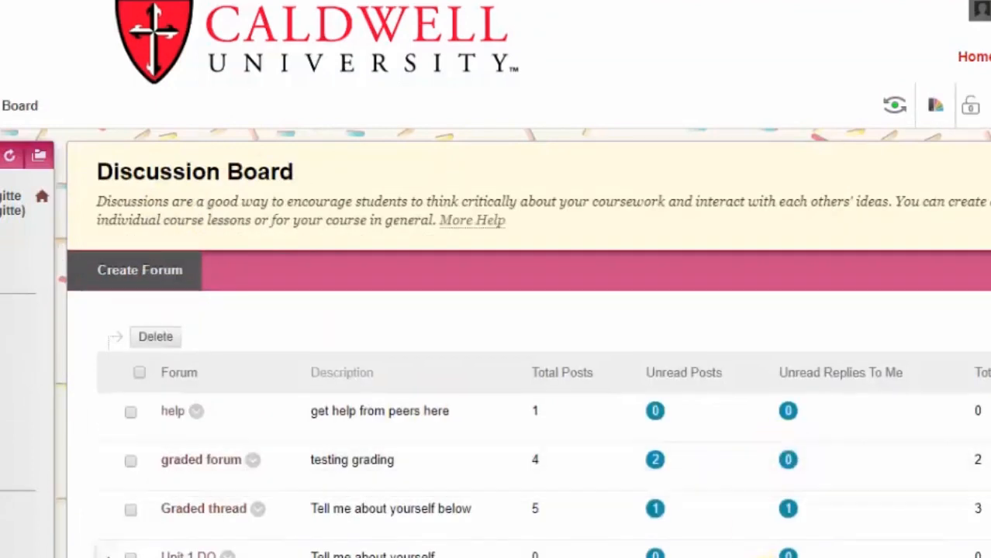
Step: Open the course's list of items to grade and the preview student's graded forum attempt
scroll(704, 379, down, 1)
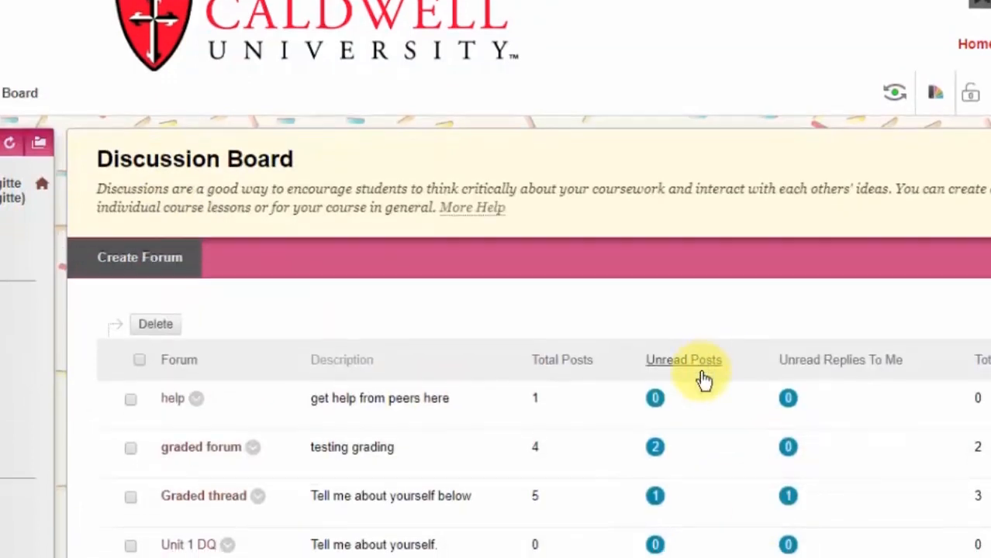
scroll(703, 380, down, 3)
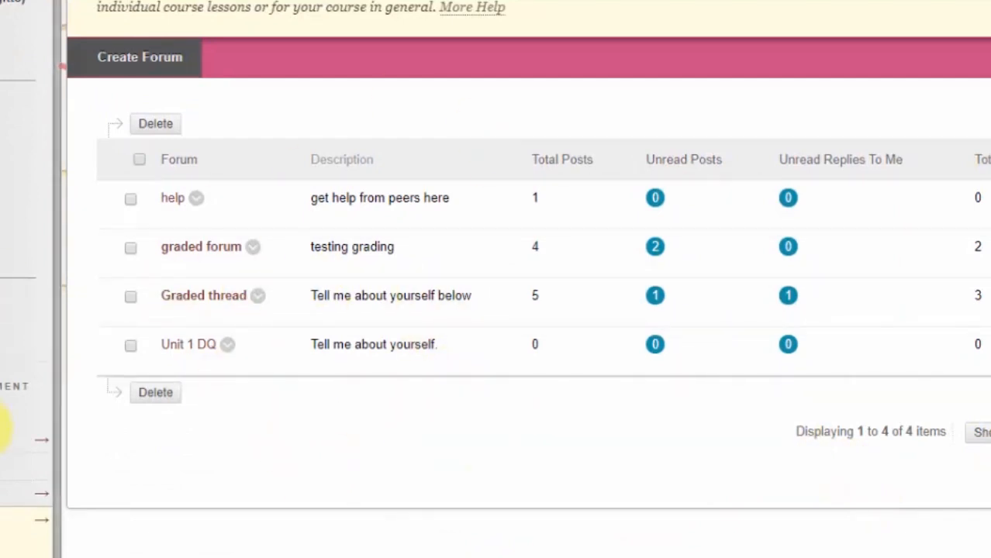
scroll(2, 277, down, 3)
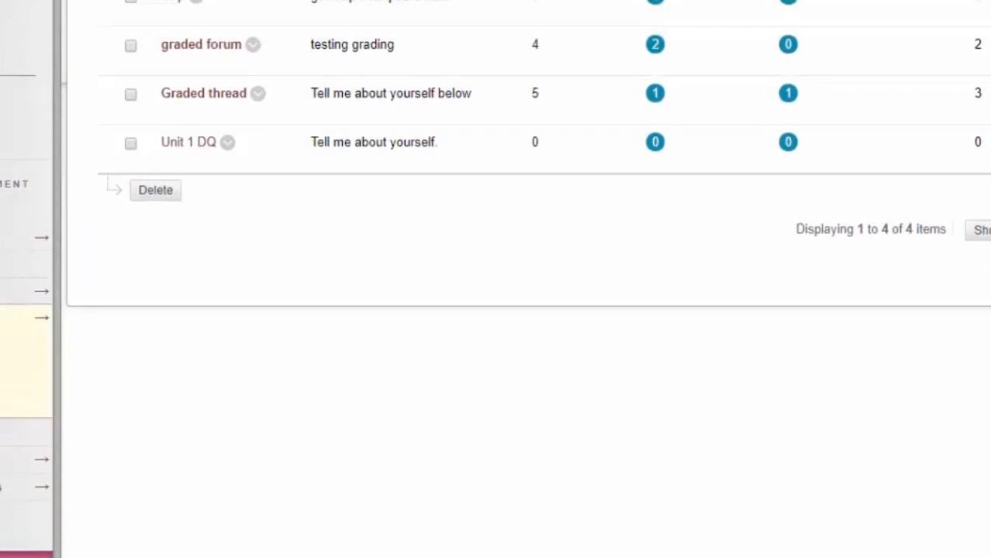
scroll(6, 294, up, 1)
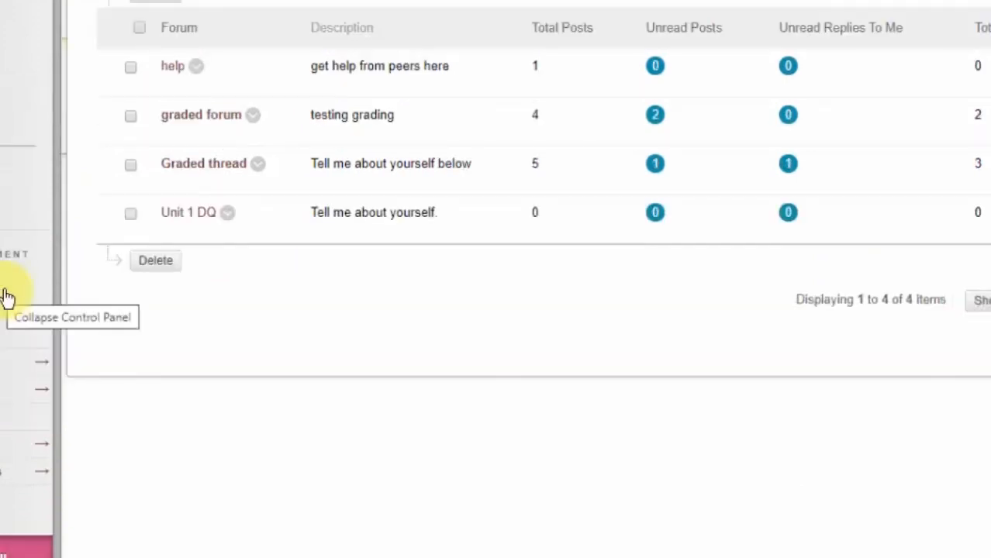
scroll(6, 326, down, 1)
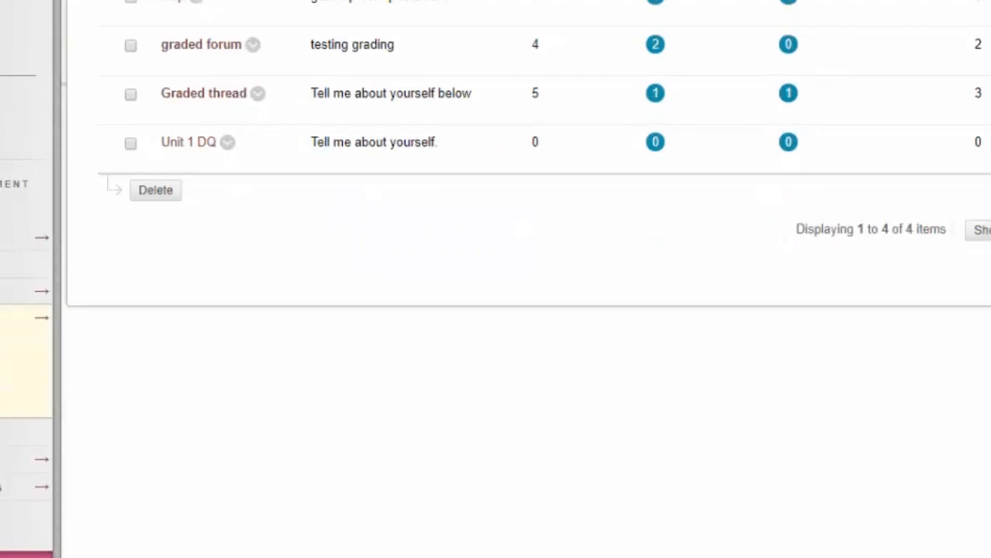
scroll(103, 417, down, 3)
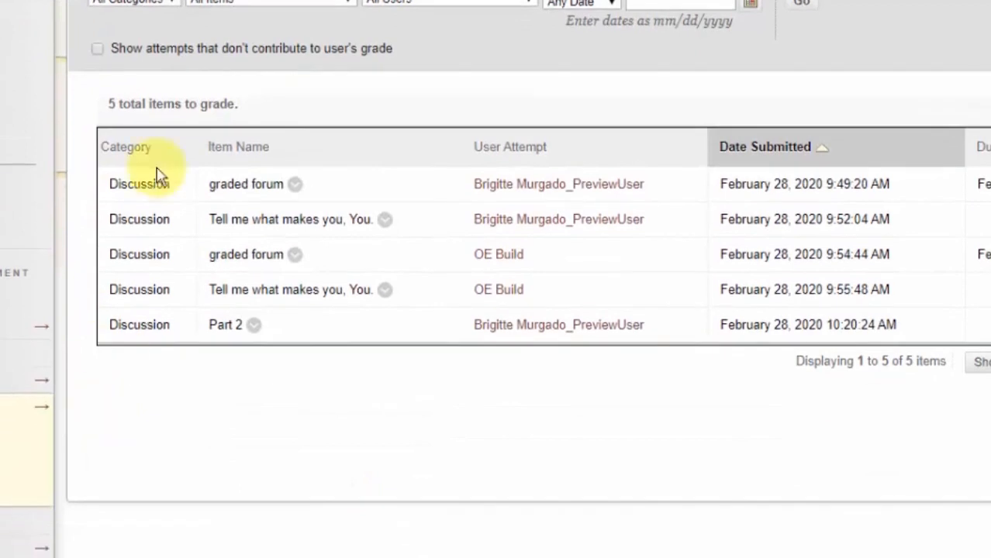
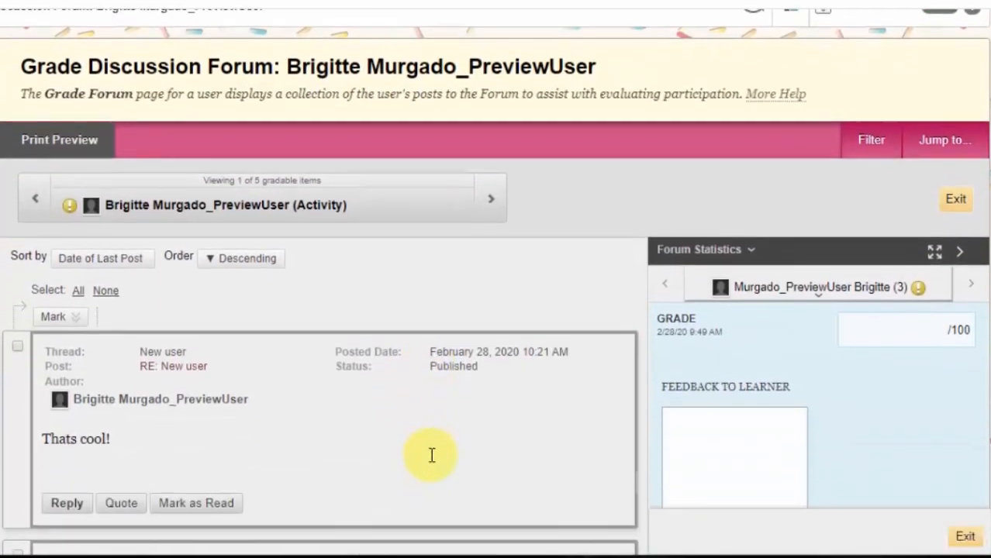
Step: Examine the preview student's posts on the graded forum's grading page alongside the grade and feedback fields
scroll(324, 455, down, 6)
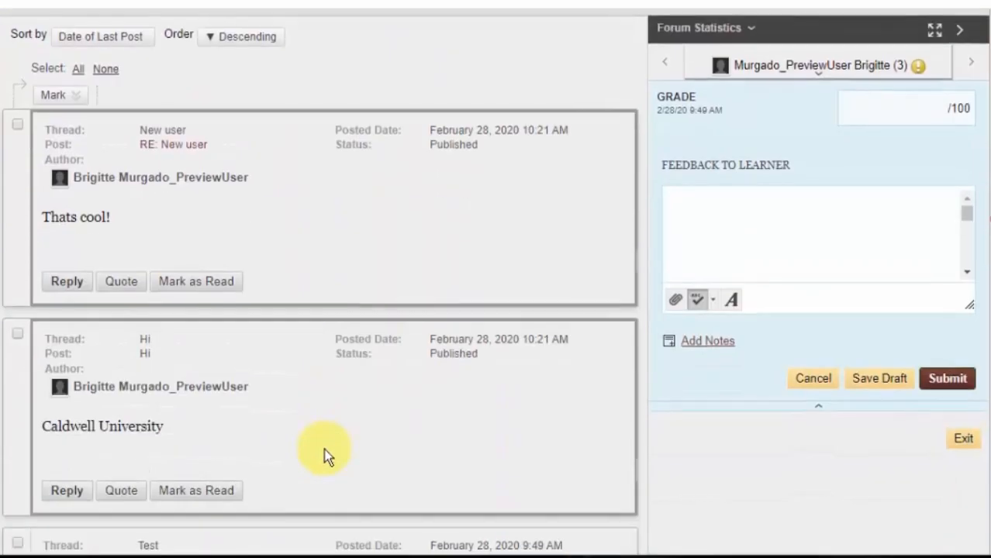
scroll(325, 456, up, 5)
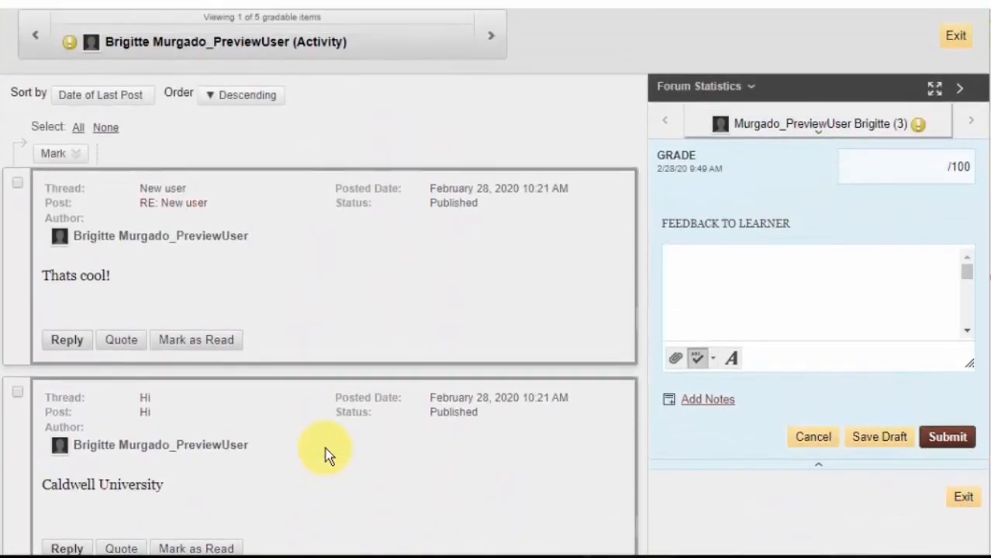
scroll(339, 450, down, 4)
scroll(340, 449, up, 4)
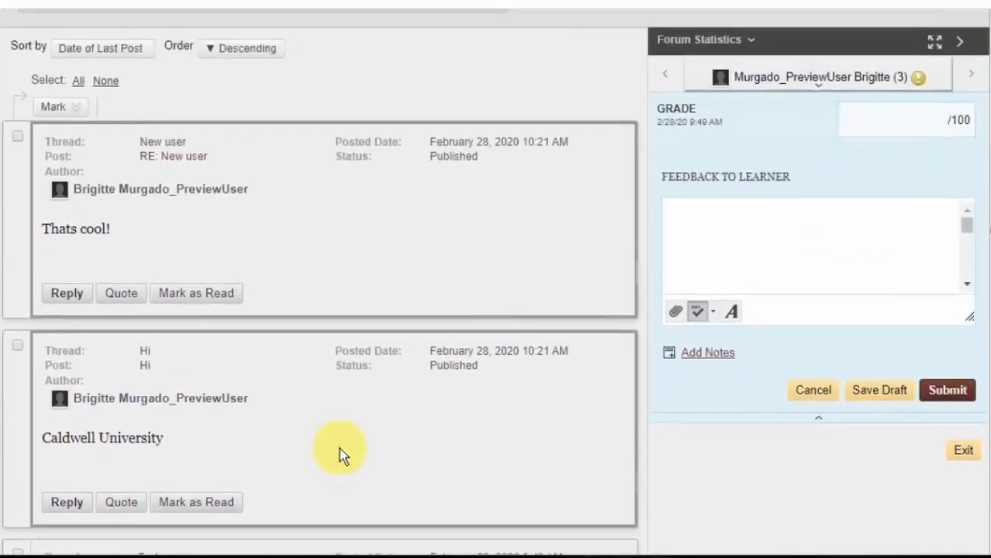
scroll(341, 455, up, 2)
scroll(341, 455, down, 5)
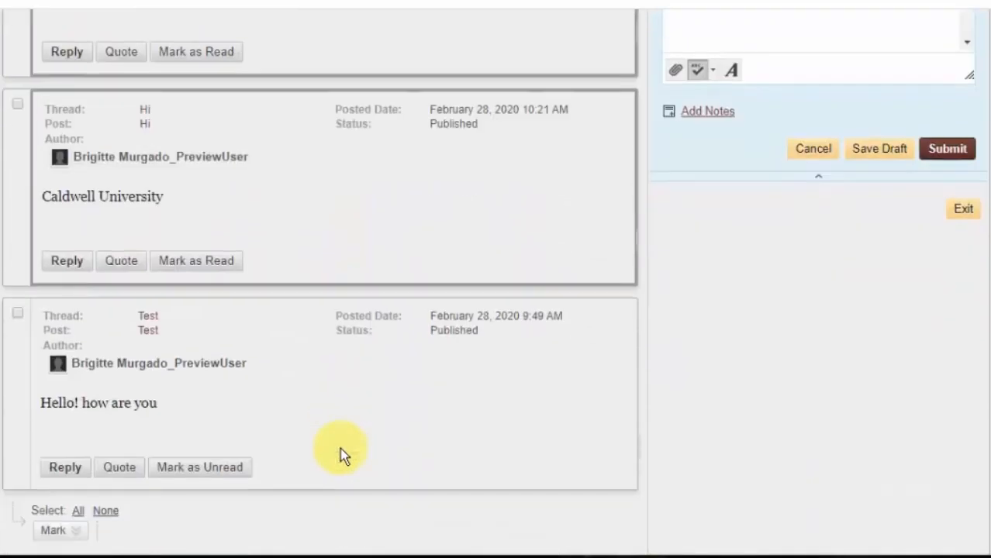
scroll(341, 454, up, 5)
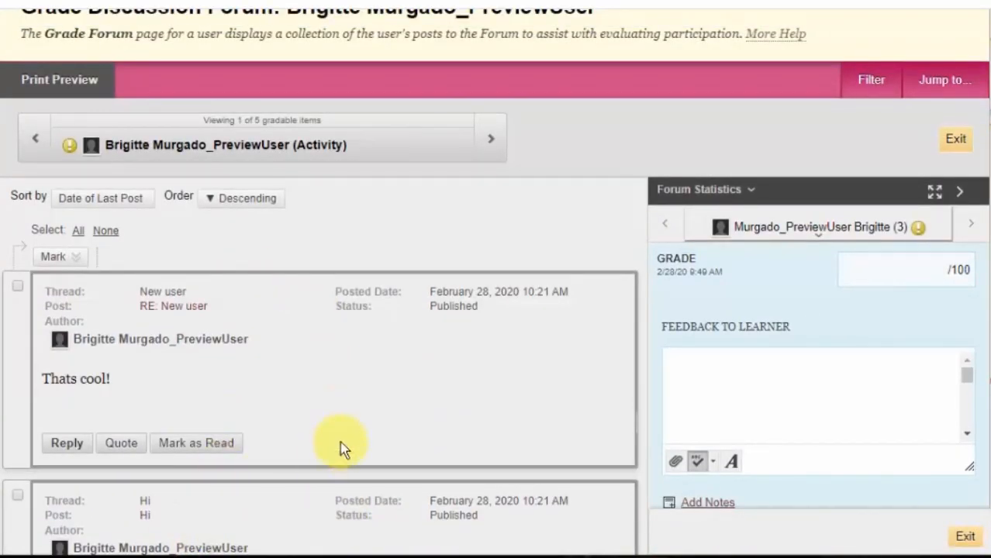
scroll(443, 349, down, 3)
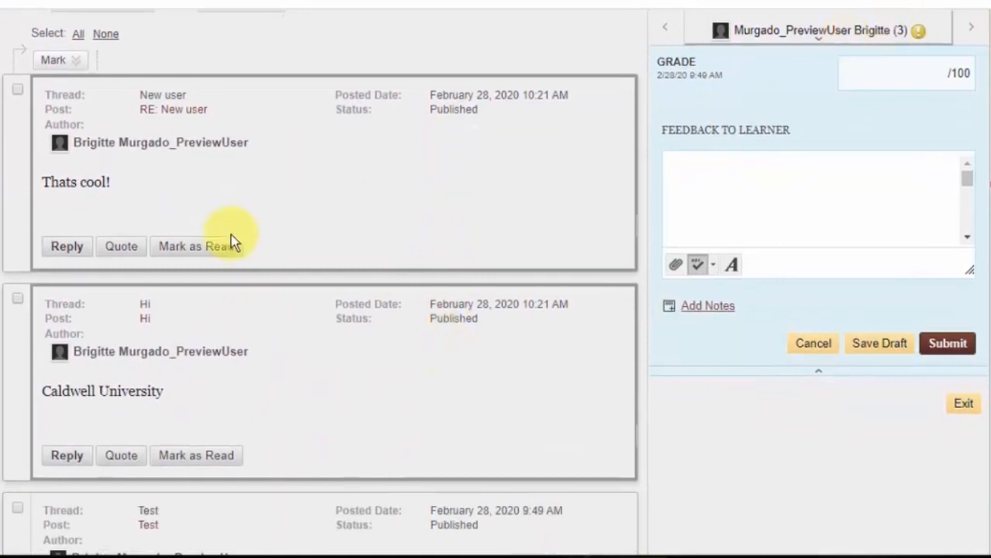
scroll(266, 256, down, 2)
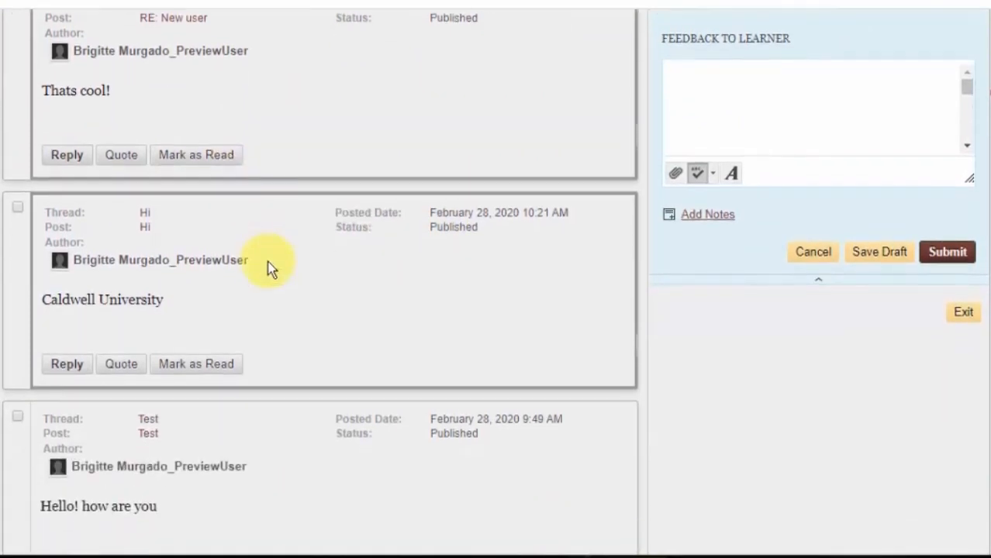
scroll(267, 262, up, 3)
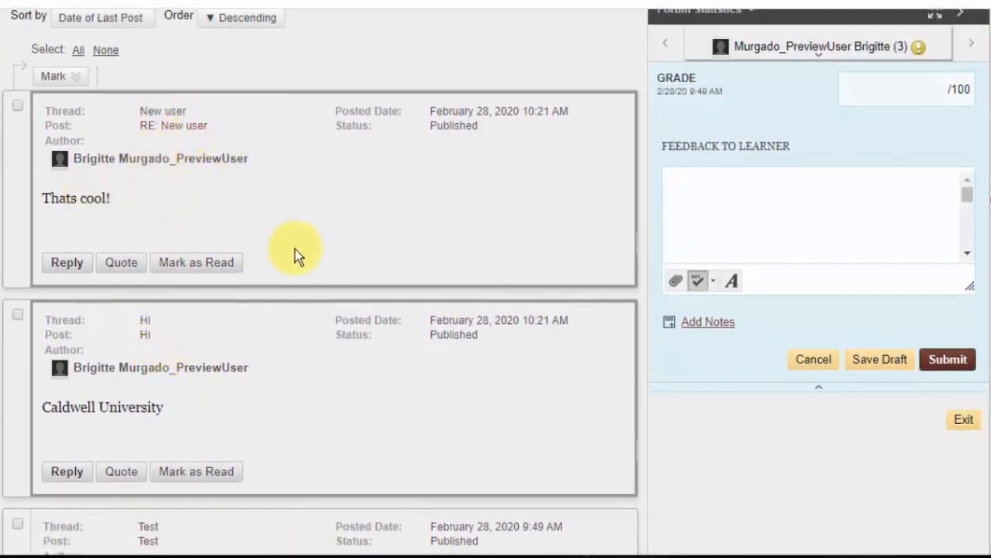
Step: Examine the reply form for the preview student's "RE: New user" forum post and cancel it without replying
scroll(294, 252, down, 2)
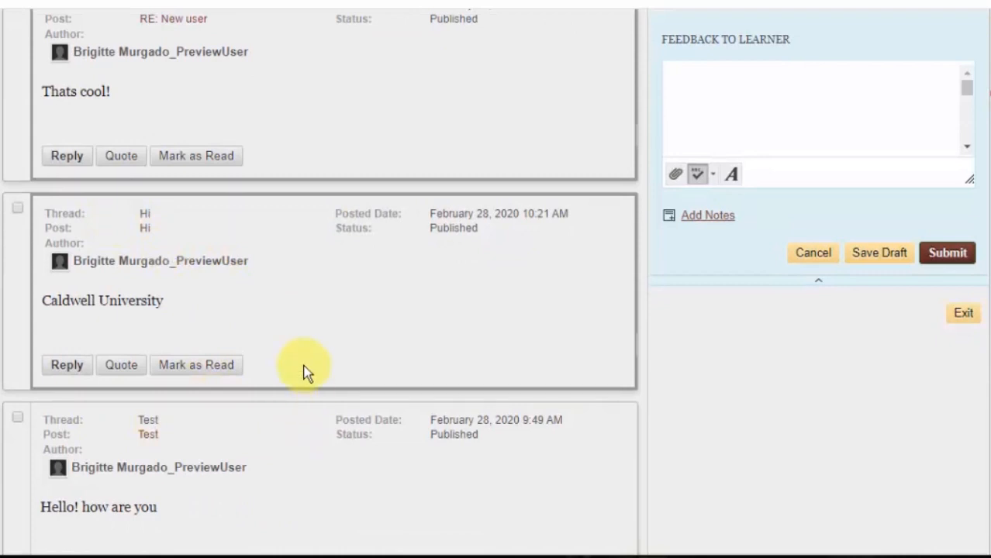
scroll(303, 372, up, 1)
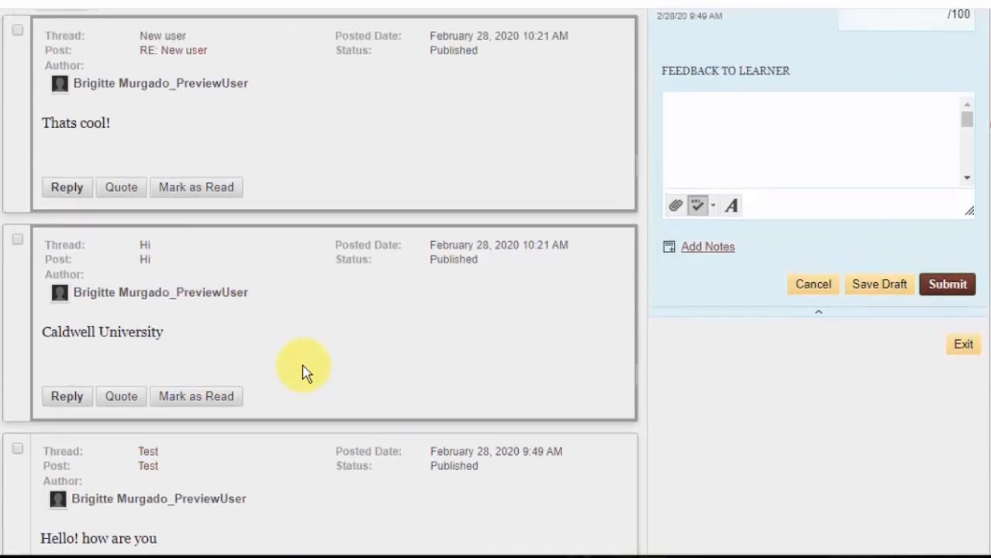
click(66, 194)
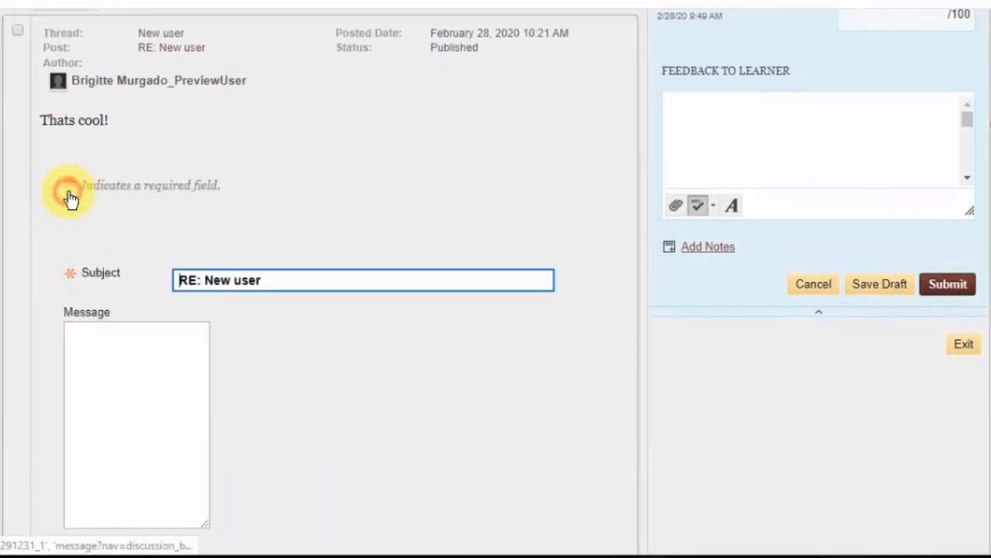
click(116, 390)
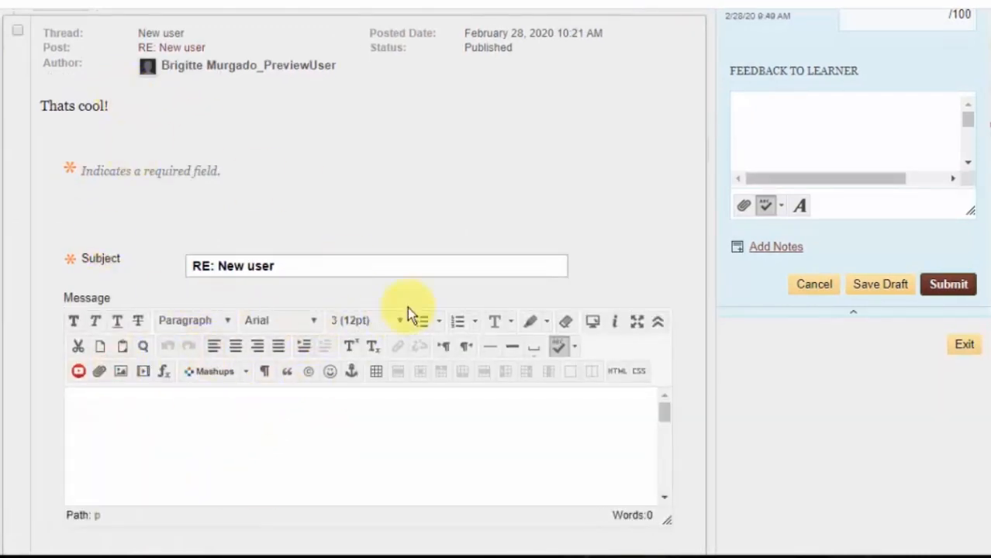
scroll(408, 310, down, 4)
scroll(409, 310, up, 2)
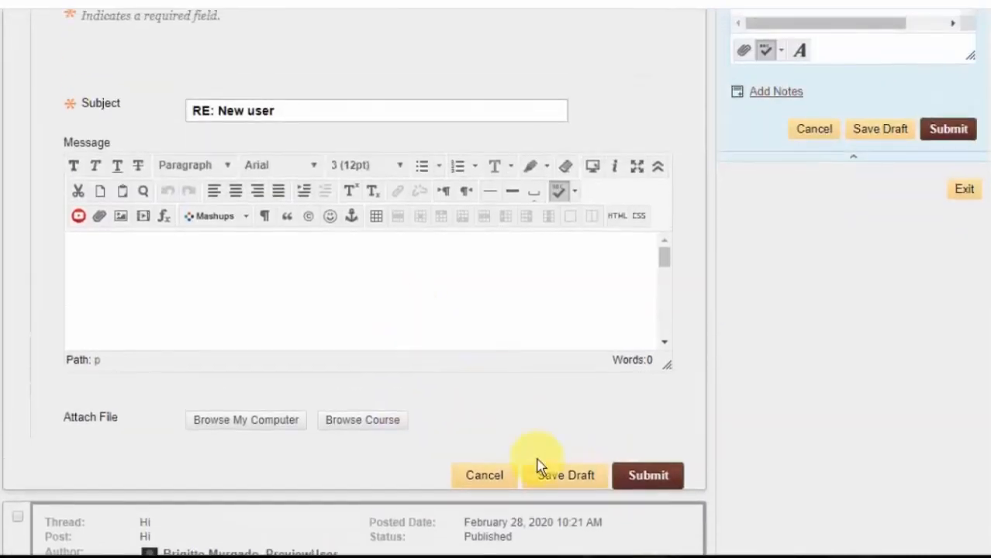
click(485, 475)
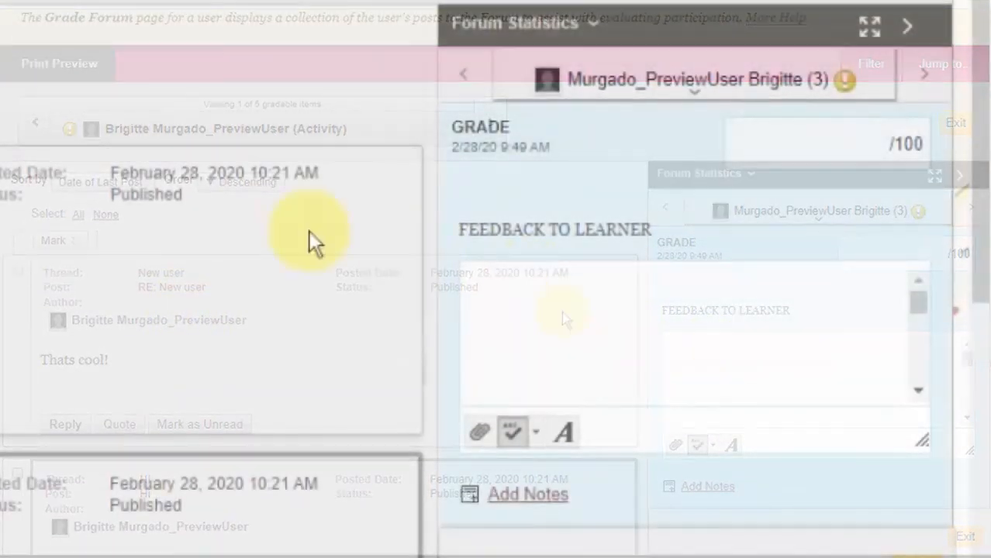
Step: Enter a grade of 90 out of 100 for the preview student's graded forum participation
click(543, 288)
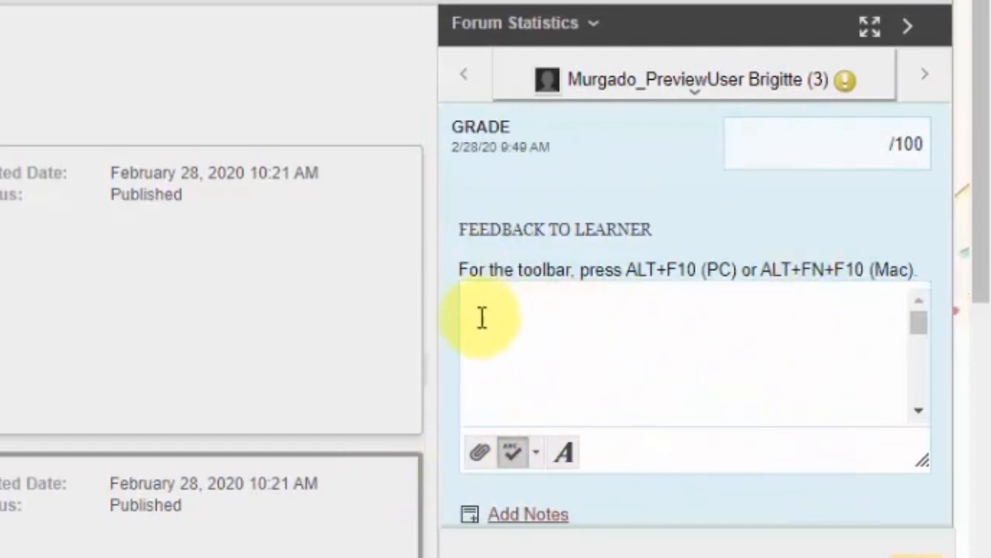
click(825, 151)
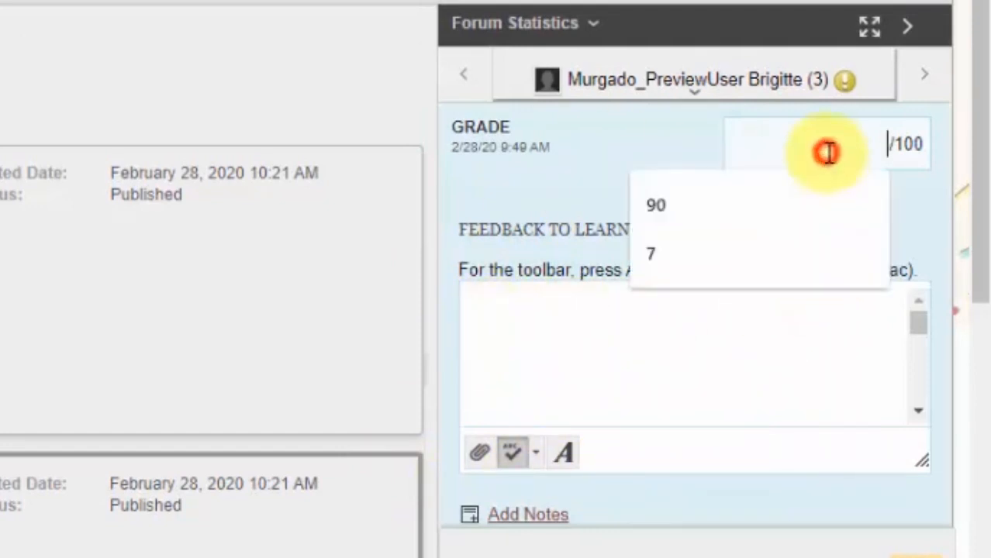
text(90)
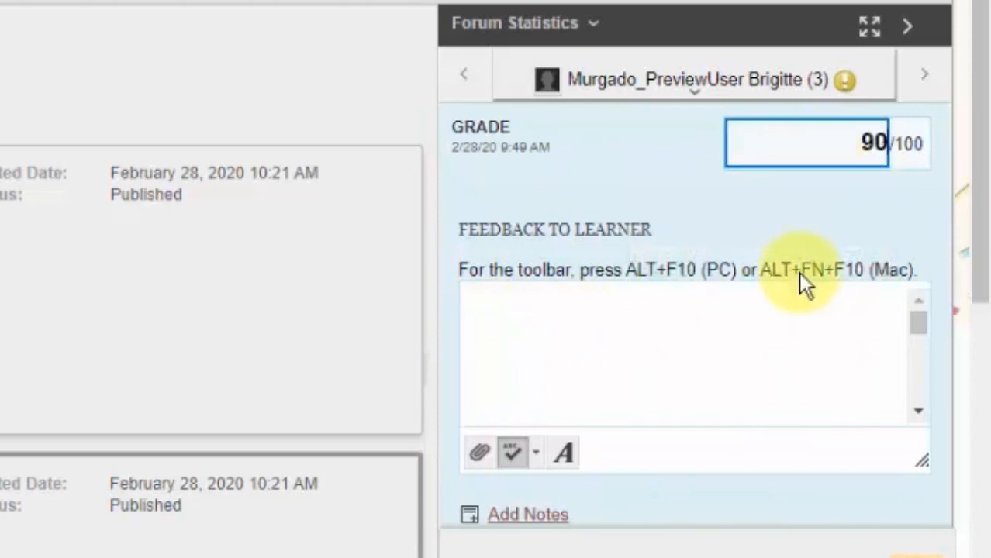
Step: Go to the preview student's graded thread attempt and review the post in "Tell me what makes you, You."
click(563, 197)
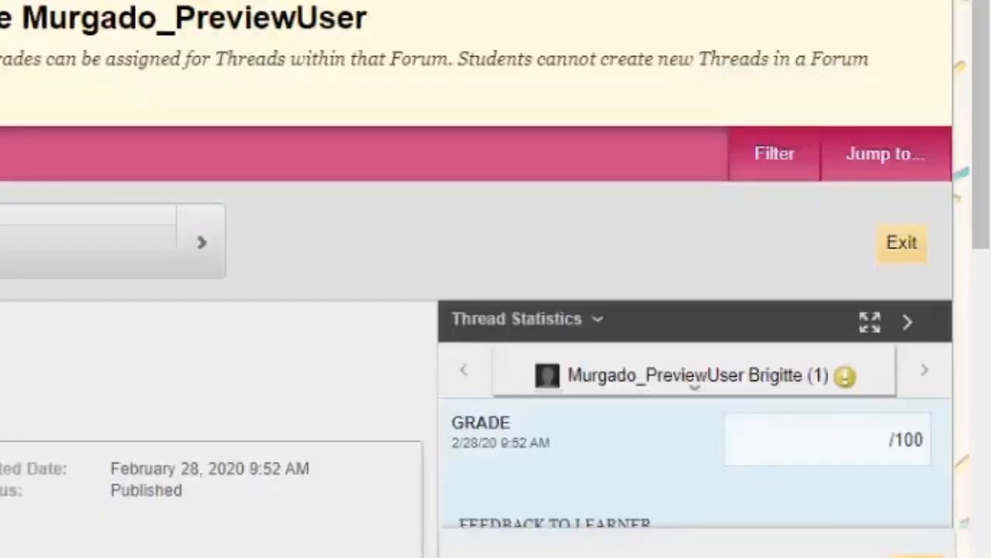
scroll(387, 330, down, 3)
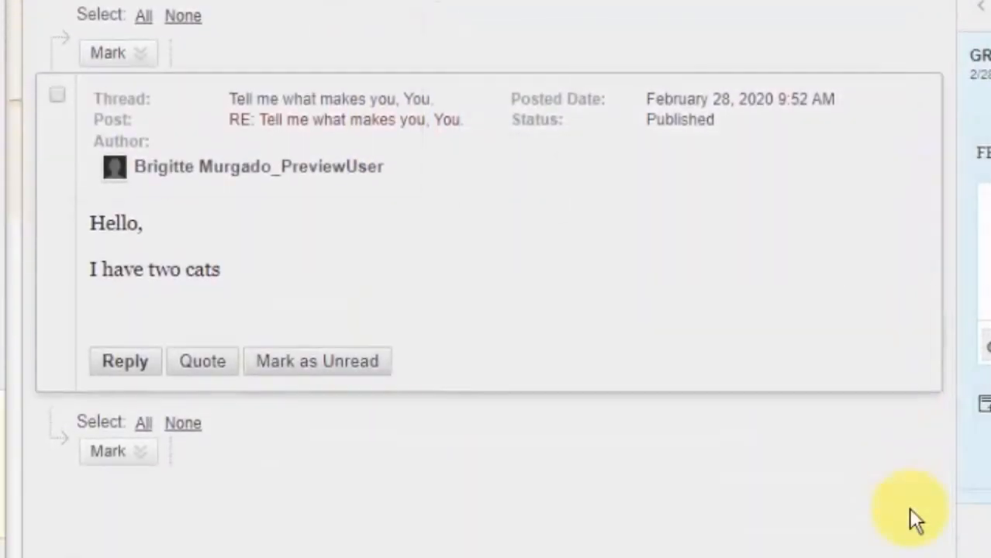
scroll(908, 507, up, 2)
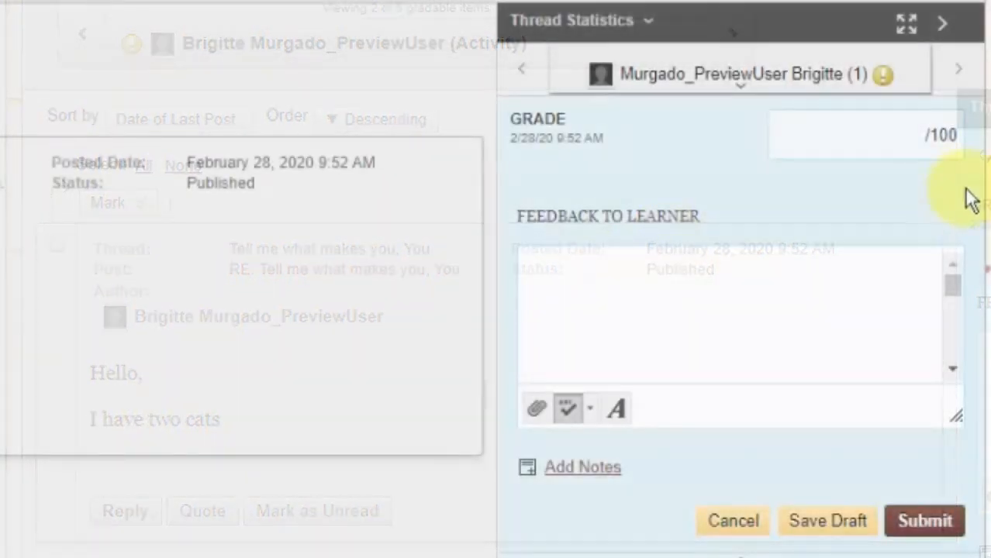
Step: Grade the preview student's thread 95 out of 100 with the feedback "What are their names?" and submit it
click(844, 142)
text(95)
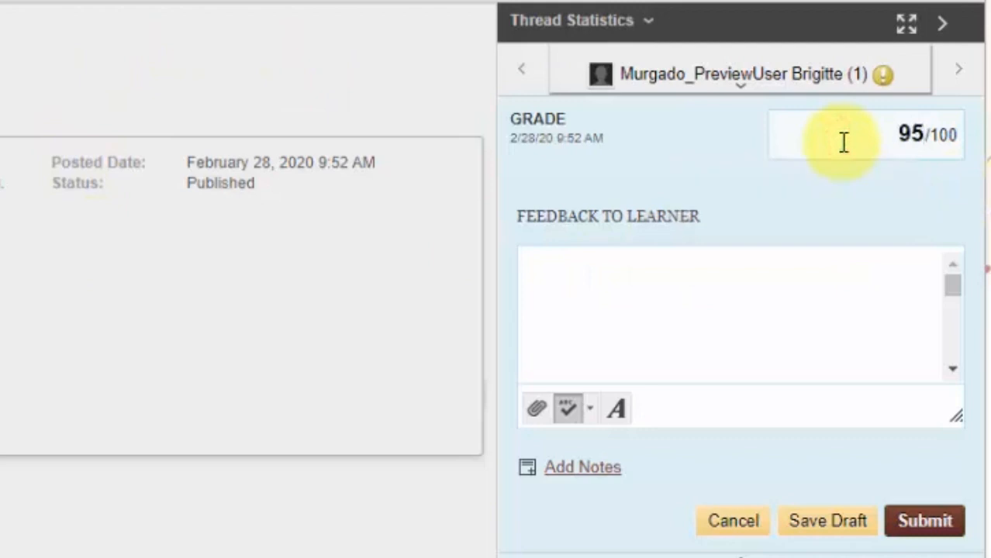
click(652, 273)
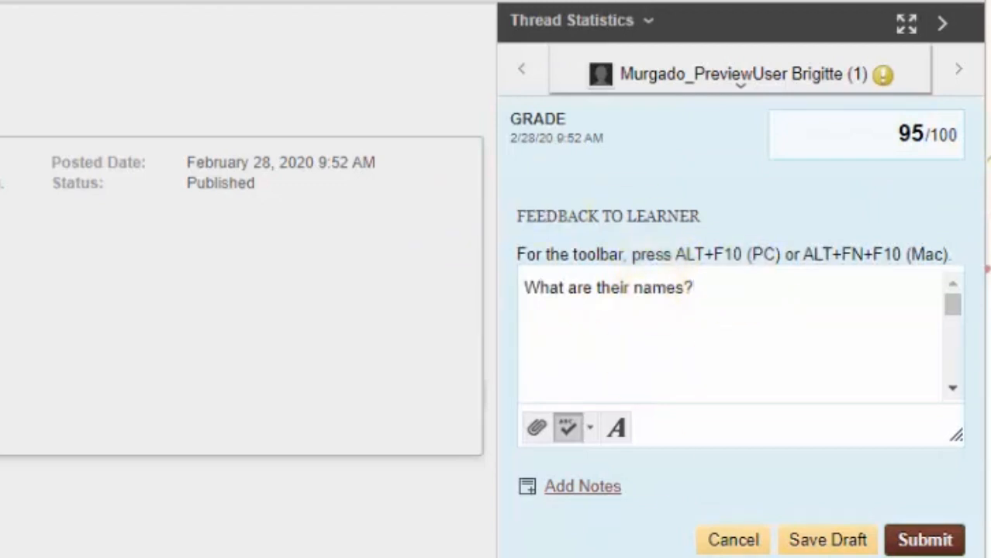
click(927, 540)
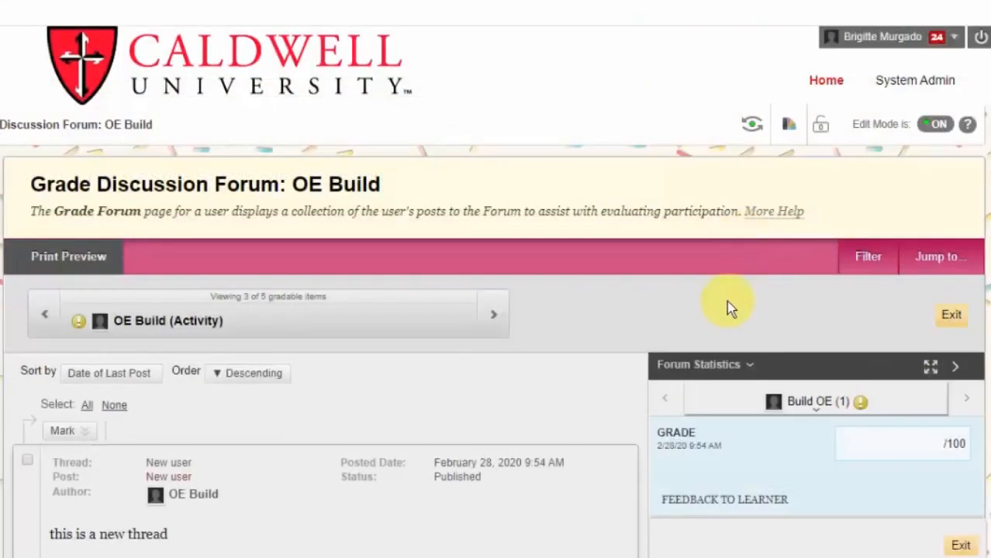
Step: Review the other student's "New user" post in the graded forum and submit a grade of 90 out of 100
scroll(750, 424, down, 4)
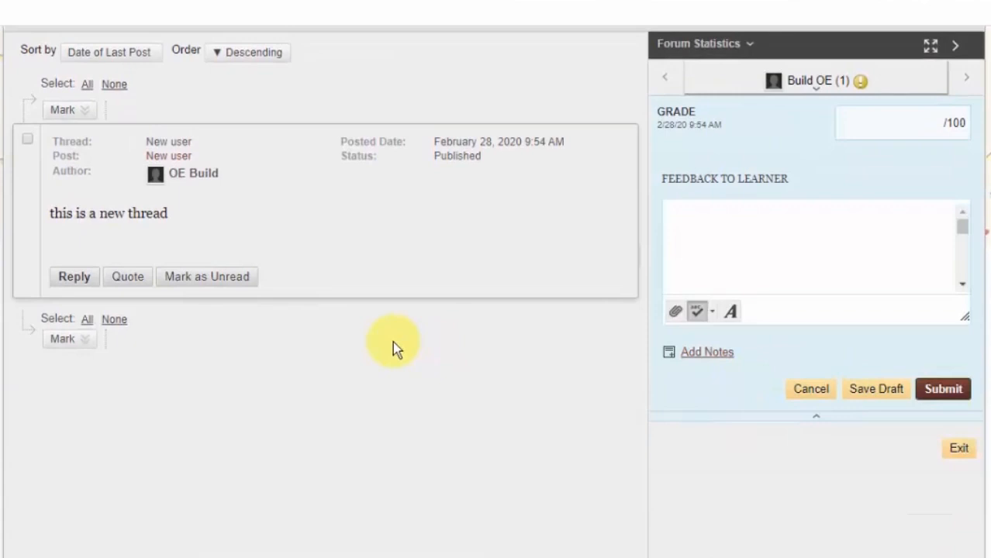
drag(216, 175, 261, 184)
click(233, 172)
click(264, 182)
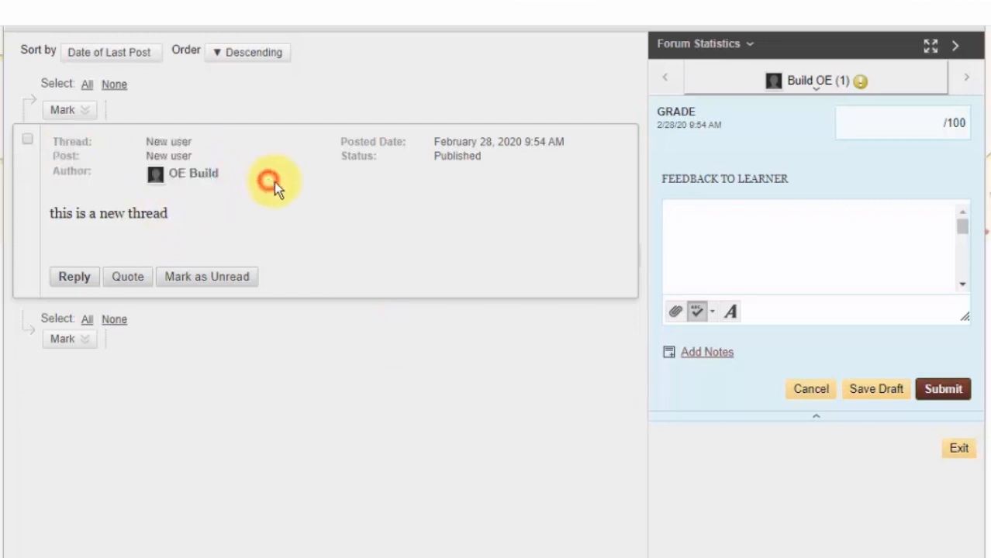
click(922, 138)
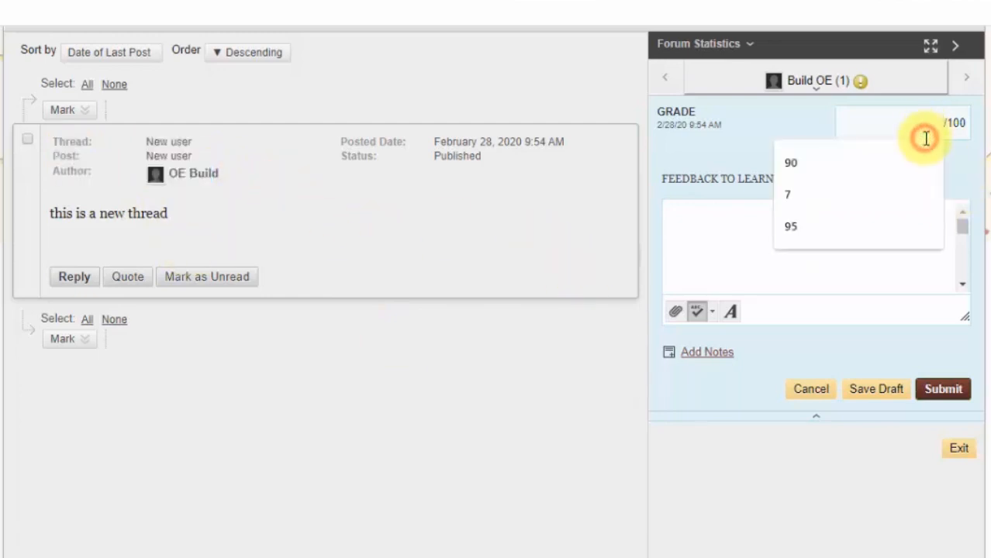
text(90)
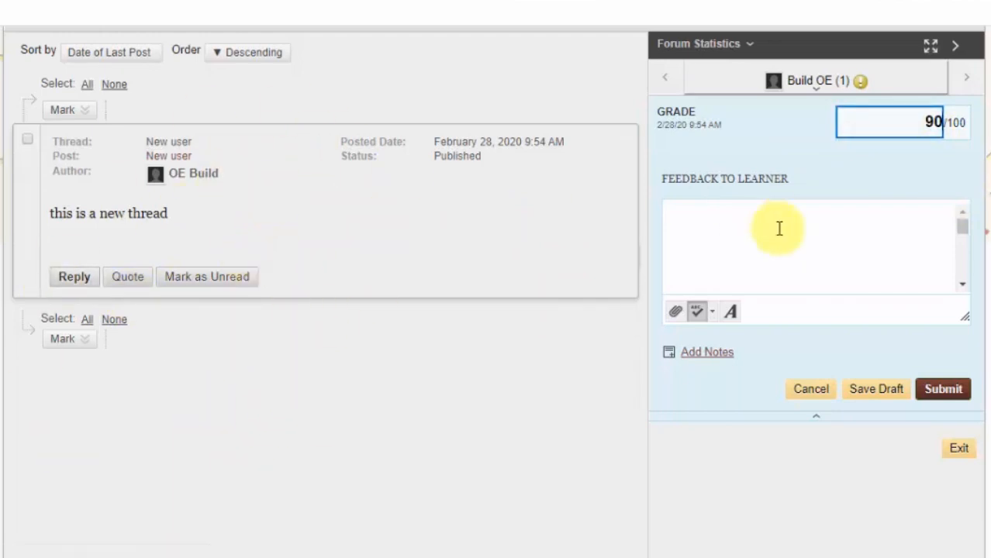
click(945, 390)
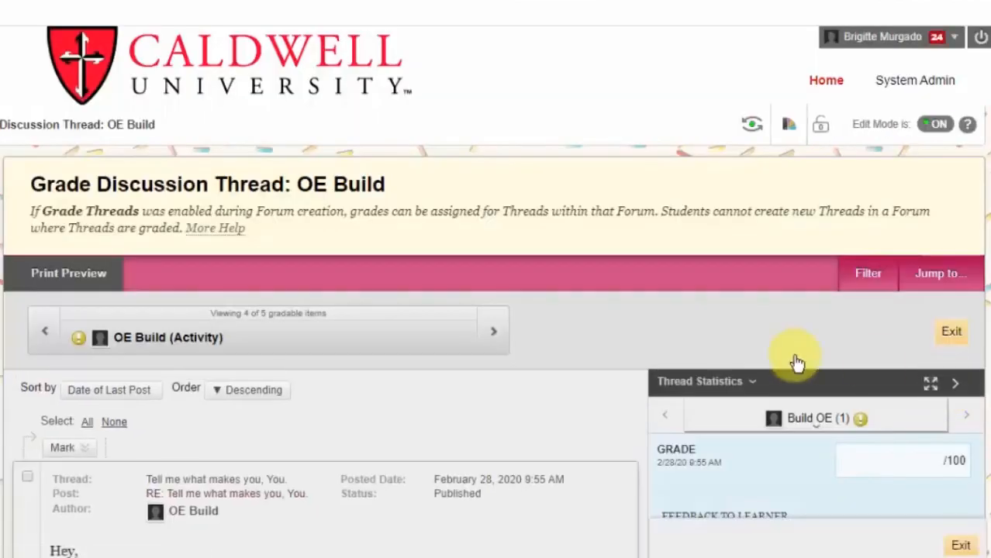
Step: Examine the same student's post in the graded thread "Tell me what makes you, You." on its grading page
scroll(650, 383, down, 4)
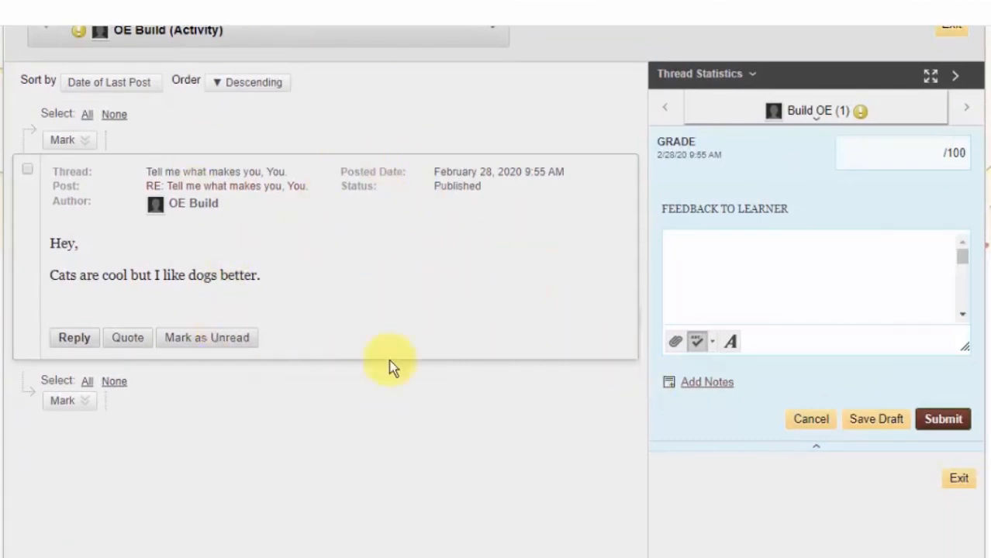
scroll(593, 369, up, 3)
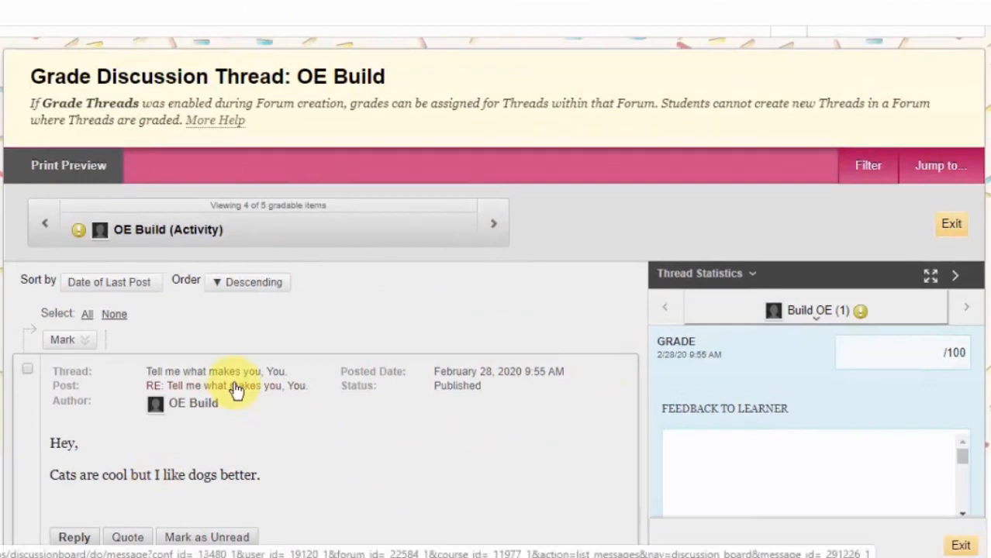
scroll(7, 262, down, 3)
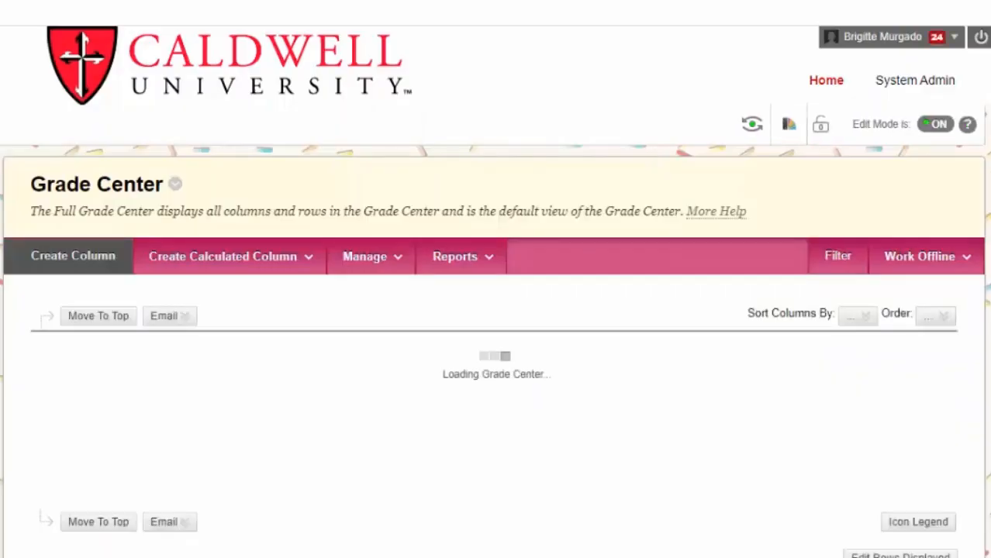
Step: Open the Full Grade Center and compare the students' entries in the graded forum and graded thread columns
scroll(550, 256, down, 2)
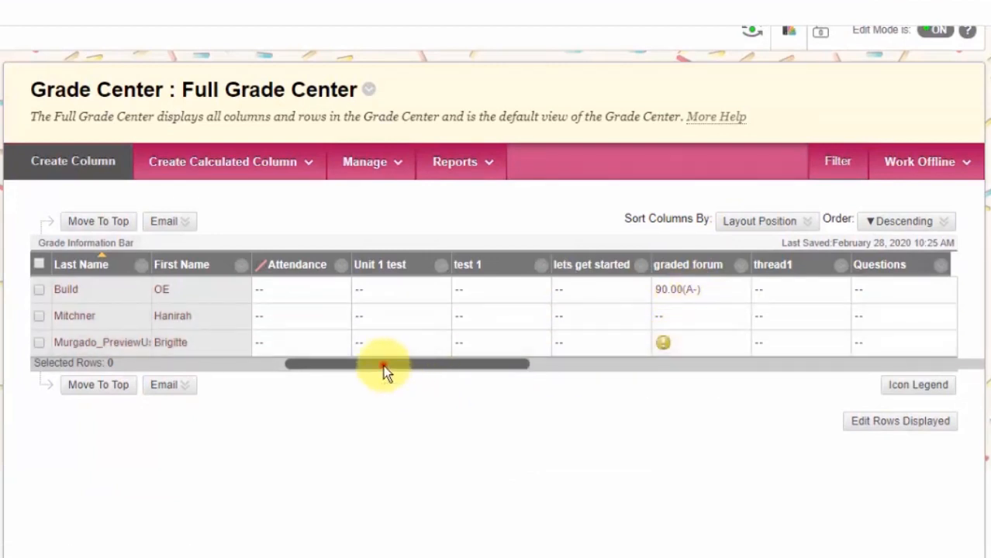
drag(384, 365, 900, 336)
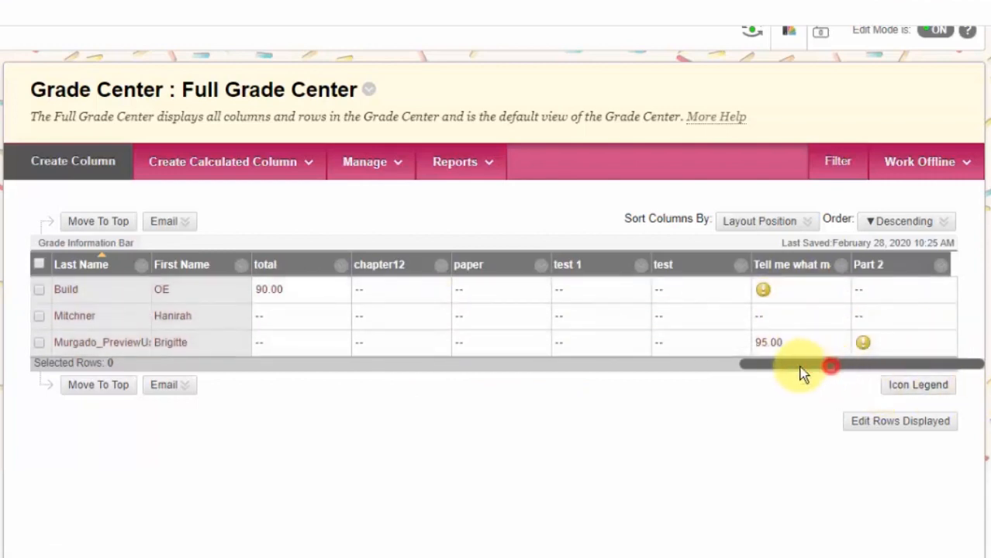
drag(803, 370, 214, 367)
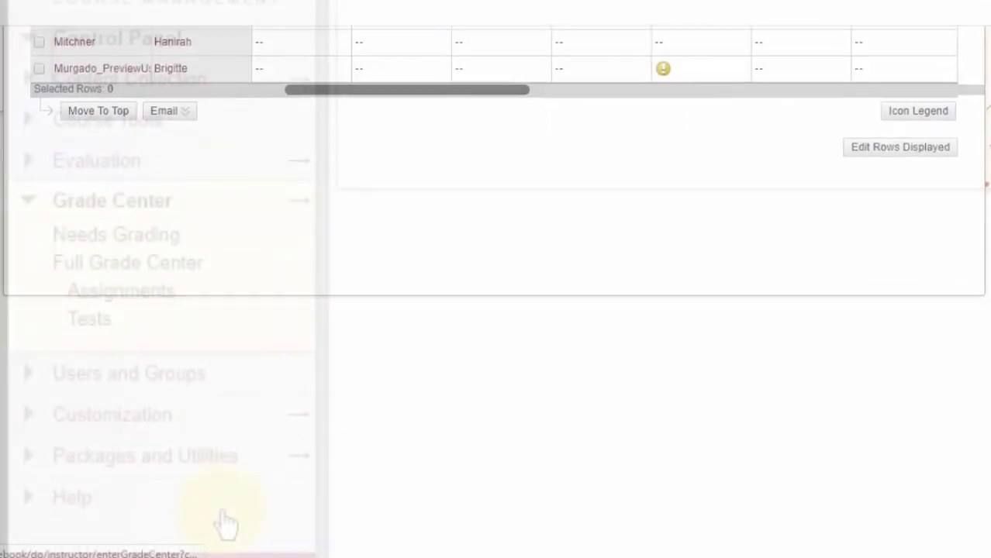
Step: Open the graded forum from the course's discussion board and bring up its list of users for grading
click(83, 236)
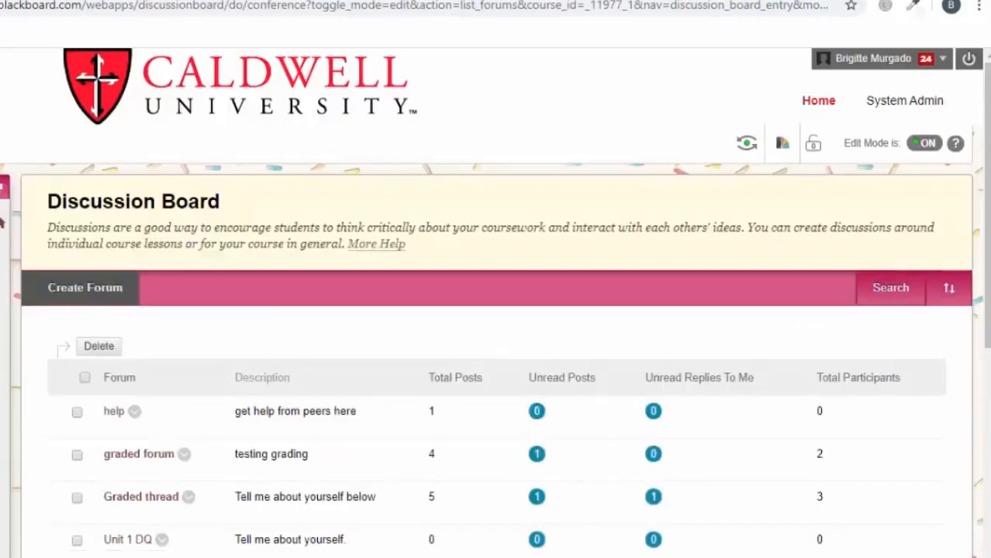
scroll(117, 430, down, 1)
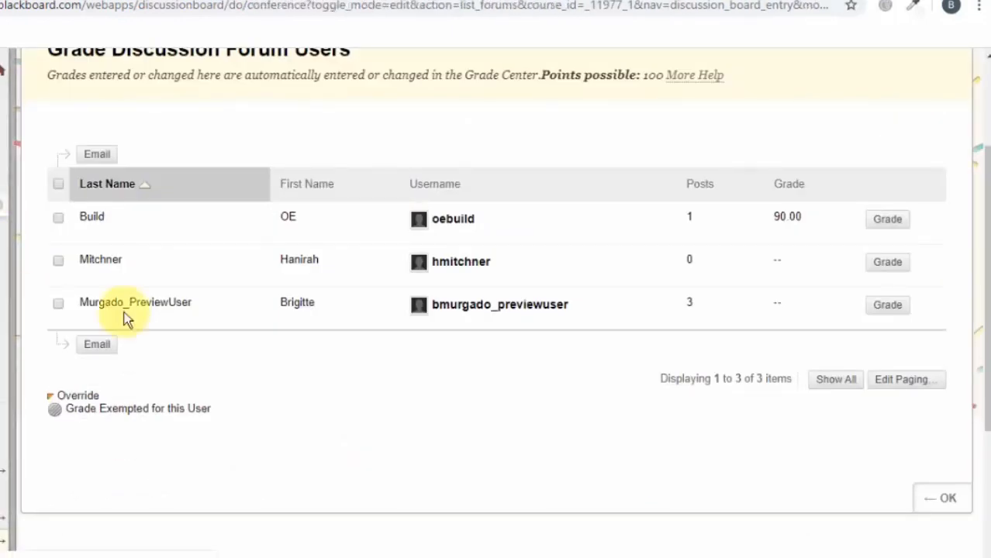
scroll(249, 268, down, 2)
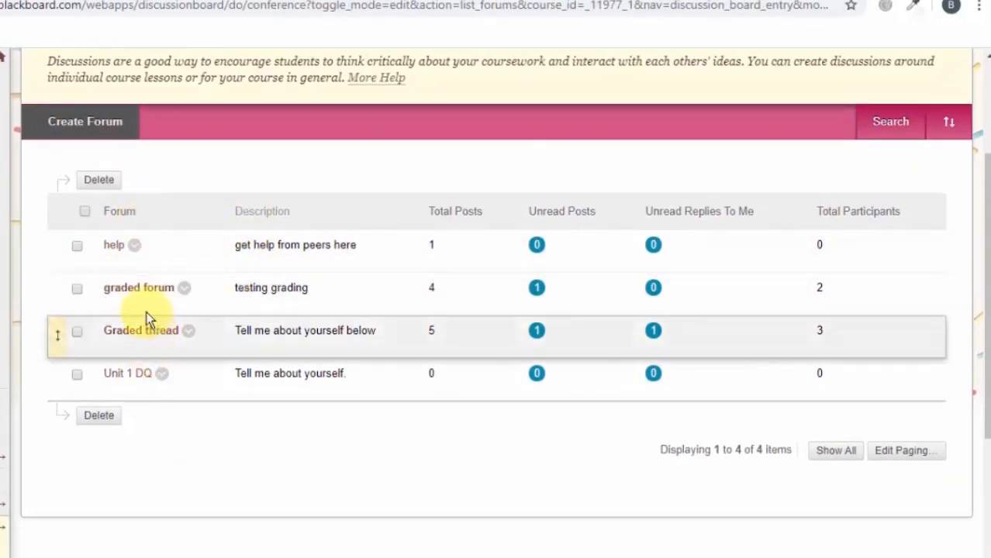
click(144, 296)
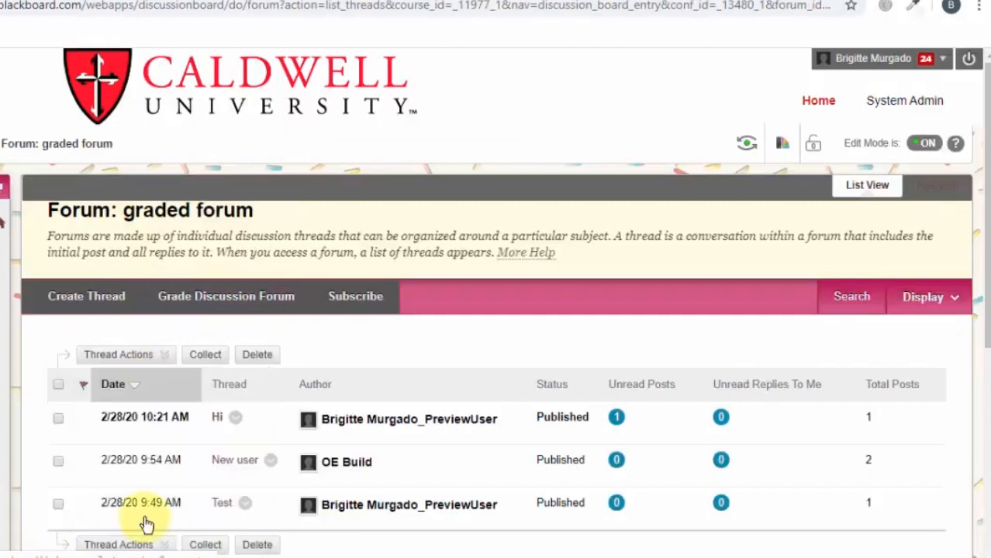
click(217, 304)
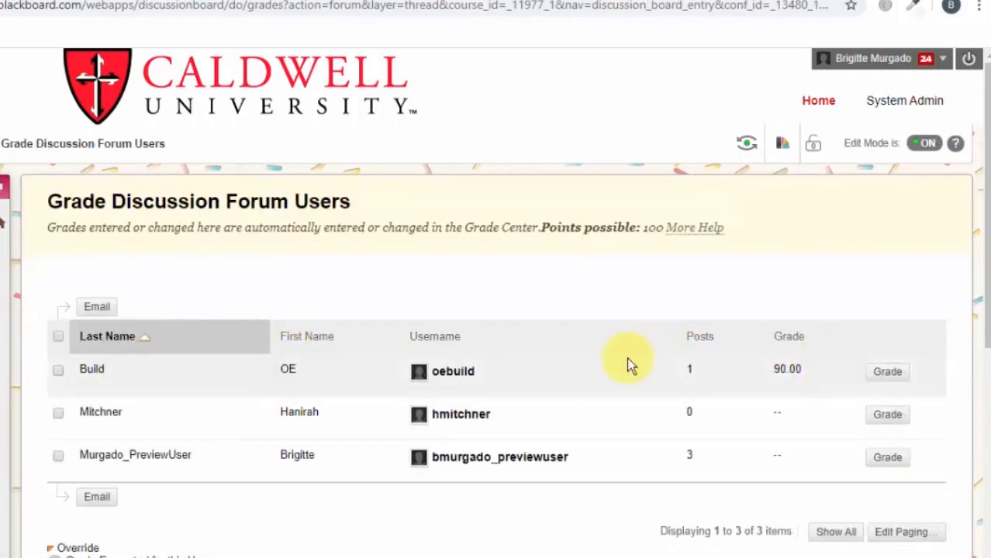
Step: Review the preview user's three posts in the graded forum and submit a grade of 85 out of 100
scroll(775, 284, down, 3)
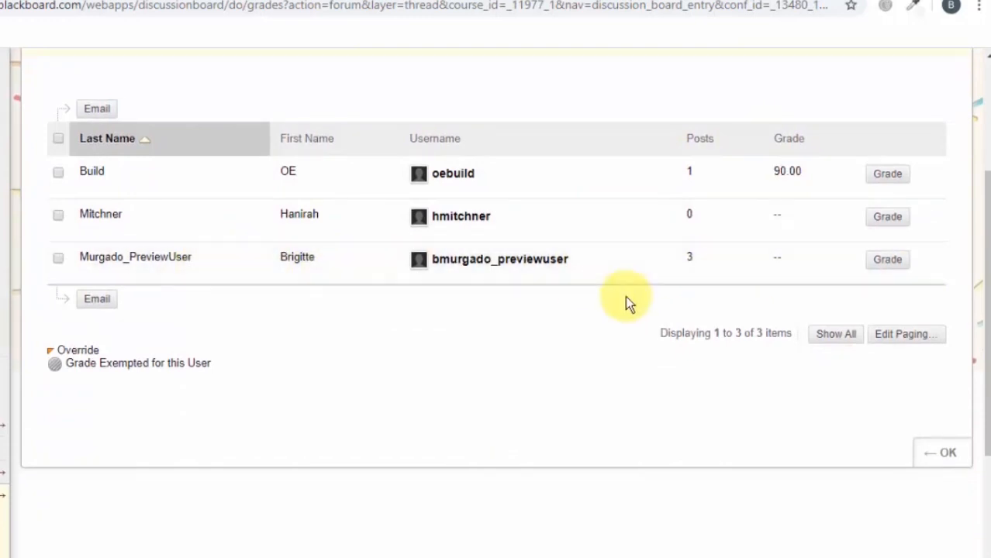
click(889, 260)
scroll(545, 402, down, 5)
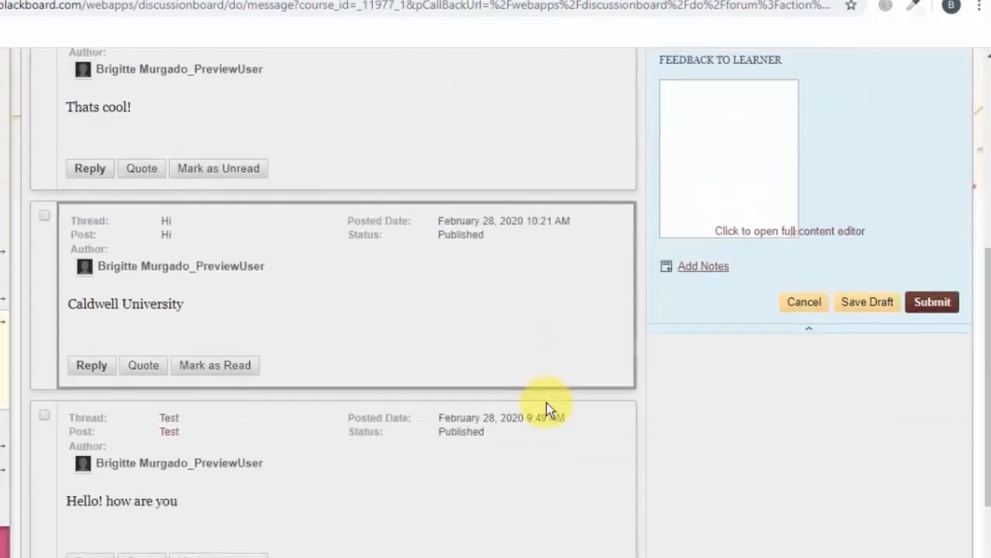
scroll(545, 402, up, 5)
click(900, 379)
text(8)
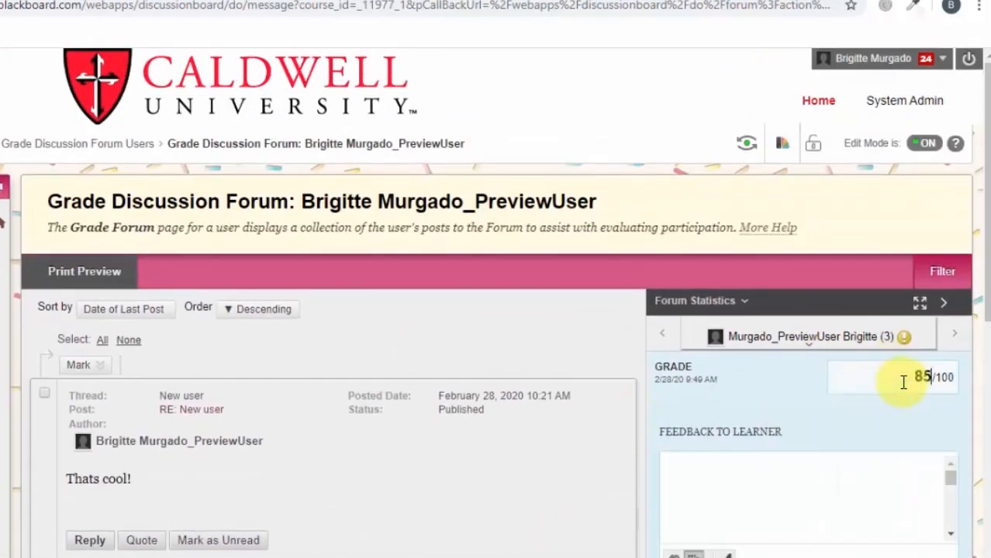
text(5)
scroll(903, 382, down, 6)
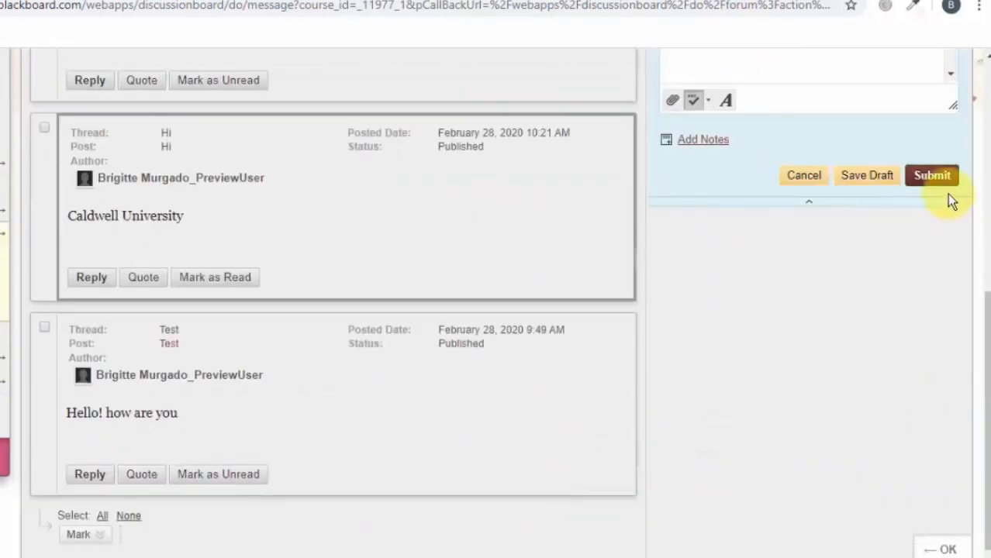
click(933, 176)
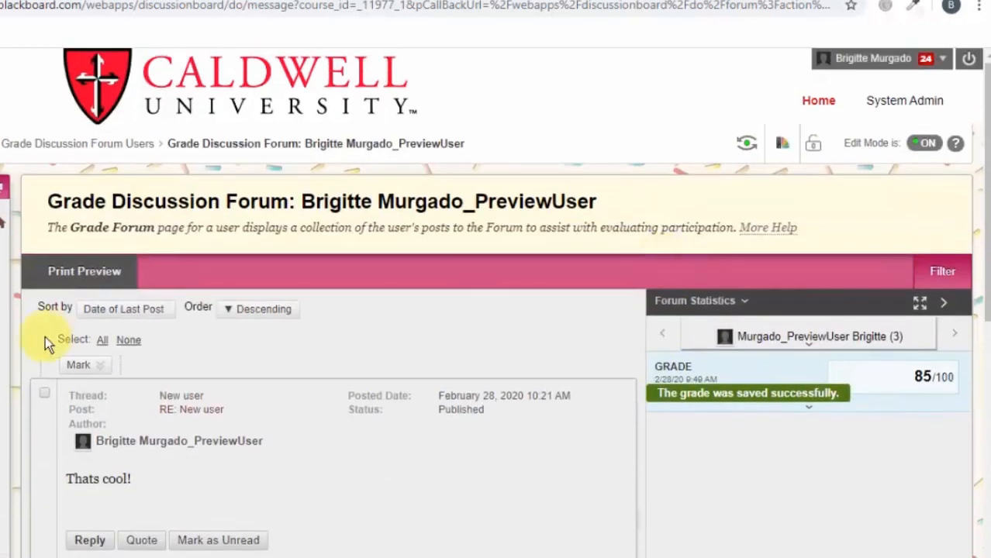
Step: From the discussion board's Graded thread forum, open the first listed student's grading page for the thread "Tell me what makes you, You."
click(1, 358)
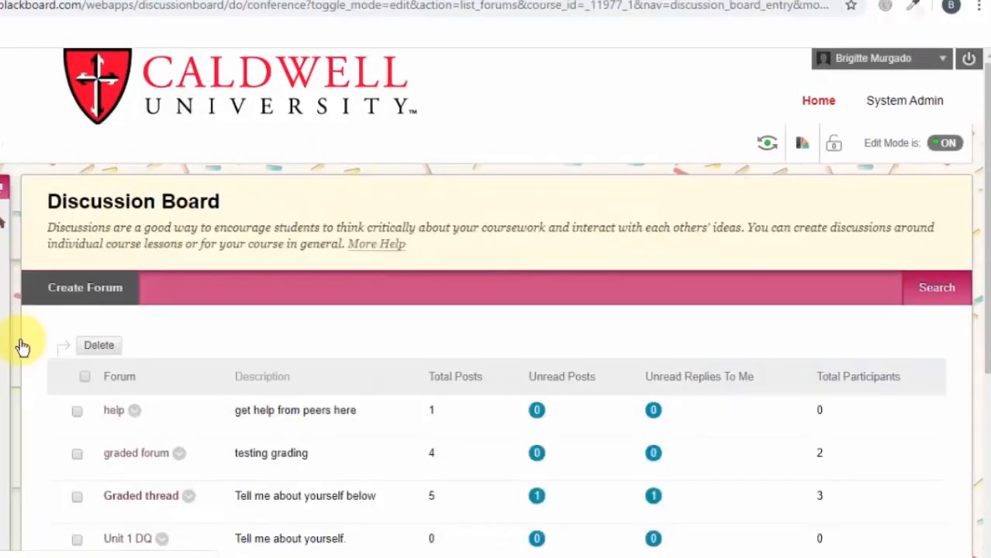
click(160, 500)
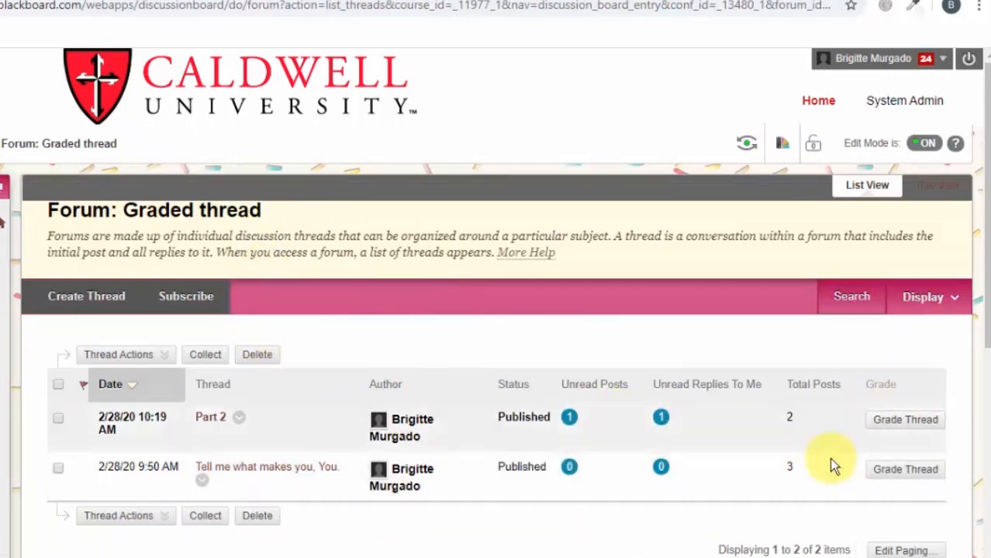
click(930, 473)
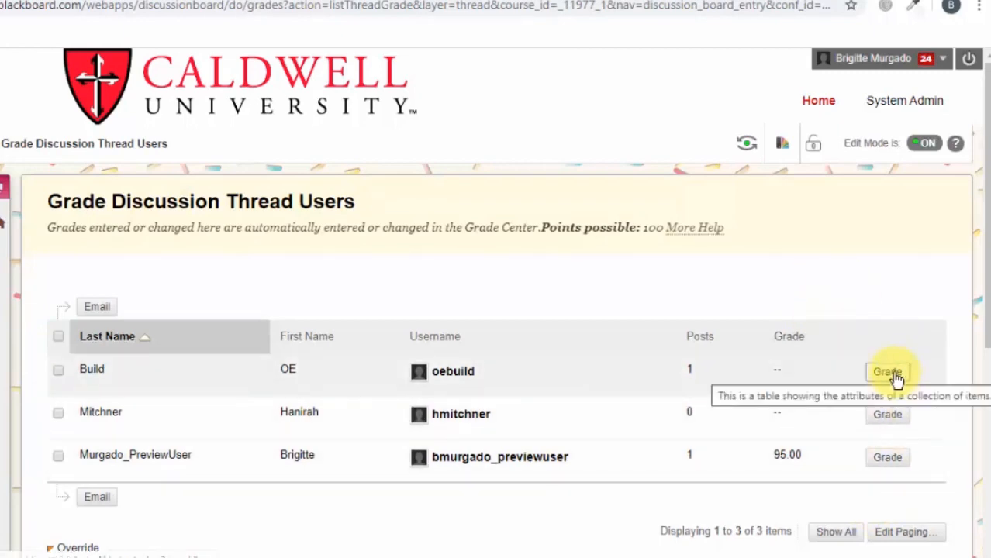
click(891, 374)
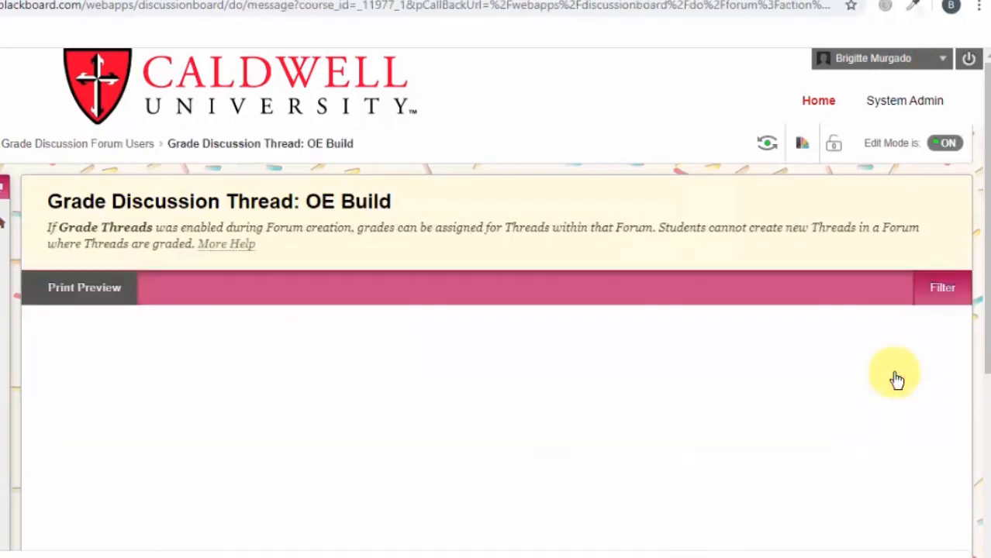
Step: Review the student's reply about cats and dogs and submit a thread grade of 100 out of 100
scroll(452, 427, down, 1)
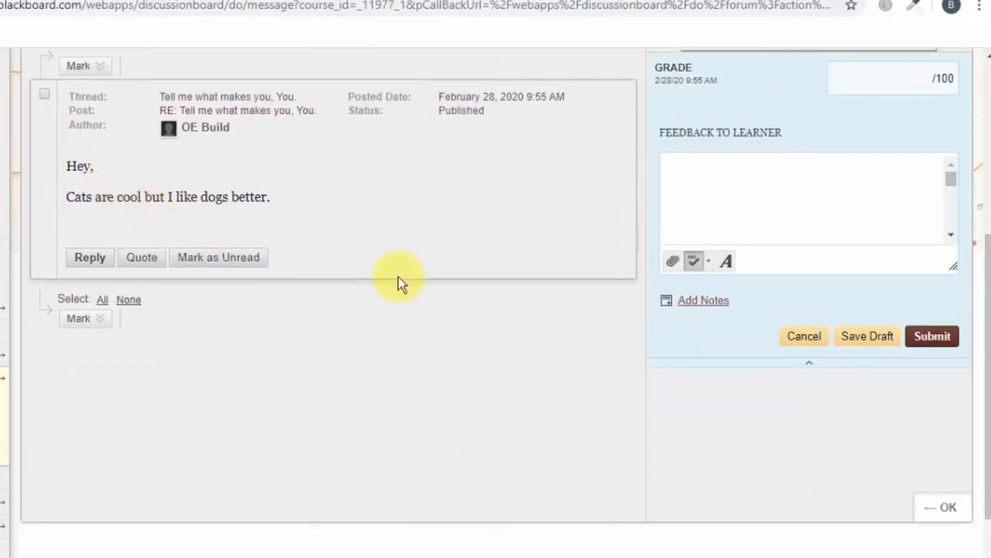
scroll(403, 271, up, 2)
click(900, 212)
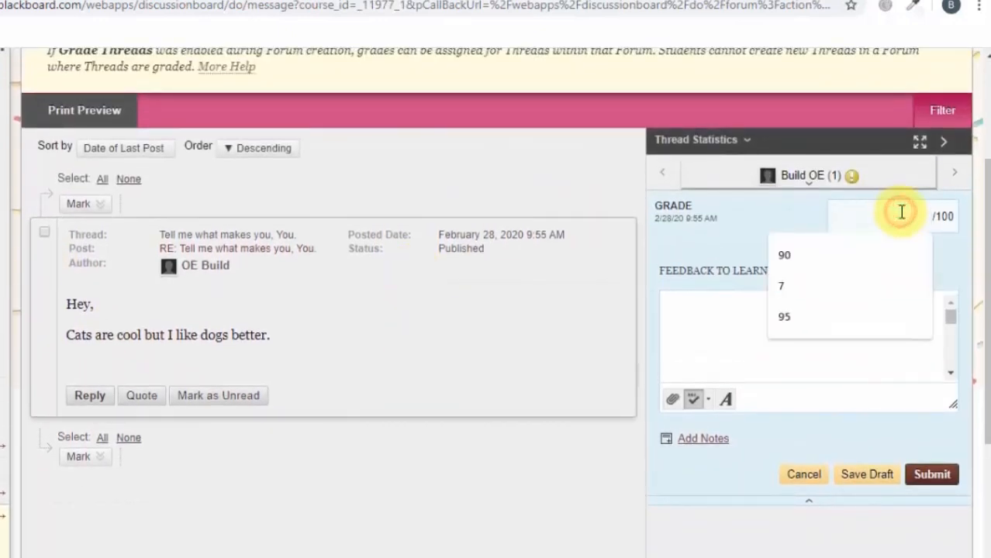
text(100)
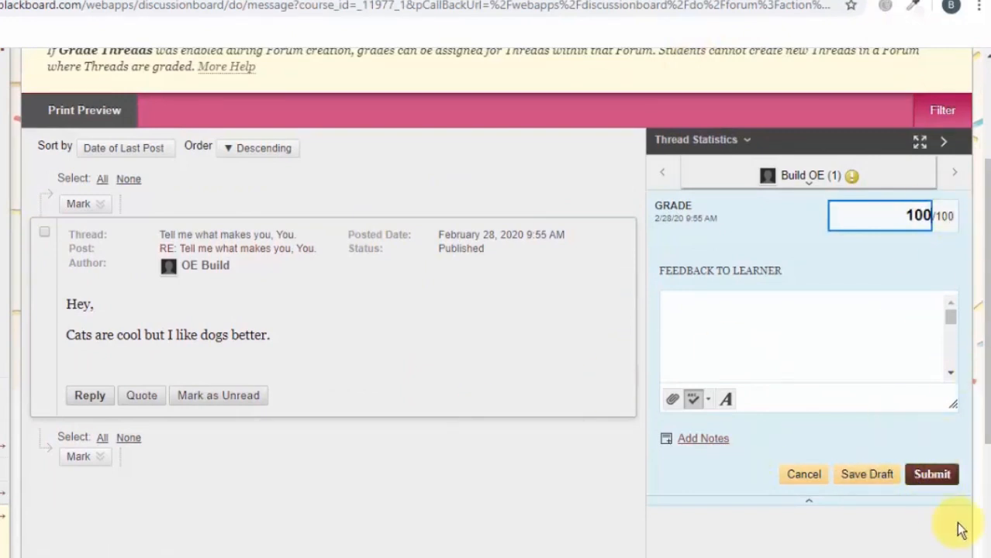
click(934, 474)
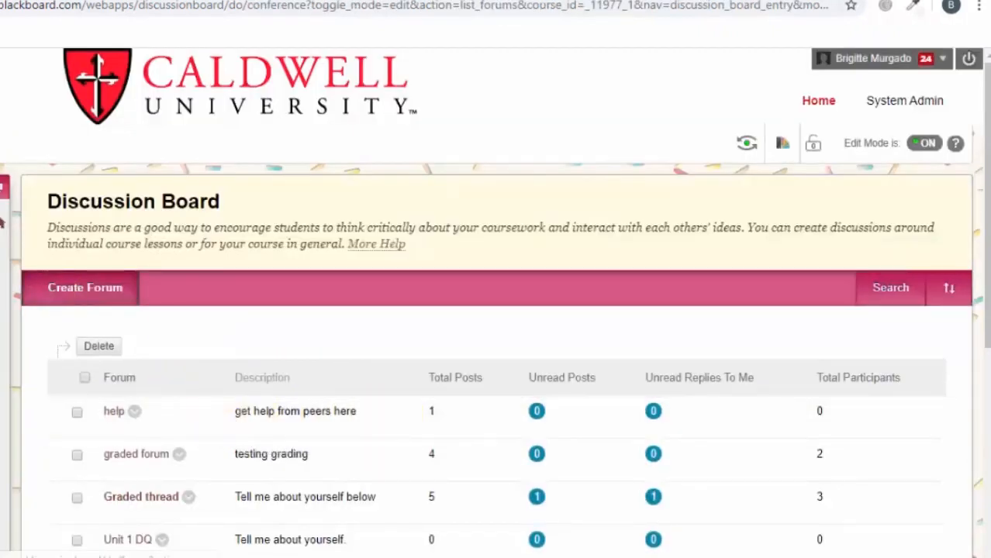
scroll(266, 429, down, 3)
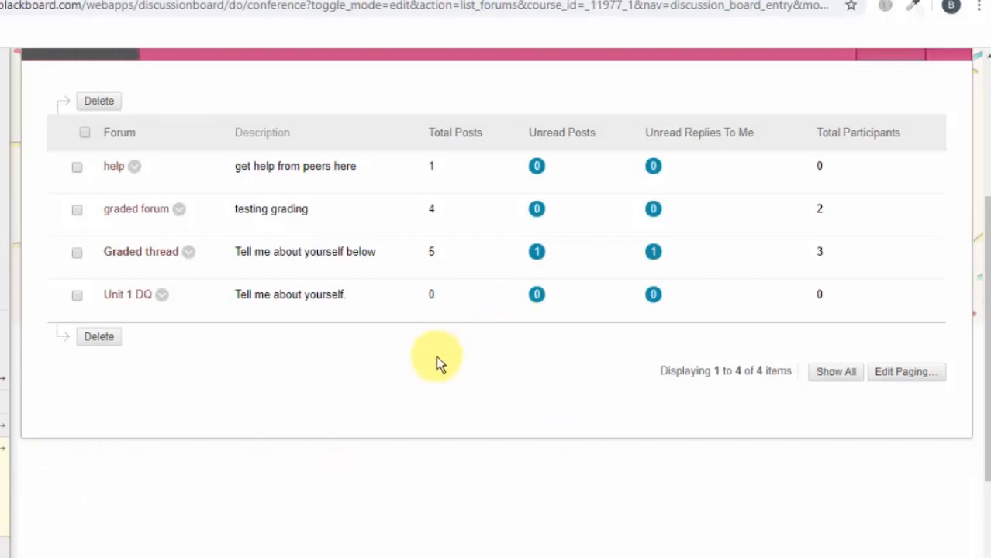
scroll(435, 365, down, 2)
scroll(435, 372, up, 5)
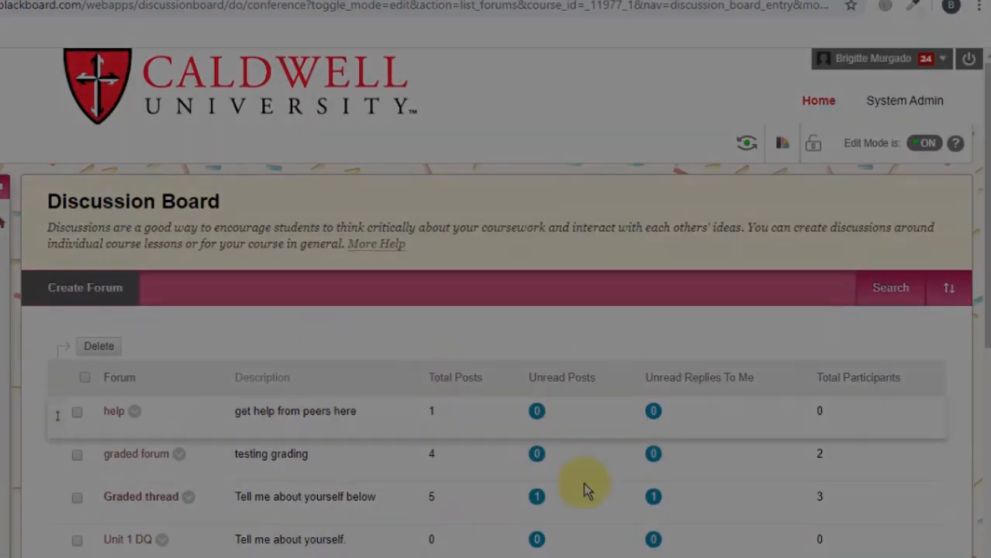